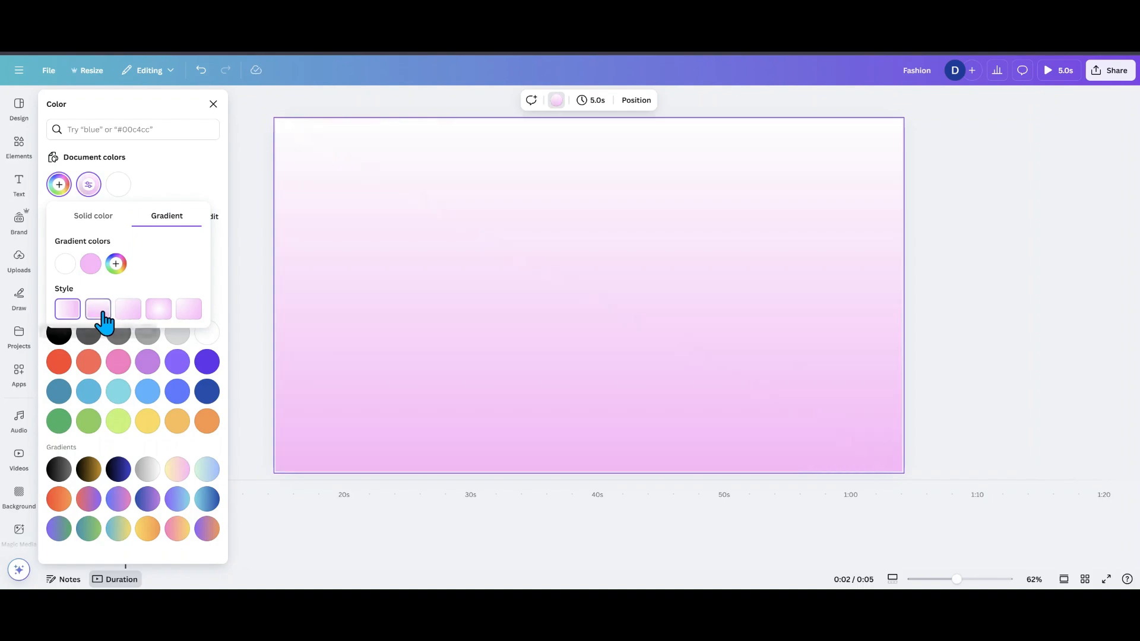
# Step: Reverse the background gradient's colour order so pink is at the top and white at the bottom
pyautogui.moveTo(92, 267); pyautogui.dragTo(62, 267)
pyautogui.click(168, 177)
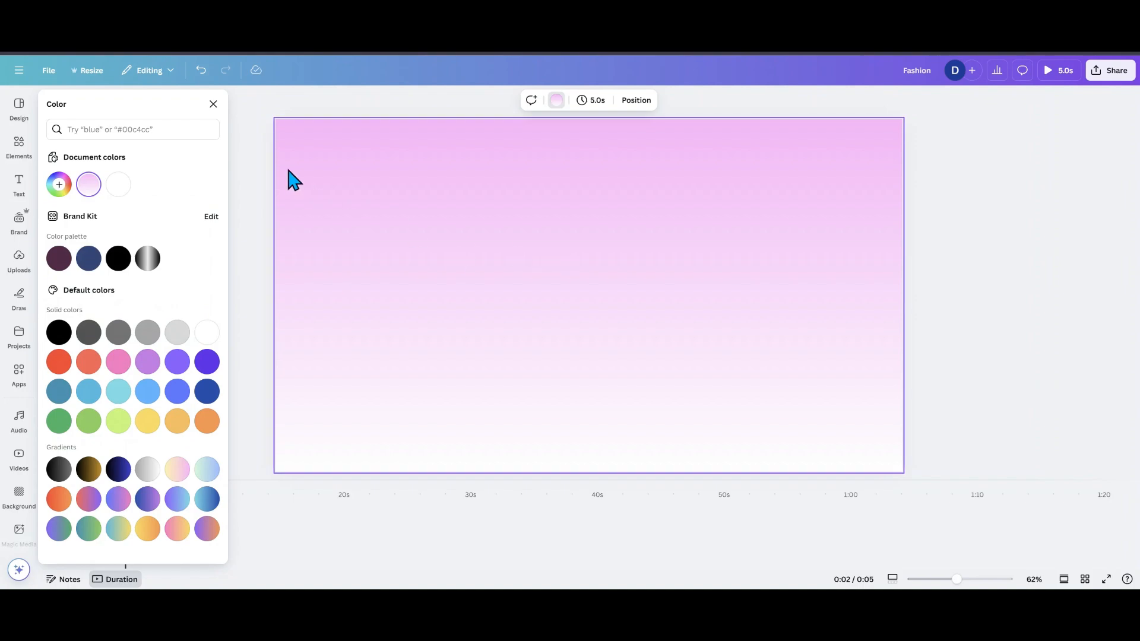
pyautogui.click(213, 105)
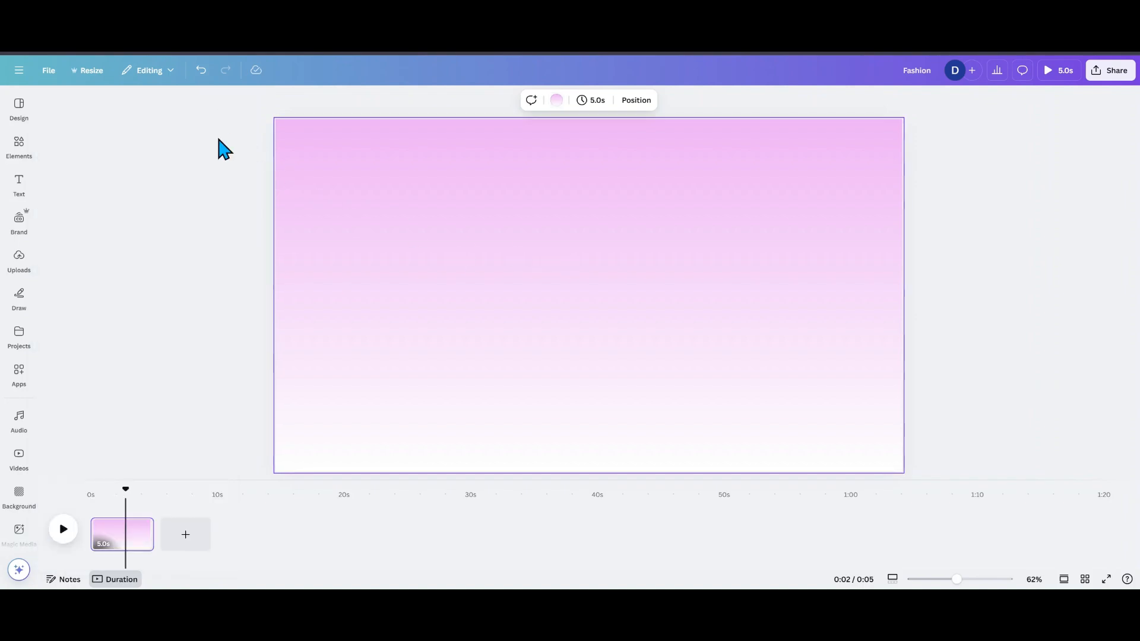
# Step: Add the first recently used fold-shadow graphic, place it over the page's upper-left corner, and make it semi-transparent
pyautogui.click(19, 144)
pyautogui.scroll(2, 126, 208)
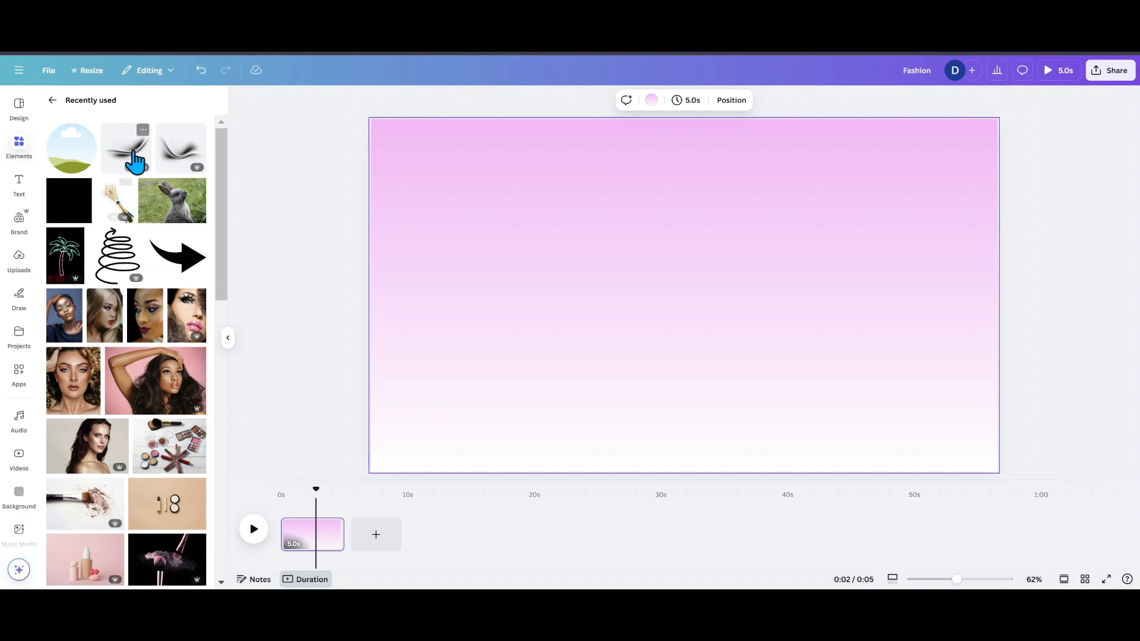
pyautogui.click(130, 162)
pyautogui.moveTo(665, 324); pyautogui.dragTo(379, 212)
pyautogui.click(736, 99)
pyautogui.moveTo(761, 144); pyautogui.dragTo(718, 152)
pyautogui.moveTo(550, 214); pyautogui.dragTo(541, 203)
# Step: Add the second fold-shadow graphic, flip it horizontally, and place it over the page's lower-right corner
pyautogui.click(174, 147)
pyautogui.moveTo(601, 350); pyautogui.dragTo(789, 423)
pyautogui.click(693, 107)
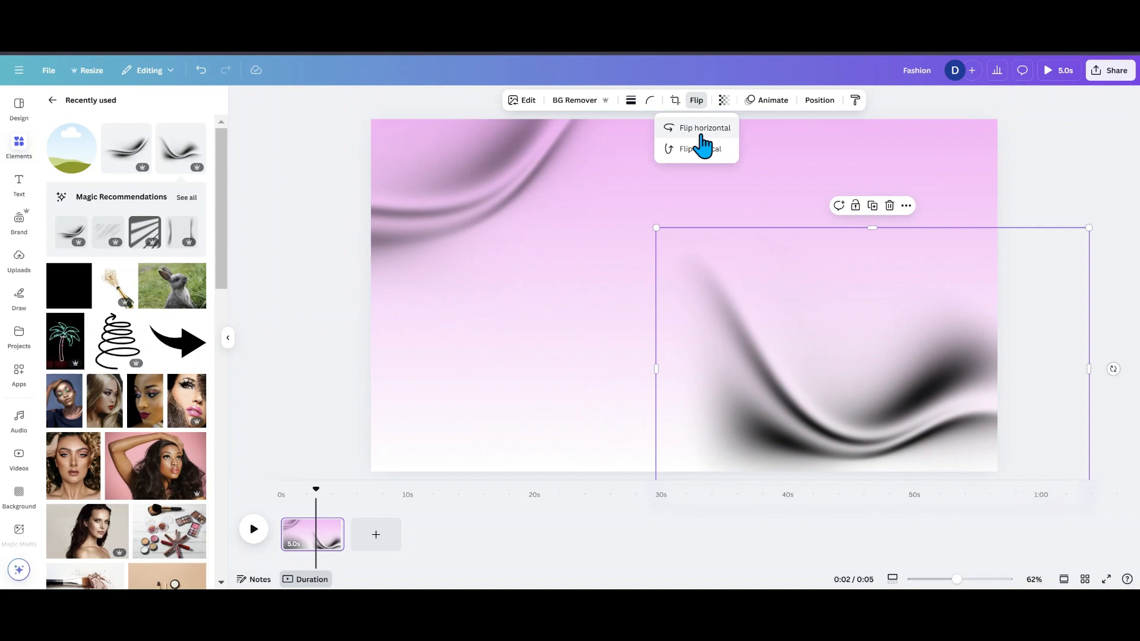
pyautogui.click(702, 126)
pyautogui.click(890, 409)
pyautogui.moveTo(890, 409); pyautogui.dragTo(931, 408)
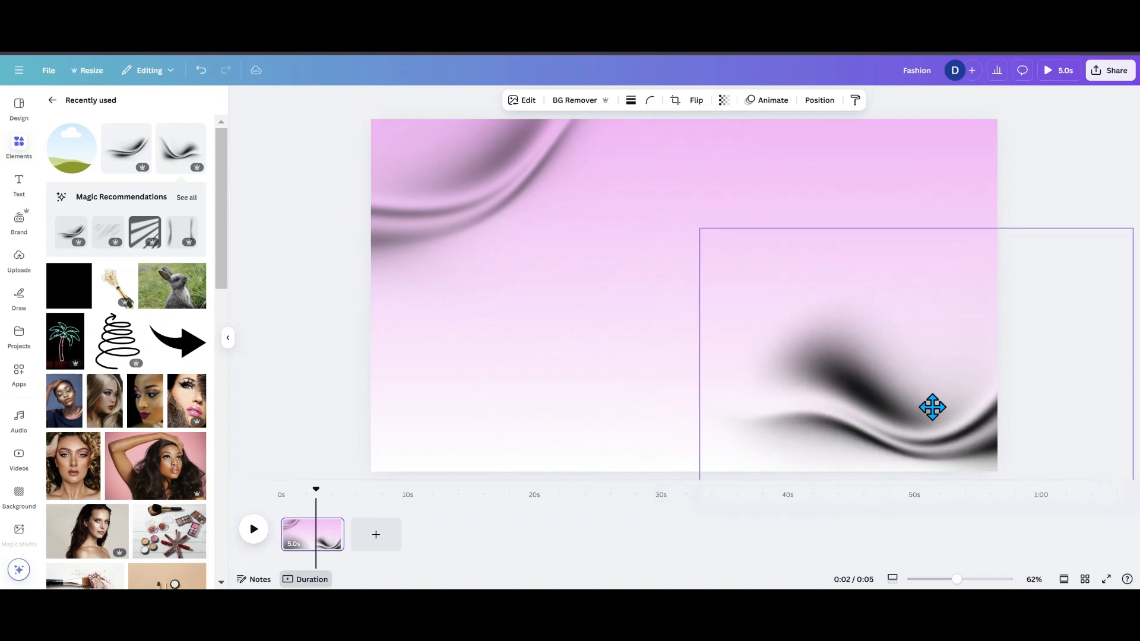
# Step: Make the lower-right fold graphic semi-transparent and fine-tune the positions of both fold graphics in their corners
pyautogui.click(725, 103)
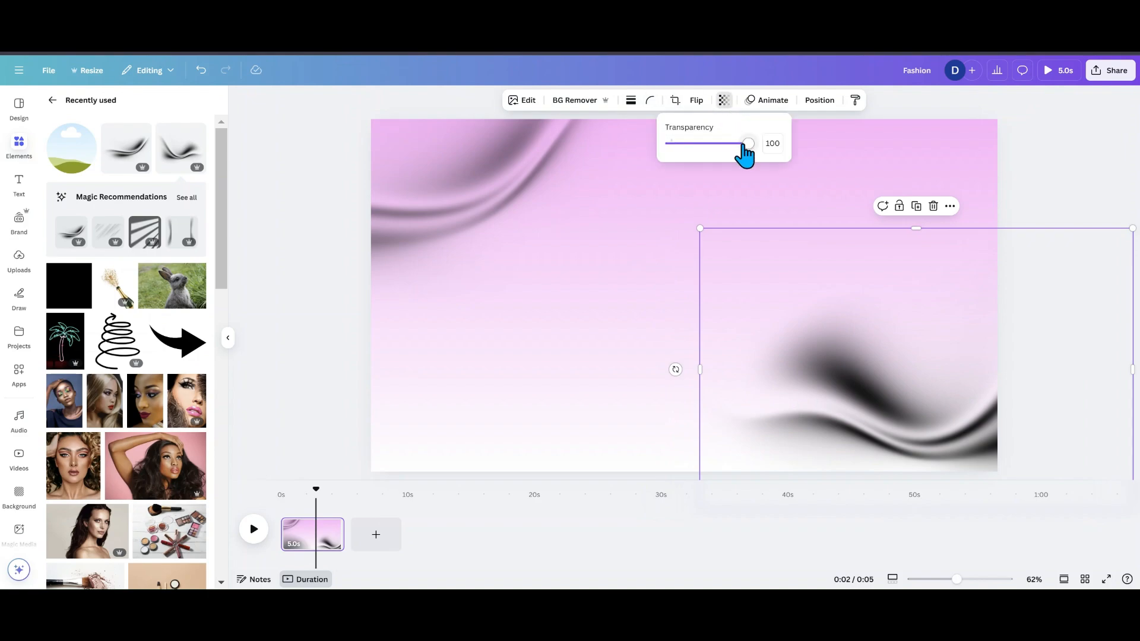
pyautogui.moveTo(742, 144); pyautogui.dragTo(722, 149)
pyautogui.moveTo(859, 389); pyautogui.dragTo(858, 368)
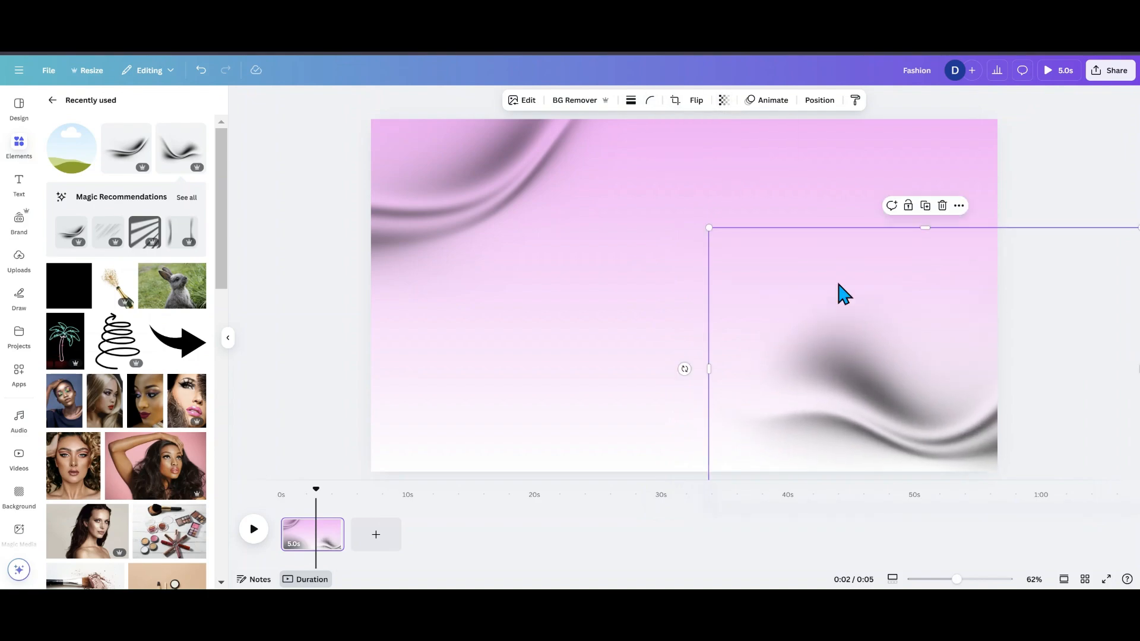
pyautogui.click(227, 338)
pyautogui.moveTo(800, 441); pyautogui.dragTo(821, 430)
pyautogui.moveTo(344, 223); pyautogui.dragTo(352, 229)
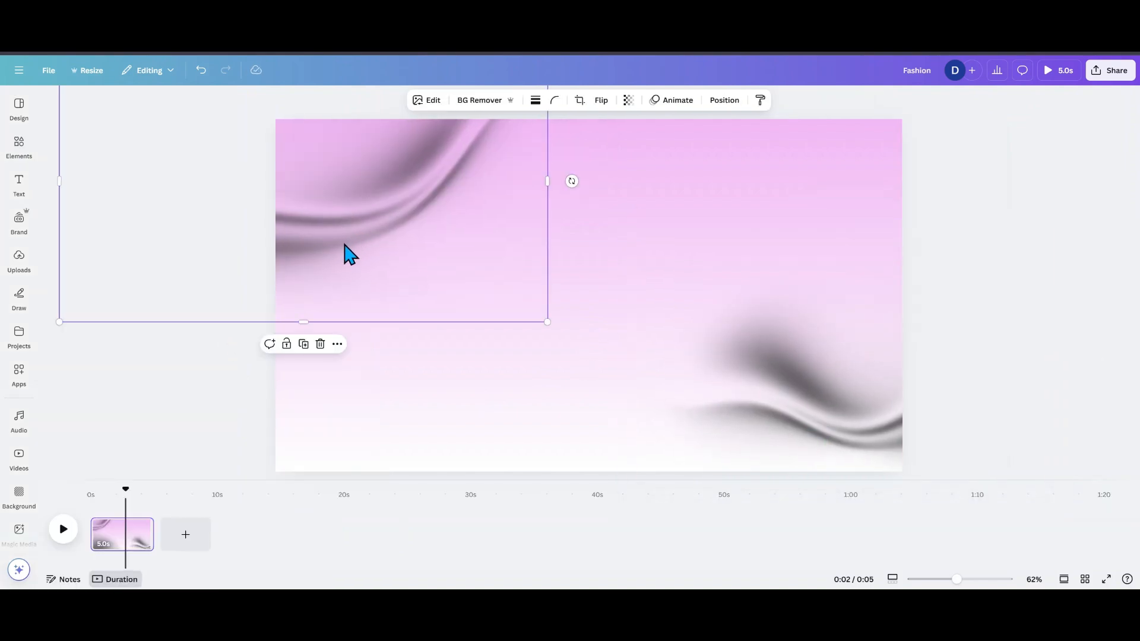
# Step: Lock both the upper-left and the lower-right fold graphics in place
pyautogui.click(337, 344)
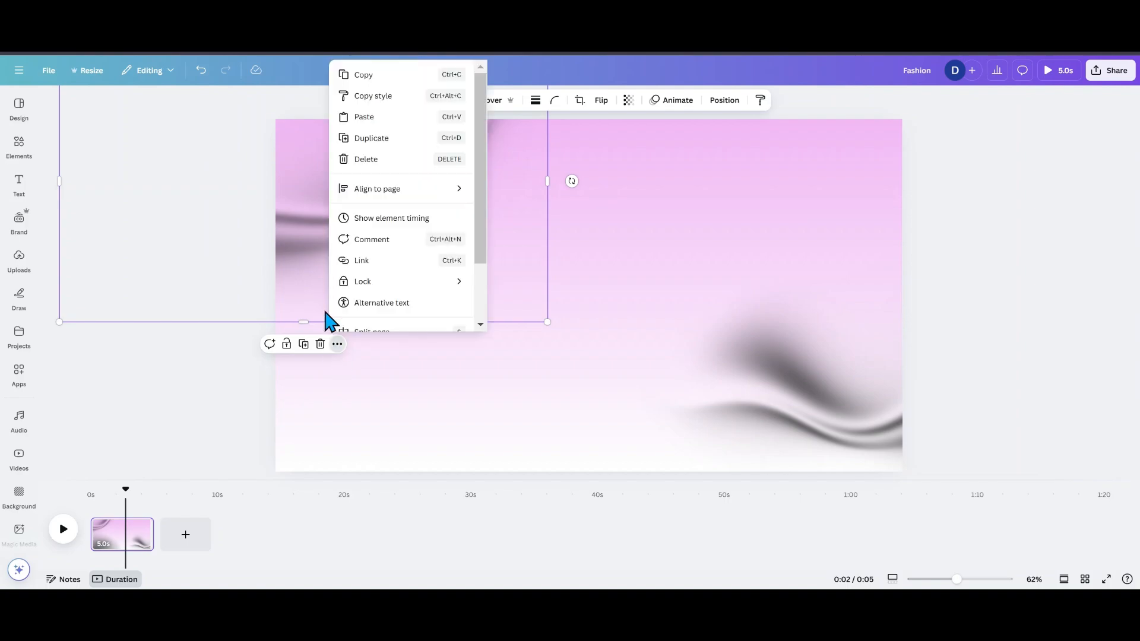
pyautogui.moveTo(351, 284)
pyautogui.click(493, 284)
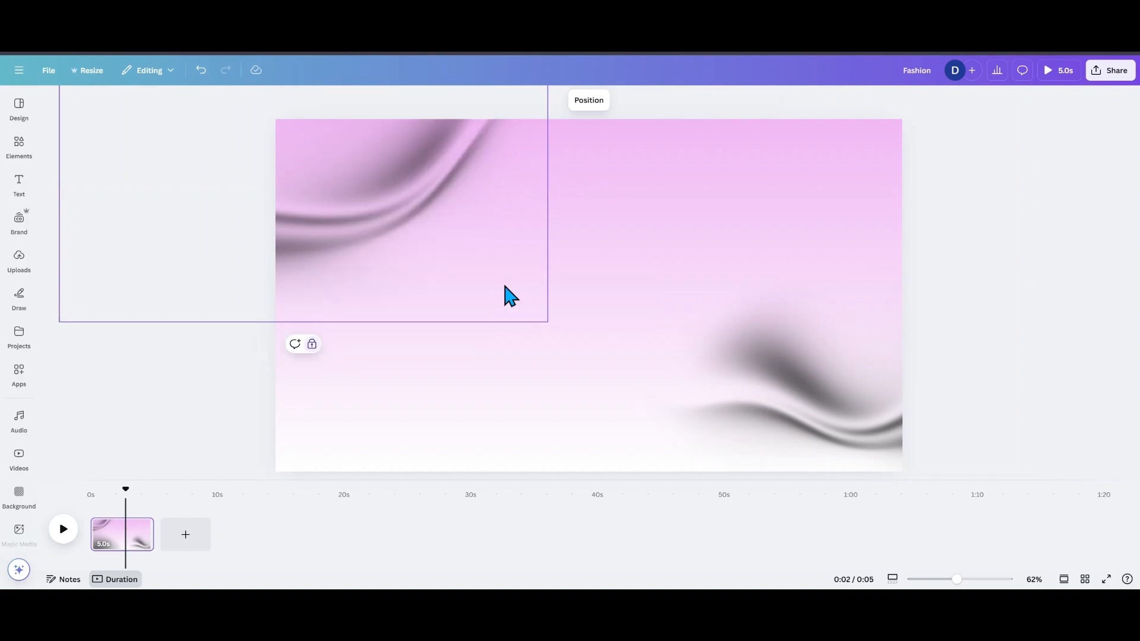
pyautogui.click(817, 403)
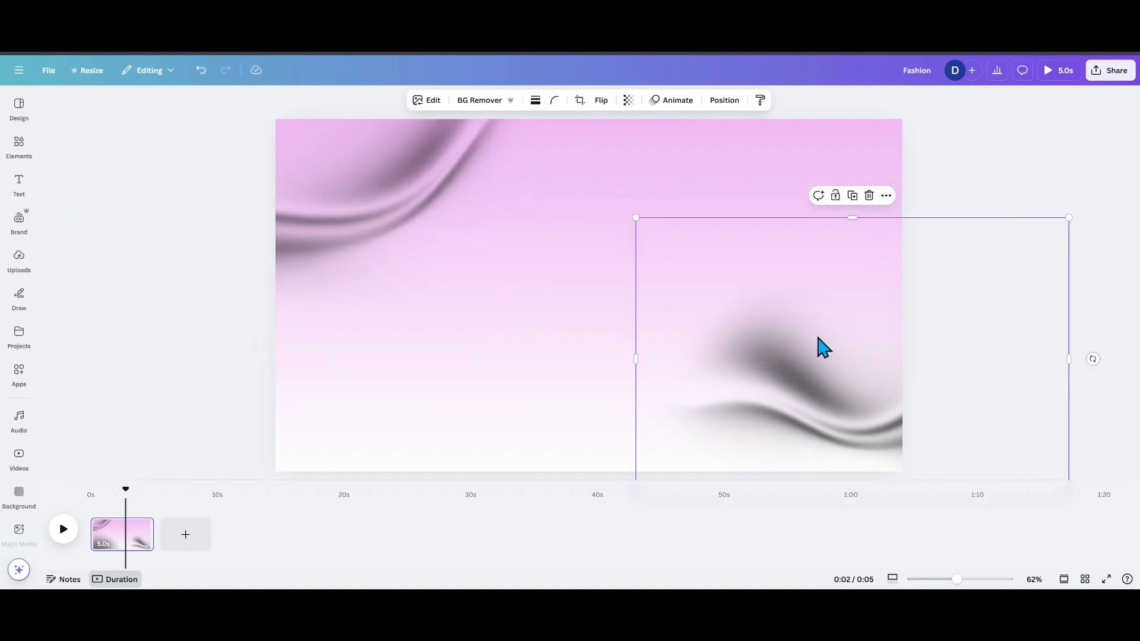
pyautogui.click(887, 202)
pyautogui.moveTo(921, 432)
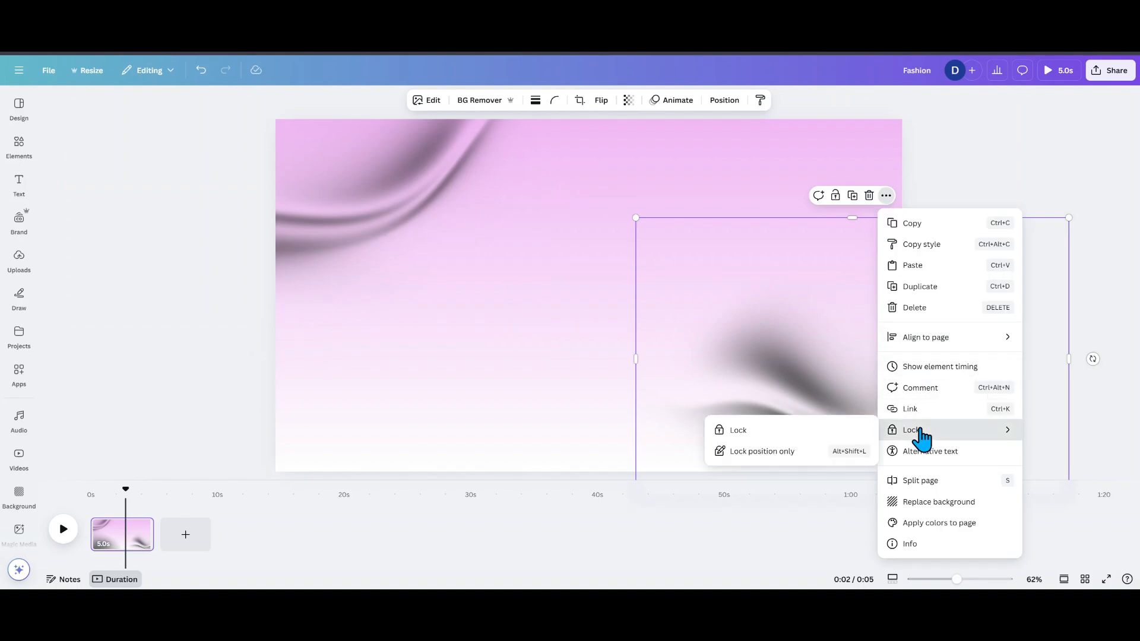
pyautogui.click(779, 436)
# Step: Test the locks by trying to move both fold graphics
pyautogui.moveTo(380, 169); pyautogui.dragTo(391, 227)
pyautogui.moveTo(744, 329)
pyautogui.mouseDown()
pyautogui.moveTo(753, 340)
pyautogui.moveTo(742, 355)
pyautogui.mouseUp()
pyautogui.moveTo(396, 143); pyautogui.dragTo(403, 193)
pyautogui.moveTo(859, 429)
pyautogui.mouseDown()
pyautogui.moveTo(833, 351)
pyautogui.moveTo(734, 306)
pyautogui.mouseUp()
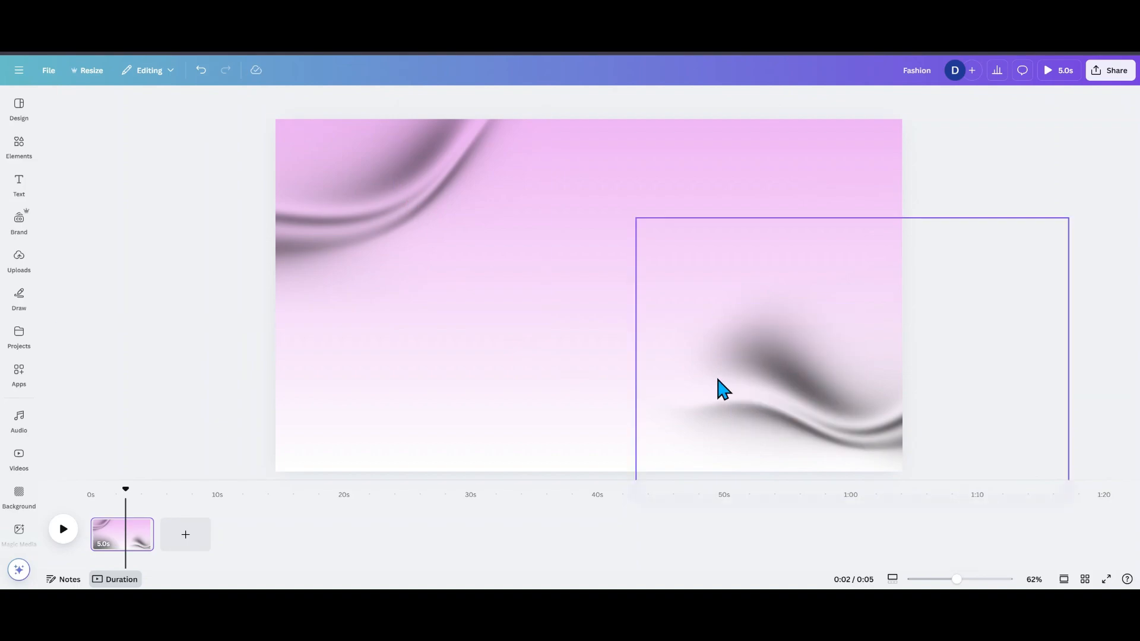
pyautogui.moveTo(412, 215); pyautogui.dragTo(415, 233)
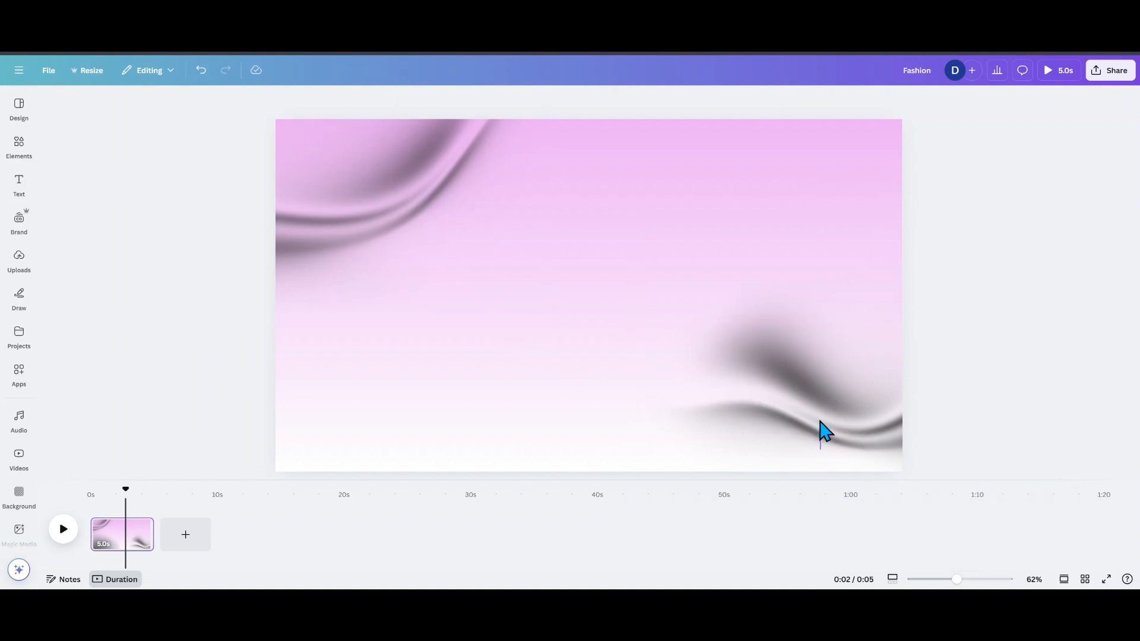
pyautogui.click(458, 321)
# Step: Add the recently used "Featured" script text style to the page and colour its text white
pyautogui.click(9, 190)
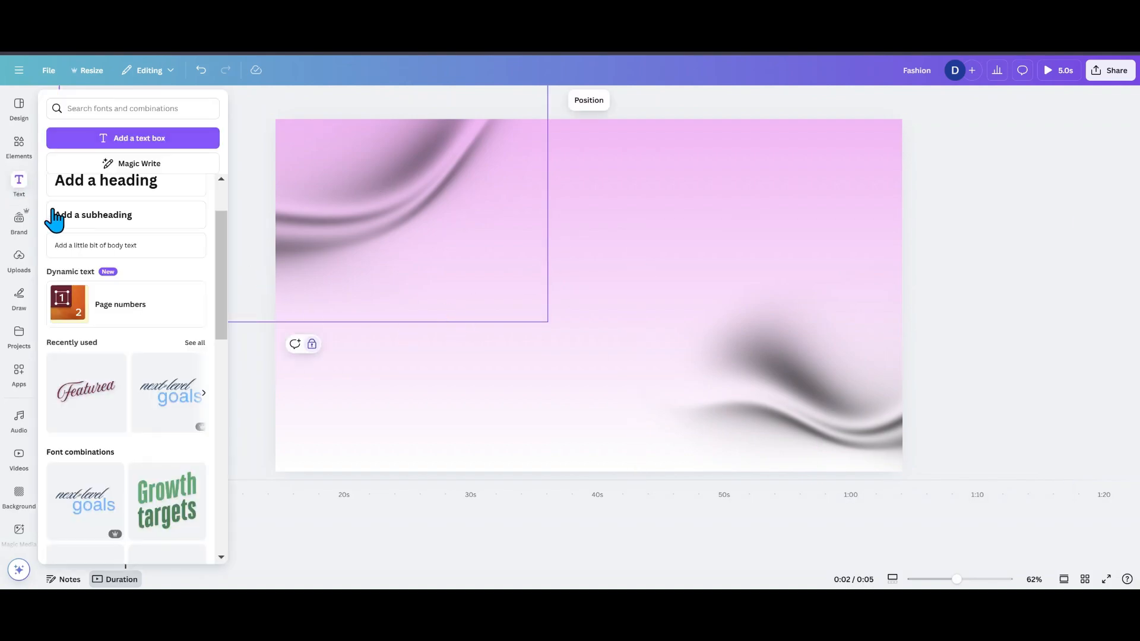
pyautogui.click(86, 394)
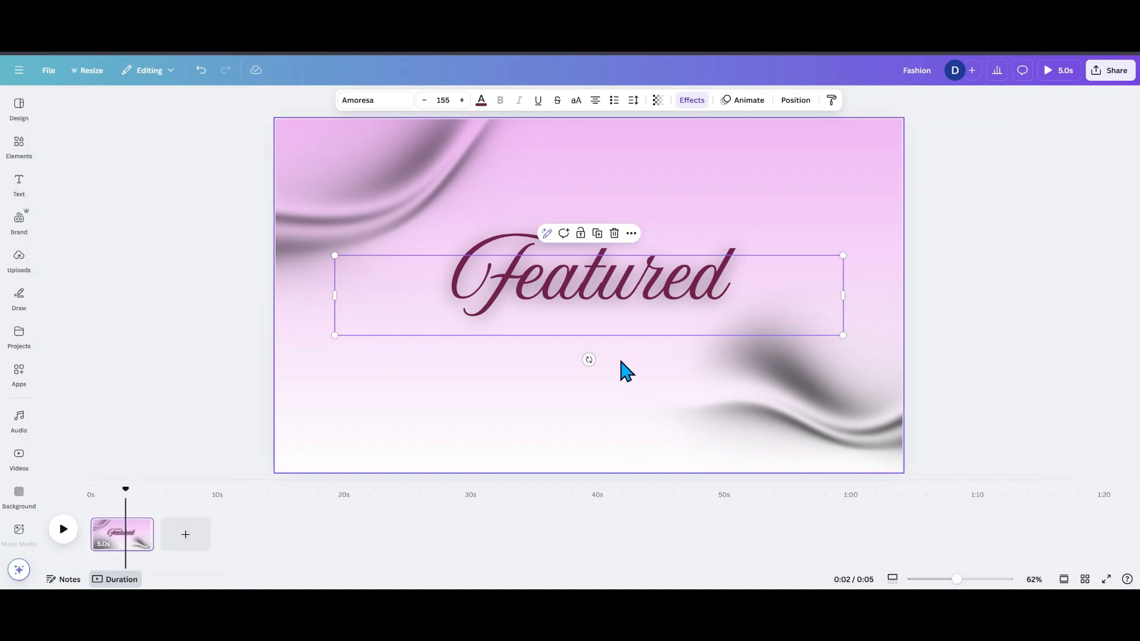
pyautogui.click(481, 101)
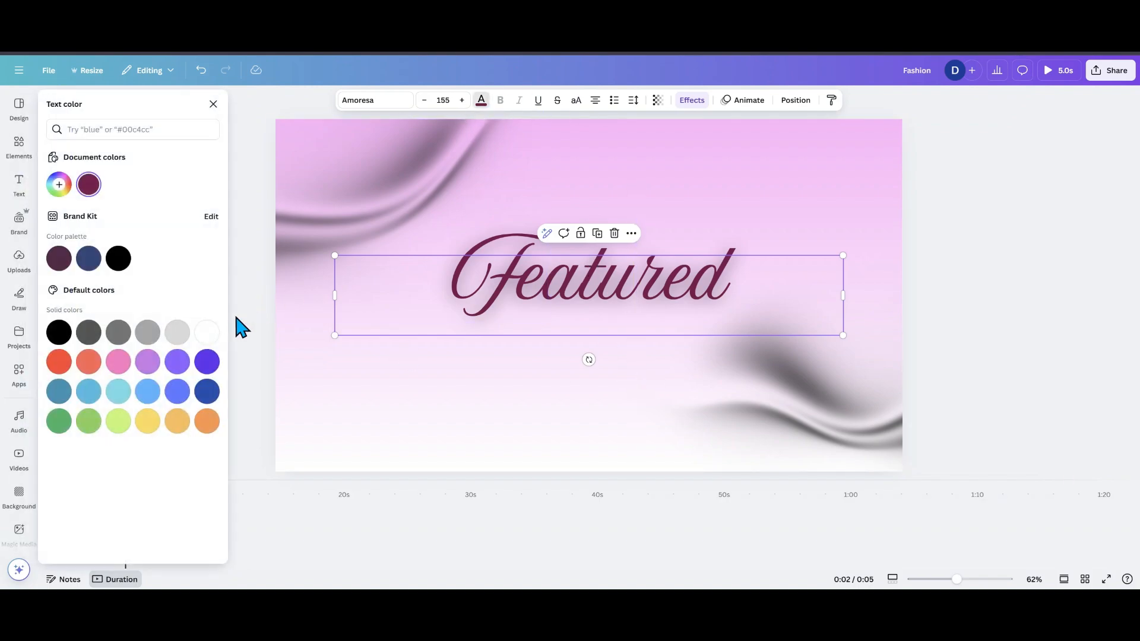
pyautogui.click(205, 335)
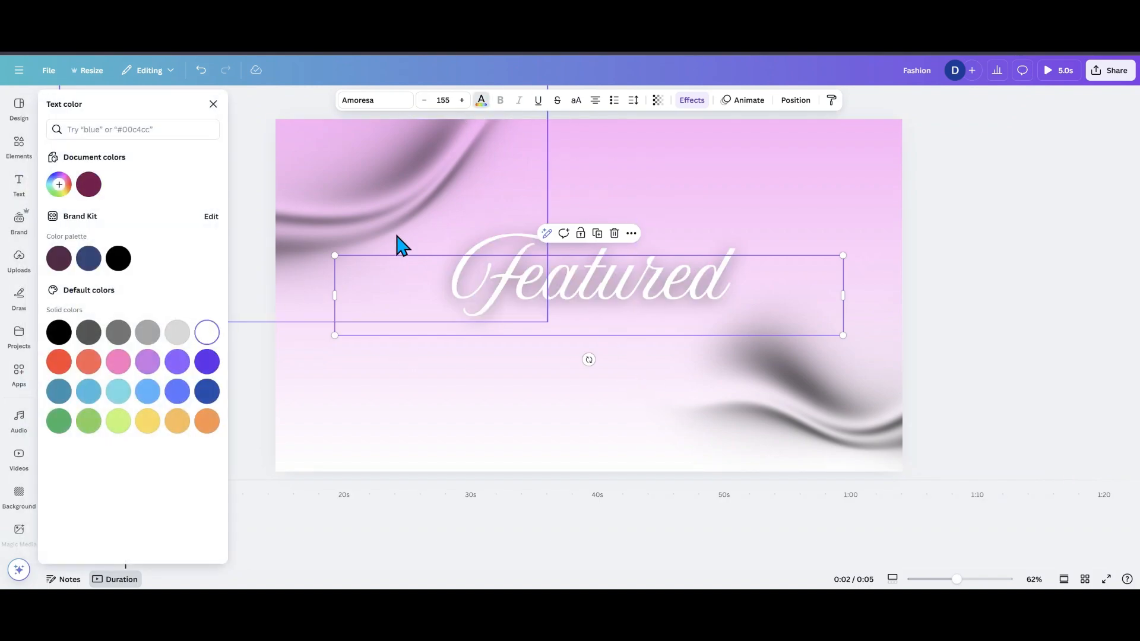
# Step: Apply a black Shadow effect to the "Featured" text with blur 41 and direction -66
pyautogui.click(692, 102)
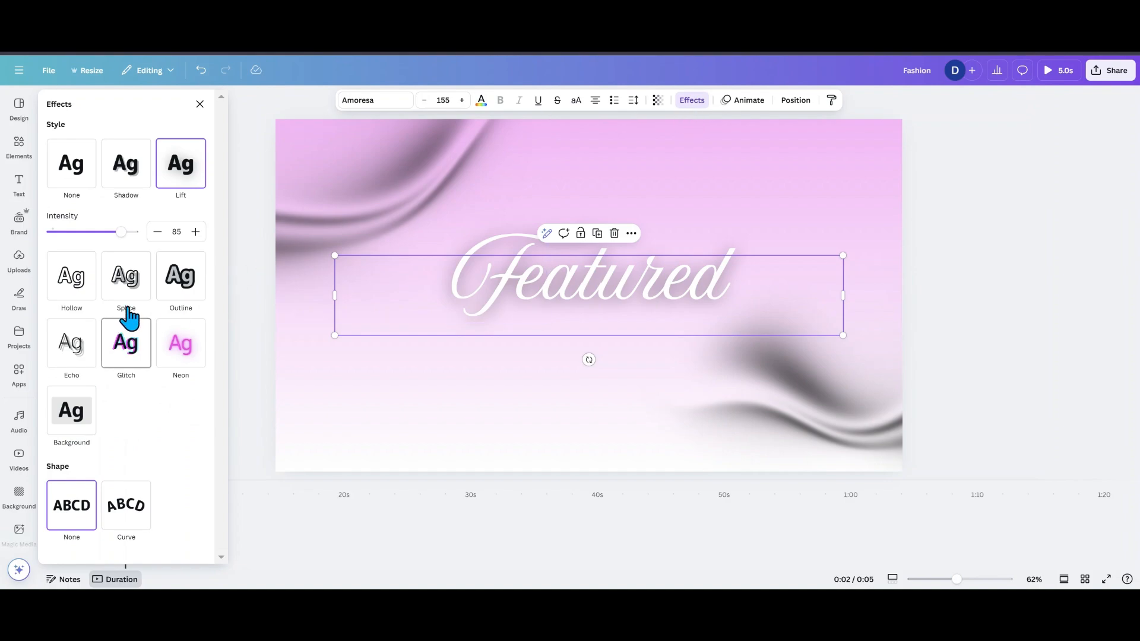
pyautogui.click(119, 178)
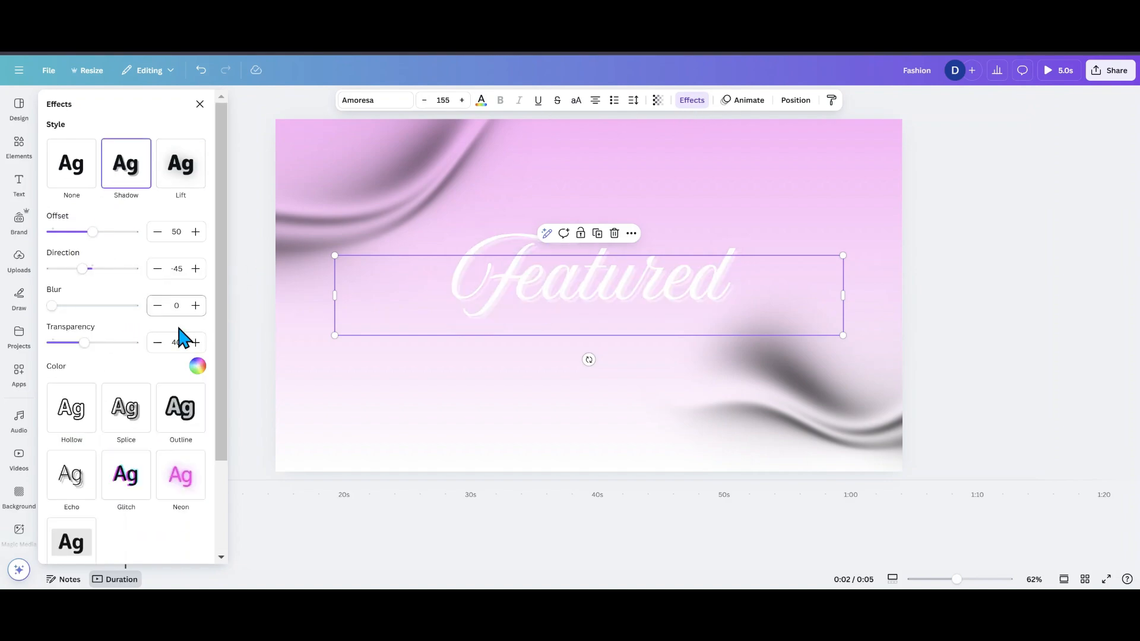
pyautogui.click(196, 366)
pyautogui.click(47, 295)
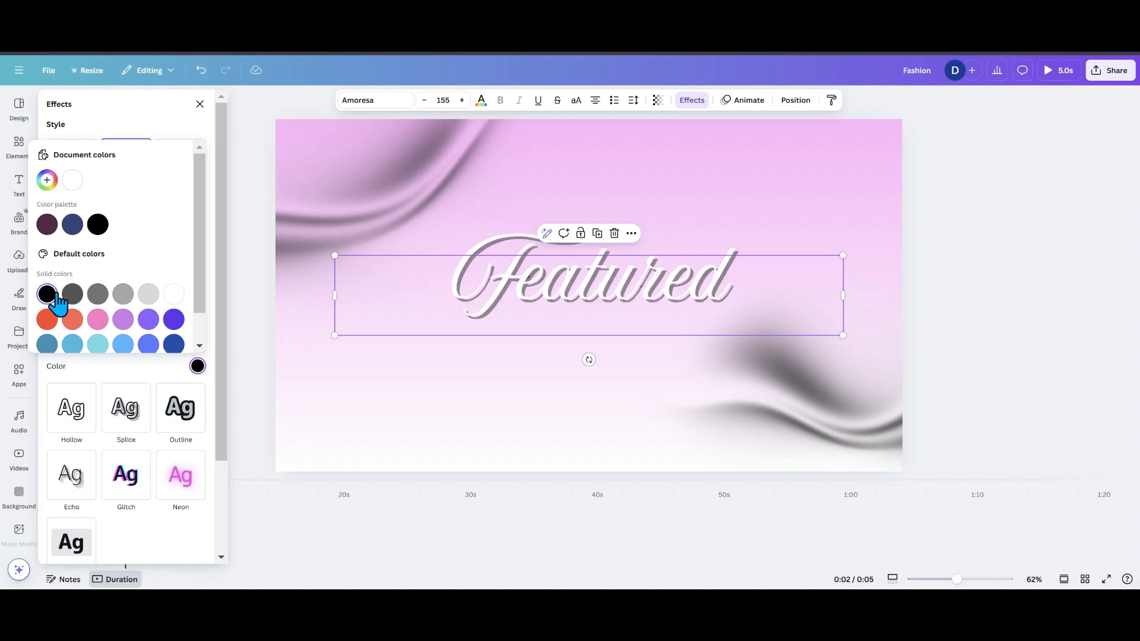
pyautogui.click(117, 112)
pyautogui.moveTo(53, 306); pyautogui.dragTo(79, 274)
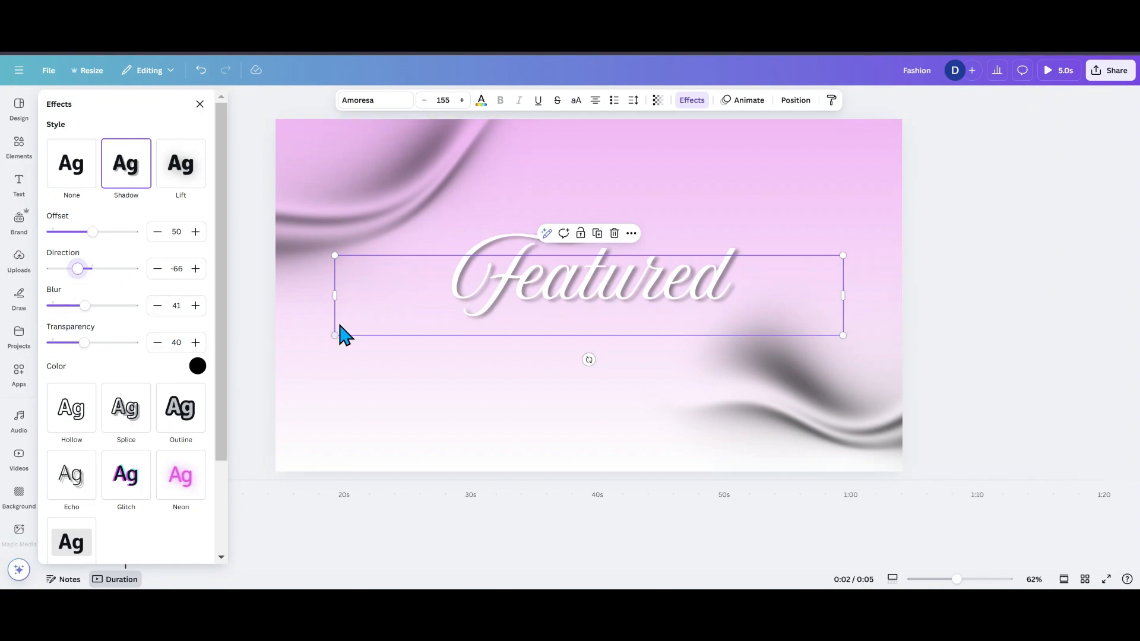
# Step: Narrow the "Featured" text box, rotate it to read vertically upward, and place it near the page's centre
pyautogui.moveTo(336, 297); pyautogui.dragTo(512, 305)
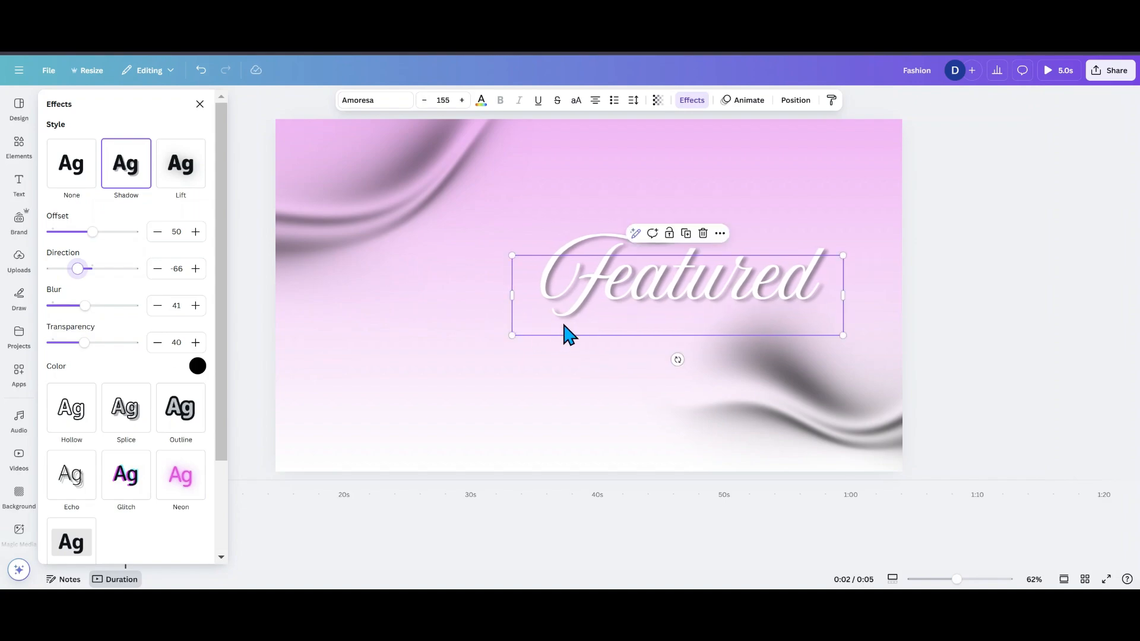
pyautogui.moveTo(676, 360); pyautogui.dragTo(597, 306)
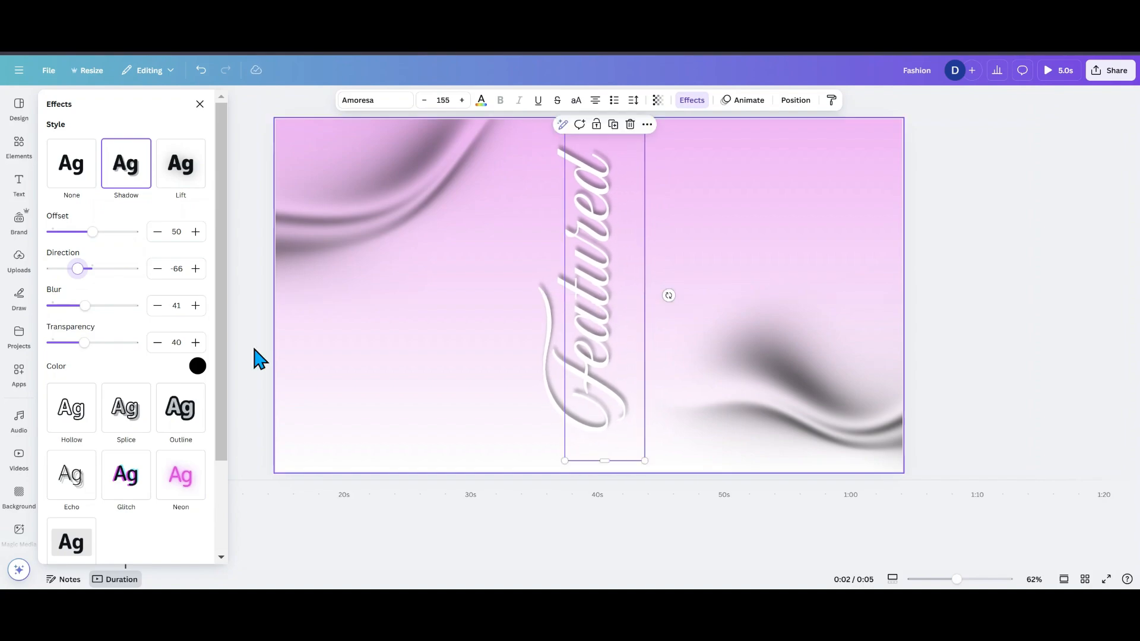
pyautogui.click(237, 318)
pyautogui.moveTo(581, 311); pyautogui.dragTo(583, 311)
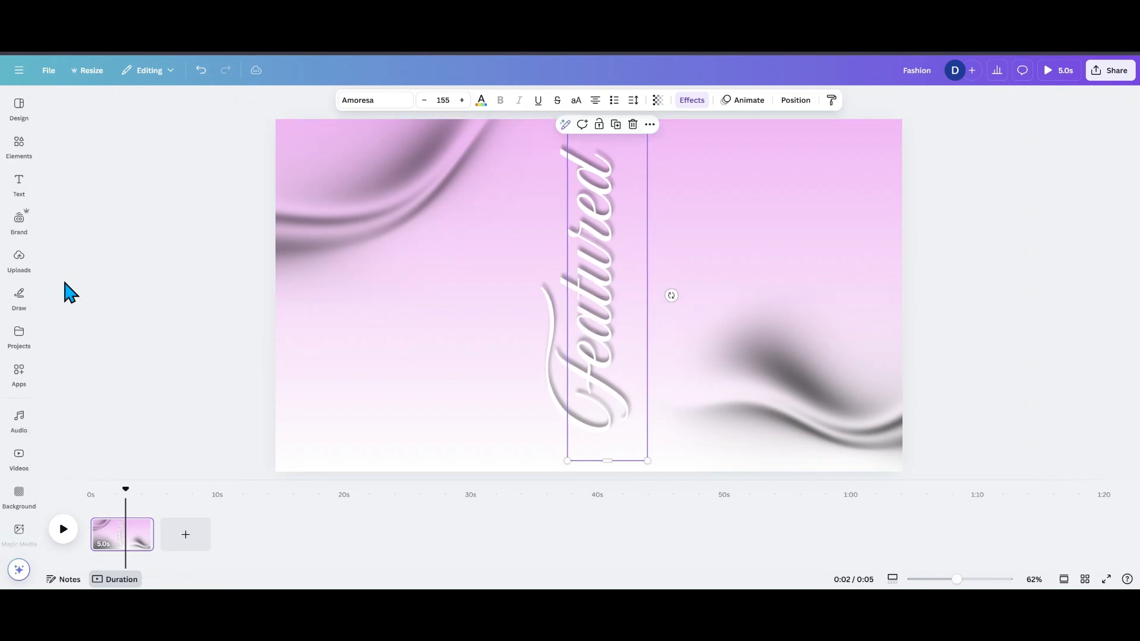
# Step: Add a circular frame to the page and move its layer above the "Featured" text
pyautogui.click(13, 152)
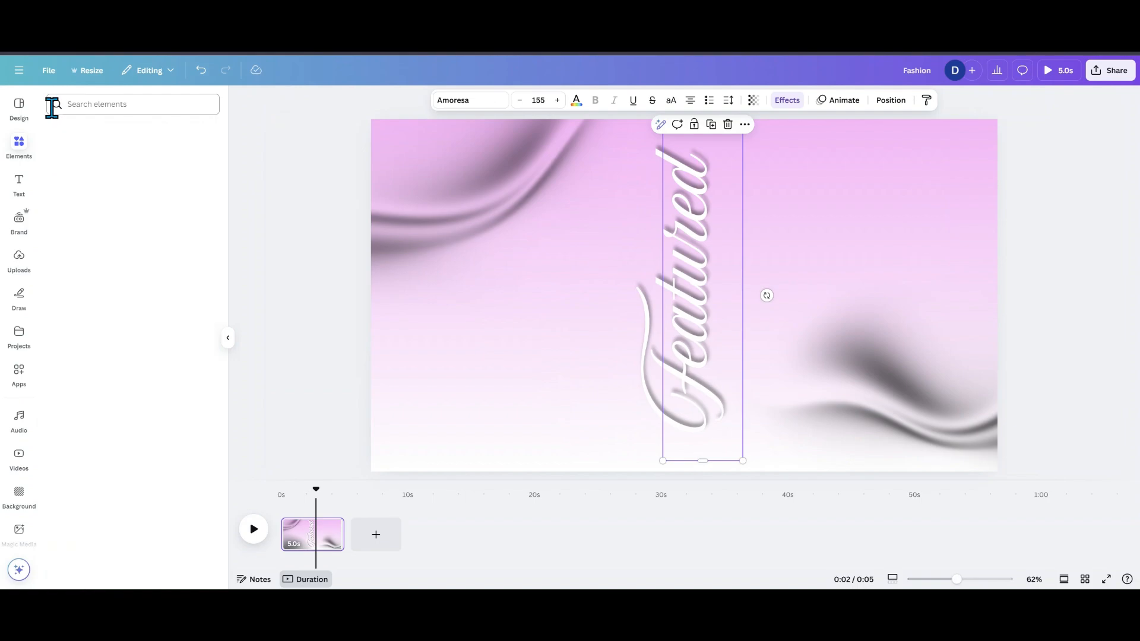
pyautogui.scroll(-10, 116, 312)
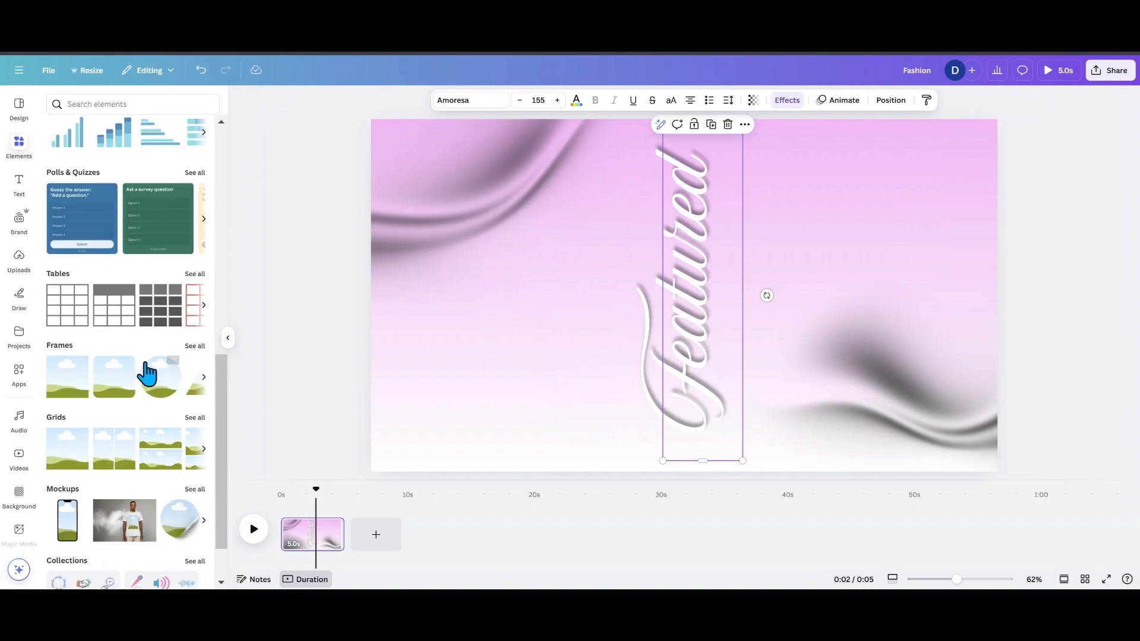
pyautogui.click(155, 390)
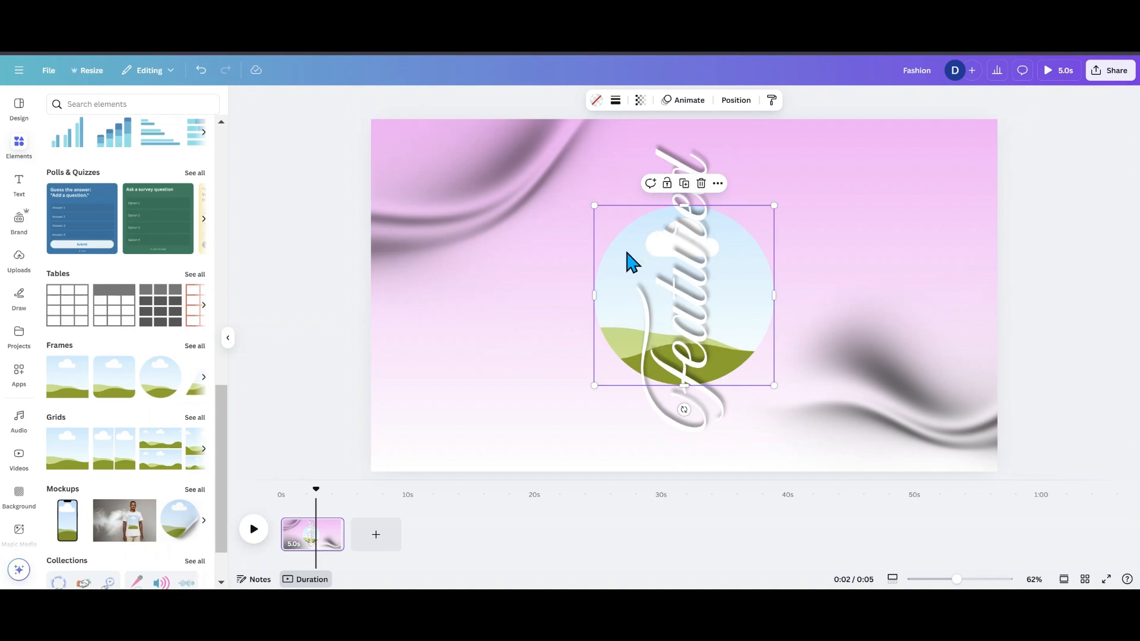
pyautogui.click(735, 99)
pyautogui.moveTo(171, 237); pyautogui.dragTo(161, 191)
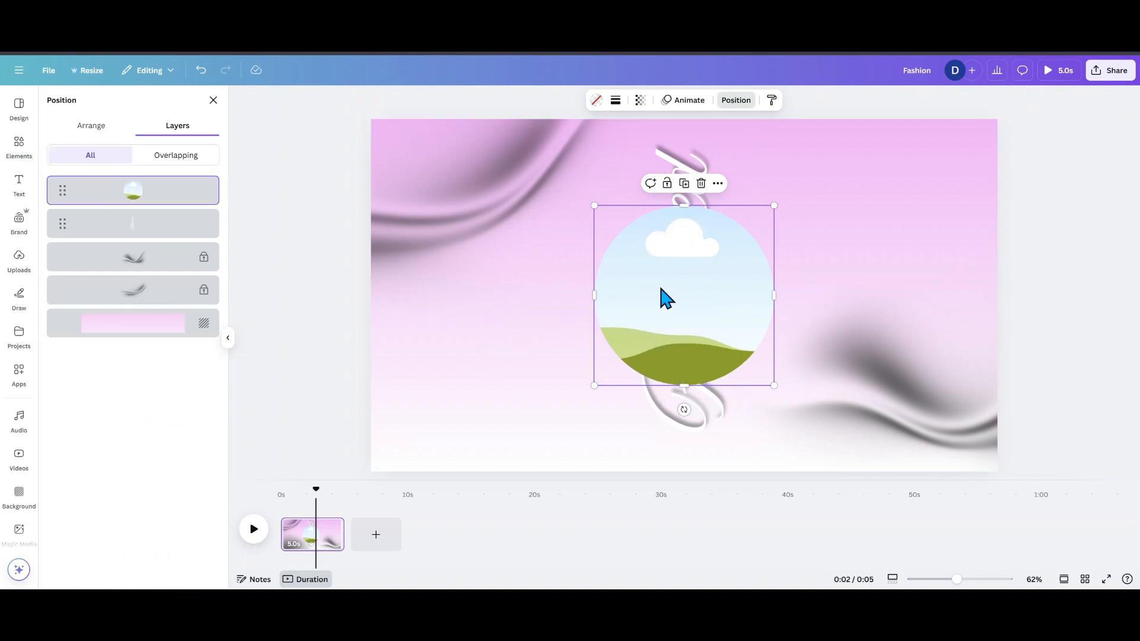
# Step: Shrink the circular frame slightly and centre it on the page over the vertical text
pyautogui.moveTo(663, 296)
pyautogui.mouseDown()
pyautogui.moveTo(664, 281)
pyautogui.moveTo(667, 293)
pyautogui.mouseUp()
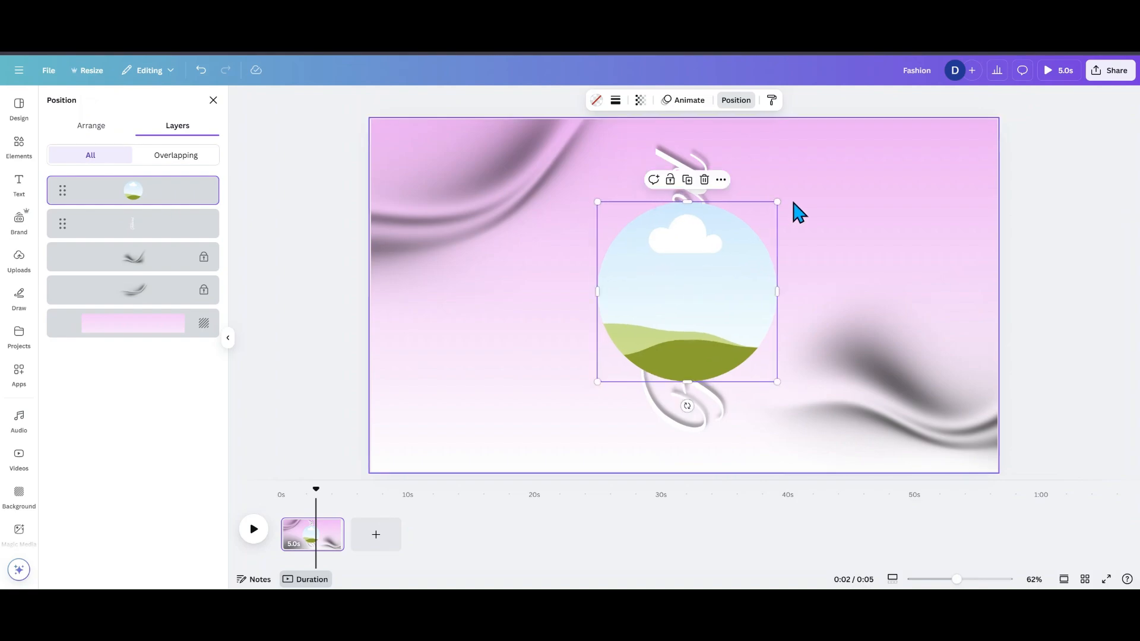
pyautogui.moveTo(778, 203); pyautogui.dragTo(764, 216)
pyautogui.moveTo(712, 317); pyautogui.dragTo(714, 305)
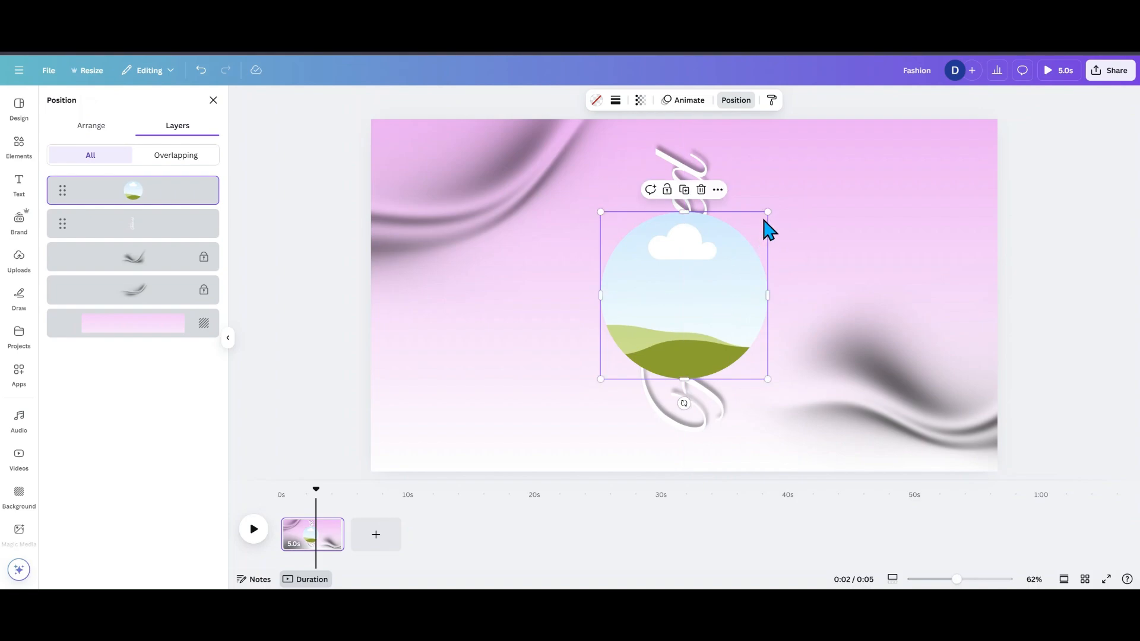
pyautogui.moveTo(767, 210); pyautogui.dragTo(764, 214)
# Step: Duplicate the circular frame, shrink the copy, and place it beside the large frame's upper-right edge
pyautogui.moveTo(715, 280); pyautogui.dragTo(787, 239)
pyautogui.click(685, 197)
pyautogui.moveTo(872, 157); pyautogui.dragTo(827, 202)
pyautogui.moveTo(785, 273); pyautogui.dragTo(821, 216)
pyautogui.moveTo(864, 149); pyautogui.dragTo(843, 162)
pyautogui.moveTo(813, 203); pyautogui.dragTo(814, 203)
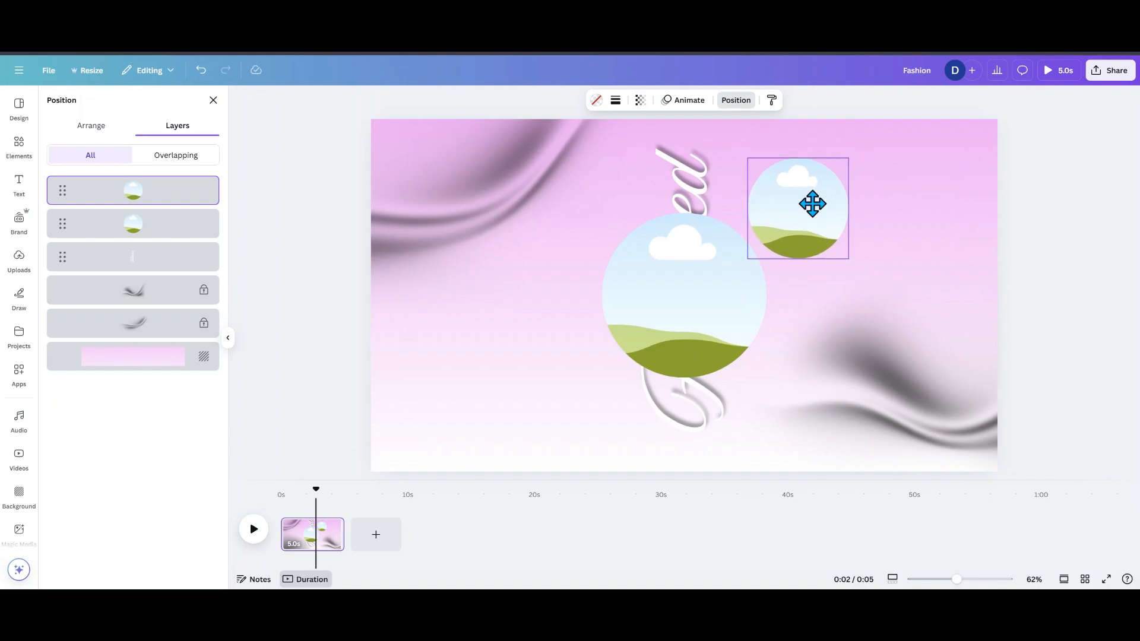
# Step: Duplicate the small circular frame and place the copy beside the large frame's lower-left edge
pyautogui.click(797, 135)
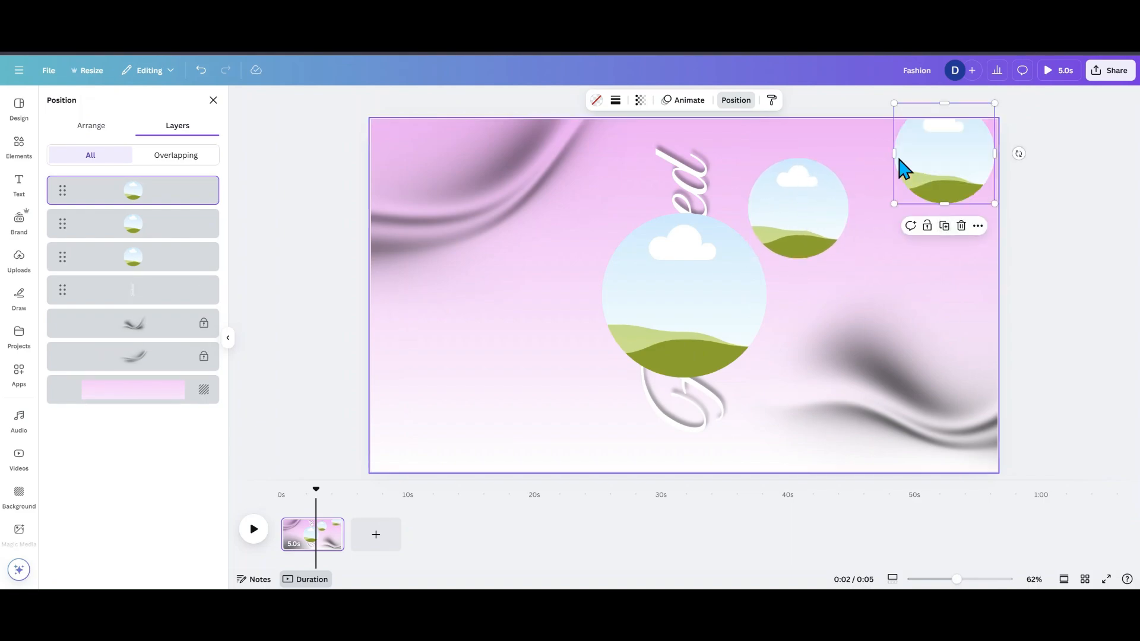
pyautogui.moveTo(934, 194); pyautogui.dragTo(553, 376)
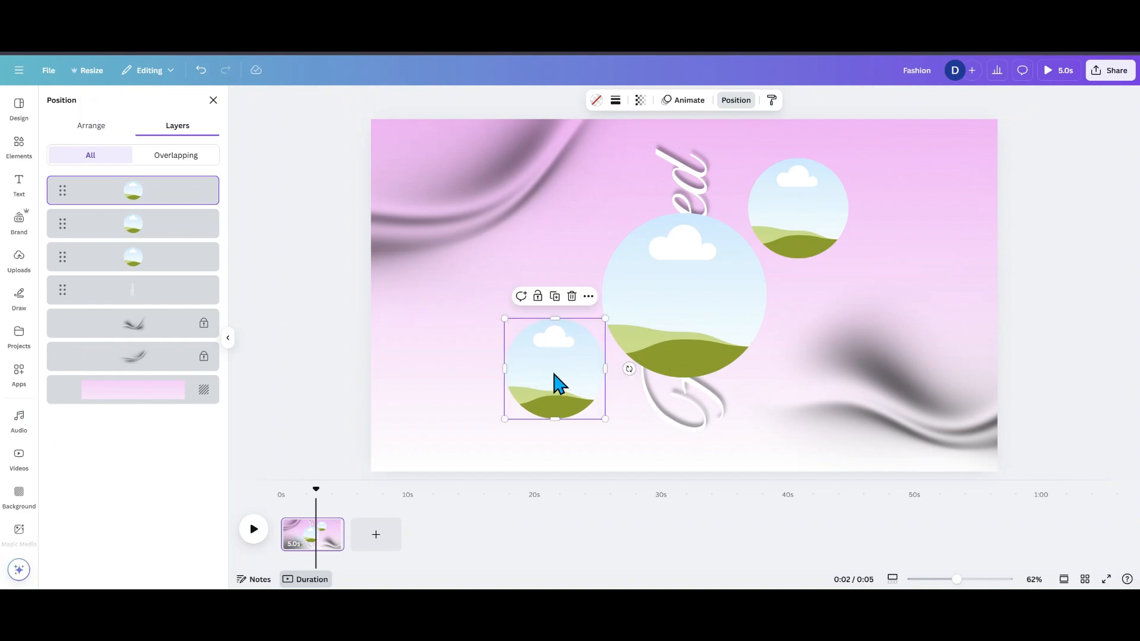
# Step: Duplicate the lower-left circular frame, shrink the copy, and position it over the lower end of the vertical text, below the large frame
pyautogui.click(554, 296)
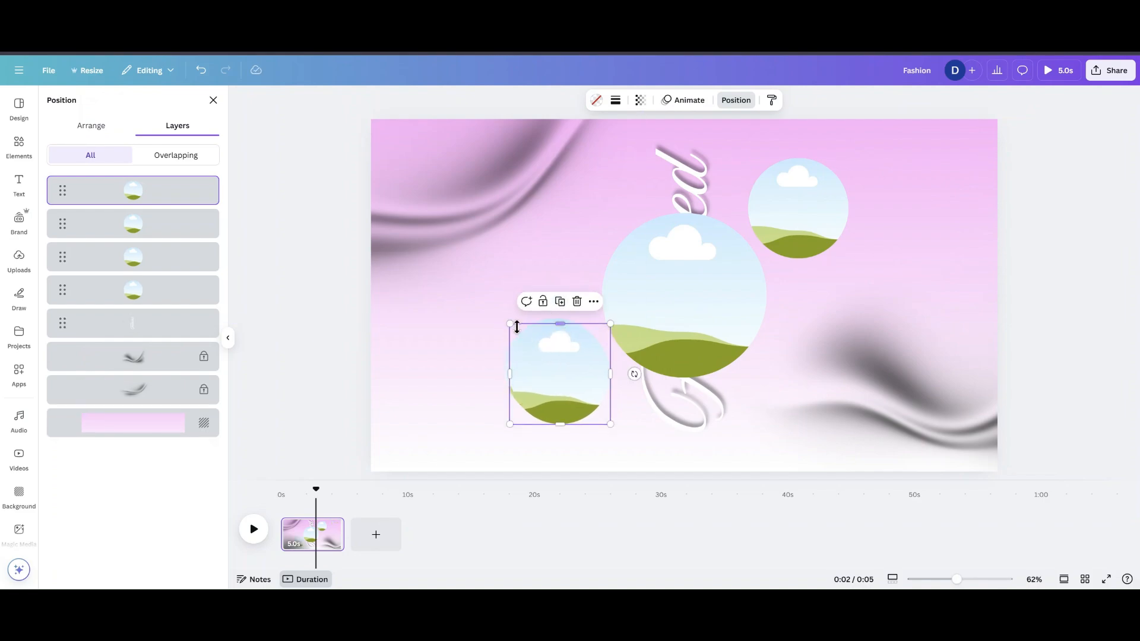
pyautogui.moveTo(512, 326); pyautogui.dragTo(542, 357)
pyautogui.moveTo(587, 389); pyautogui.dragTo(706, 435)
pyautogui.click(696, 427)
pyautogui.click(681, 425)
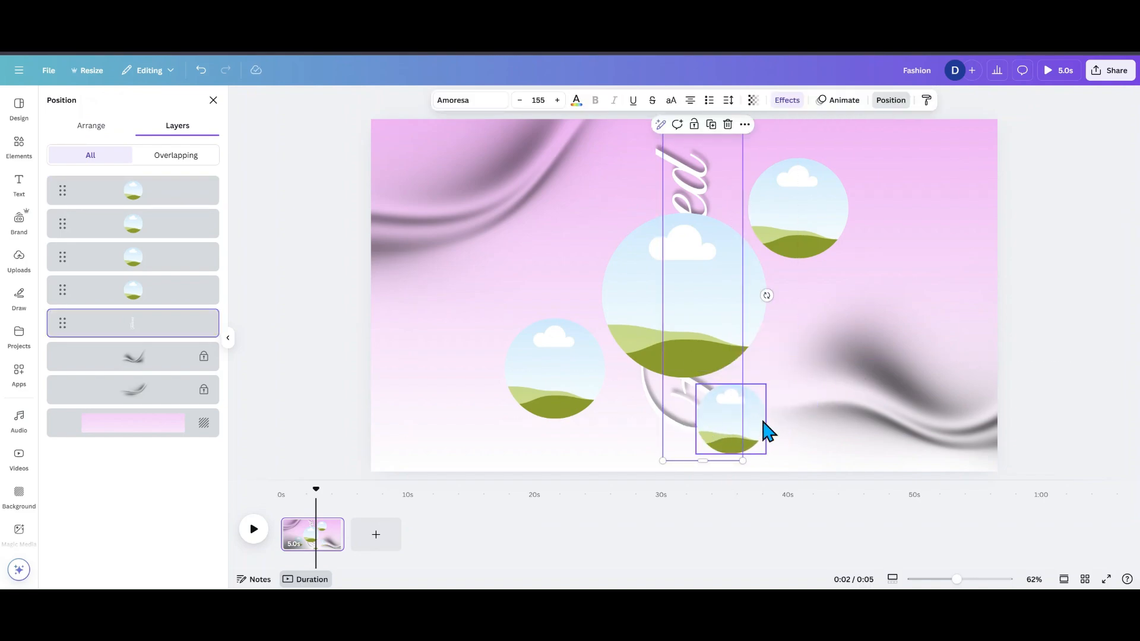
pyautogui.moveTo(758, 435); pyautogui.dragTo(706, 423)
pyautogui.click(712, 216)
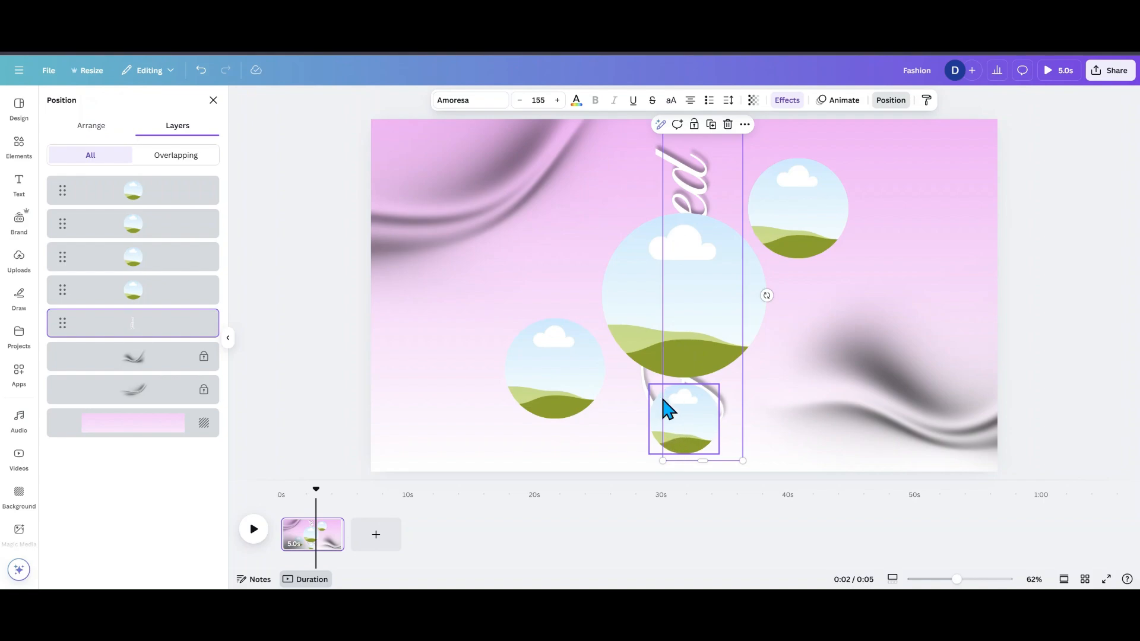
pyautogui.click(671, 445)
pyautogui.click(19, 144)
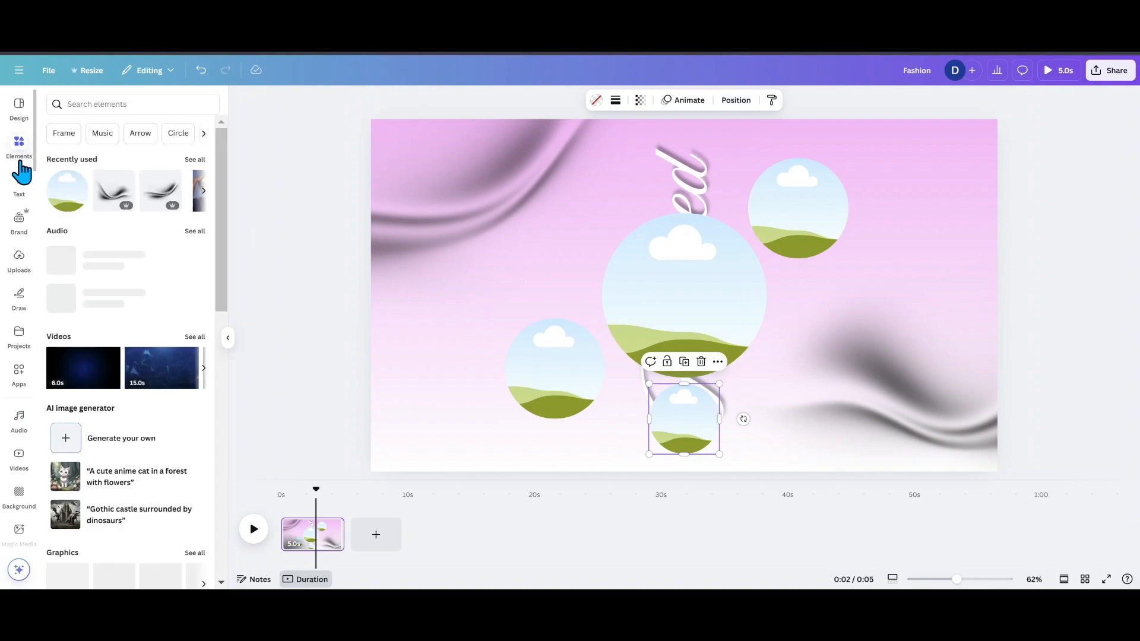
pyautogui.scroll(-5, 112, 267)
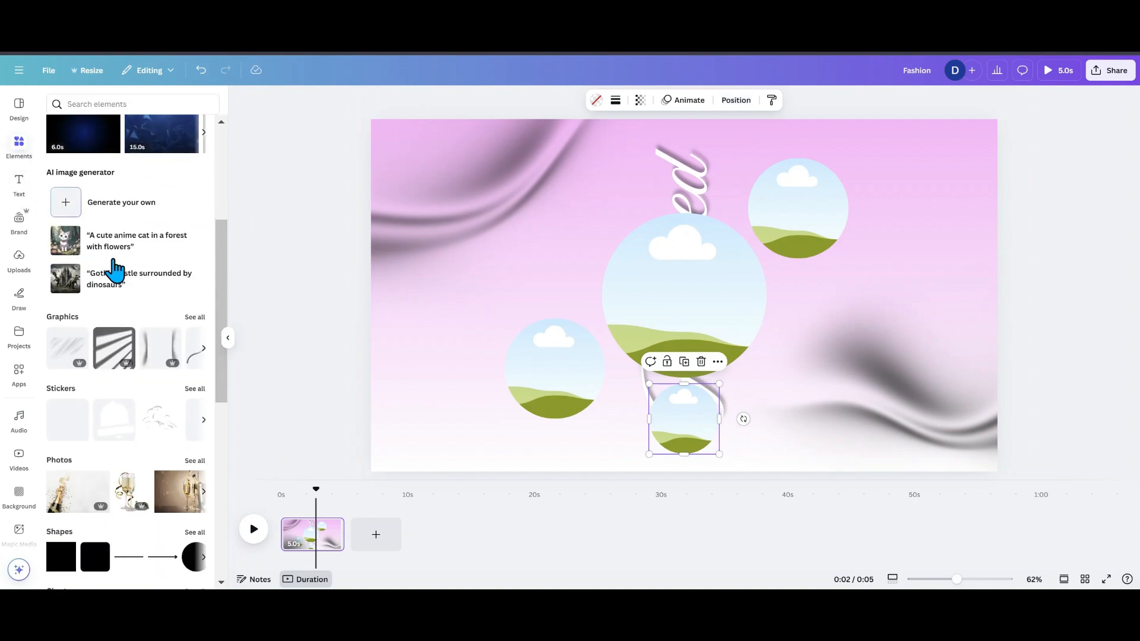
pyautogui.moveTo(65, 493); pyautogui.dragTo(82, 462)
# Step: Move the layer of the small frame below the large one beneath the "Featured" text
pyautogui.click(736, 100)
pyautogui.moveTo(132, 208); pyautogui.dragTo(114, 358)
pyautogui.moveTo(115, 354); pyautogui.dragTo(116, 361)
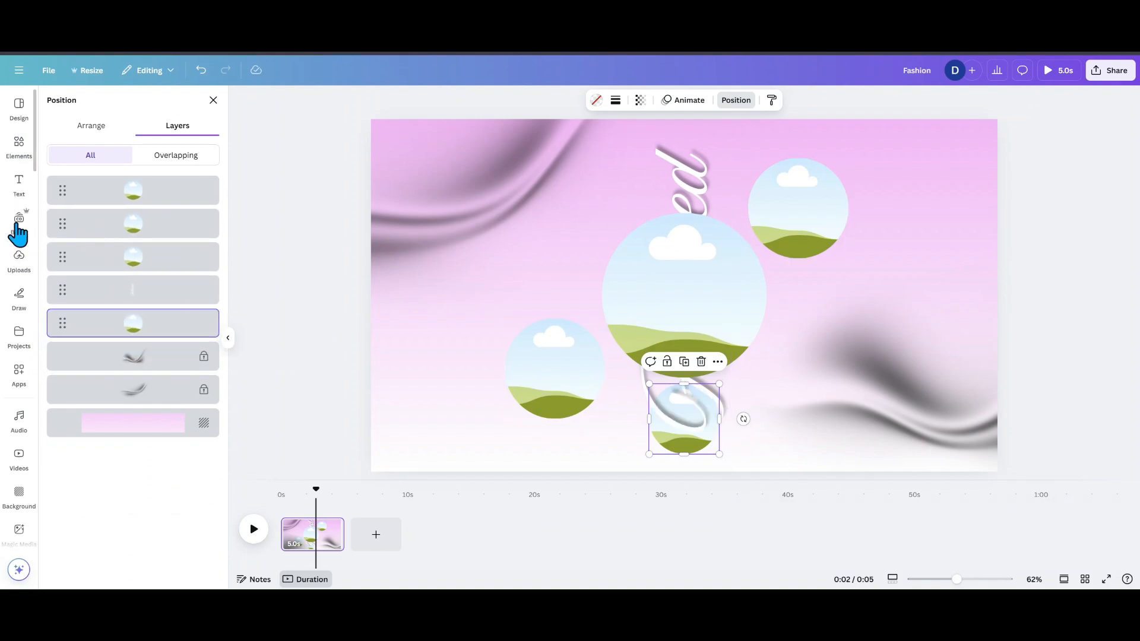
# Step: Open all recently used elements and try to place the first portrait photo in the small bottom frame
pyautogui.click(17, 155)
pyautogui.scroll(-4, 123, 413)
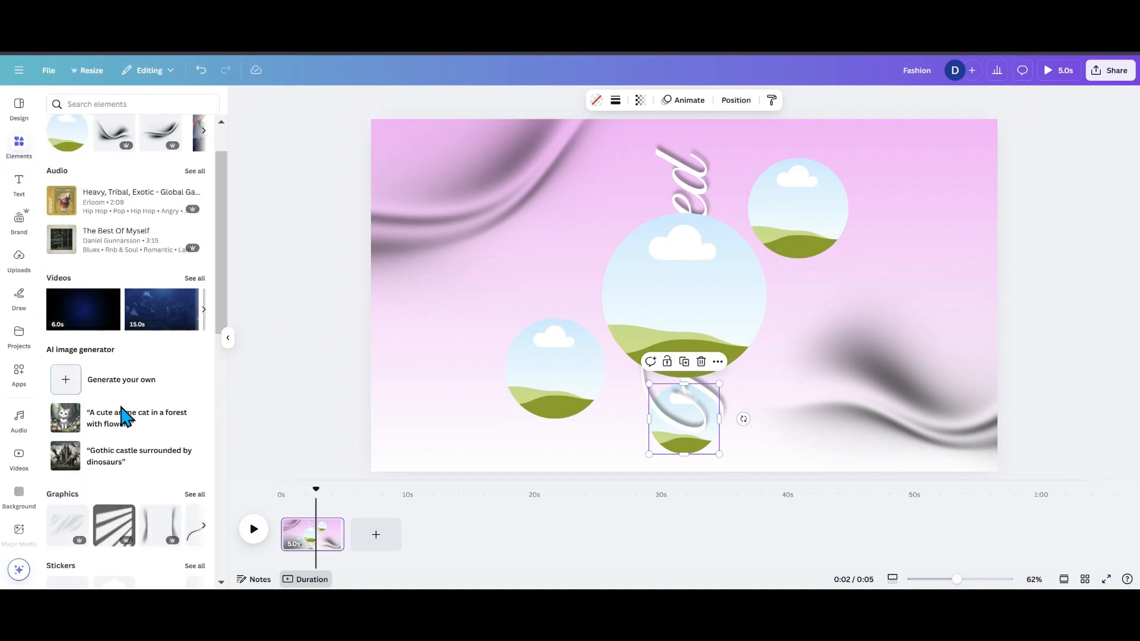
pyautogui.scroll(2, 124, 414)
pyautogui.scroll(3, 121, 409)
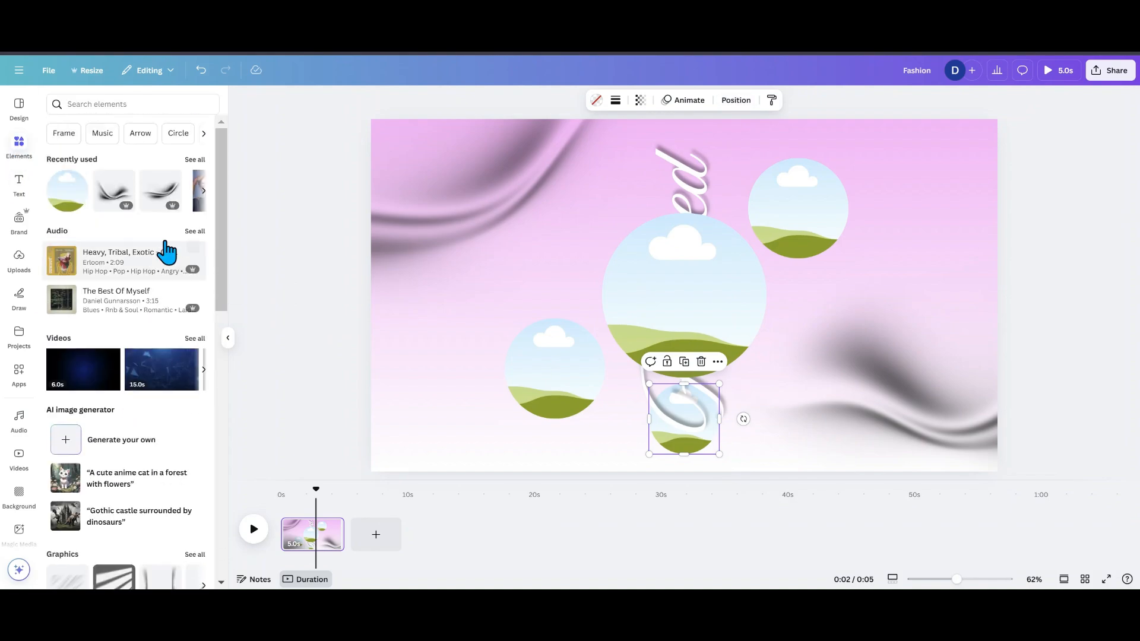
pyautogui.click(194, 163)
pyautogui.moveTo(67, 215)
pyautogui.mouseDown()
pyautogui.moveTo(530, 469)
pyautogui.moveTo(659, 438)
pyautogui.moveTo(602, 432)
pyautogui.moveTo(672, 427)
pyautogui.moveTo(59, 213)
pyautogui.mouseUp()
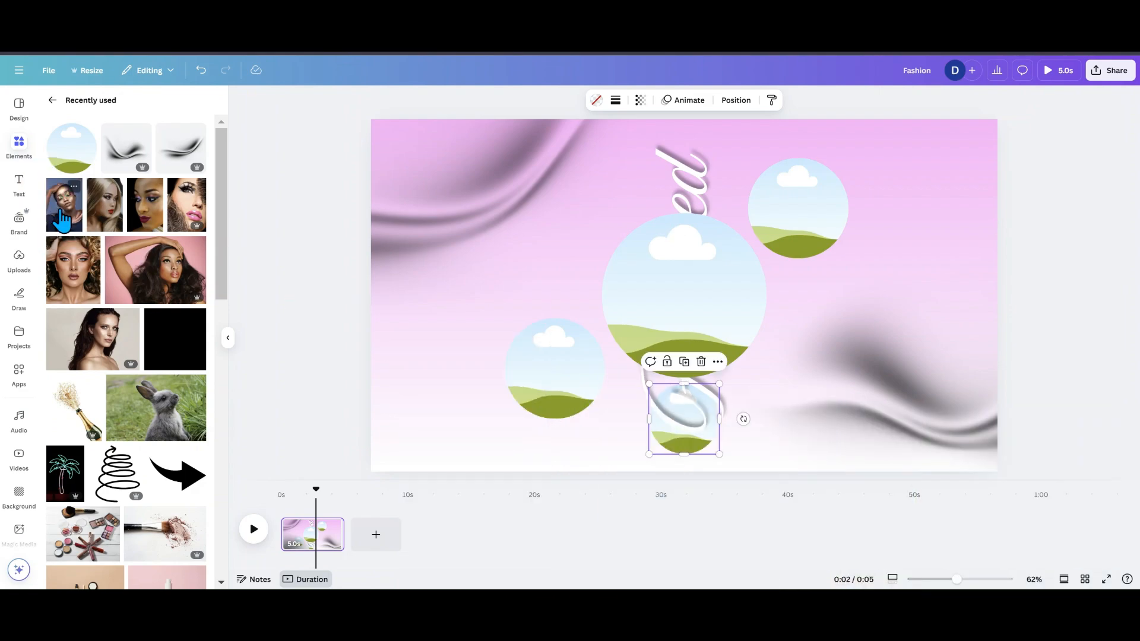
# Step: Shift the small bottom frame slightly to the left behind the vertical text's first letter
pyautogui.moveTo(659, 453); pyautogui.dragTo(687, 453)
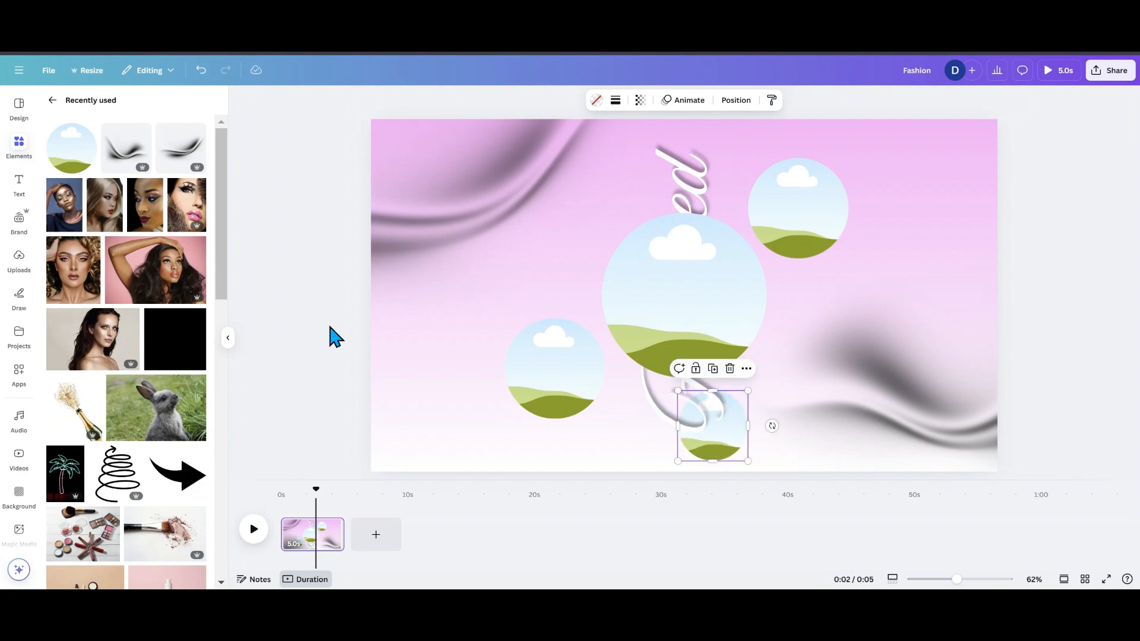
pyautogui.moveTo(69, 182); pyautogui.dragTo(70, 156)
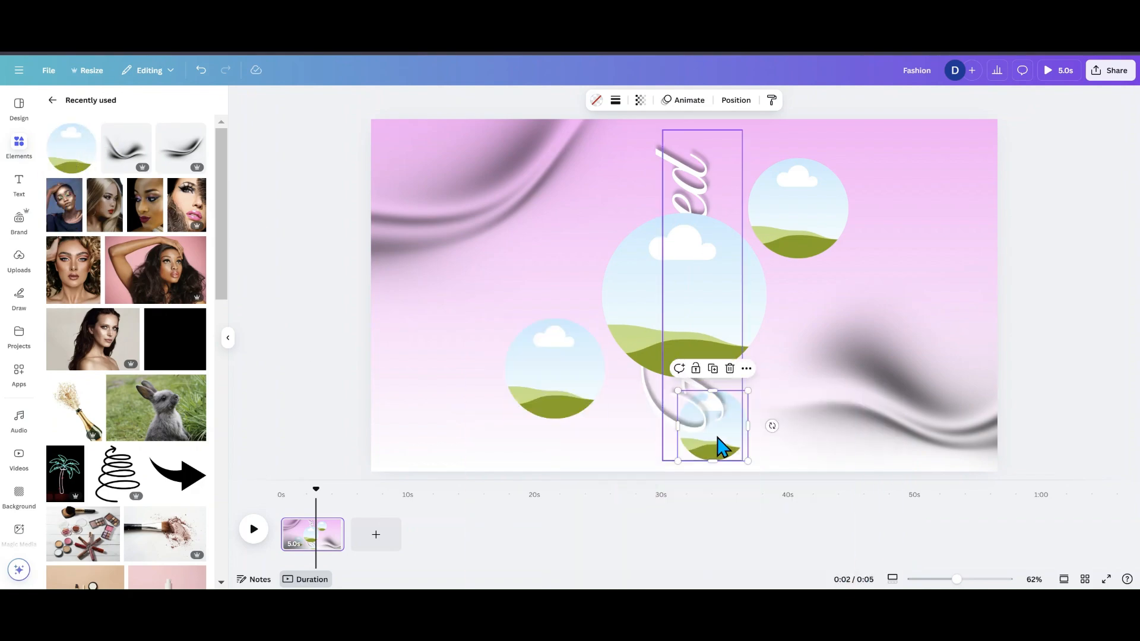
pyautogui.moveTo(728, 450); pyautogui.dragTo(652, 434)
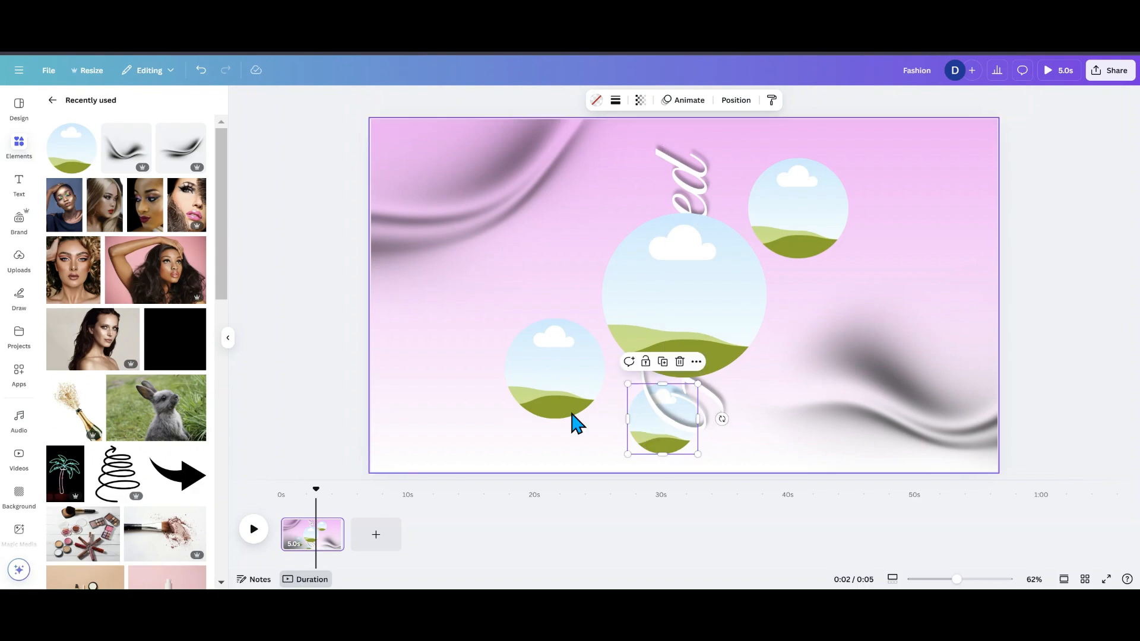
pyautogui.moveTo(77, 208)
pyautogui.mouseDown()
pyautogui.moveTo(75, 237)
pyautogui.moveTo(636, 409)
pyautogui.moveTo(35, 213)
pyautogui.moveTo(46, 204)
pyautogui.moveTo(62, 217)
pyautogui.mouseUp()
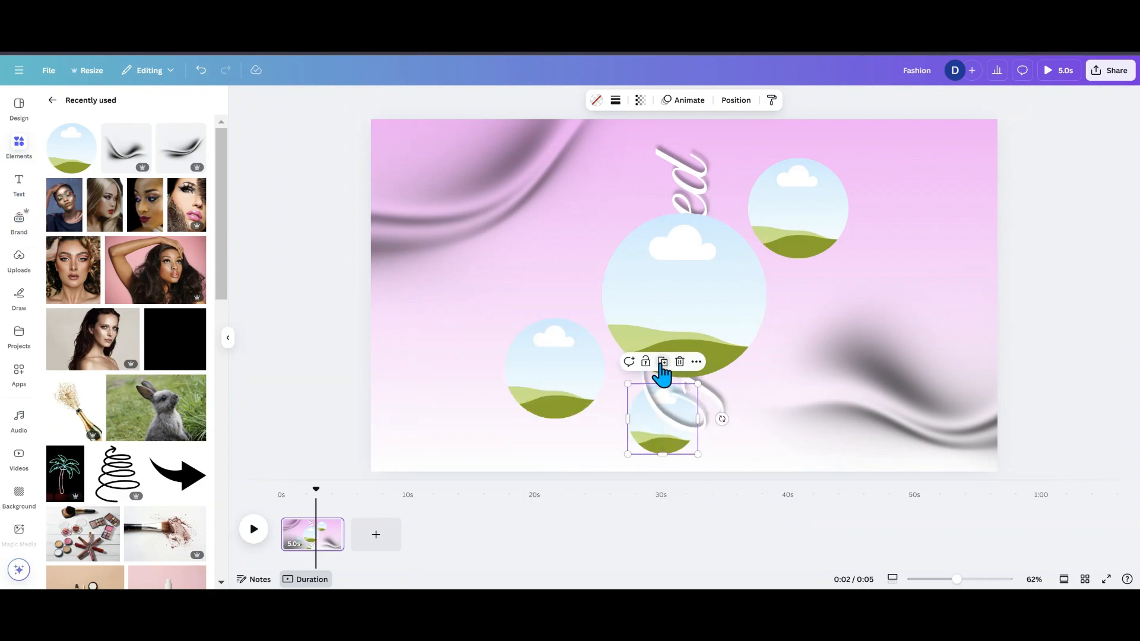
# Step: Duplicate the small bottom frame, place the copy at the text's upper end, and move its layer beneath the "Featured" text
pyautogui.moveTo(662, 432); pyautogui.dragTo(707, 165)
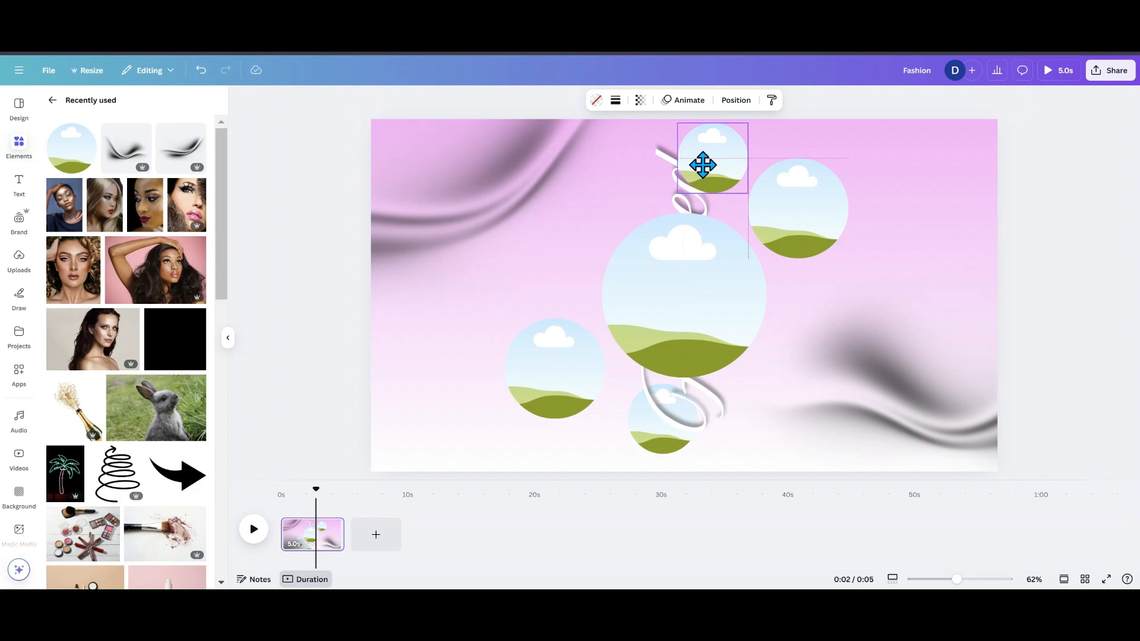
pyautogui.moveTo(703, 165); pyautogui.dragTo(695, 161)
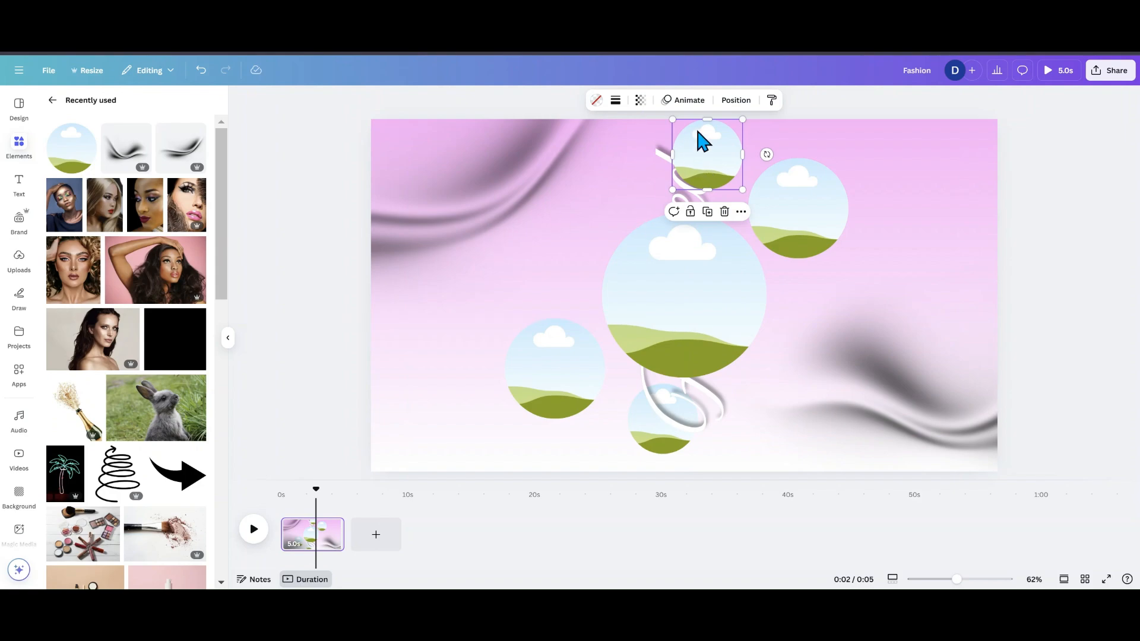
pyautogui.click(736, 100)
pyautogui.moveTo(153, 214); pyautogui.dragTo(144, 332)
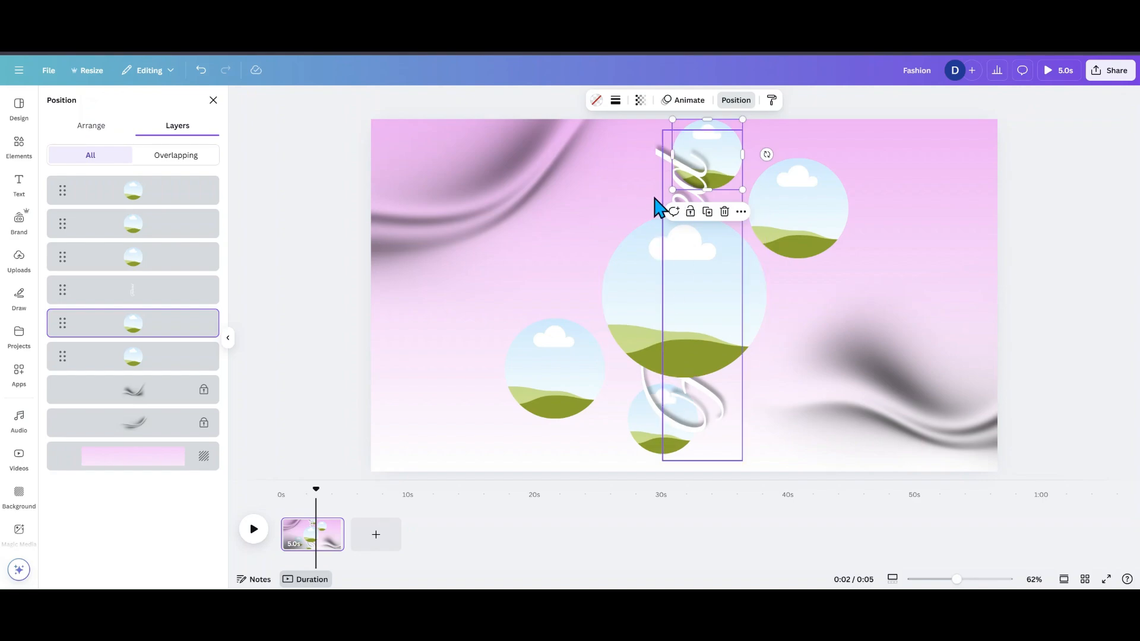
# Step: Try filling the frame at the text's upper end with the first recently used portrait photo, and undo the fill
pyautogui.click(19, 152)
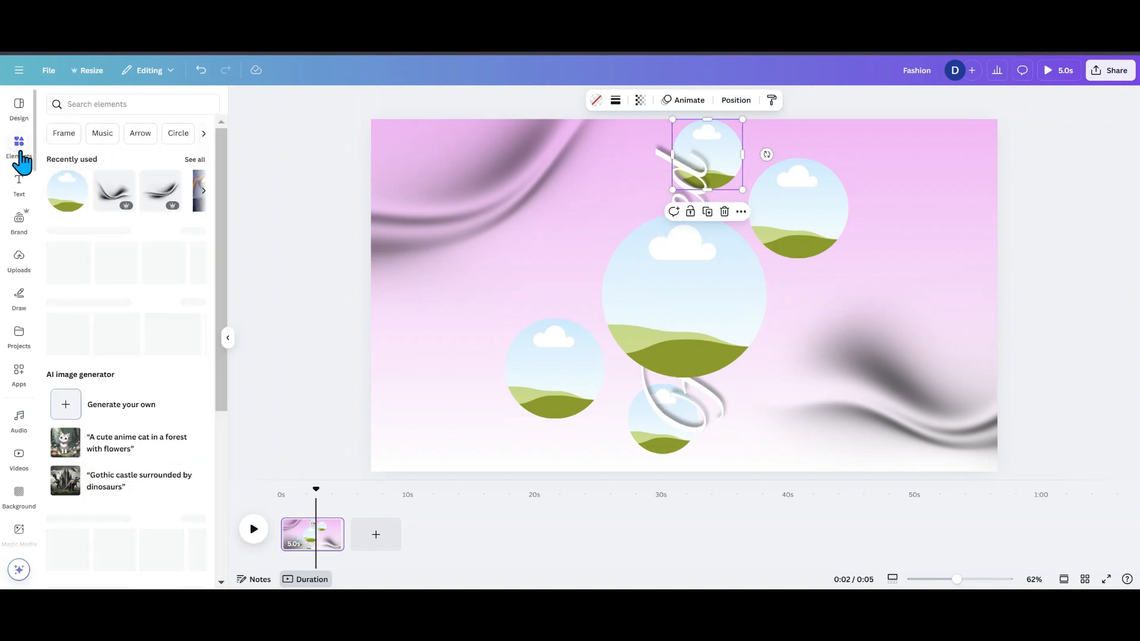
pyautogui.click(191, 166)
pyautogui.moveTo(67, 226)
pyautogui.mouseDown()
pyautogui.moveTo(678, 196)
pyautogui.moveTo(725, 153)
pyautogui.moveTo(700, 163)
pyautogui.moveTo(721, 173)
pyautogui.moveTo(63, 215)
pyautogui.mouseUp()
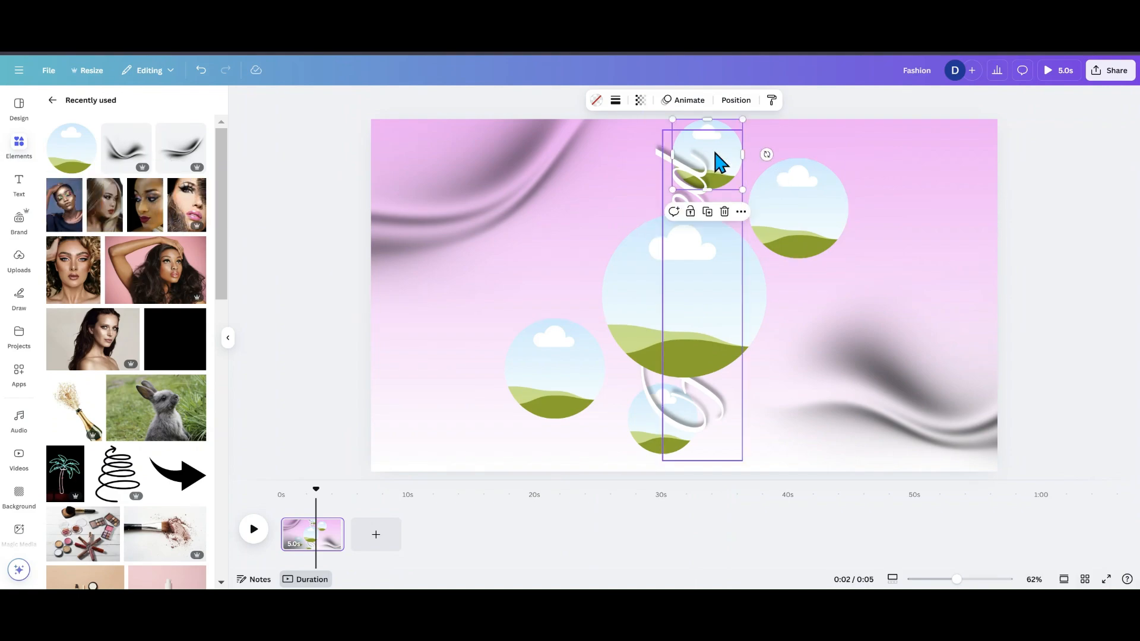
pyautogui.moveTo(64, 204); pyautogui.dragTo(717, 127)
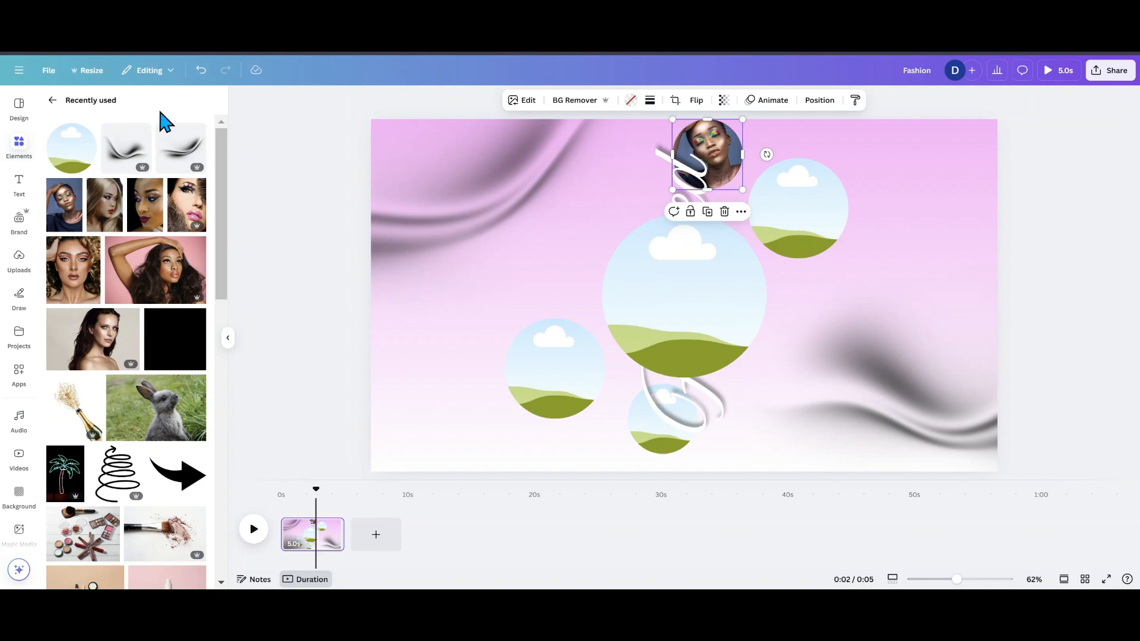
pyautogui.click(201, 70)
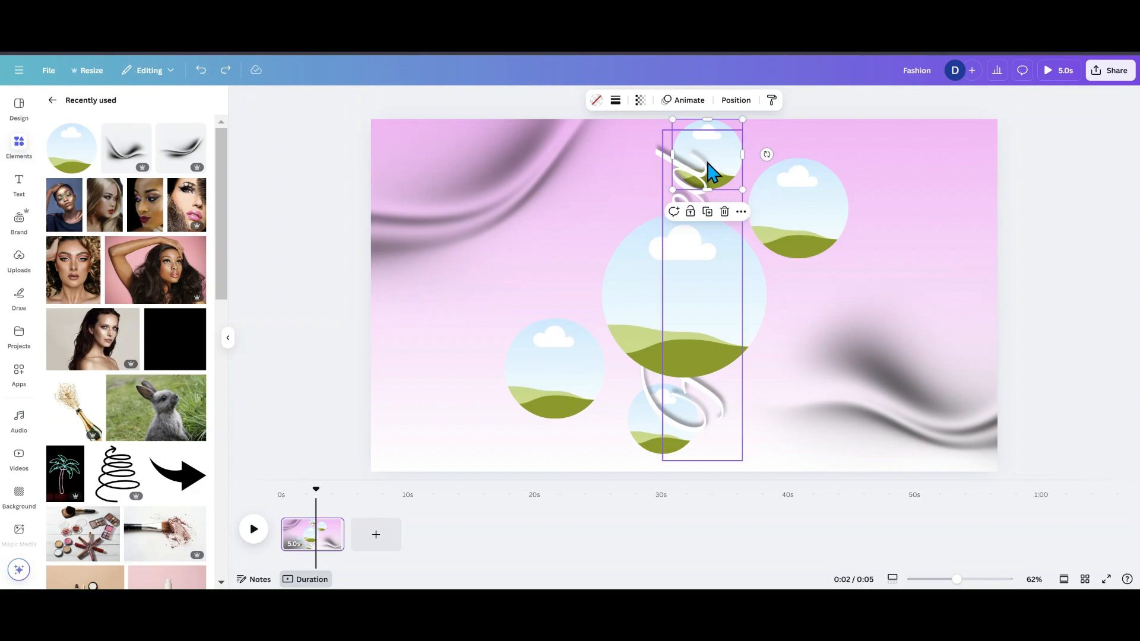
# Step: Duplicate the frame at the text's upper end, shrink the copy left of it at the page's top edge, and put another copy at the lower right
pyautogui.click(707, 212)
pyautogui.moveTo(720, 178); pyautogui.dragTo(603, 143)
pyautogui.click(601, 184)
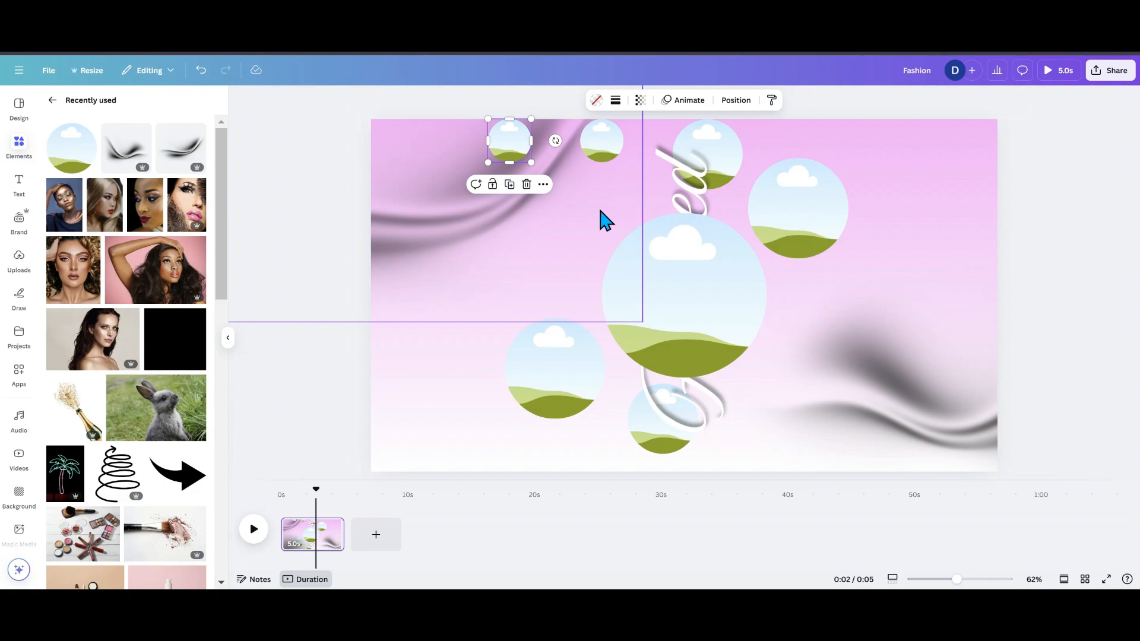
pyautogui.moveTo(511, 150); pyautogui.dragTo(780, 441)
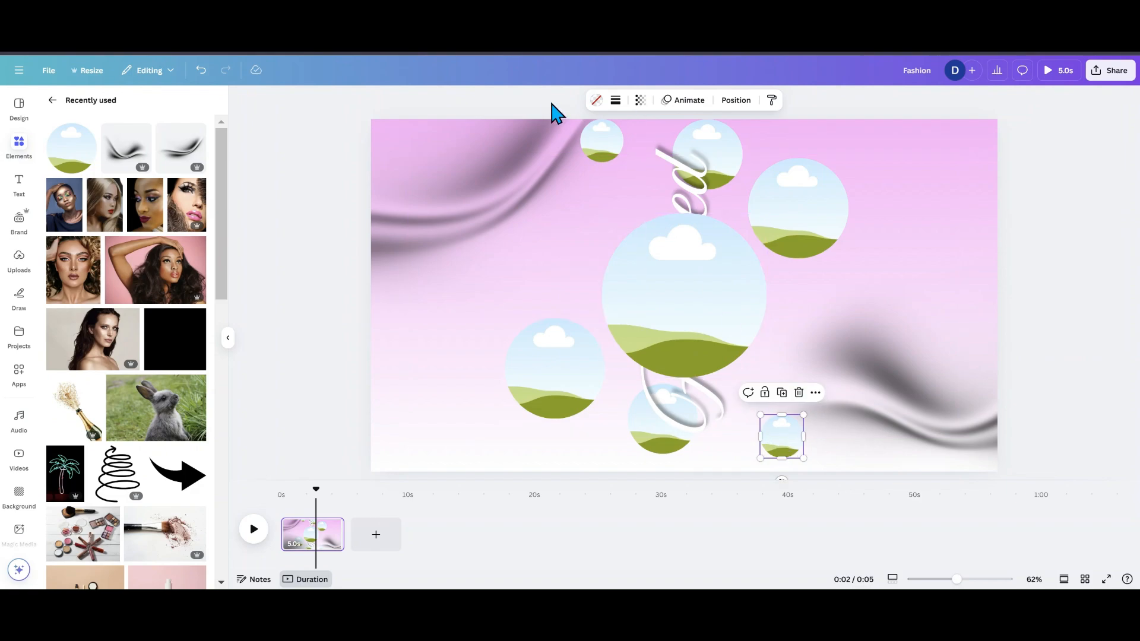
# Step: Select the layers of the two smallest circular frames and move them together beneath the "Featured" text
pyautogui.click(727, 101)
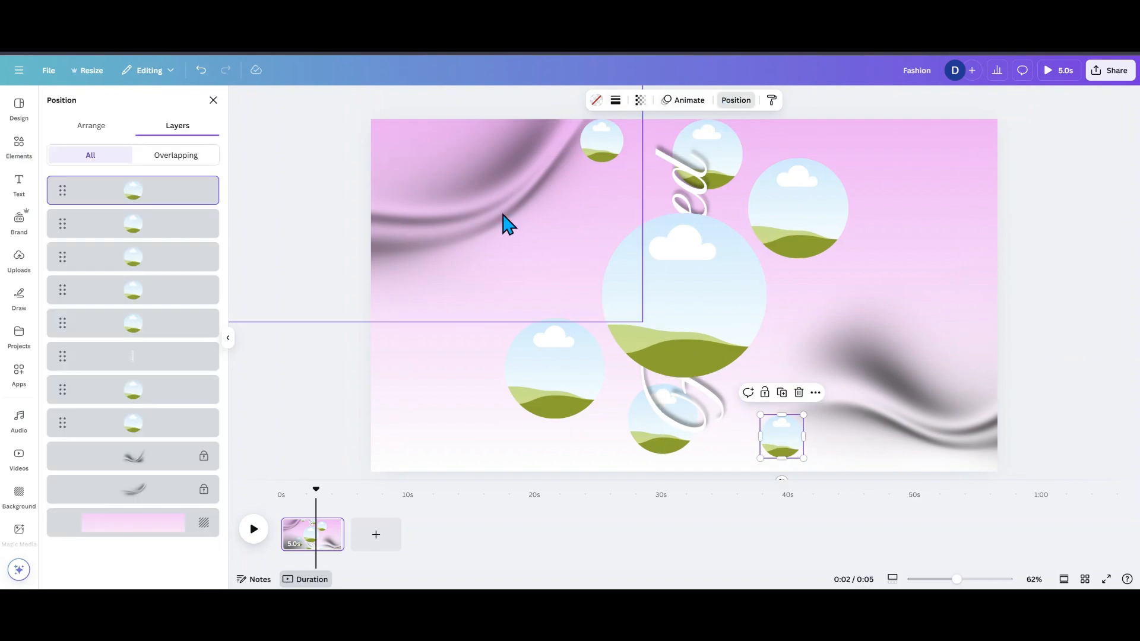
pyautogui.click(171, 238)
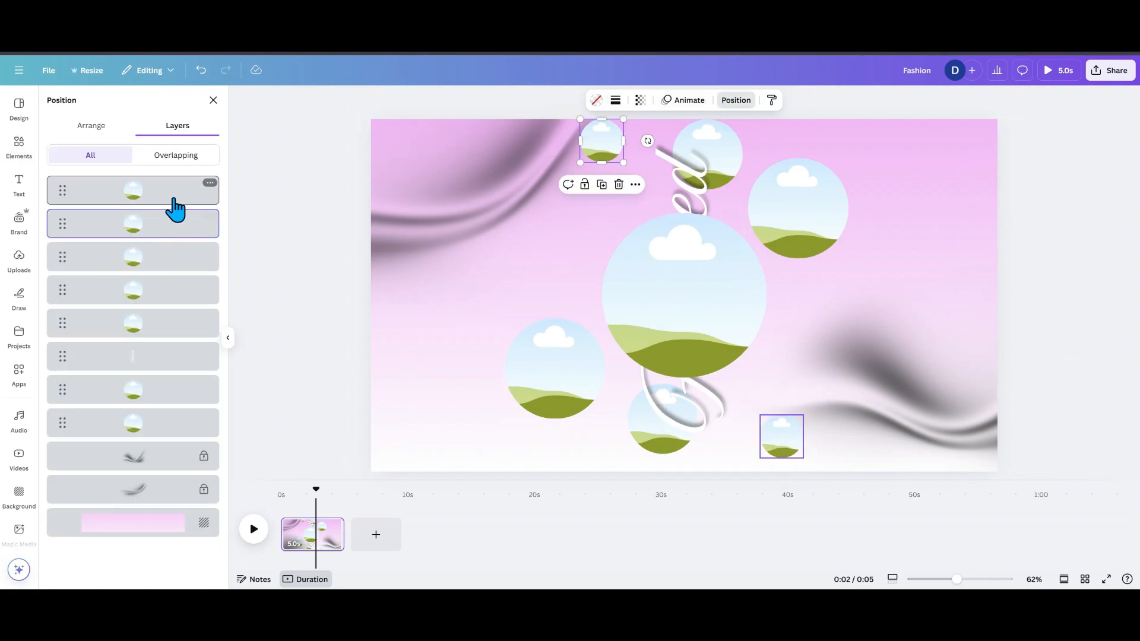
pyautogui.keyDown('shift'); pyautogui.click(177, 196); pyautogui.keyUp('shift')
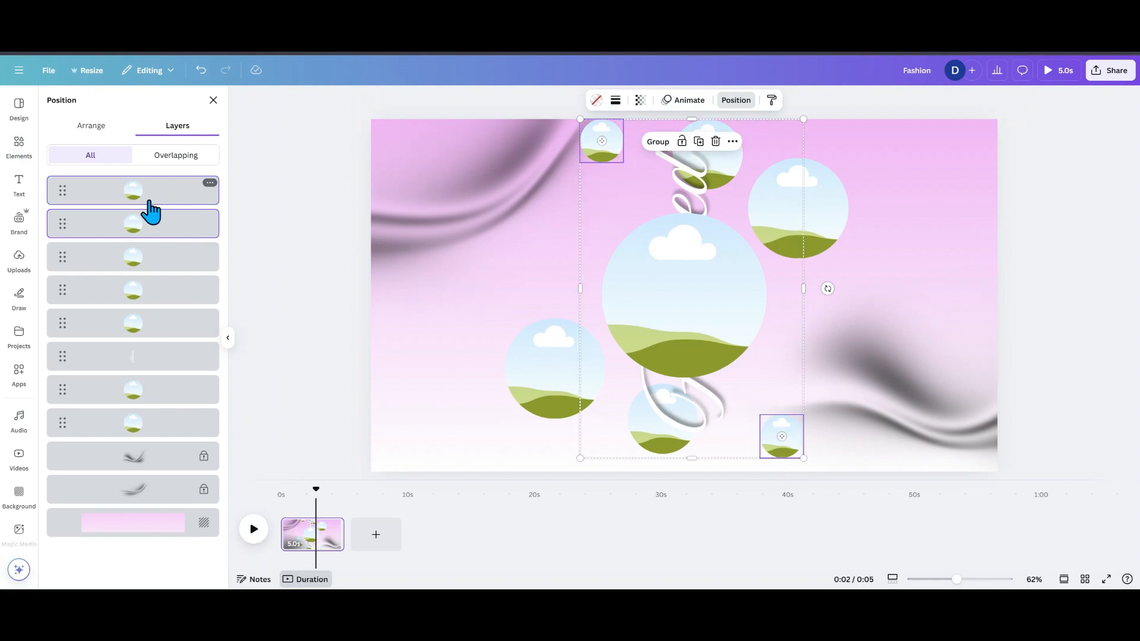
pyautogui.moveTo(158, 224); pyautogui.dragTo(153, 370)
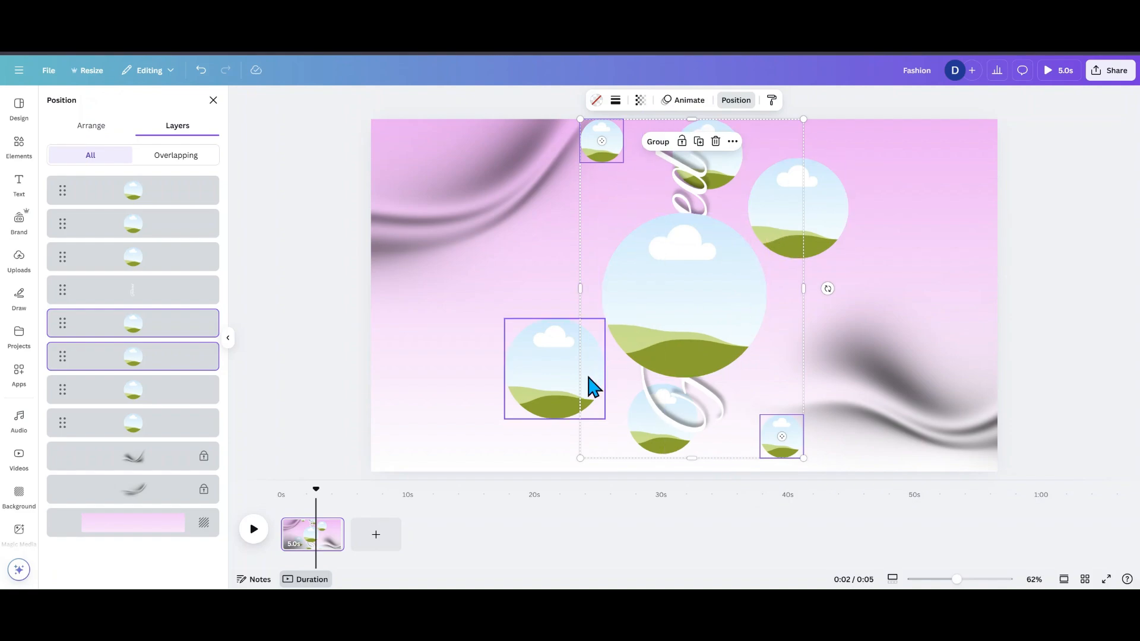
pyautogui.click(485, 263)
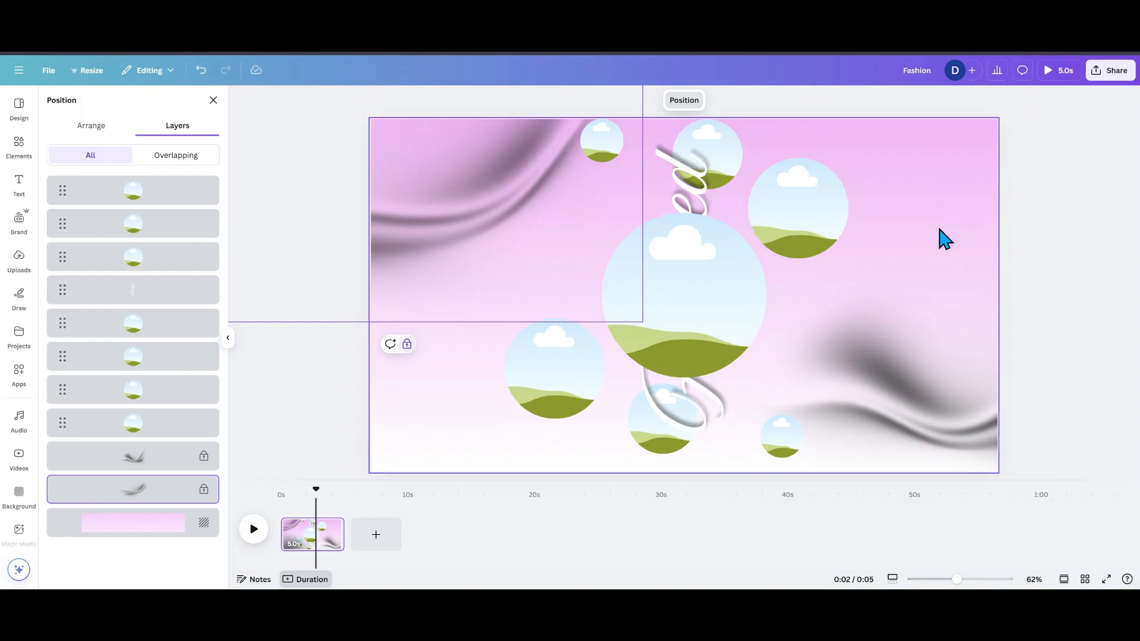
# Step: Duplicate the smallest lower-right frame and place the copy near the page's upper-right corner
pyautogui.click(780, 458)
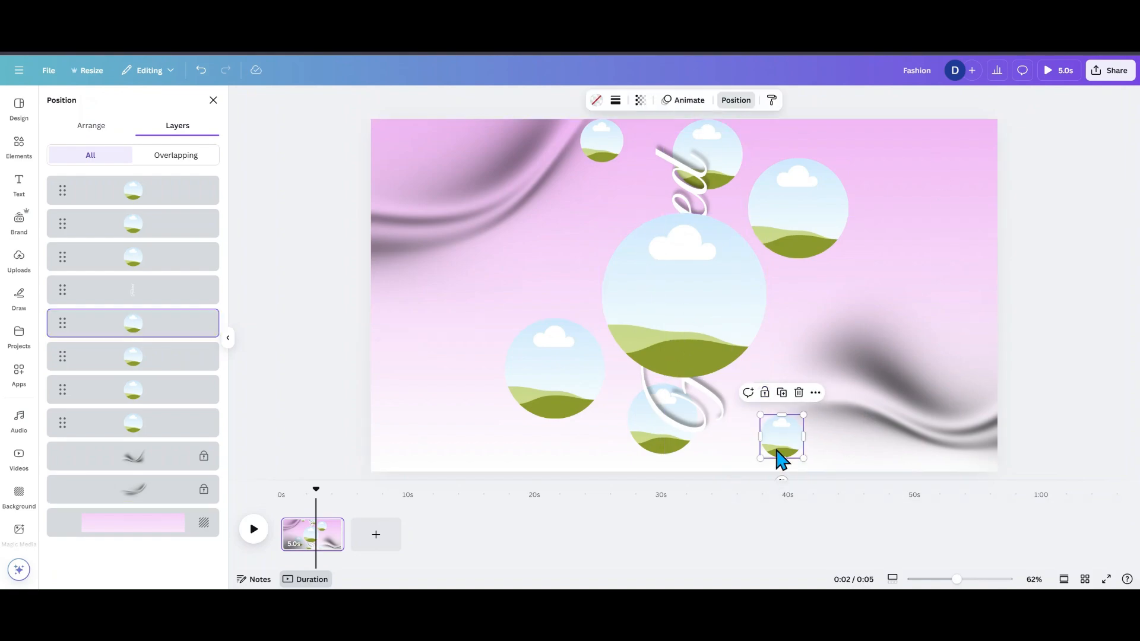
pyautogui.click(782, 394)
pyautogui.moveTo(788, 453); pyautogui.dragTo(952, 157)
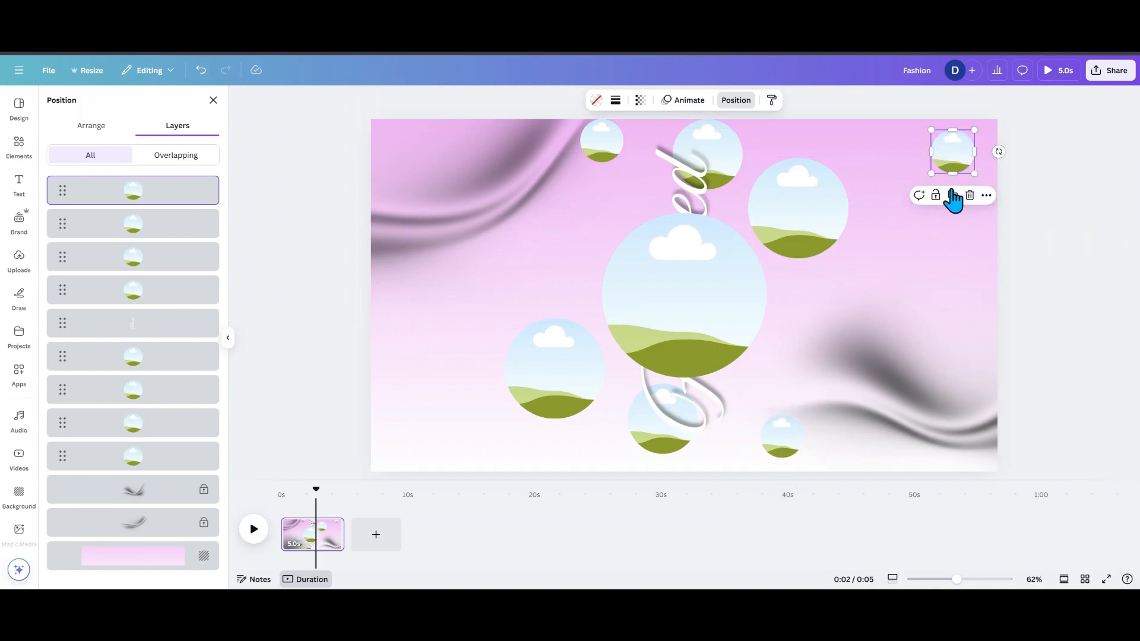
# Step: Duplicate the upper-right corner frame repeatedly and move the last copy down along the page's right side
pyautogui.click(953, 196)
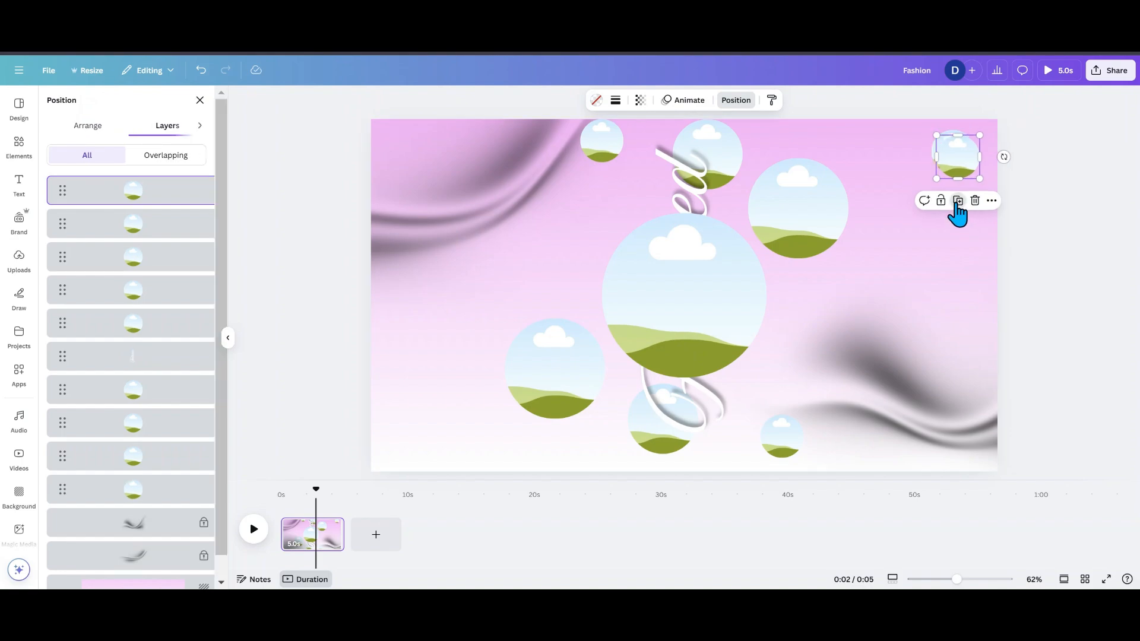
pyautogui.click(958, 202)
pyautogui.click(963, 206)
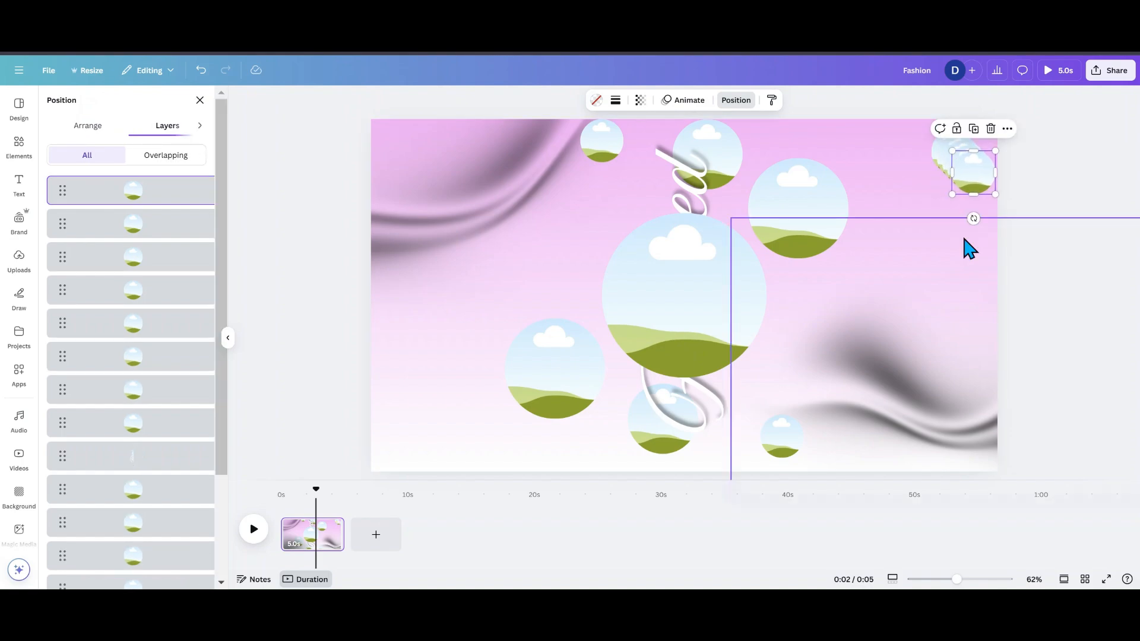
pyautogui.click(974, 130)
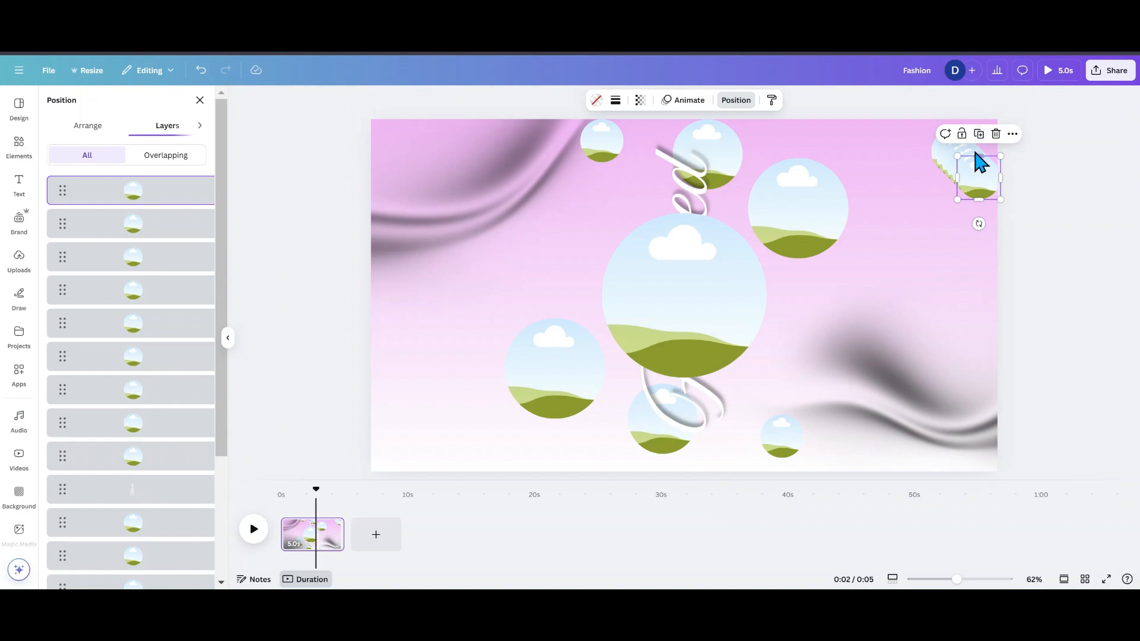
pyautogui.moveTo(981, 174); pyautogui.dragTo(971, 348)
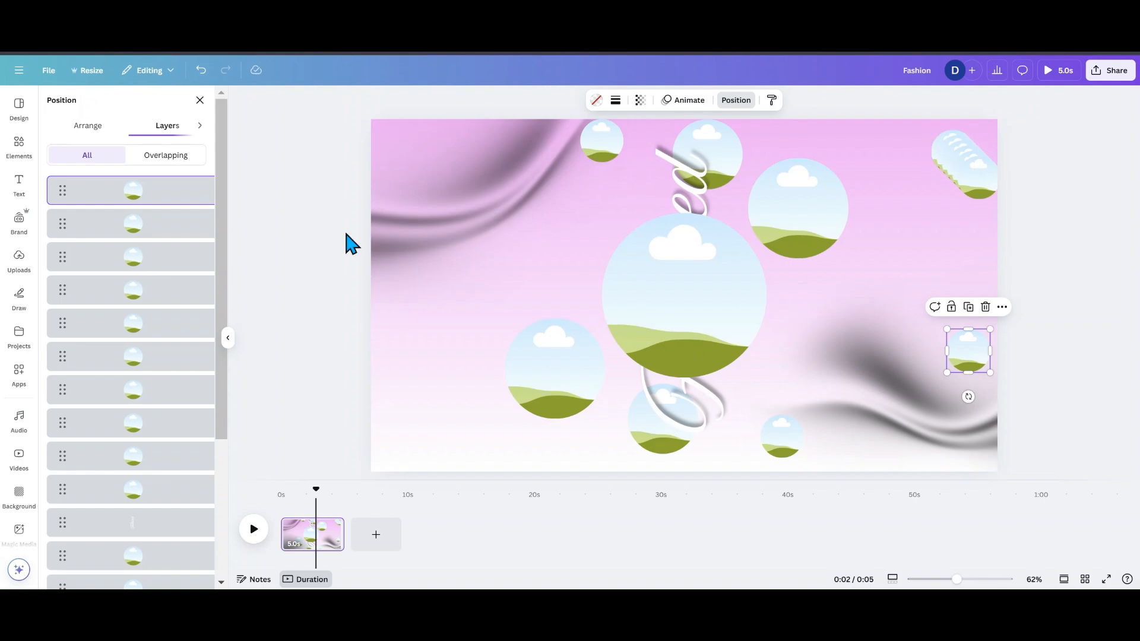
# Step: Tidy up the seven small circular frames along the page's right side into an evenly spaced column and move the column slightly down
pyautogui.click(160, 367)
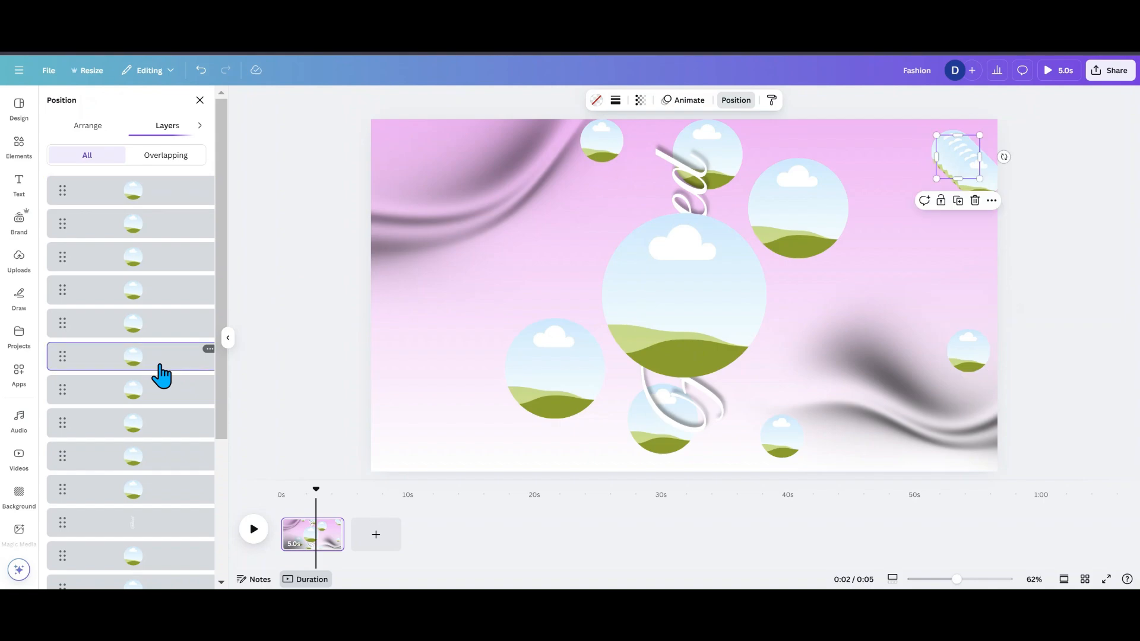
pyautogui.click(152, 392)
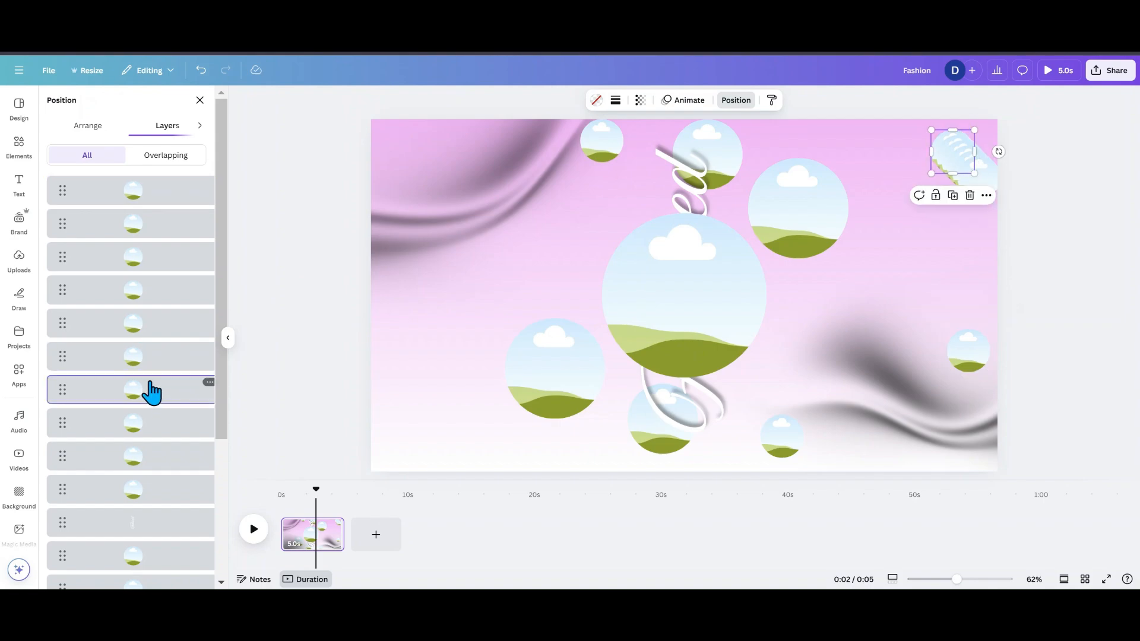
pyautogui.keyDown('shift'); pyautogui.click(130, 191); pyautogui.keyUp('shift')
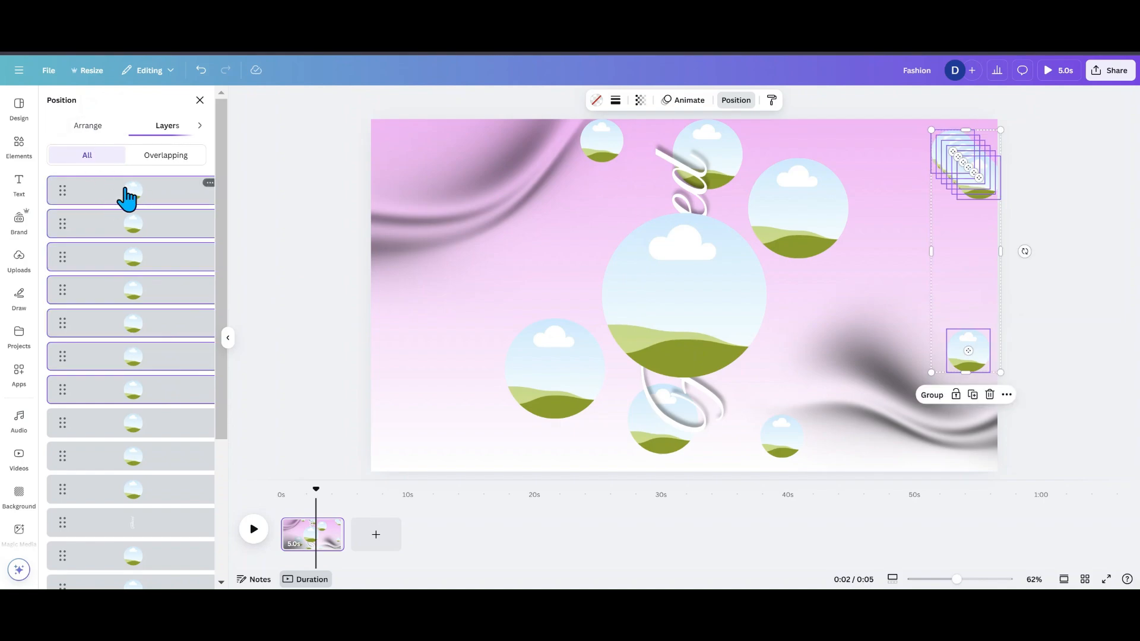
pyautogui.click(88, 128)
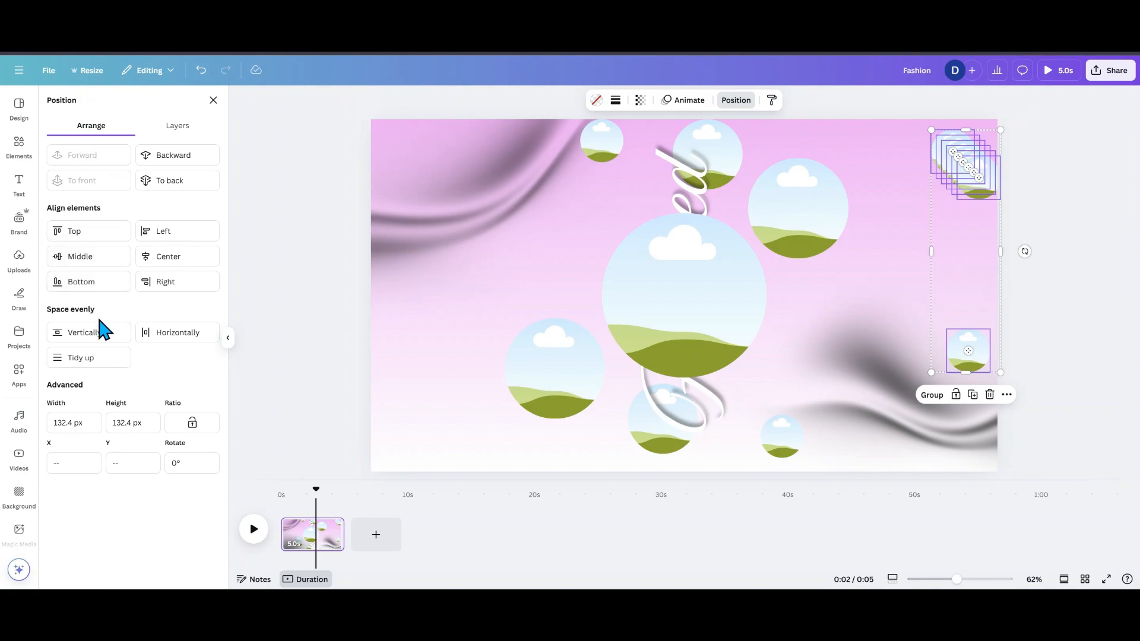
pyautogui.click(88, 358)
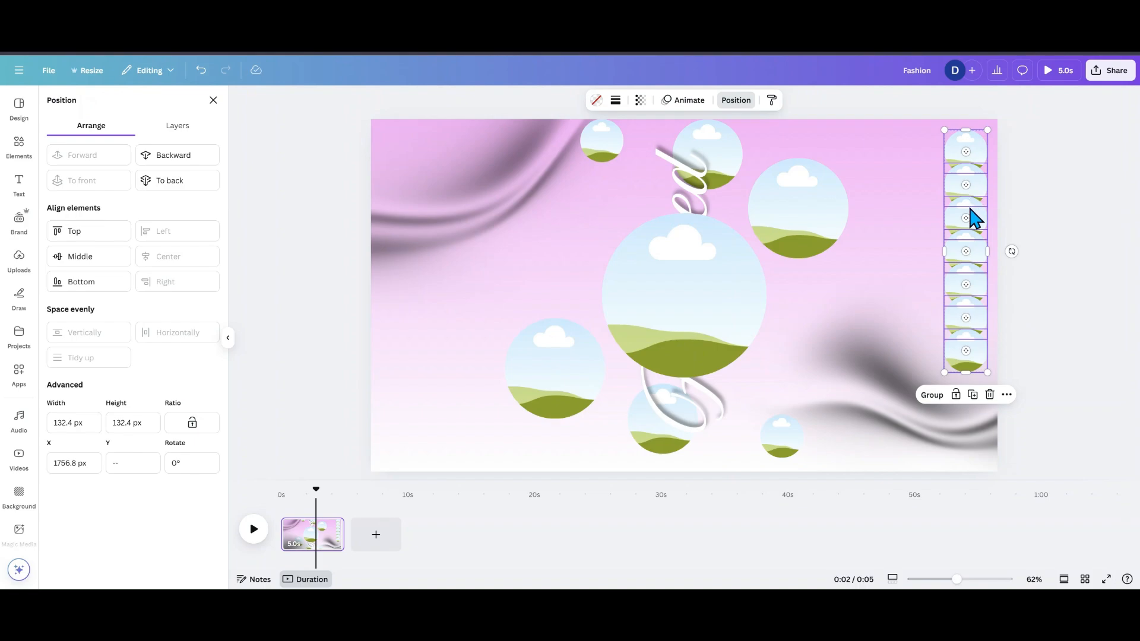
pyautogui.moveTo(970, 238); pyautogui.dragTo(962, 263)
pyautogui.click(1051, 236)
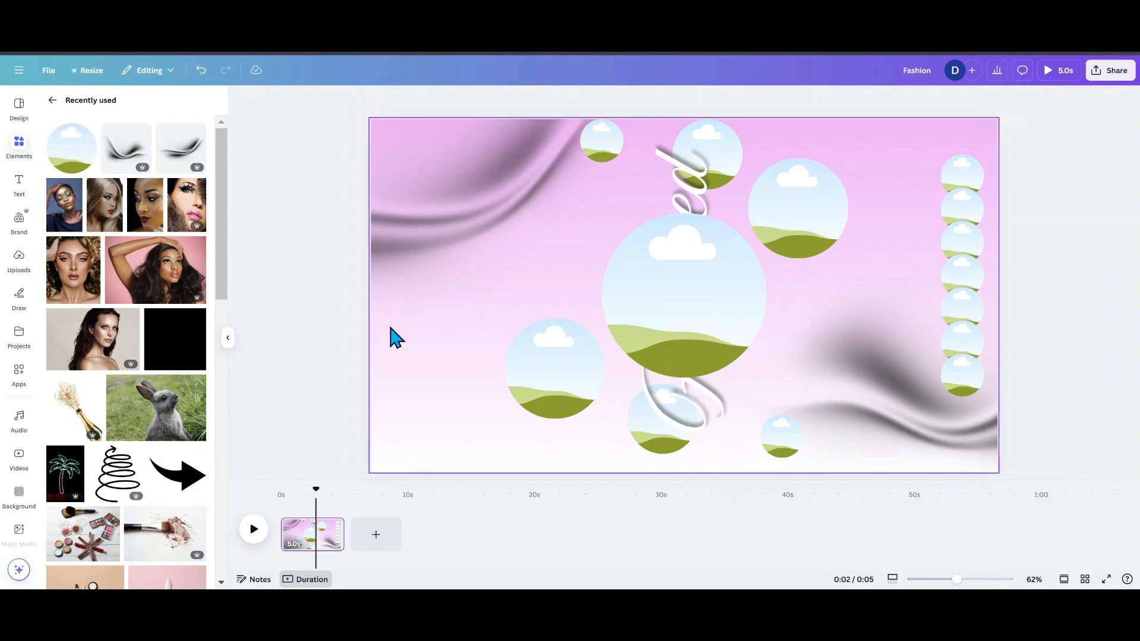
pyautogui.click(228, 339)
pyautogui.moveTo(234, 351); pyautogui.dragTo(301, 324)
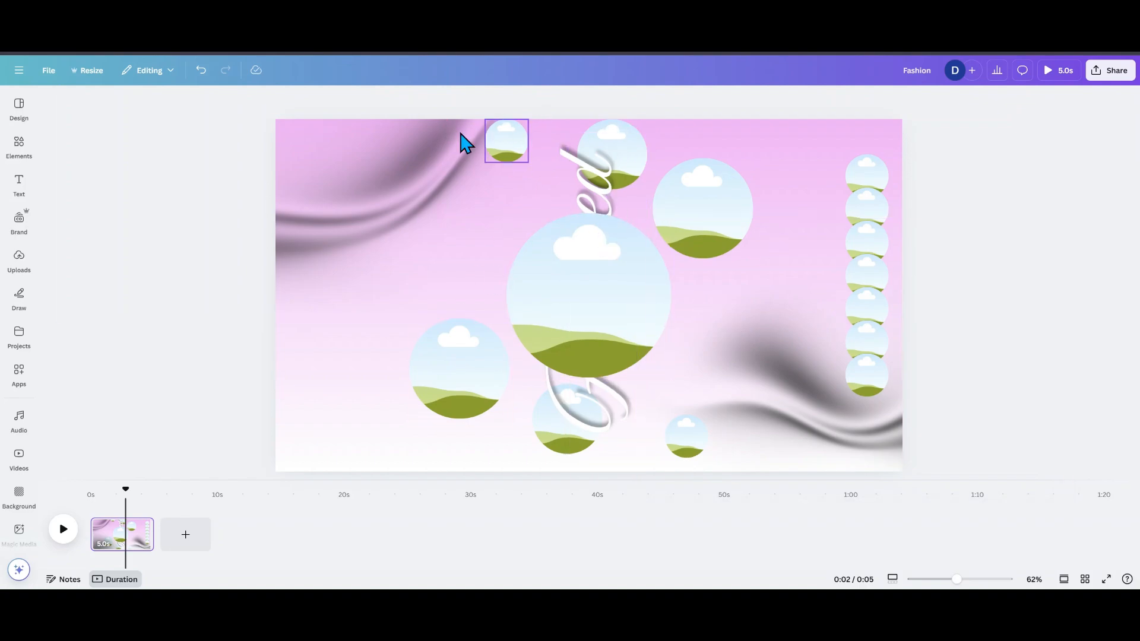
# Step: Select all the circular frames without the "Featured" text and set their transparency to 0
pyautogui.click(626, 164)
pyautogui.click(794, 100)
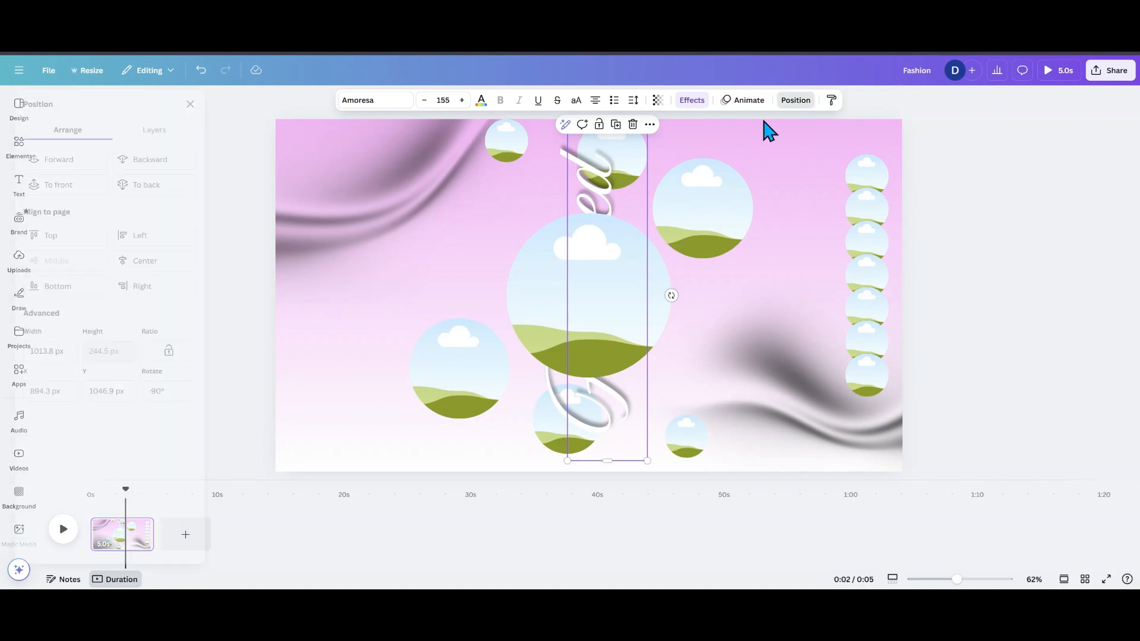
pyautogui.click(169, 133)
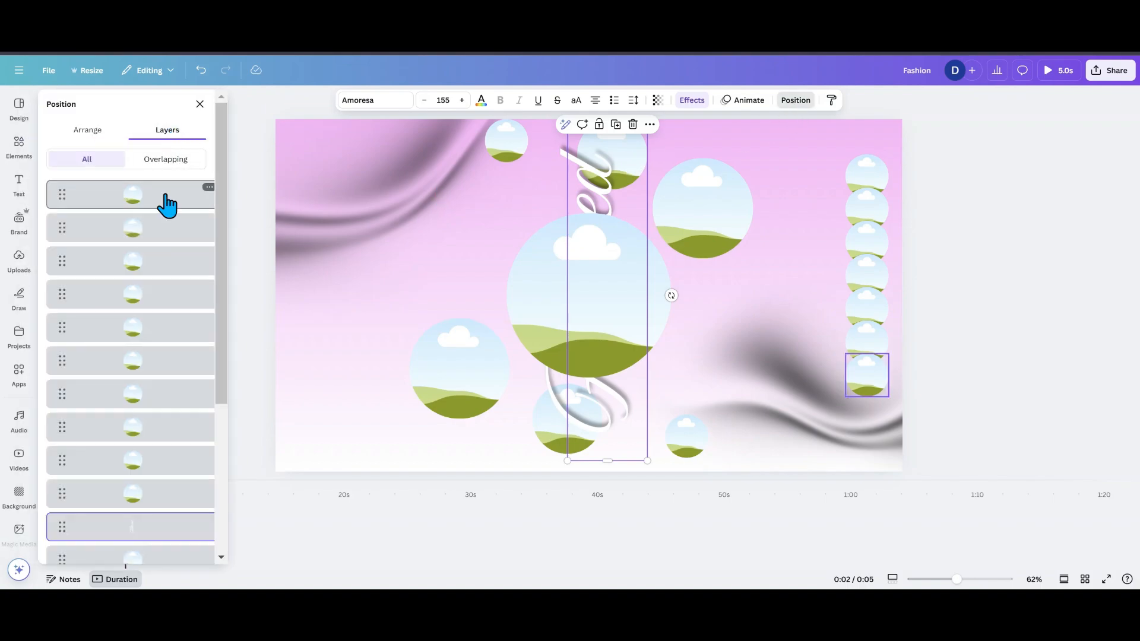
pyautogui.click(167, 202)
pyautogui.scroll(-4, 153, 270)
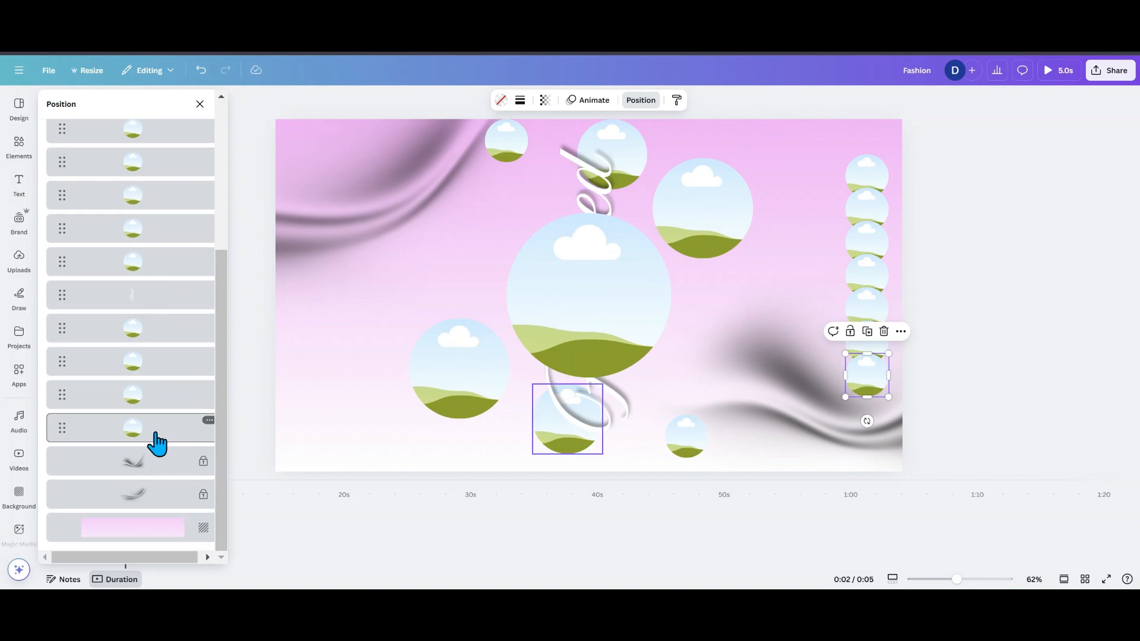
pyautogui.hotkey('ctrl', 'a')
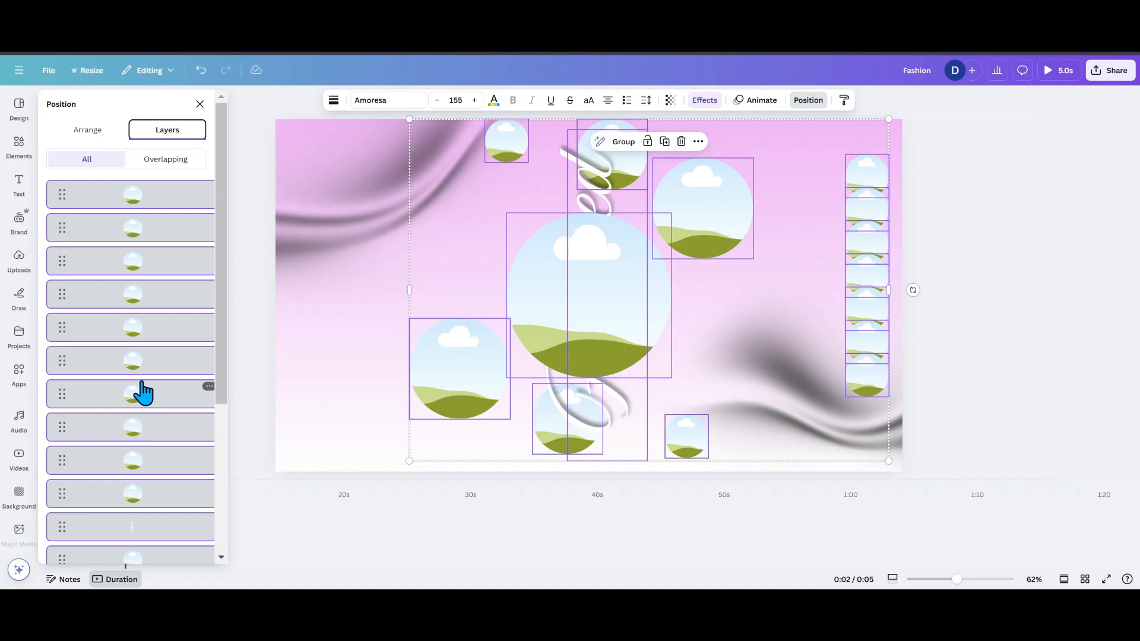
pyautogui.scroll(-3, 158, 277)
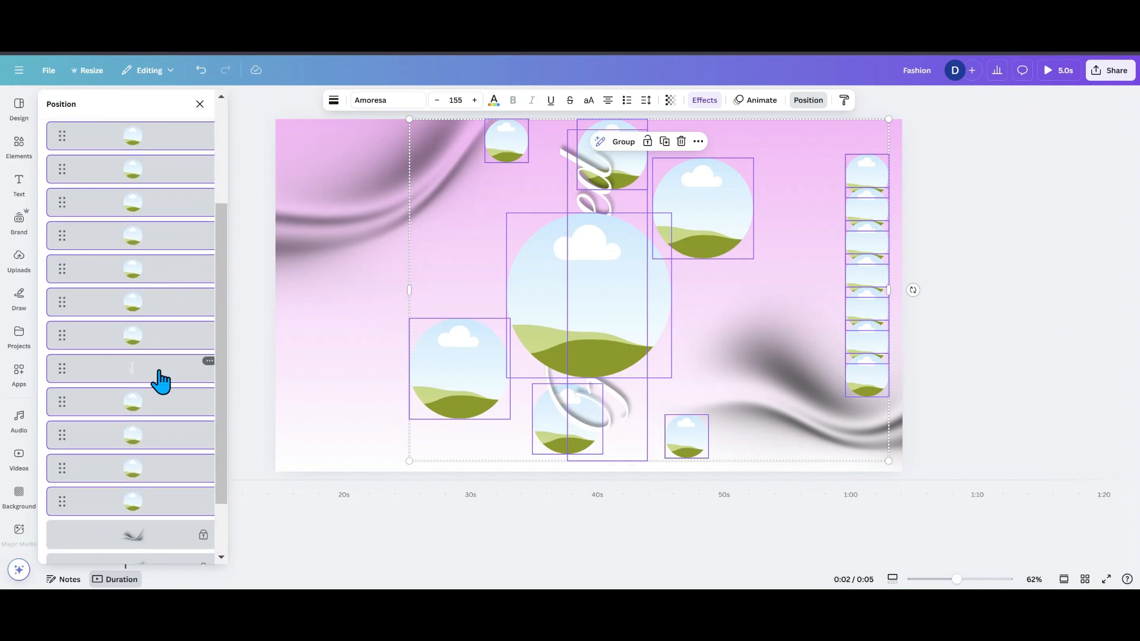
pyautogui.keyDown('shift'); pyautogui.click(159, 372); pyautogui.keyUp('shift')
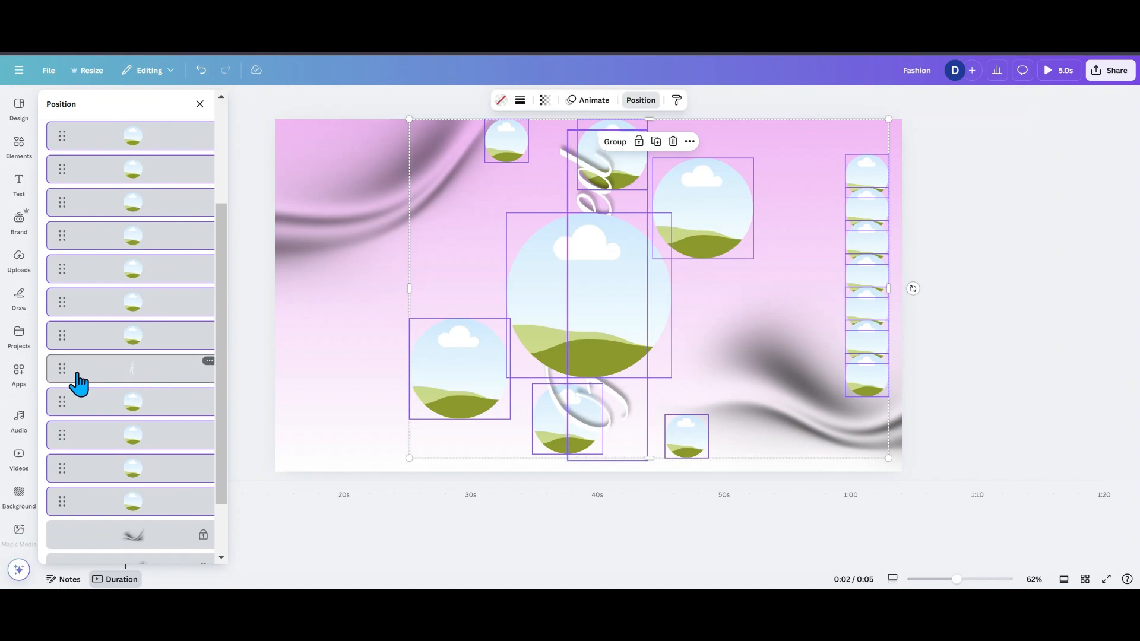
pyautogui.click(544, 99)
pyautogui.moveTo(566, 144); pyautogui.dragTo(486, 143)
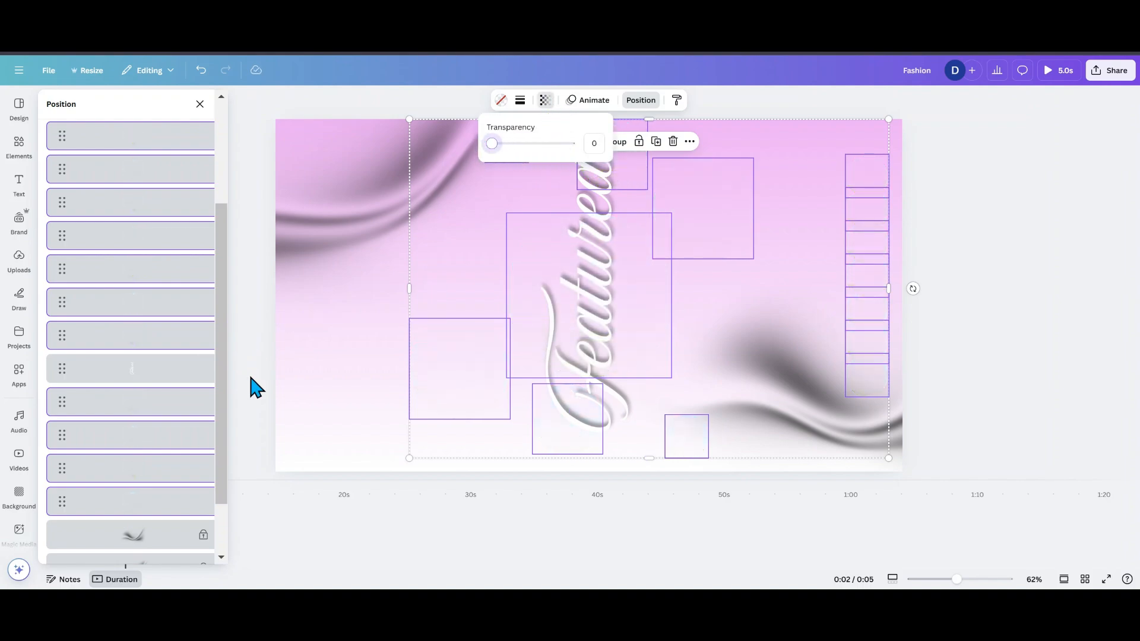
pyautogui.press('Escape')
pyautogui.click(230, 322)
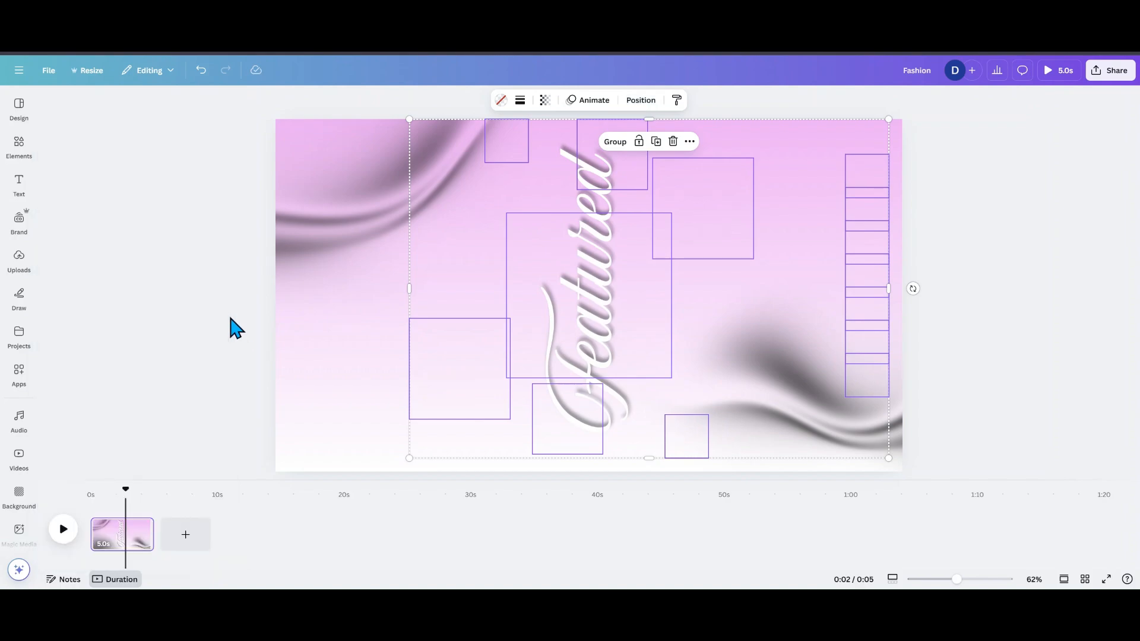
pyautogui.click(367, 400)
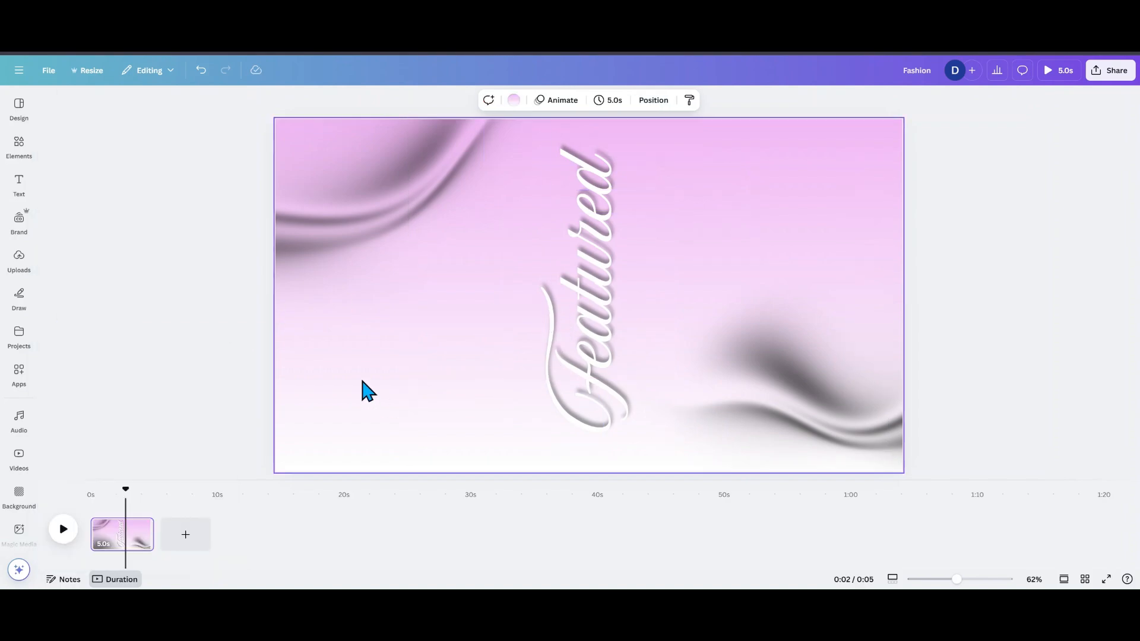
# Step: Apply the Succession animation to the "Featured" text, playing on enter only at a slower speed
pyautogui.click(578, 407)
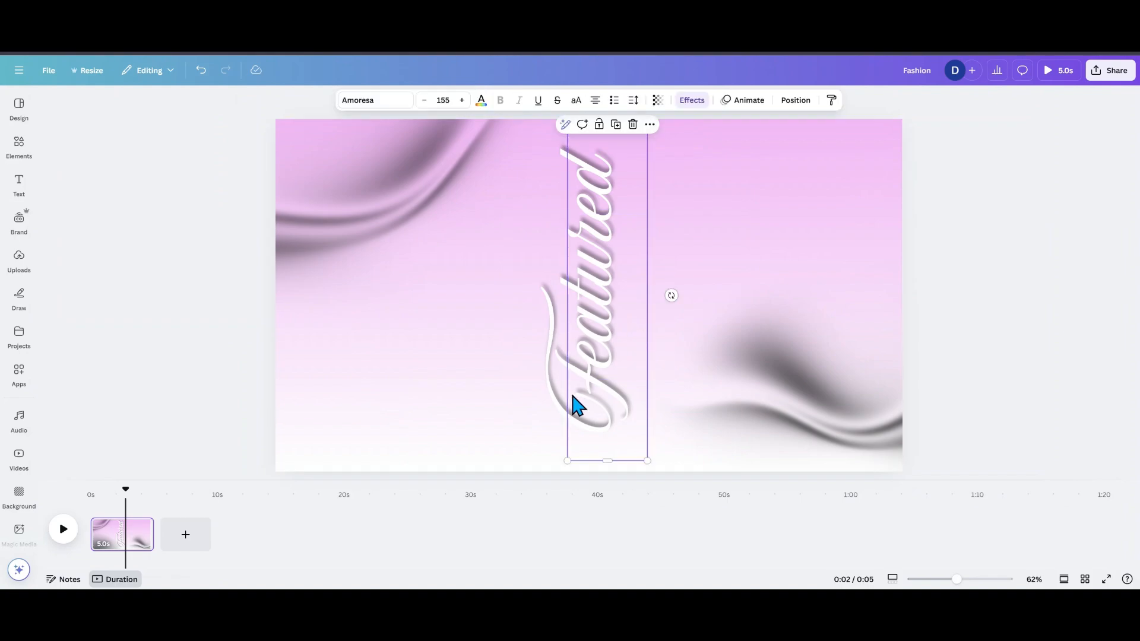
pyautogui.click(742, 105)
pyautogui.scroll(-4, 111, 394)
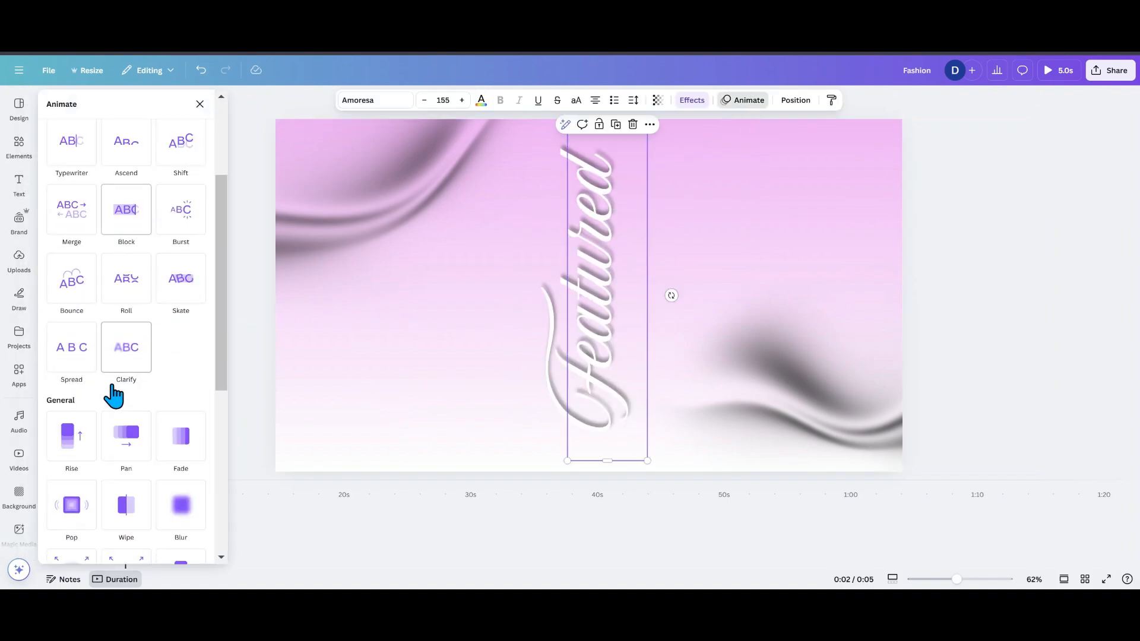
pyautogui.scroll(-2, 112, 395)
pyautogui.click(84, 428)
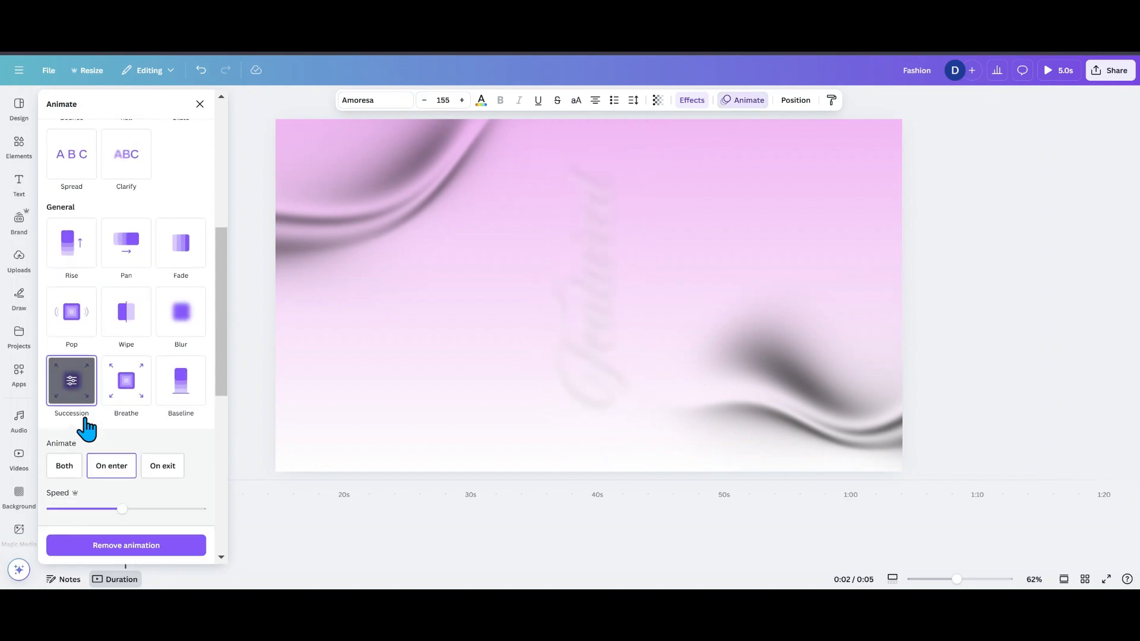
pyautogui.scroll(-2, 86, 428)
pyautogui.click(114, 393)
pyautogui.moveTo(121, 434); pyautogui.dragTo(85, 434)
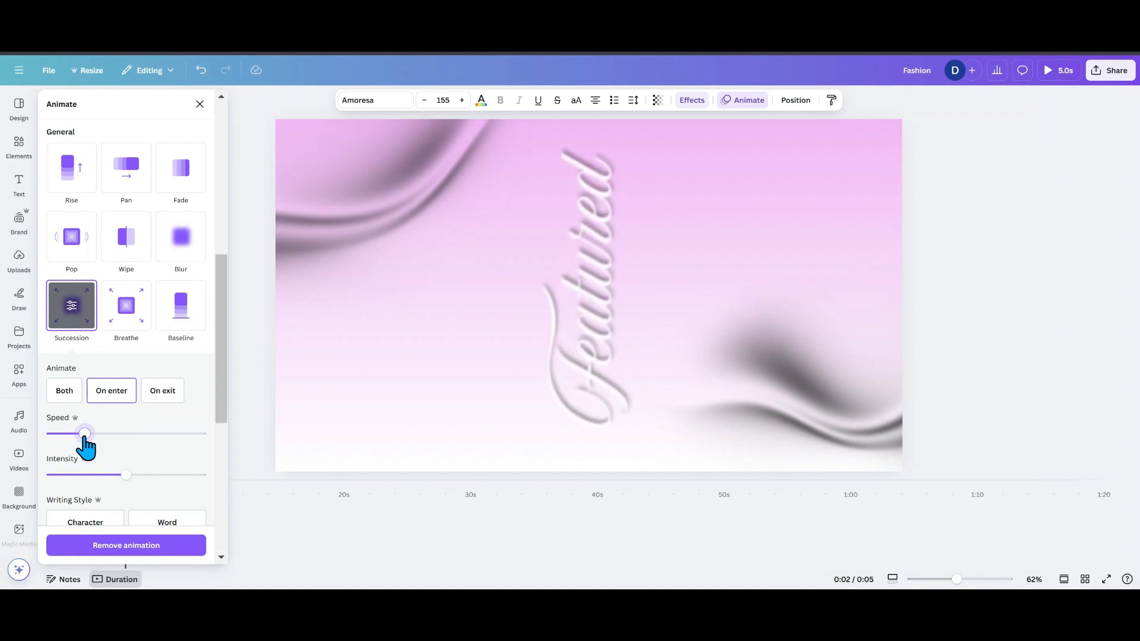
pyautogui.click(250, 160)
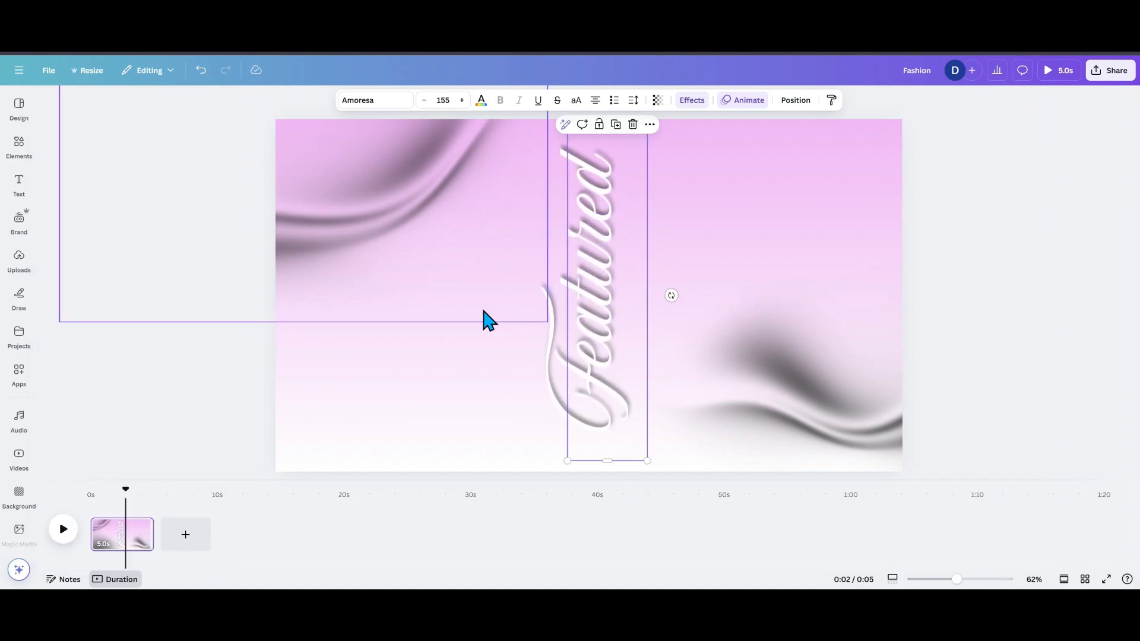
# Step: Duplicate the page and remove the animation from the "Featured" text on the copy
pyautogui.click(140, 527)
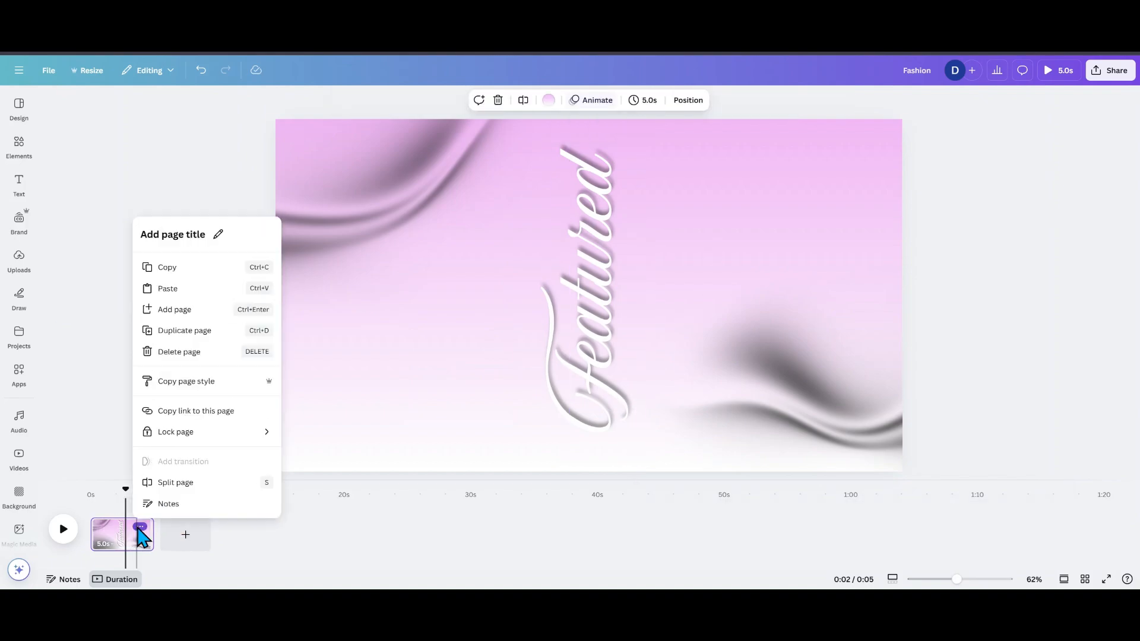
pyautogui.click(177, 331)
pyautogui.click(590, 168)
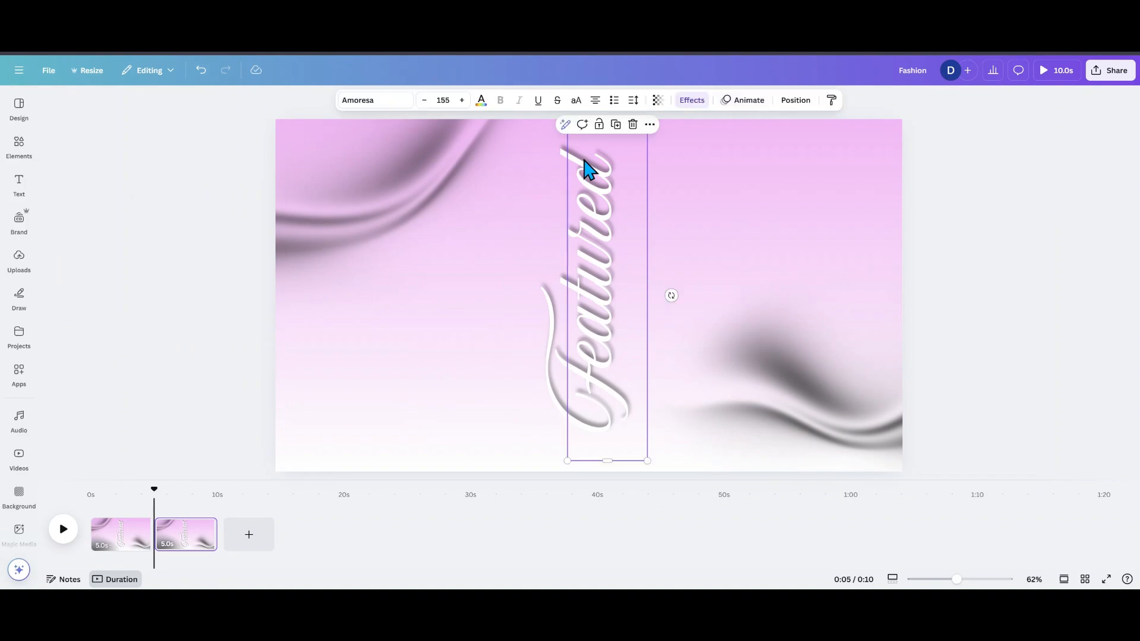
pyautogui.click(742, 101)
pyautogui.scroll(-5, 169, 403)
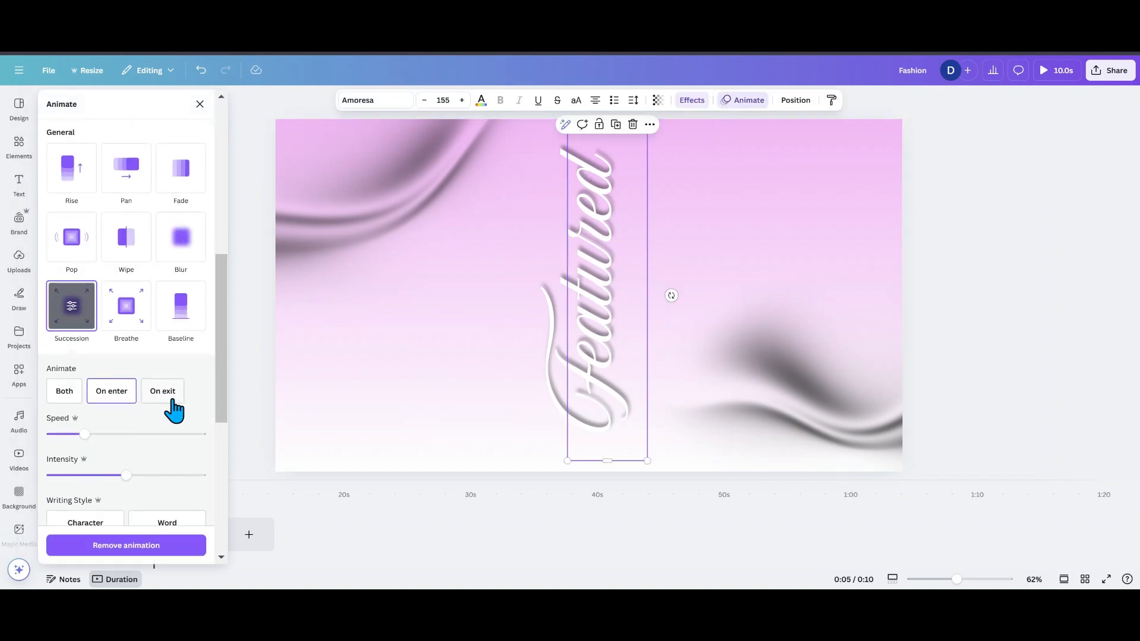
pyautogui.click(126, 545)
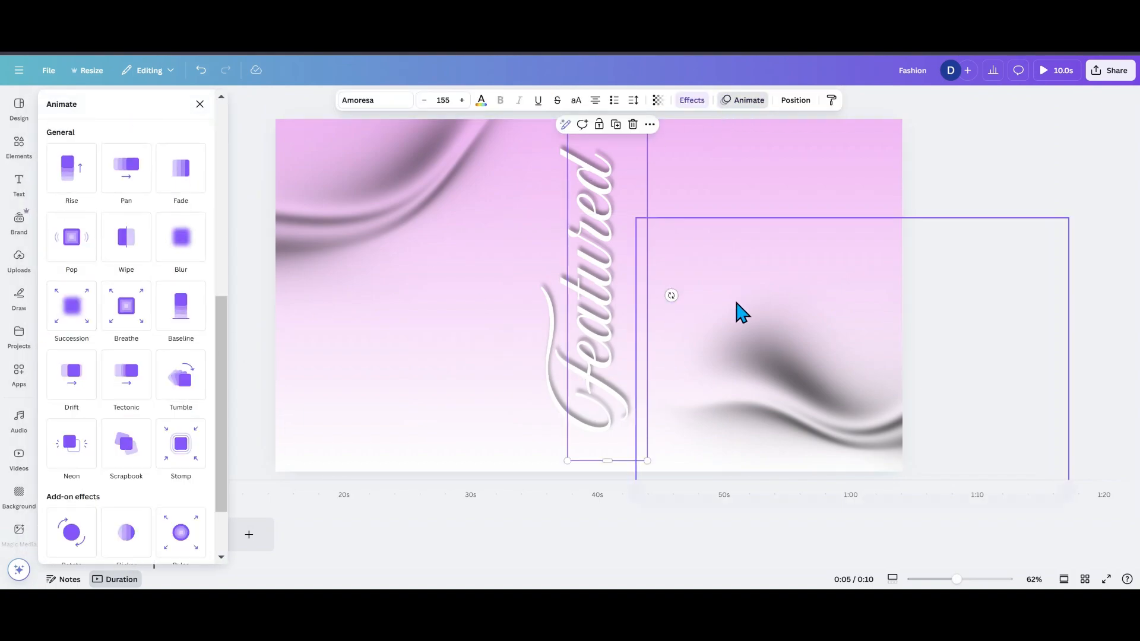
pyautogui.click(237, 295)
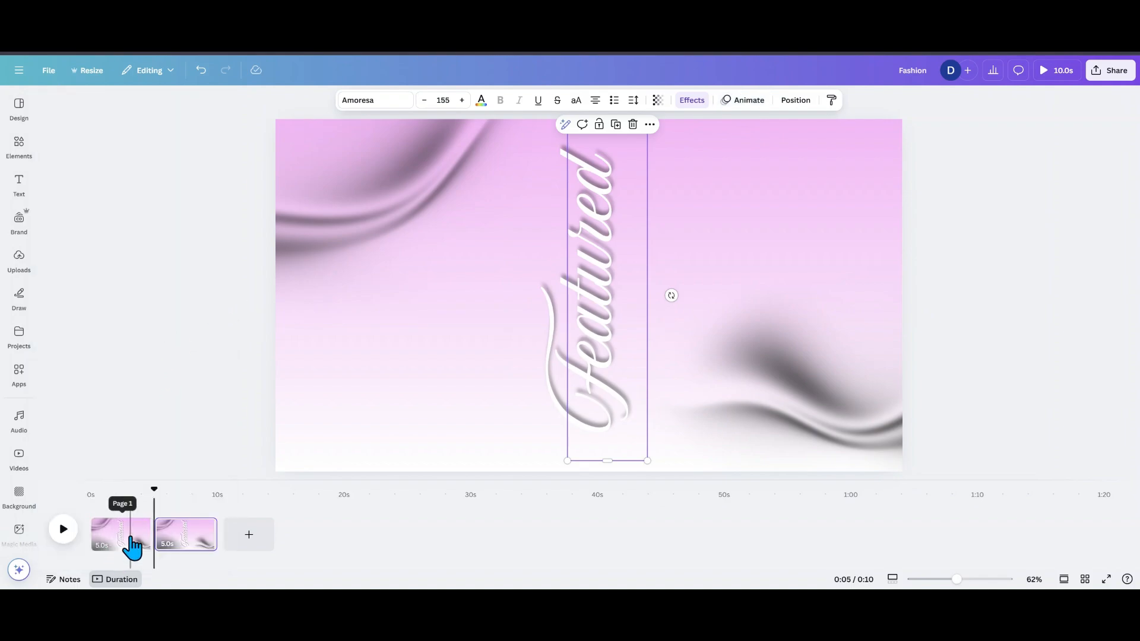
pyautogui.click(383, 413)
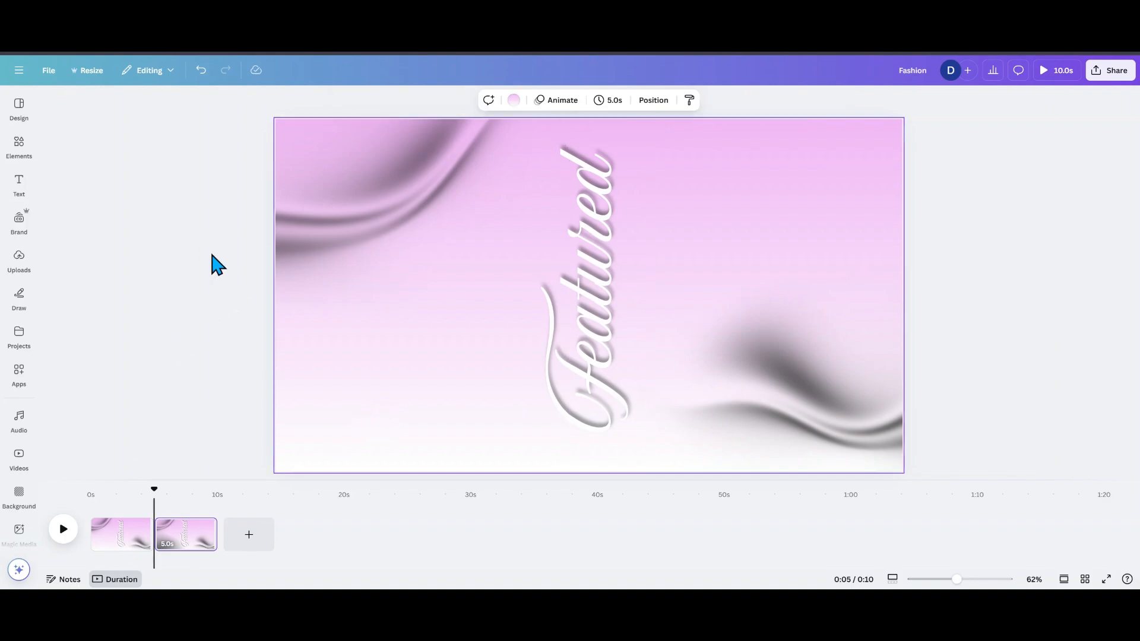
# Step: Add the seven portrait photos of models from the recently used elements to the second page
pyautogui.click(20, 153)
pyautogui.click(18, 187)
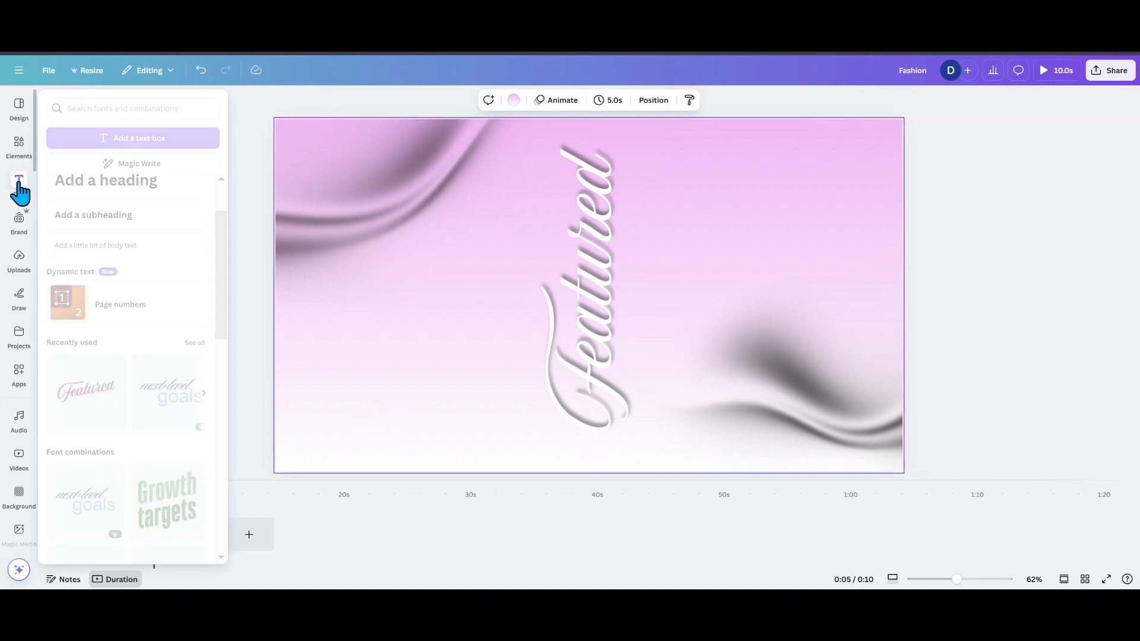
pyautogui.click(14, 157)
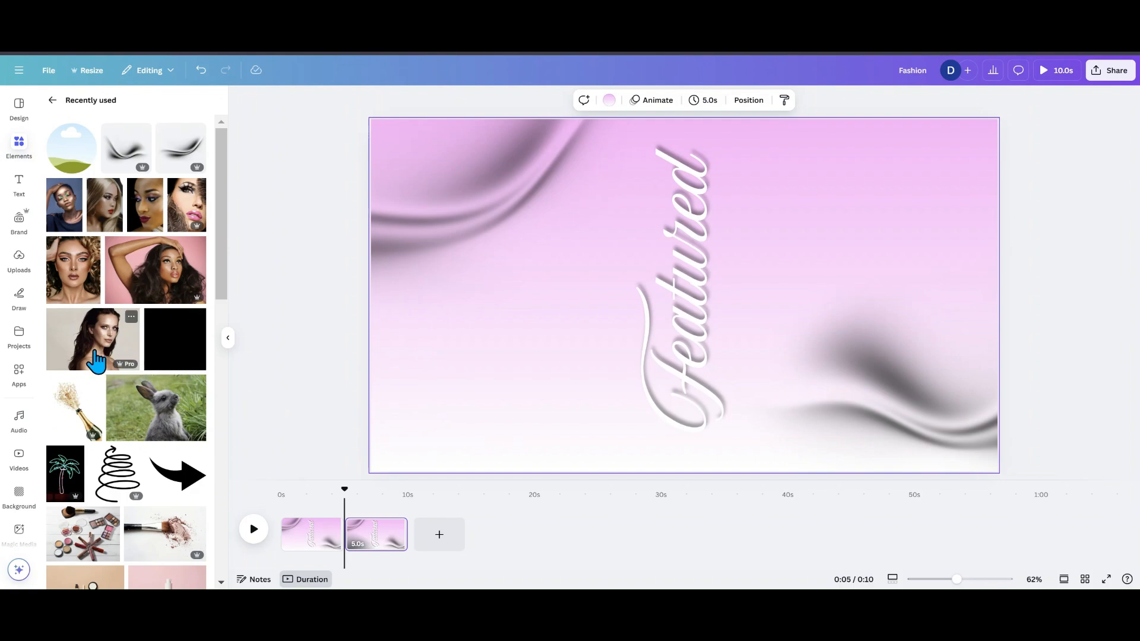
pyautogui.click(96, 359)
pyautogui.click(137, 300)
pyautogui.click(83, 294)
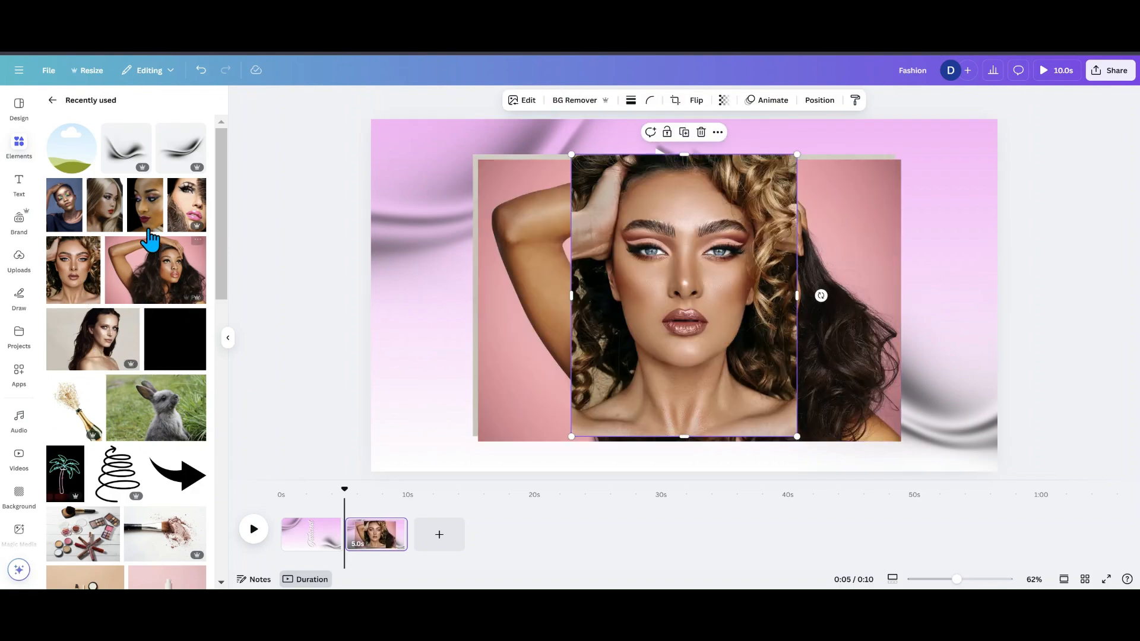
pyautogui.click(185, 215)
pyautogui.click(146, 217)
pyautogui.click(110, 221)
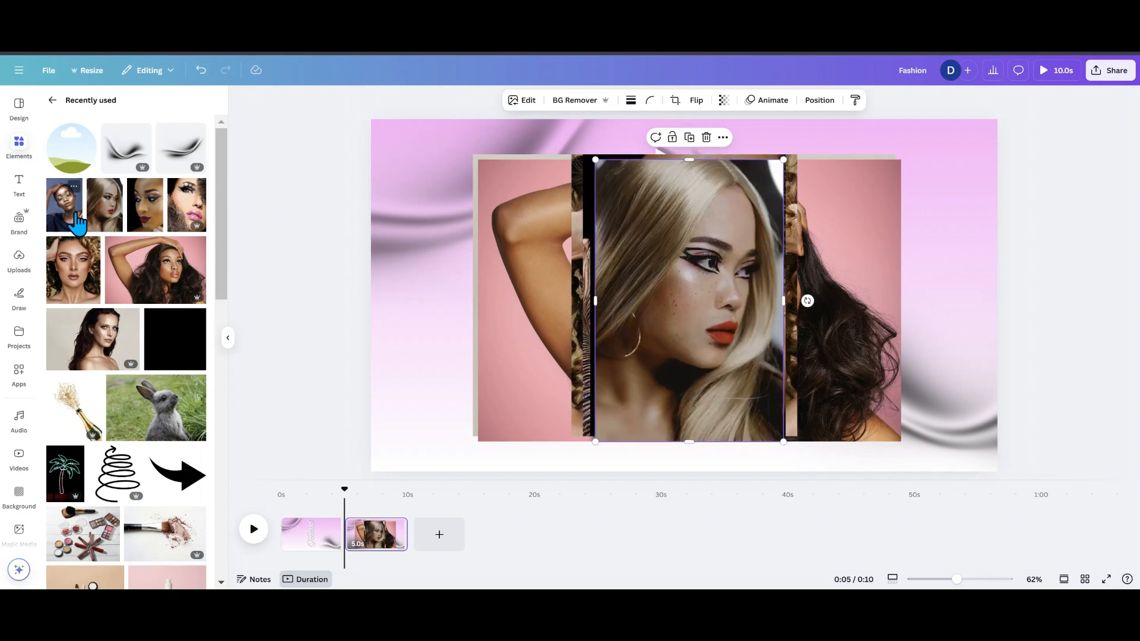
pyautogui.click(77, 217)
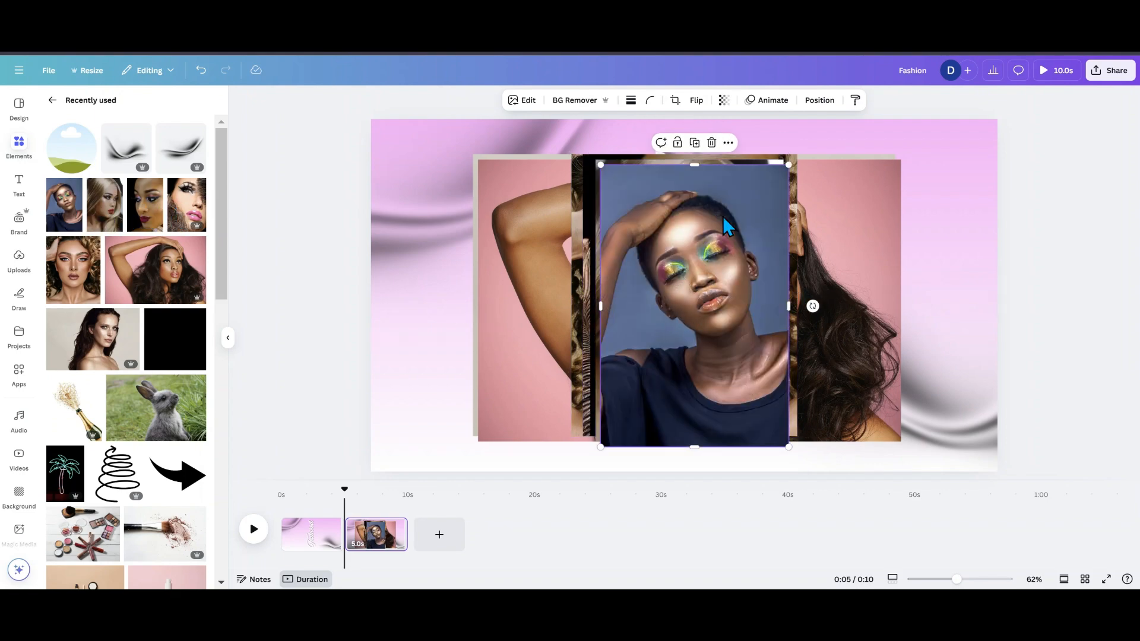
# Step: Select all seven model photos on the second page and align them to a common center and middle
pyautogui.click(820, 100)
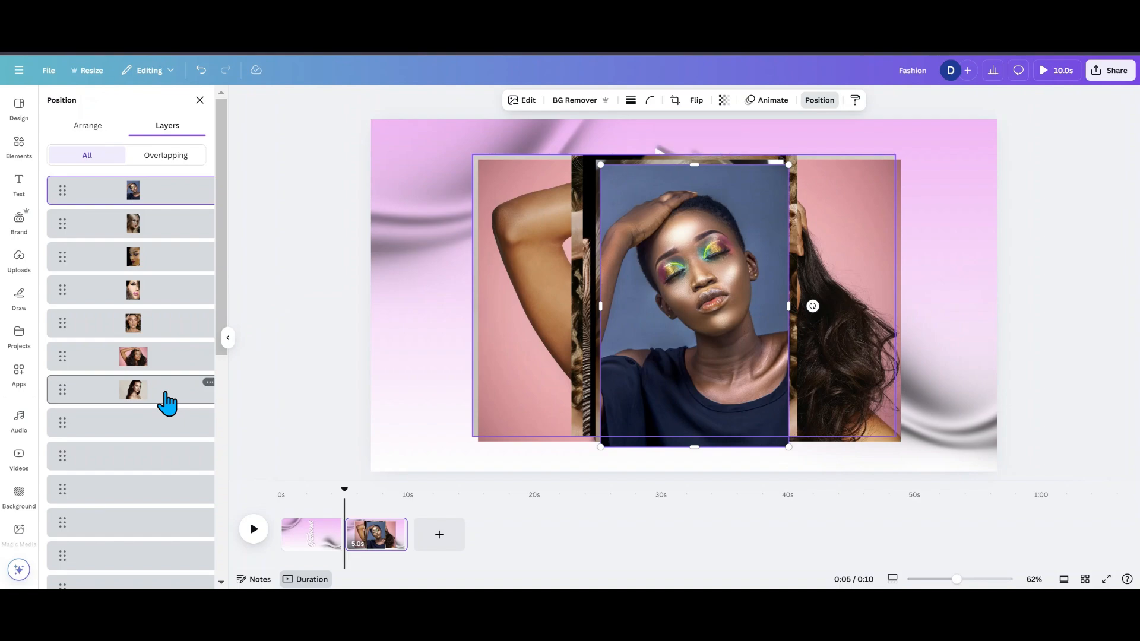
pyautogui.keyDown('shift'); pyautogui.click(167, 403); pyautogui.keyUp('shift')
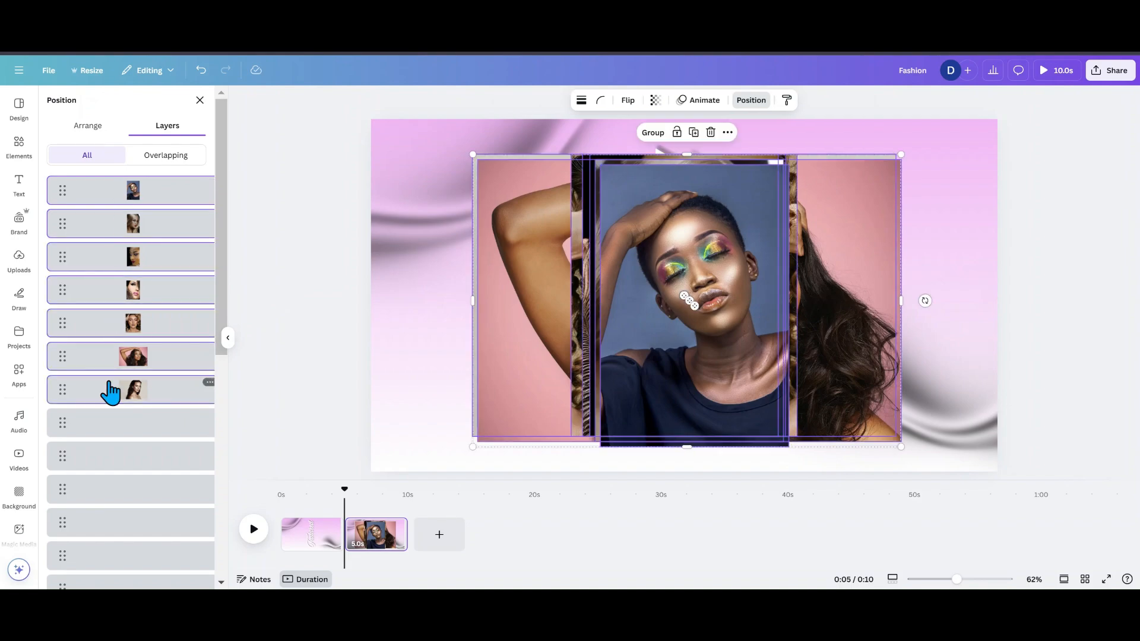
pyautogui.click(90, 129)
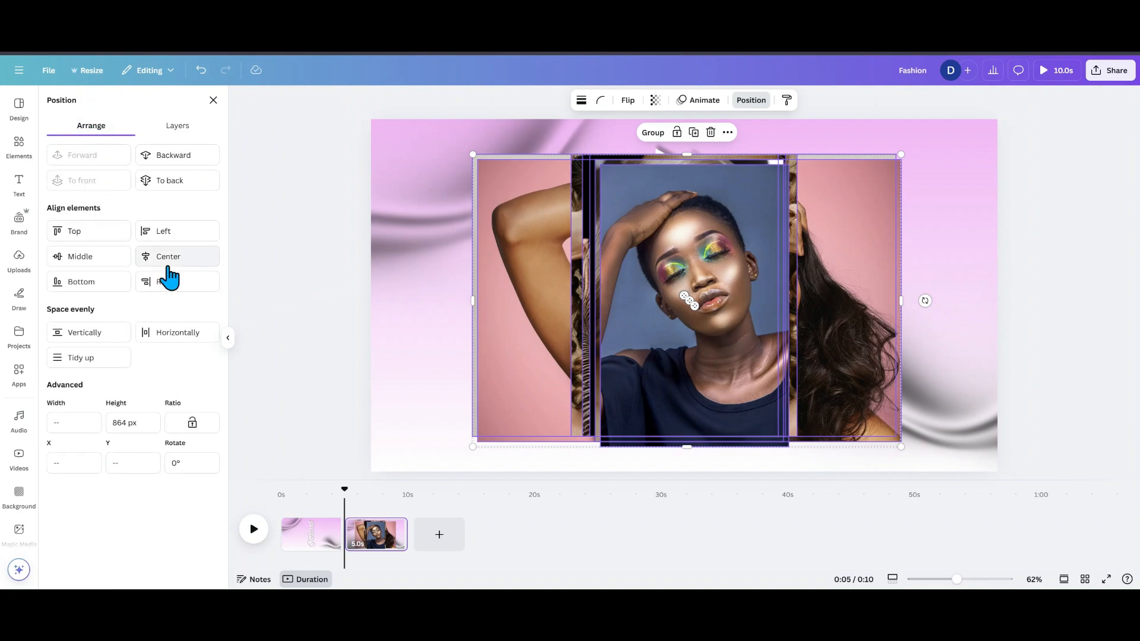
pyautogui.click(171, 262)
pyautogui.click(101, 260)
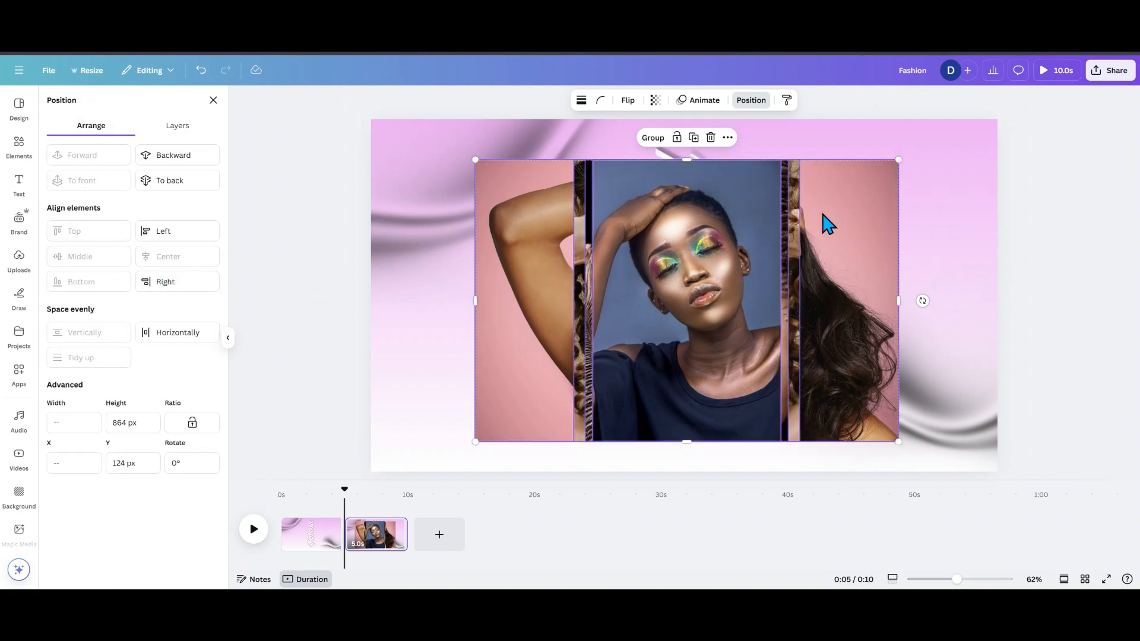
# Step: Shrink the stacked photos to about 189 px high and place them in the lower-left corner of the page
pyautogui.moveTo(899, 159); pyautogui.dragTo(569, 385)
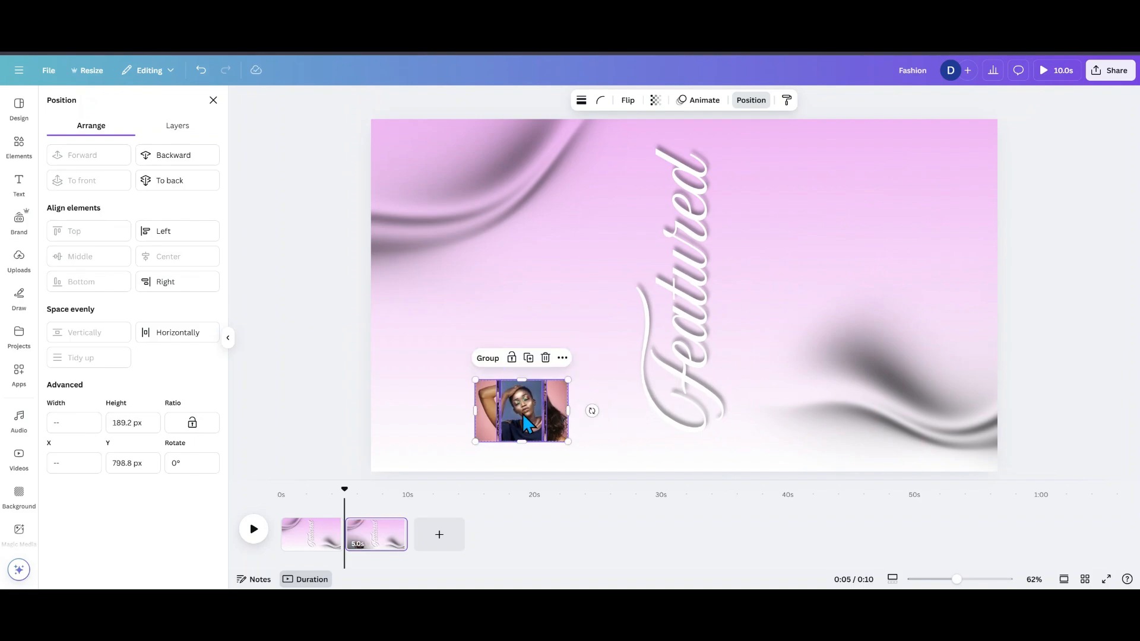
pyautogui.moveTo(522, 425); pyautogui.dragTo(421, 439)
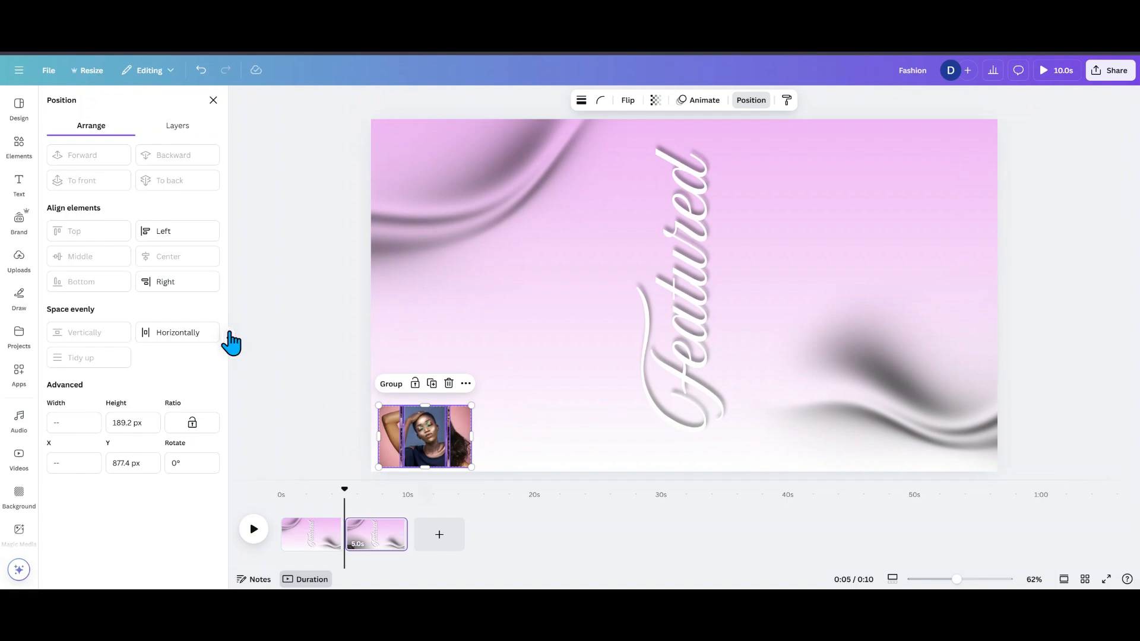
pyautogui.click(233, 342)
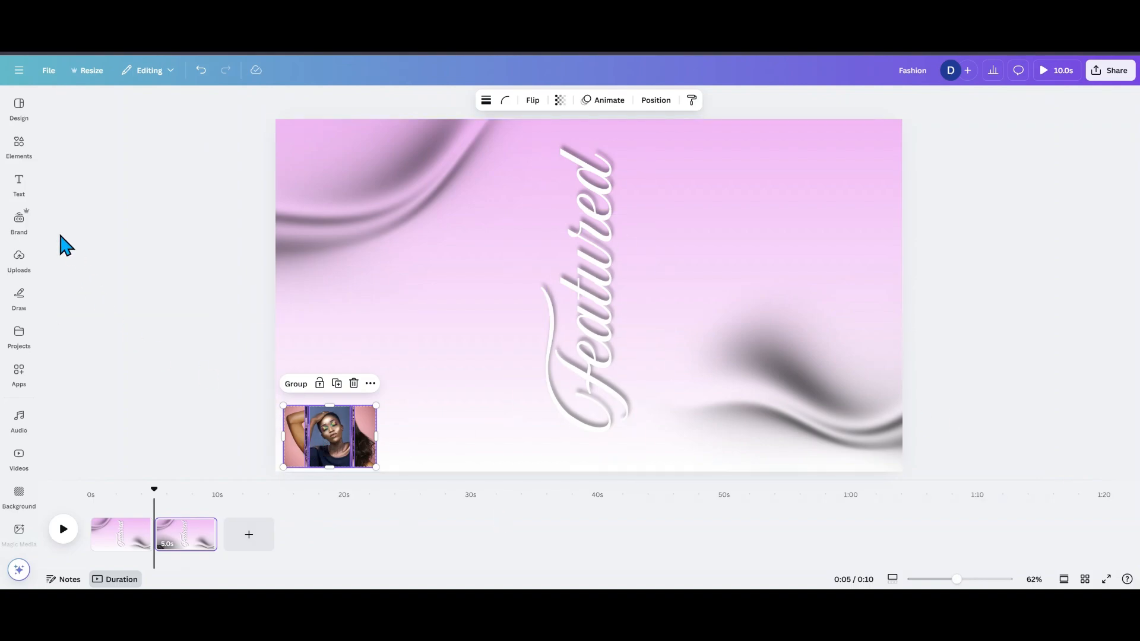
pyautogui.click(19, 145)
pyautogui.click(19, 182)
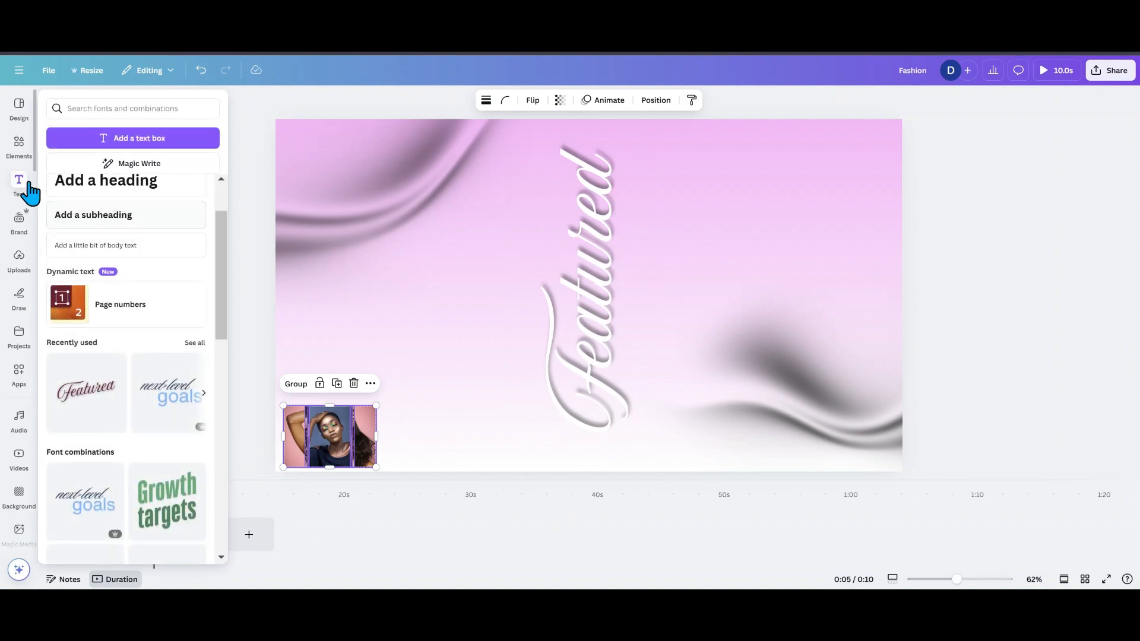
pyautogui.click(21, 149)
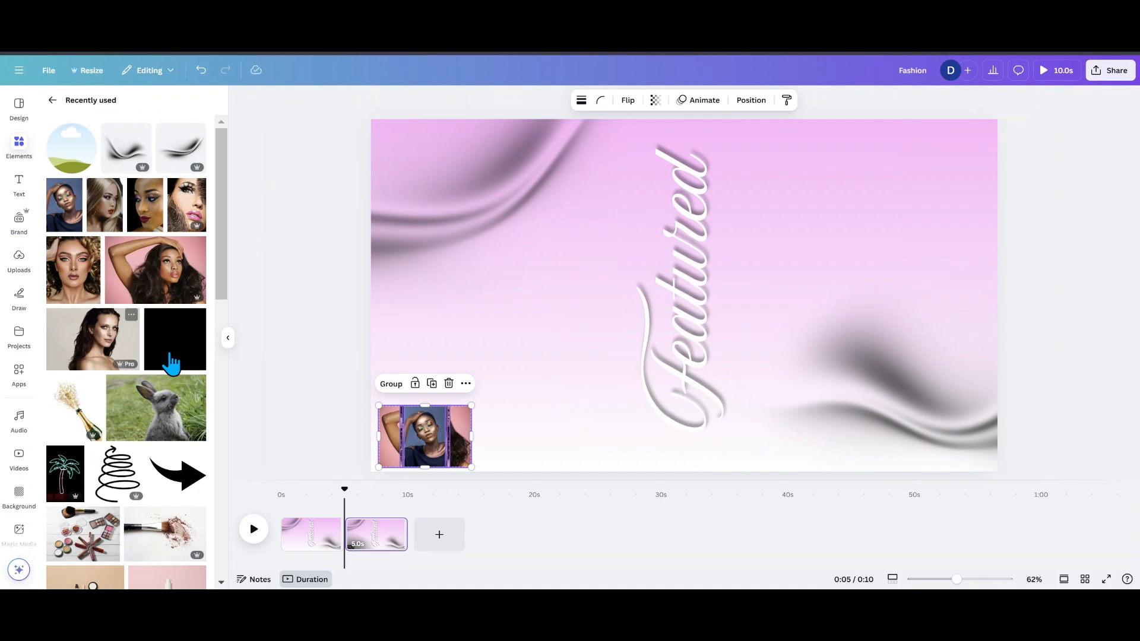
pyautogui.click(228, 338)
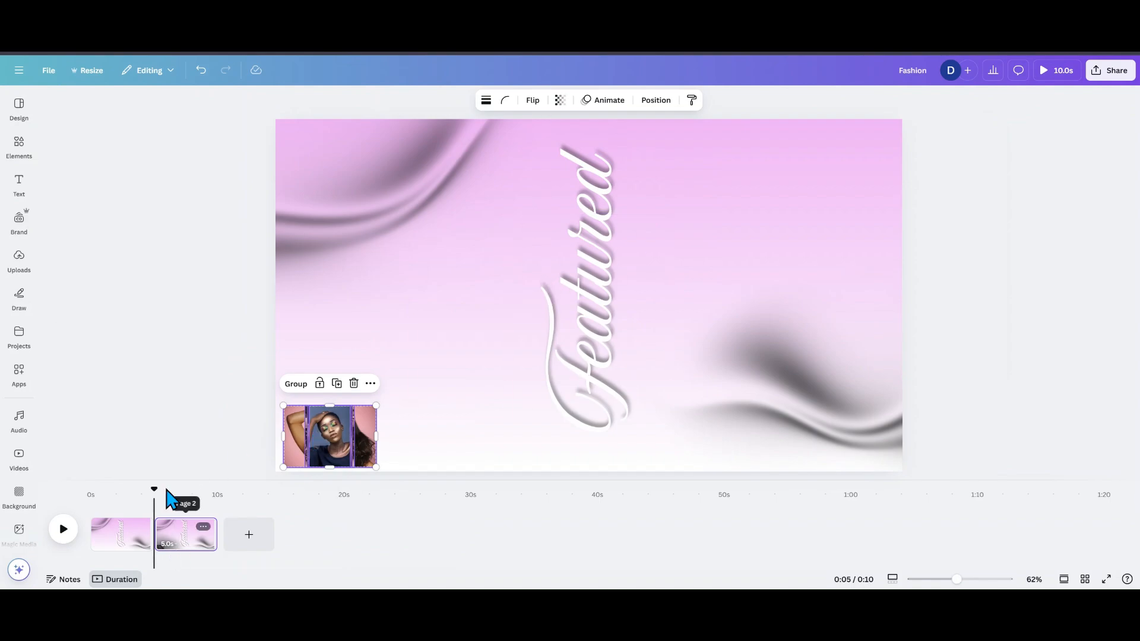
# Step: Set the small circular frame at the page's top edge to transparency 100 and fill it with the blue-background portrait
pyautogui.click(499, 155)
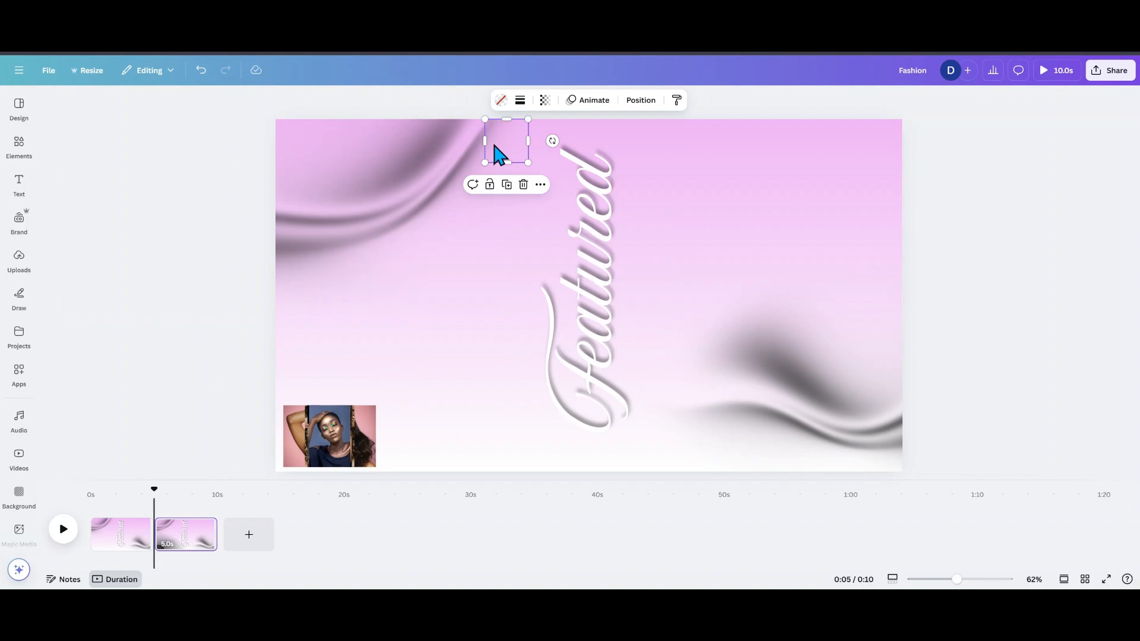
pyautogui.click(545, 101)
pyautogui.moveTo(500, 150); pyautogui.dragTo(582, 146)
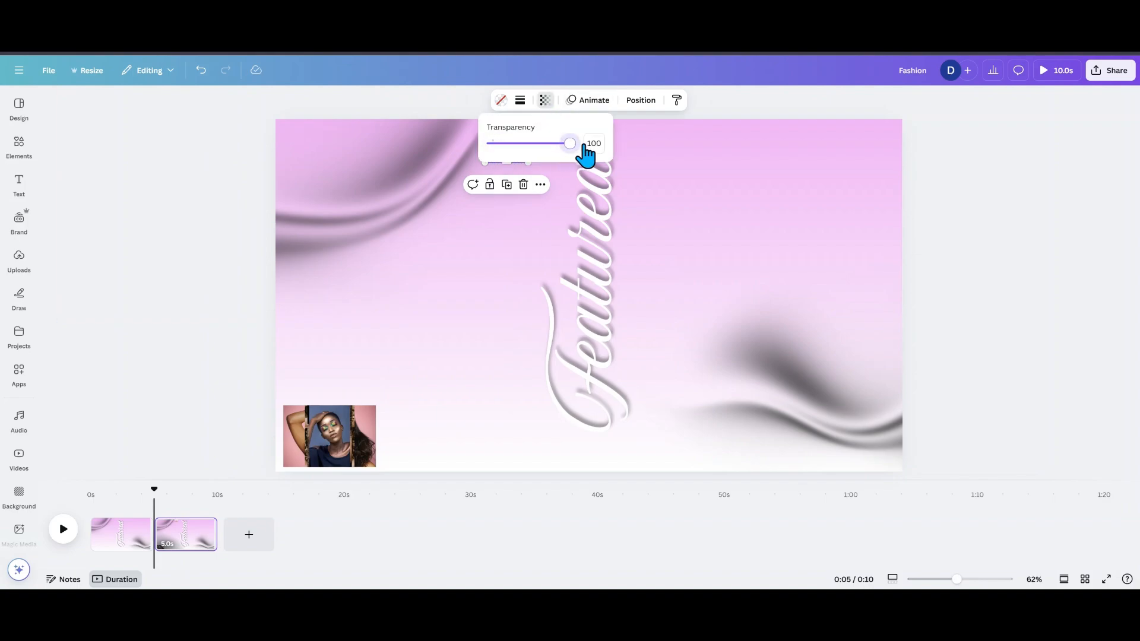
pyautogui.click(394, 224)
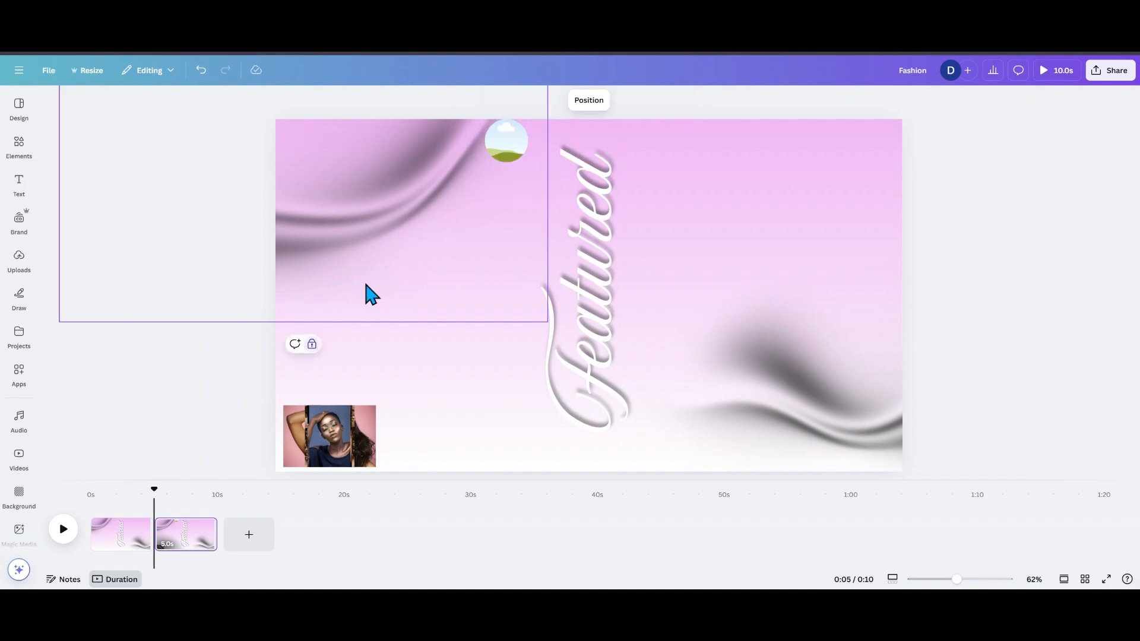
pyautogui.moveTo(332, 436); pyautogui.dragTo(504, 146)
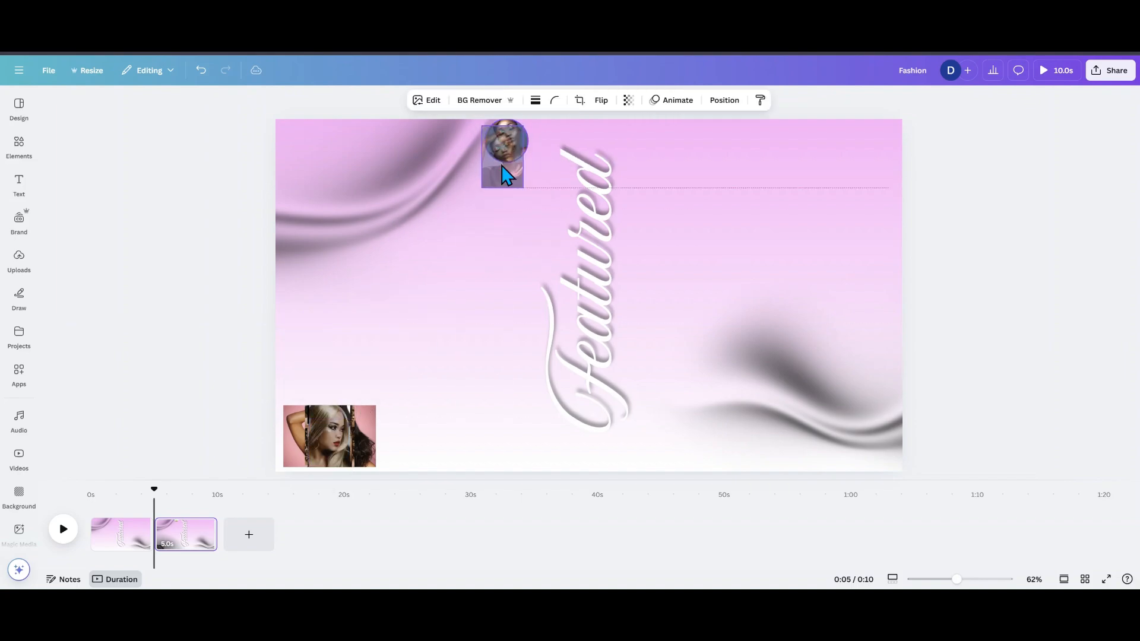
# Step: Delete the leftover photo stack from the second page and duplicate that page
pyautogui.click(339, 455)
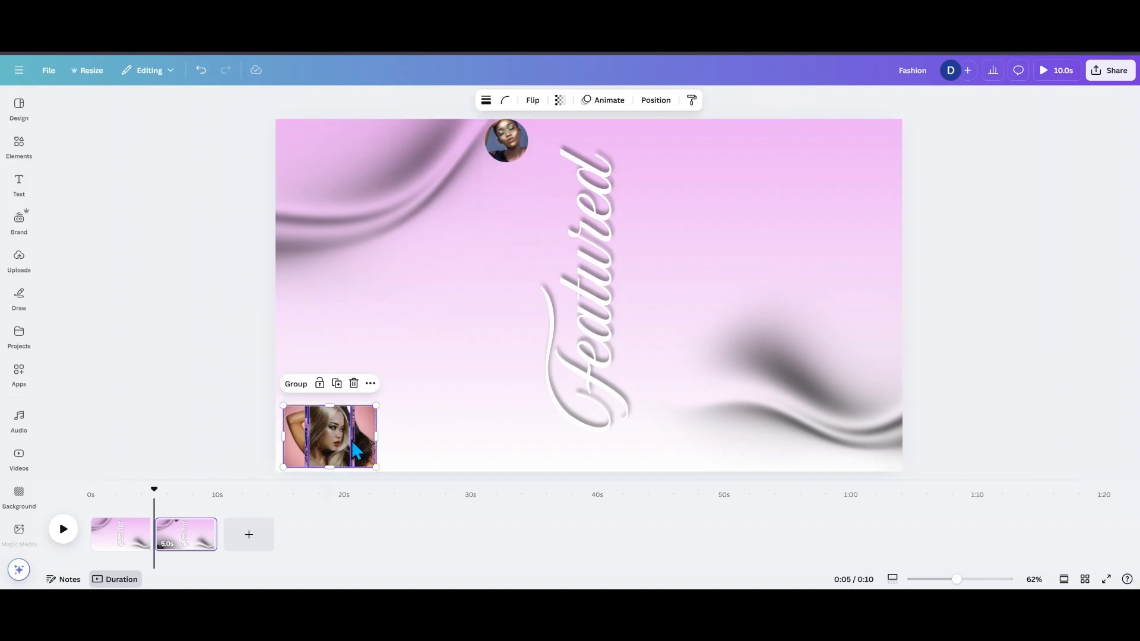
pyautogui.click(354, 384)
pyautogui.click(203, 526)
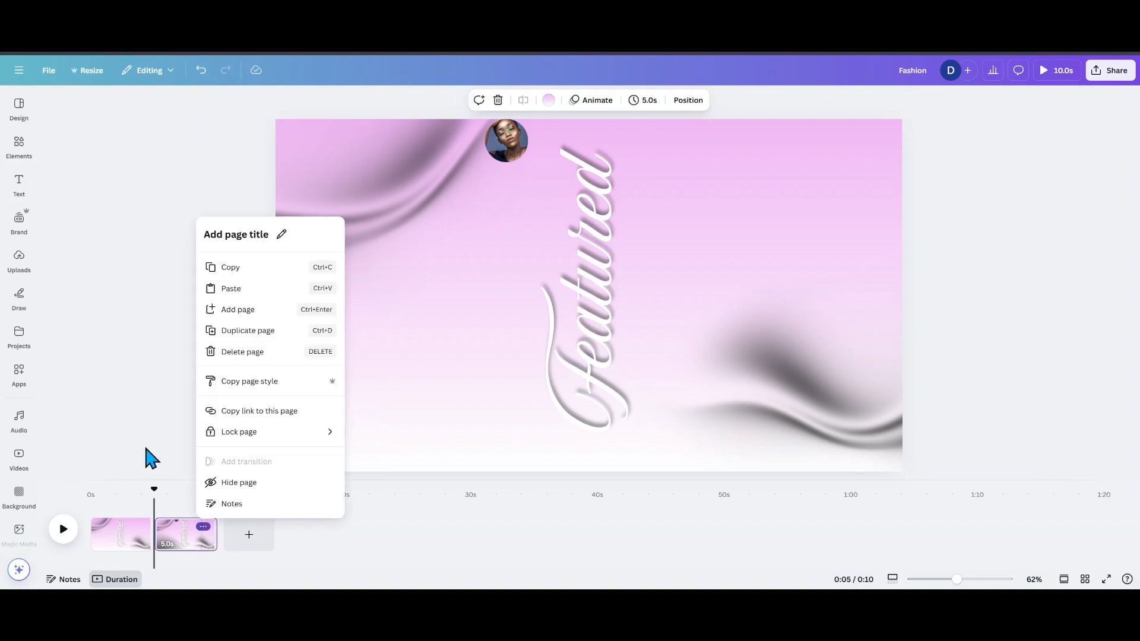
pyautogui.click(237, 332)
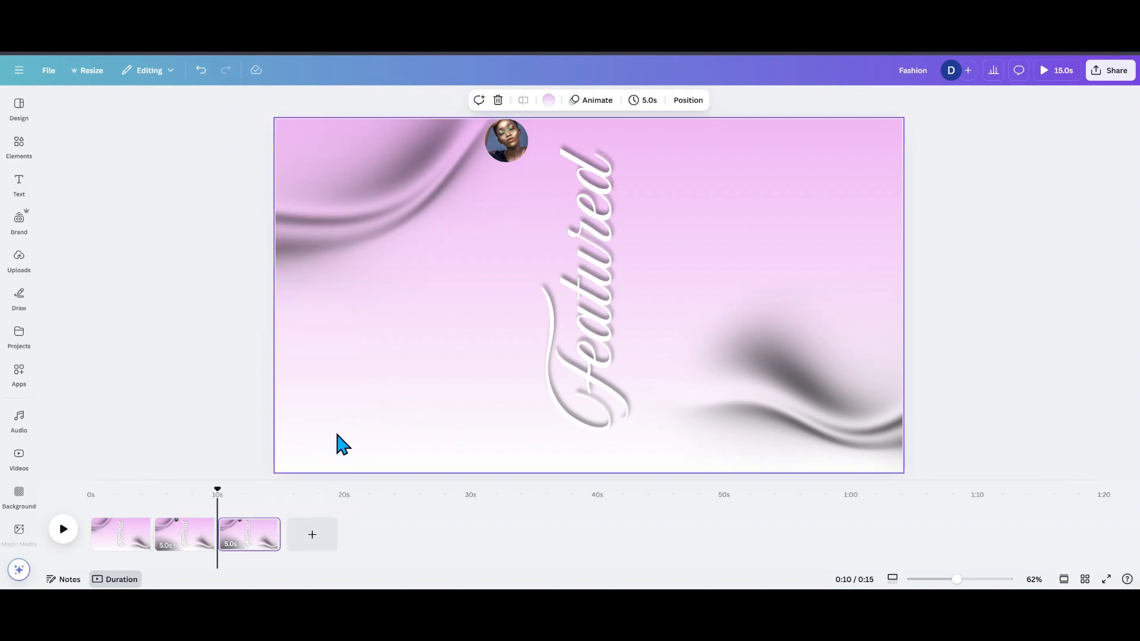
# Step: Paste the full photo stack on the third page and set the second circular frame's transparency to 100
pyautogui.click(338, 421)
pyautogui.hotkey('ctrl', 'v')
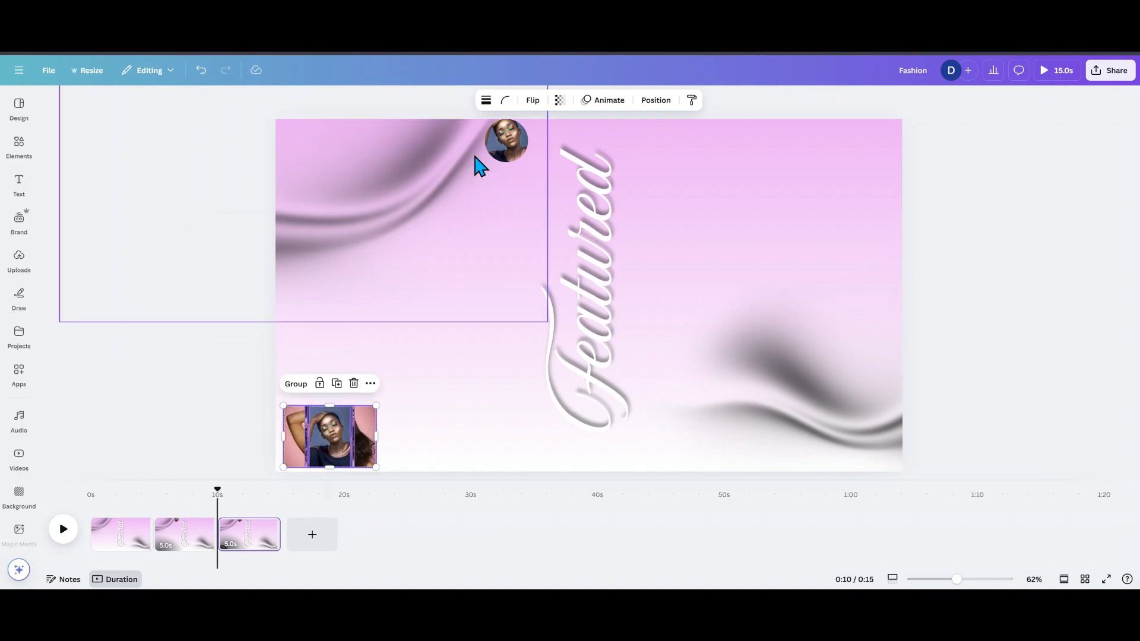
pyautogui.click(601, 143)
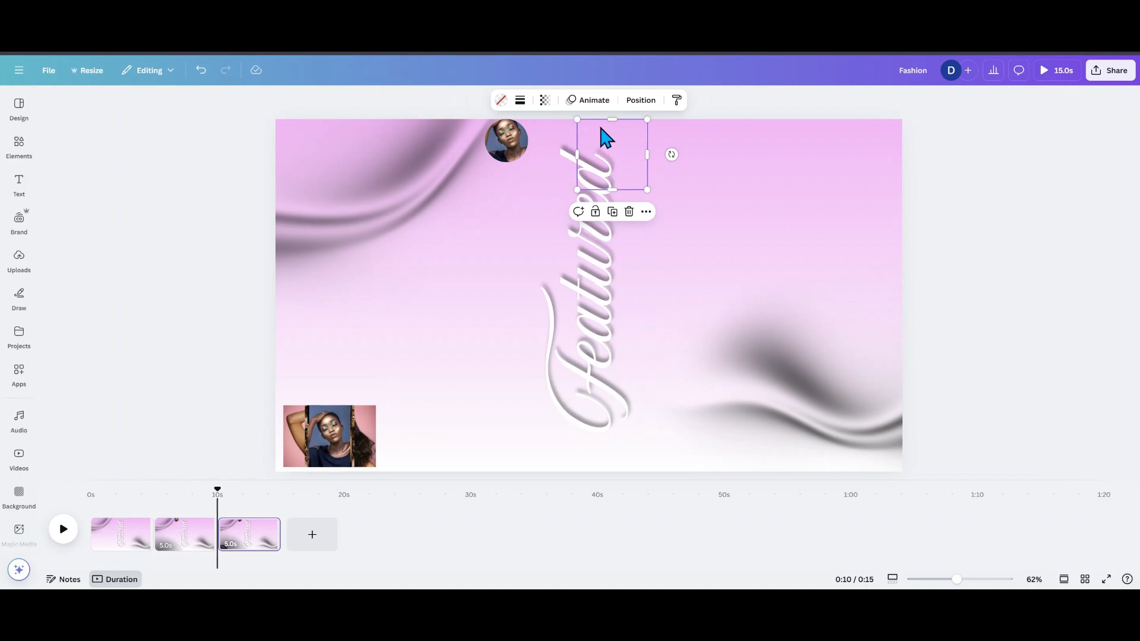
pyautogui.click(544, 101)
pyautogui.moveTo(492, 144); pyautogui.dragTo(567, 145)
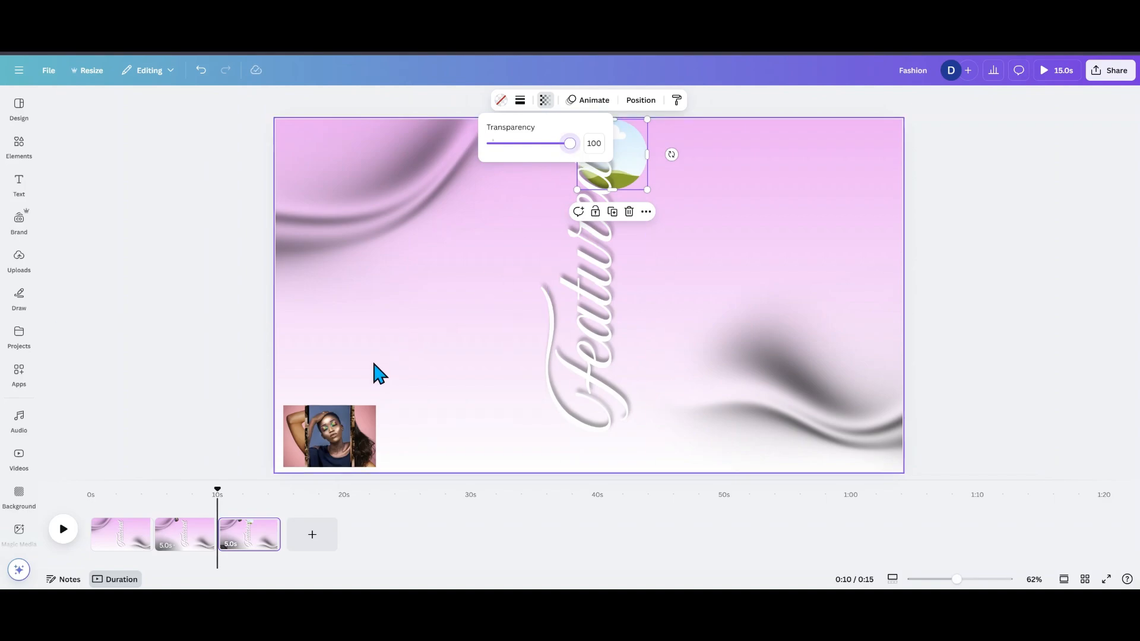
# Step: Fill the second circular frame with the blue-background portrait and the first one with the blonde model's portrait
pyautogui.click(335, 358)
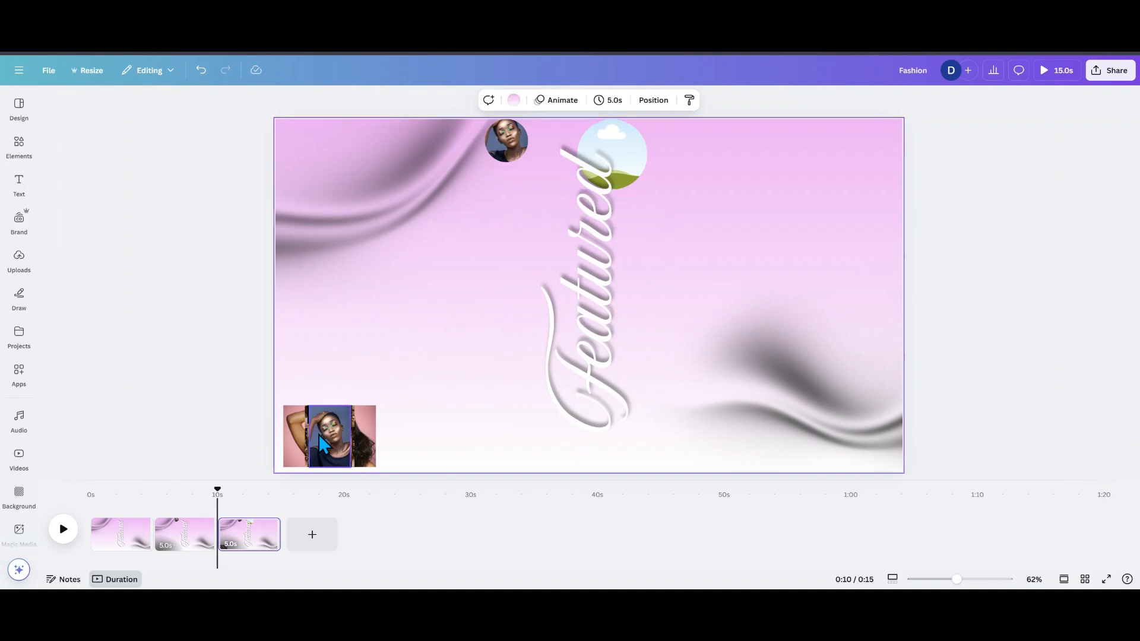
pyautogui.moveTo(322, 437); pyautogui.dragTo(503, 147)
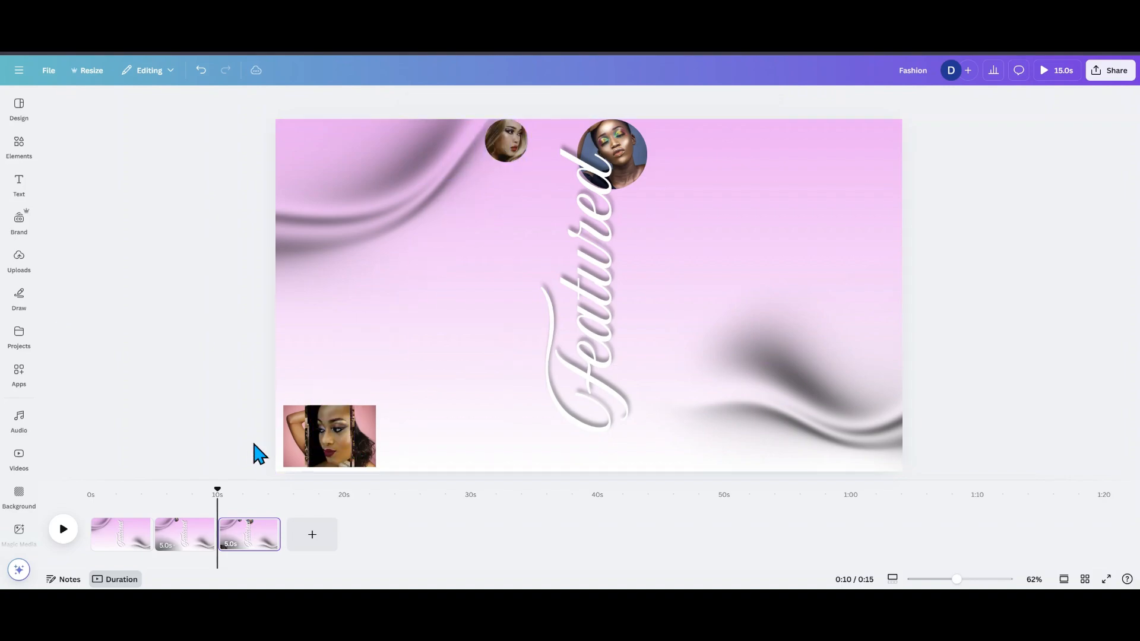
# Step: Delete the leftover photo stack from the third page and duplicate that page
pyautogui.click(366, 461)
pyautogui.click(354, 385)
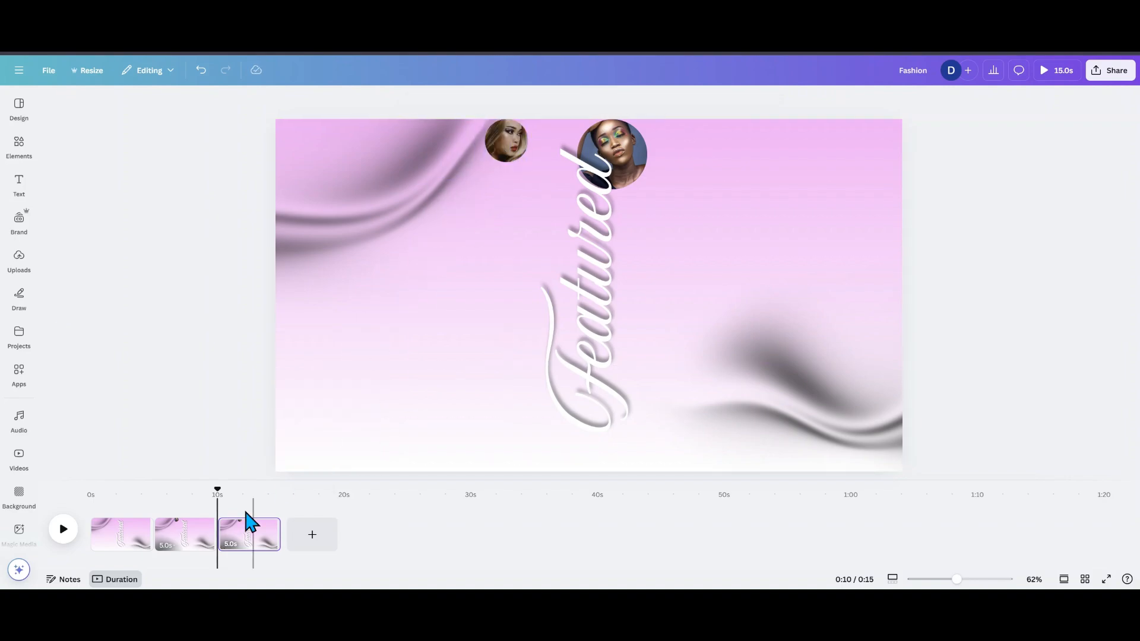
pyautogui.click(266, 526)
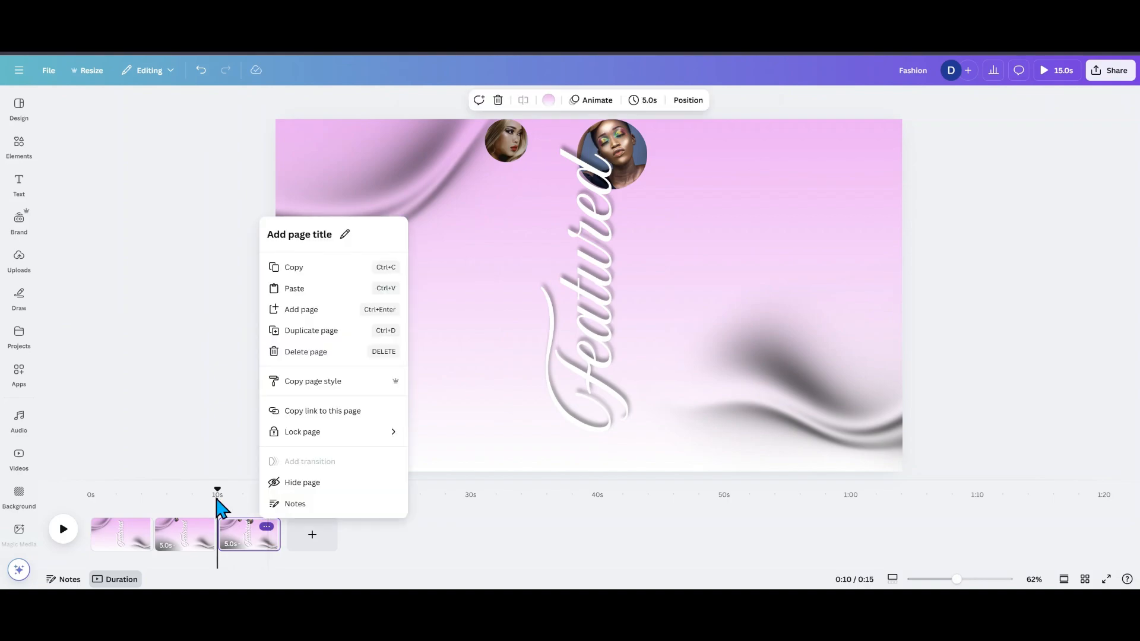
pyautogui.click(300, 332)
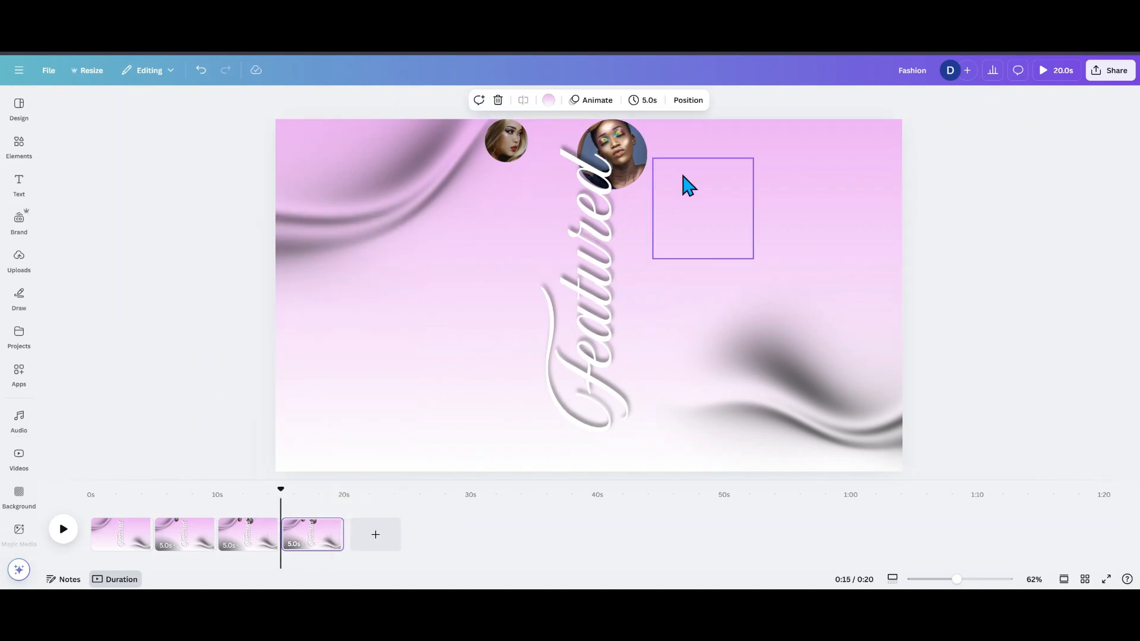
# Step: Set the third circular frame's transparency to 100 on the fourth page and paste the full photo stack there
pyautogui.click(700, 191)
pyautogui.click(545, 100)
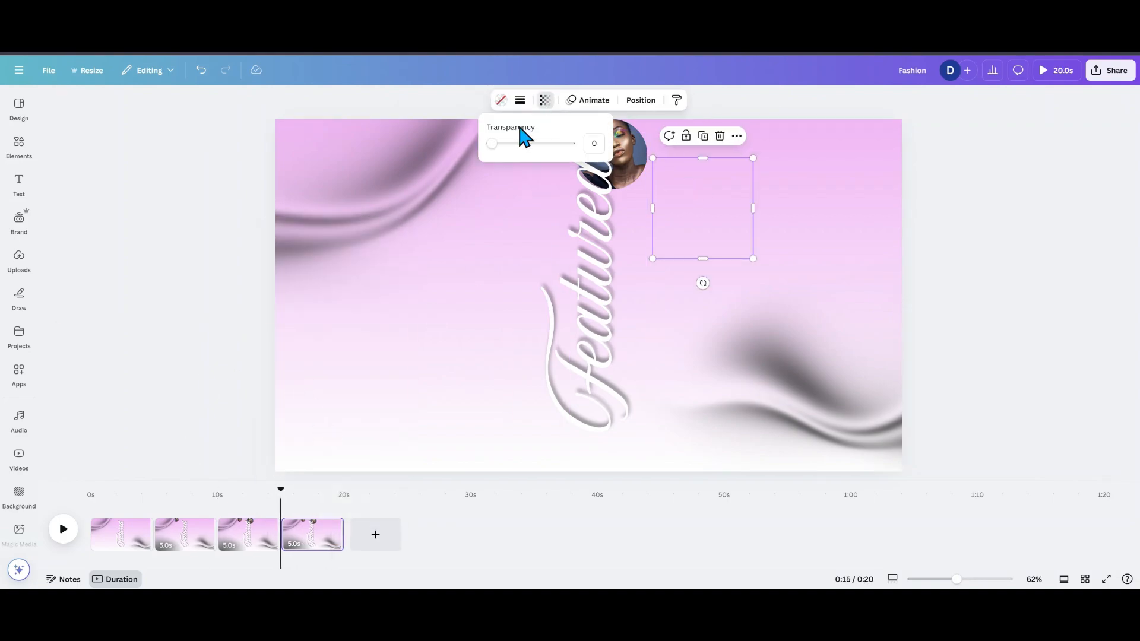
pyautogui.moveTo(496, 144); pyautogui.dragTo(579, 146)
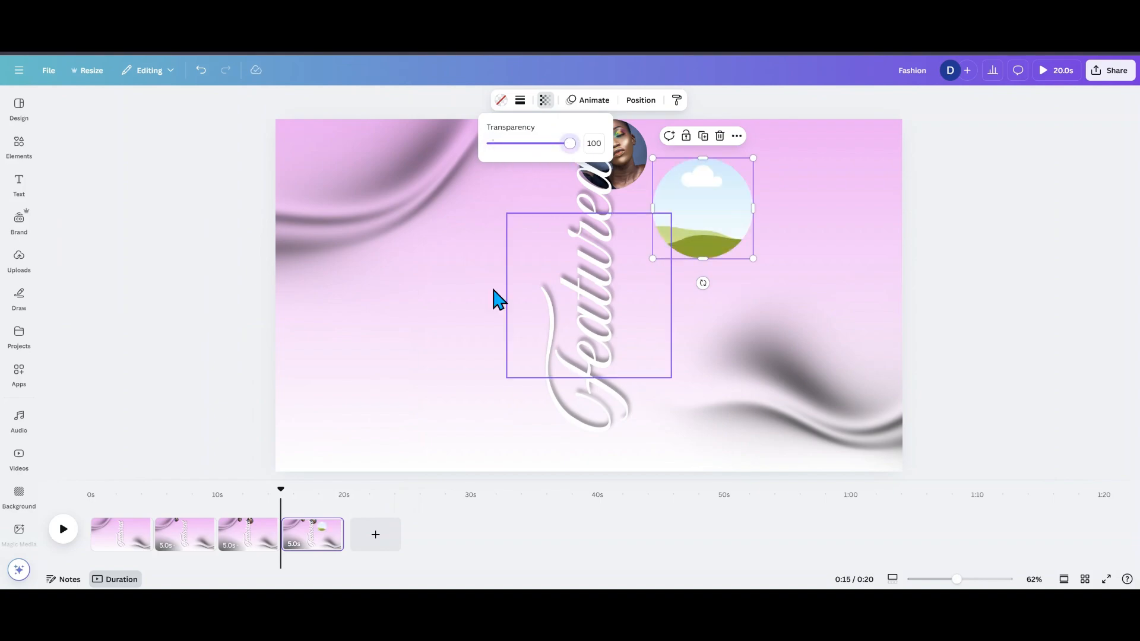
pyautogui.click(364, 430)
pyautogui.click(364, 430)
pyautogui.click(365, 430)
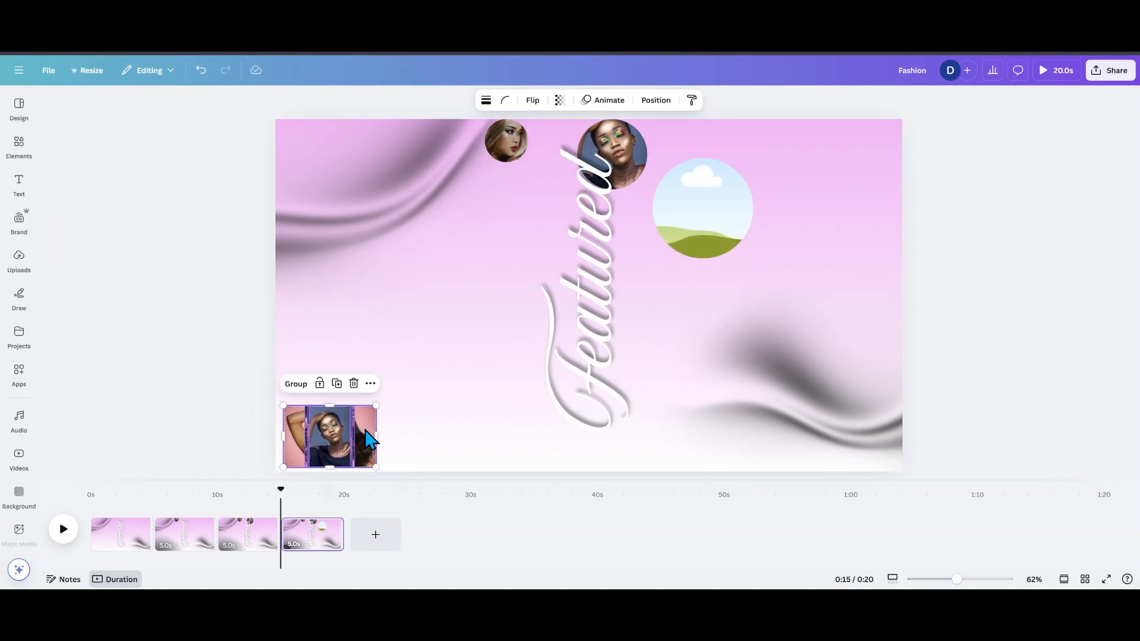
# Step: Fill the third frame with the blue-background portrait, the second with the blonde model and the first with the next portrait in the stack
pyautogui.moveTo(518, 351); pyautogui.dragTo(709, 214)
pyautogui.click(335, 437)
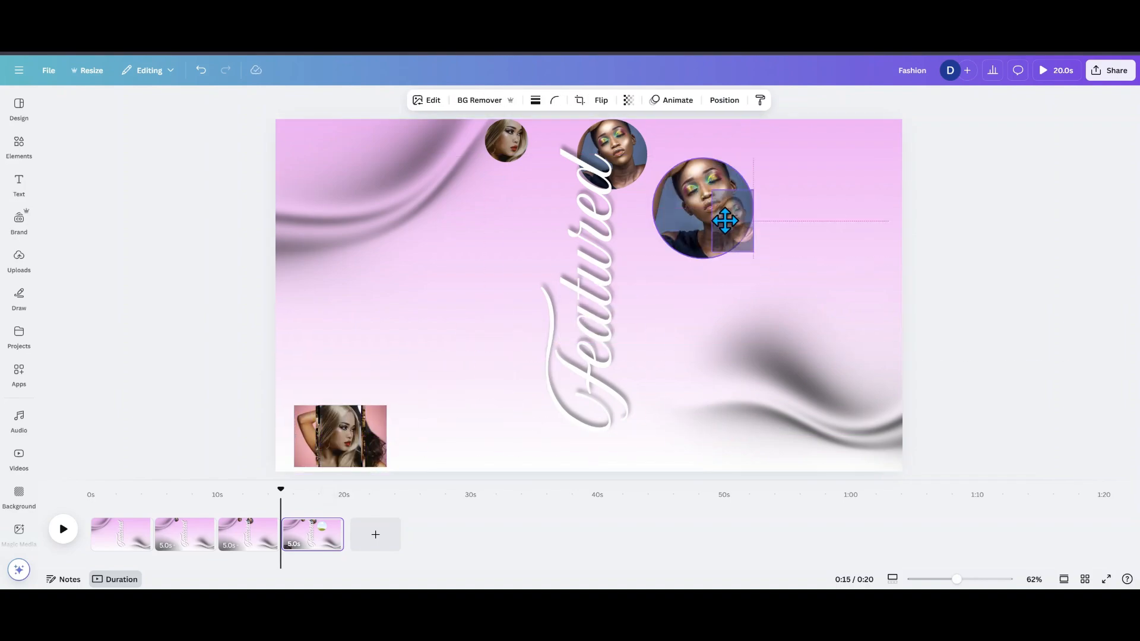
pyautogui.moveTo(340, 437); pyautogui.dragTo(612, 150)
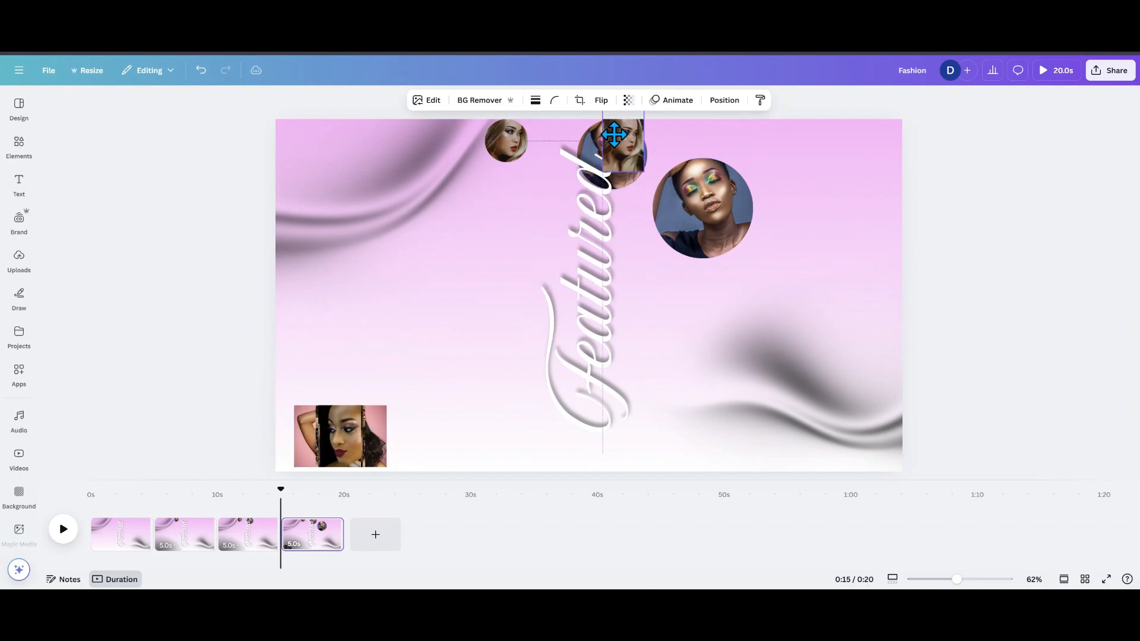
pyautogui.moveTo(344, 442); pyautogui.dragTo(505, 143)
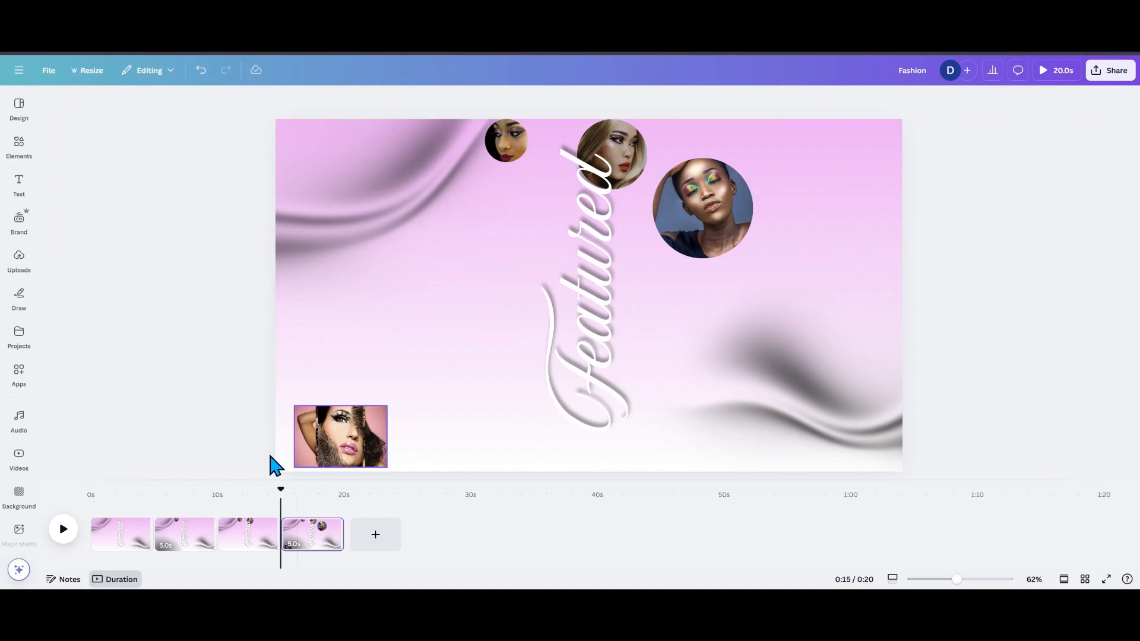
# Step: Delete the leftover photo stack from the fourth page and duplicate that page
pyautogui.click(338, 437)
pyautogui.click(364, 384)
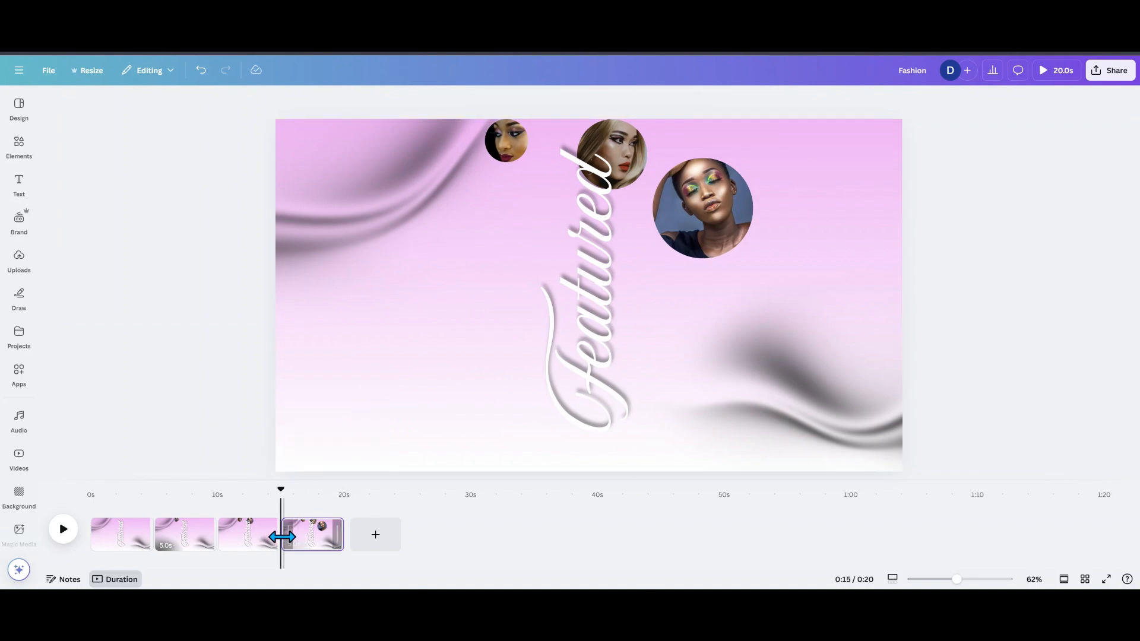
pyautogui.click(328, 527)
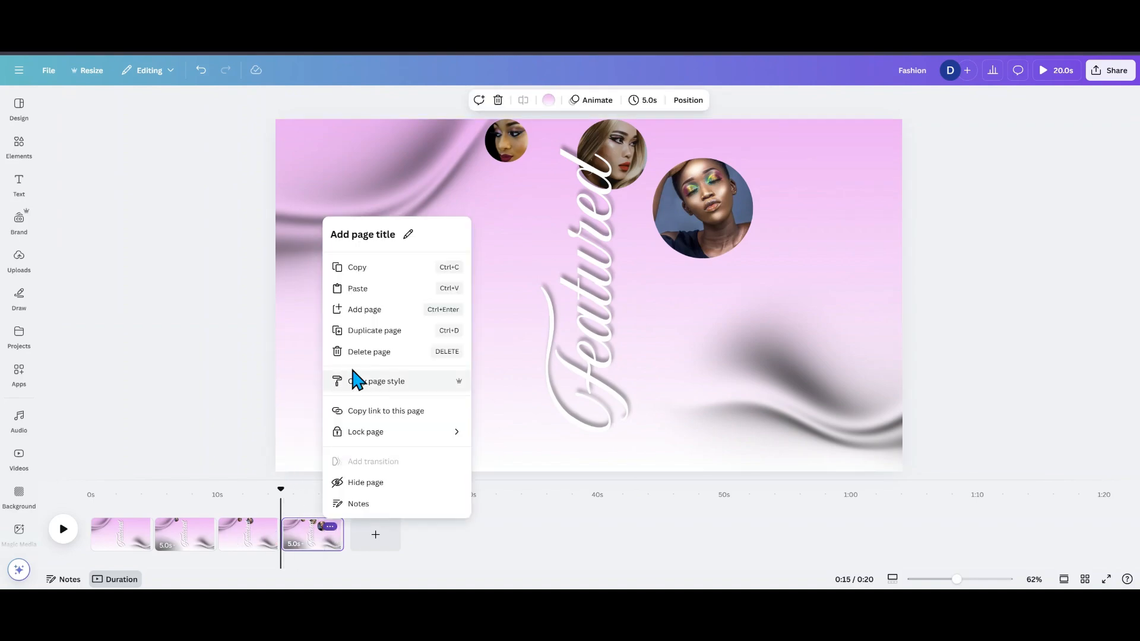
pyautogui.click(378, 330)
# Step: Set the transparency of the large central circular frame on the fifth page to 100
pyautogui.click(574, 292)
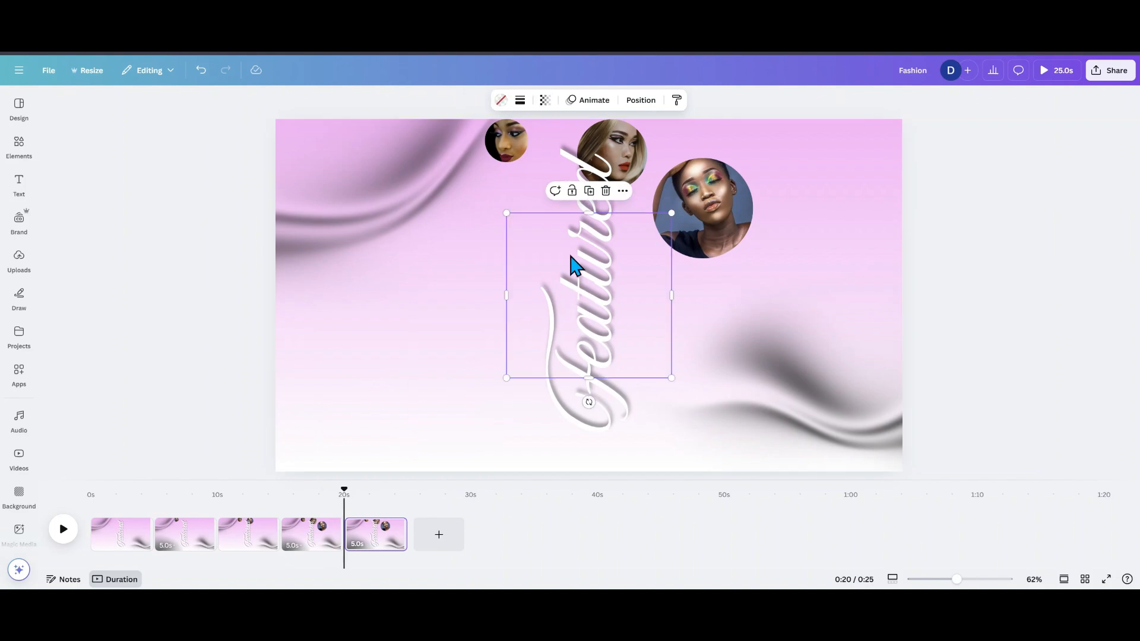
pyautogui.click(544, 101)
pyautogui.moveTo(497, 146); pyautogui.dragTo(575, 155)
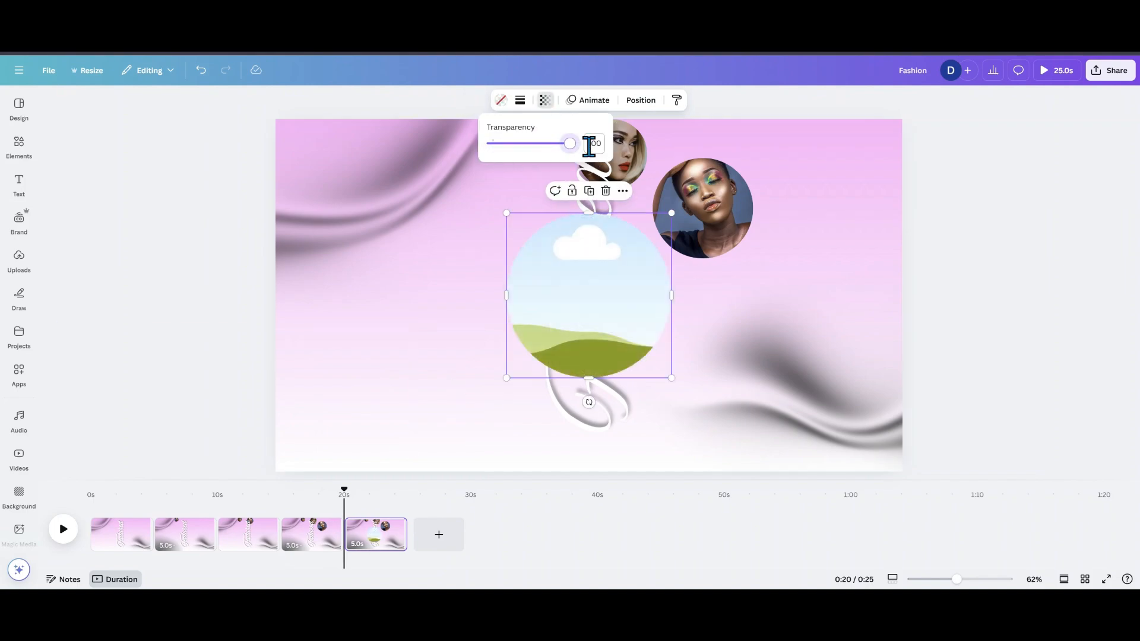
# Step: Paste the photo stack on the fifth page and fill its frames from the central one backward: blue-background, blonde, dark-background and pink-lipped portraits
pyautogui.click(331, 420)
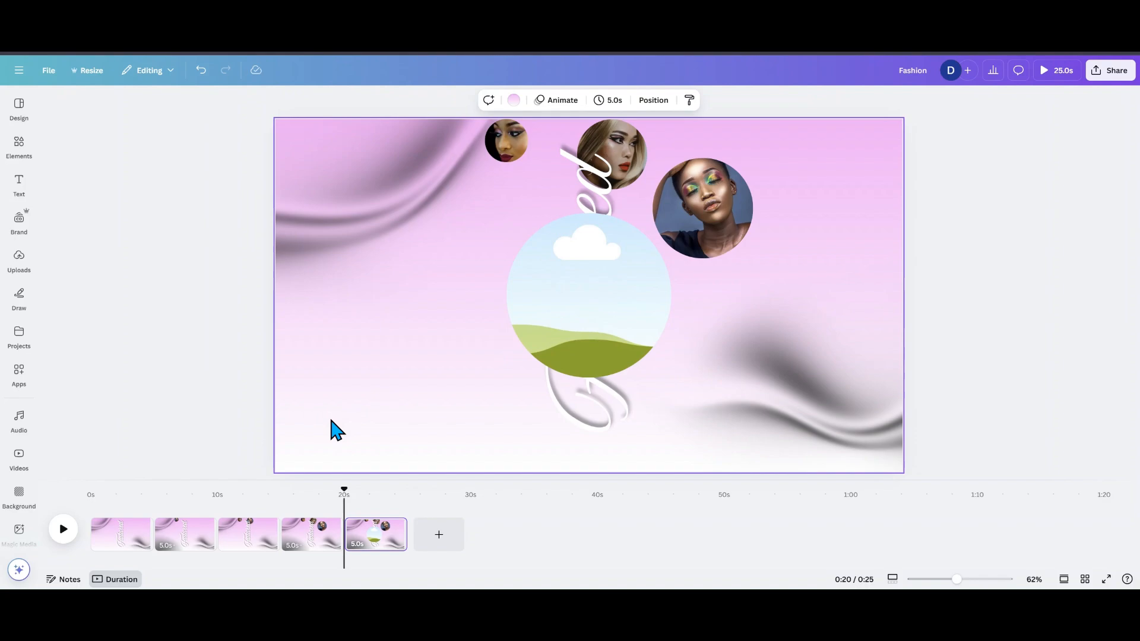
pyautogui.hotkey('ctrl', 'v')
pyautogui.click(331, 333)
pyautogui.click(343, 438)
pyautogui.moveTo(344, 437); pyautogui.dragTo(736, 225)
pyautogui.moveTo(347, 435); pyautogui.dragTo(633, 134)
pyautogui.moveTo(344, 437); pyautogui.dragTo(499, 153)
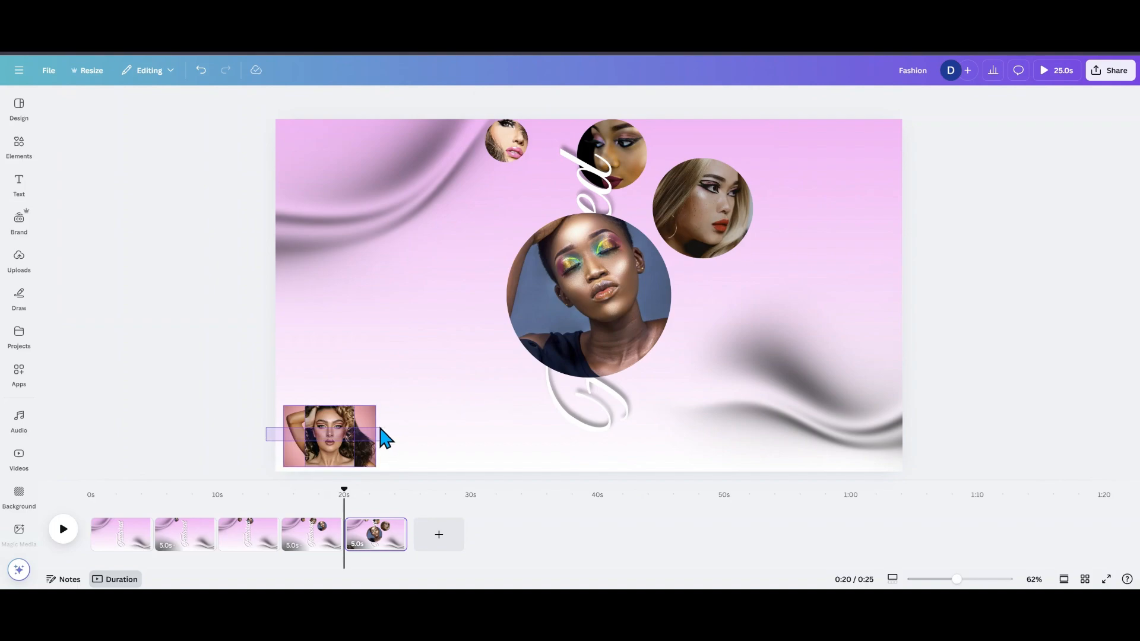
# Step: Delete the leftover photo stack from the fifth page and duplicate that page
pyautogui.moveTo(382, 428); pyautogui.dragTo(382, 430)
pyautogui.click(354, 384)
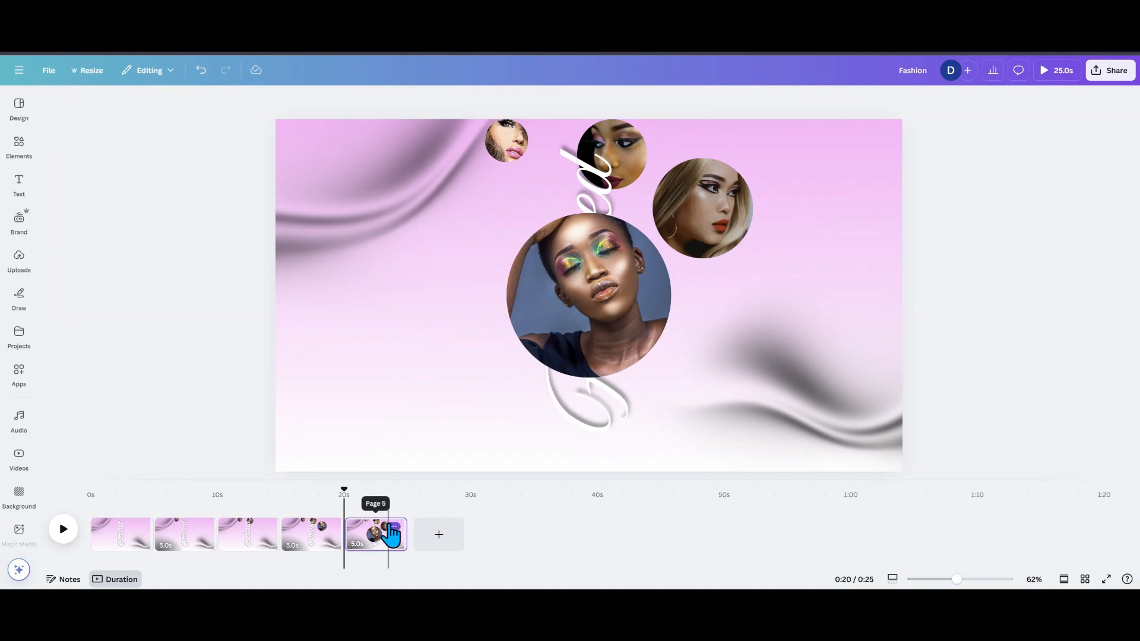
pyautogui.click(394, 527)
pyautogui.click(437, 333)
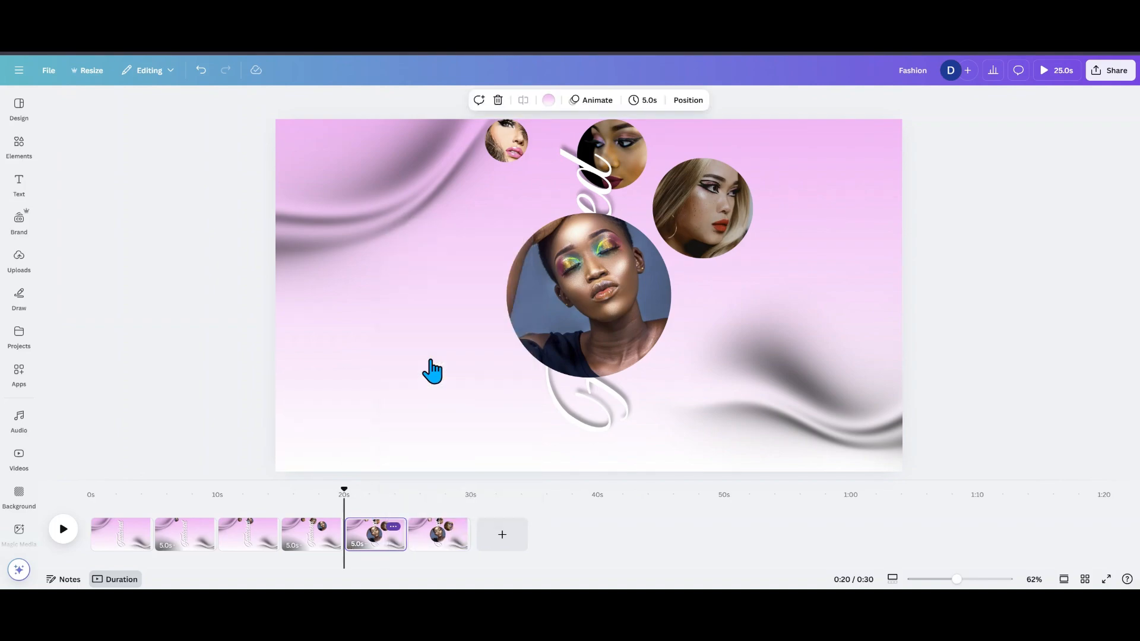
# Step: Set the transparency of the hidden frame at the sixth page's lower left to 100 and paste the full photo stack there
pyautogui.click(434, 534)
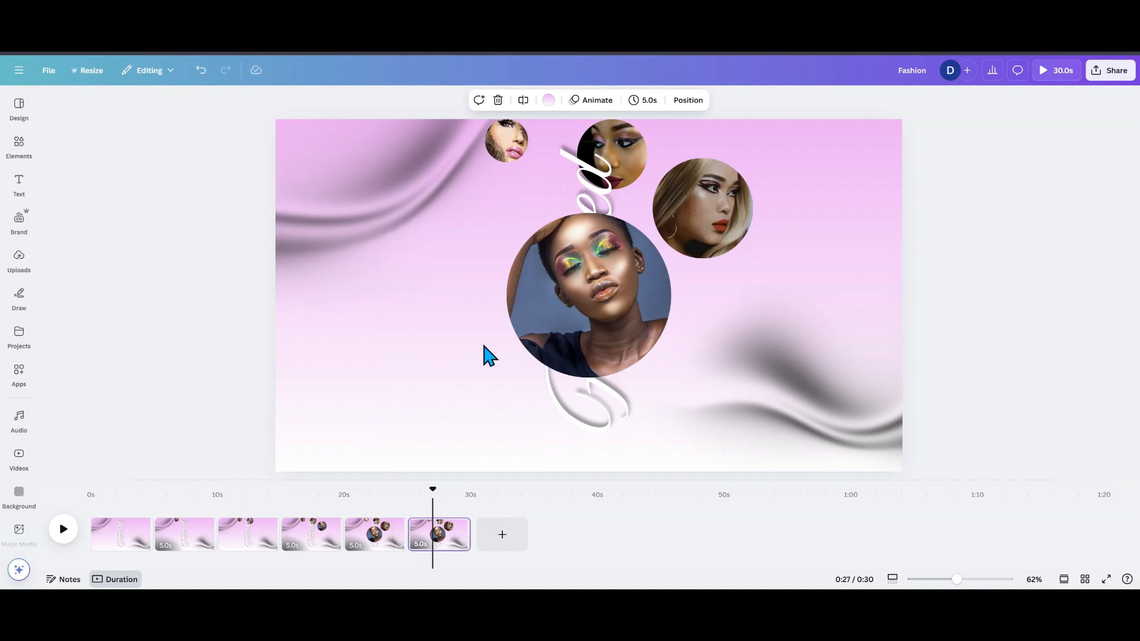
pyautogui.click(451, 376)
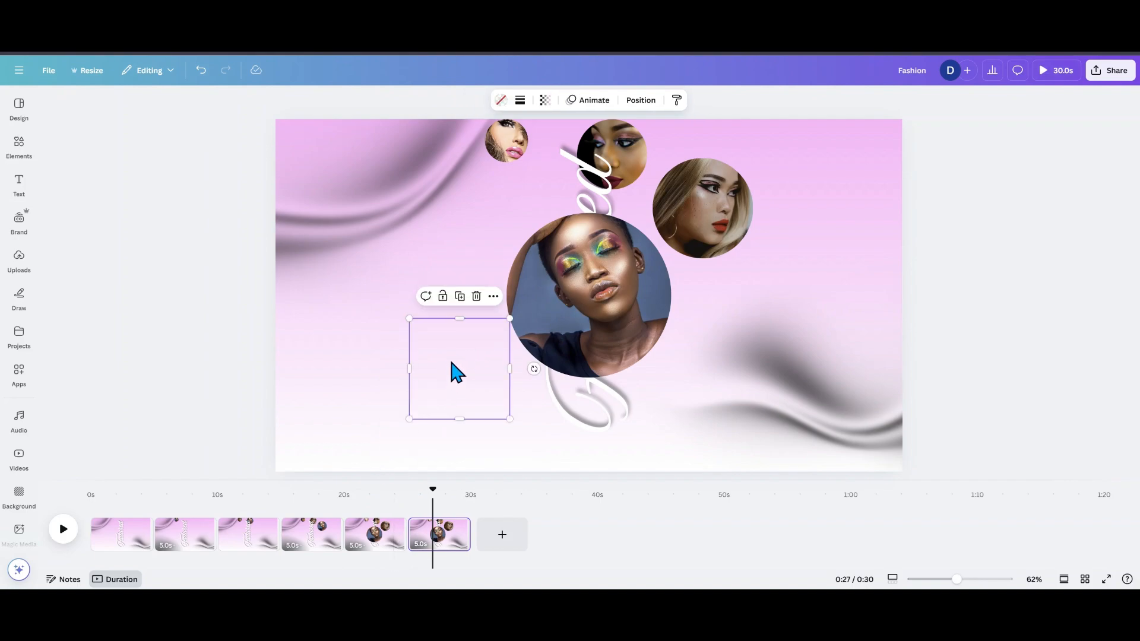
pyautogui.click(545, 101)
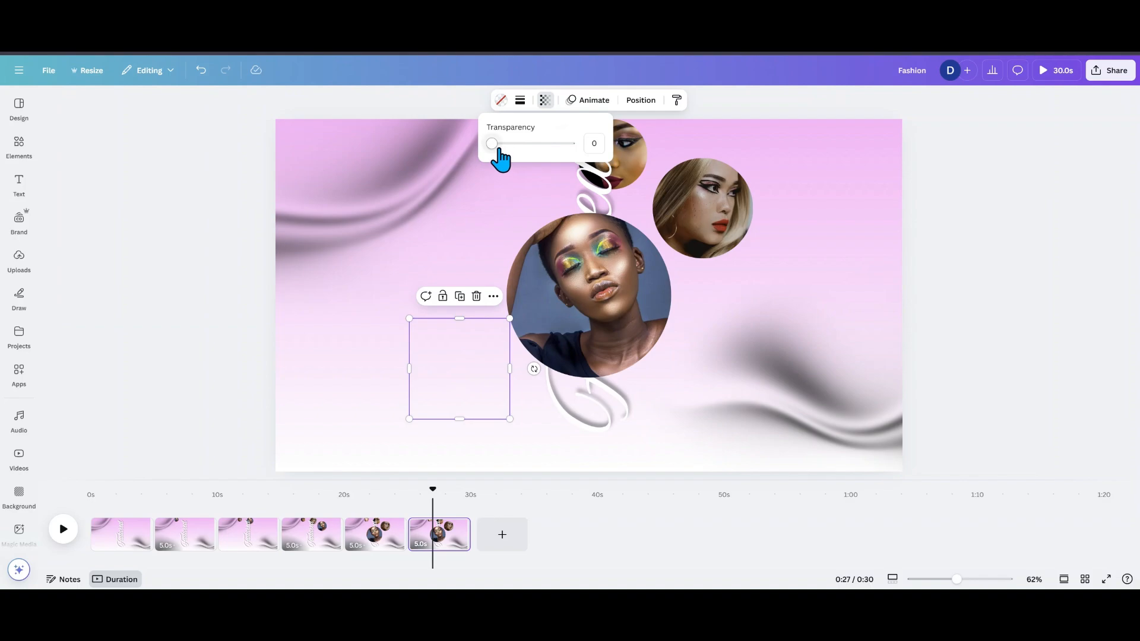
pyautogui.moveTo(495, 143); pyautogui.dragTo(570, 144)
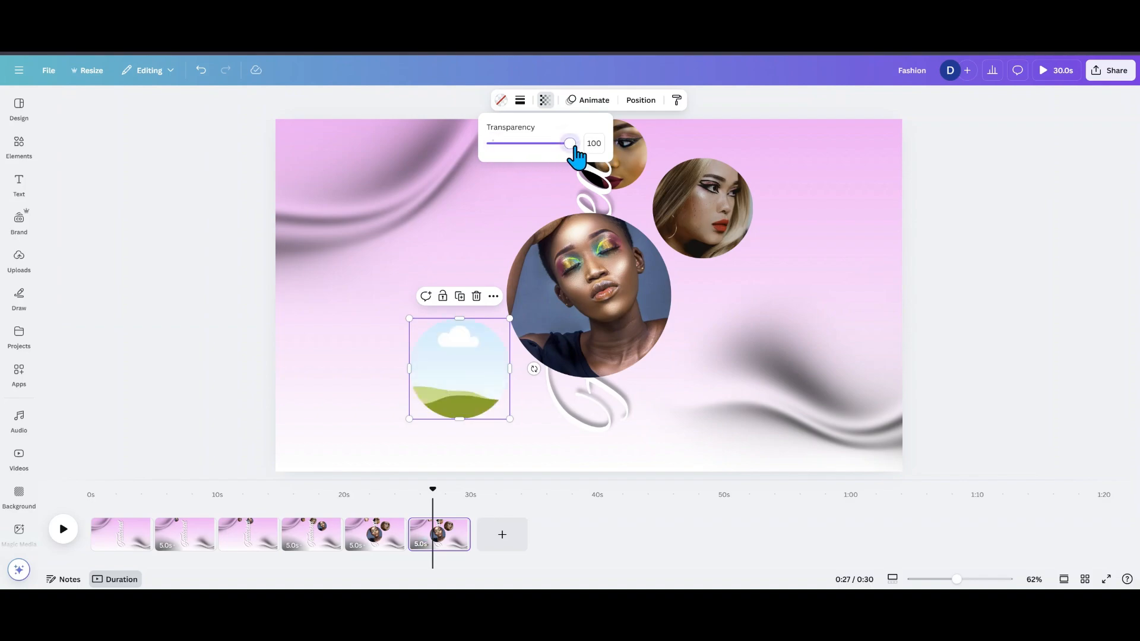
pyautogui.click(325, 390)
pyautogui.hotkey('ctrl', 'v')
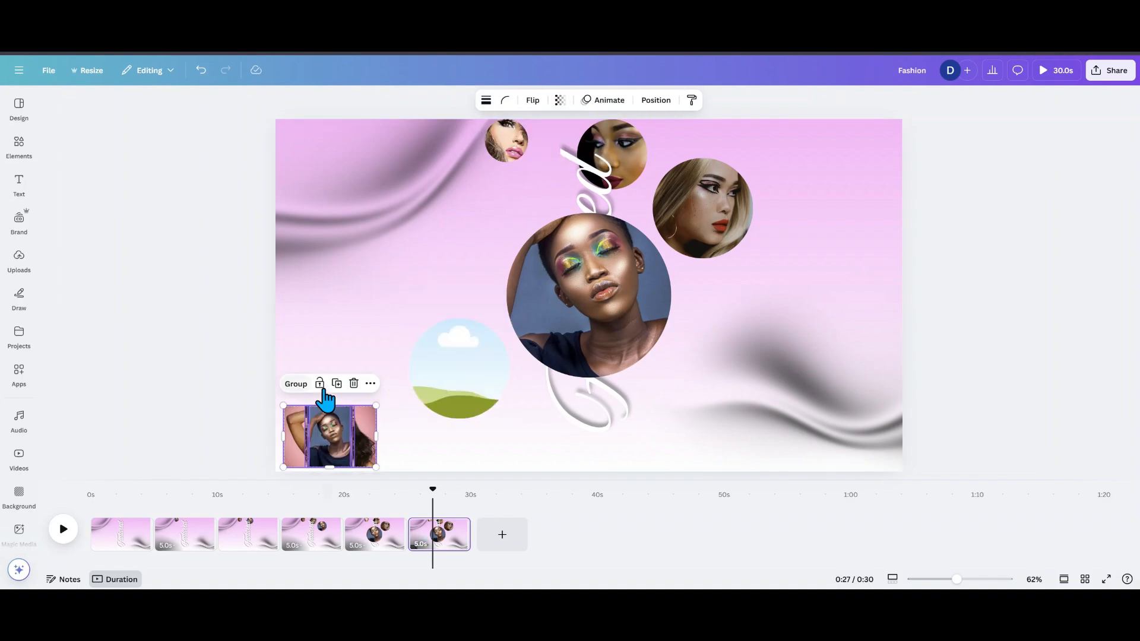
# Step: Advance the sixth page's portraits one frame, with the blue-background portrait in the fifth frame and the curly-haired model in the first
pyautogui.click(323, 465)
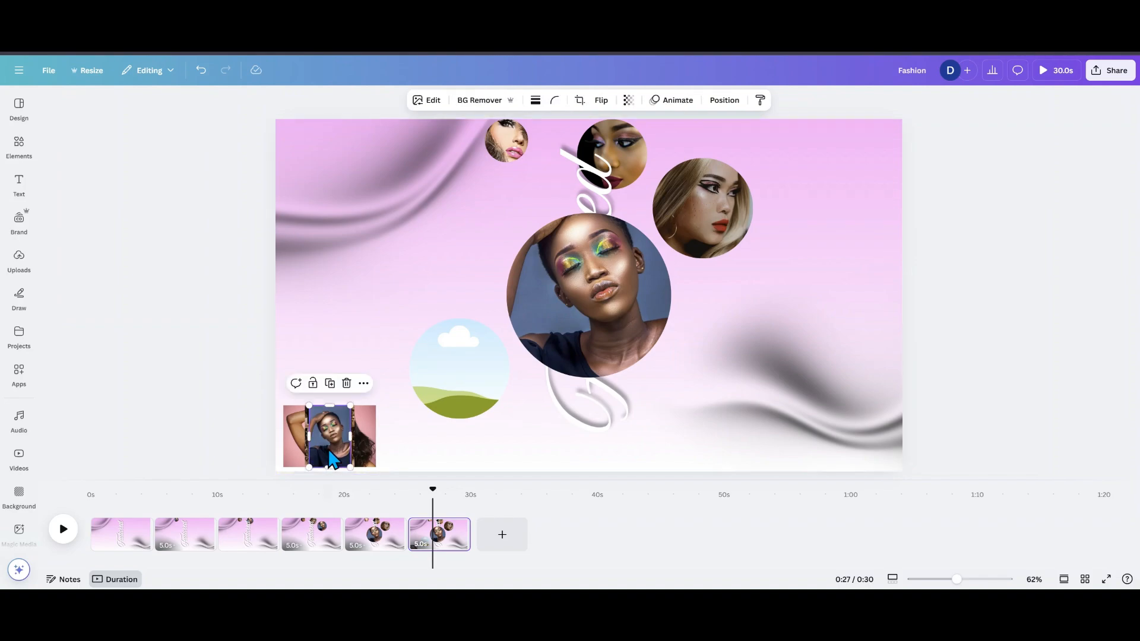
pyautogui.moveTo(328, 465); pyautogui.dragTo(447, 401)
pyautogui.moveTo(329, 436); pyautogui.dragTo(689, 200)
pyautogui.click(348, 439)
pyautogui.moveTo(347, 439); pyautogui.dragTo(604, 121)
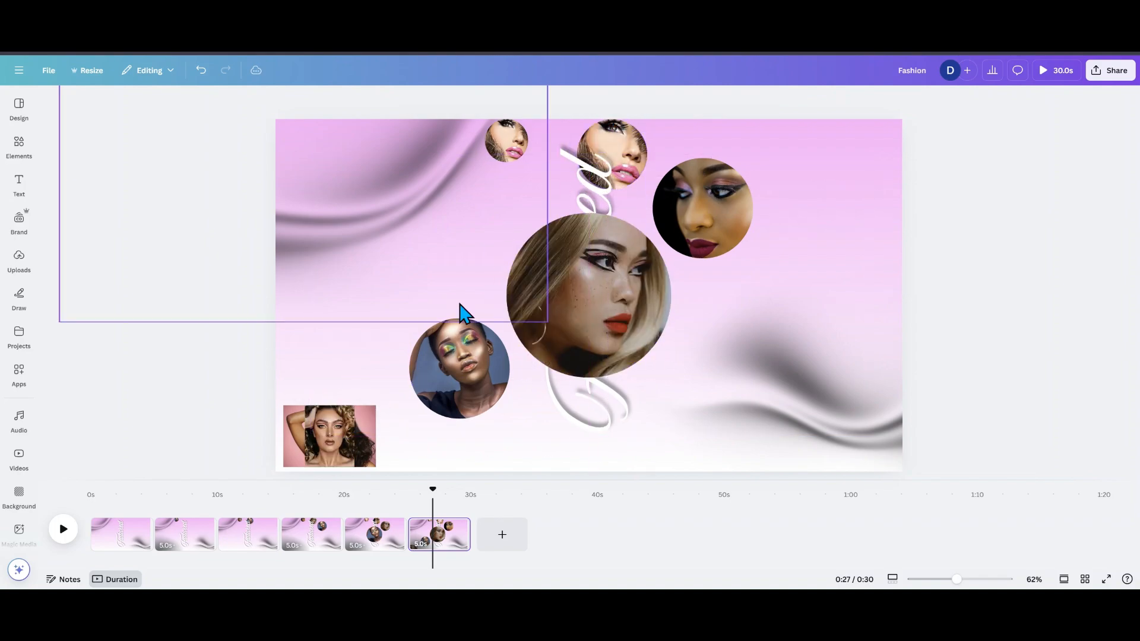
pyautogui.moveTo(354, 426); pyautogui.dragTo(500, 122)
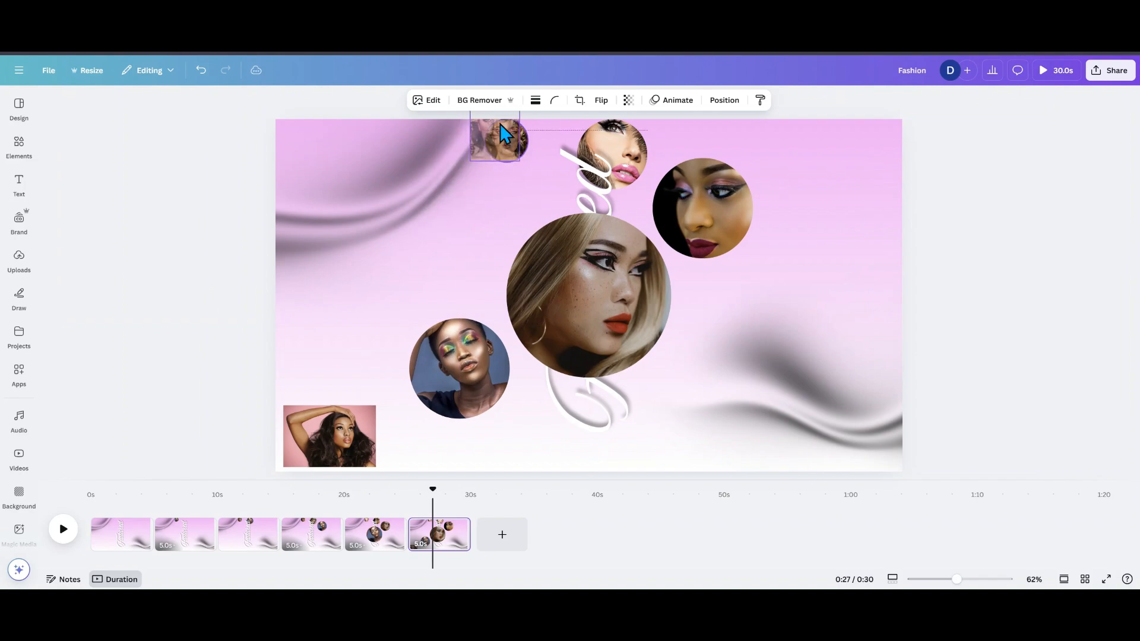
# Step: Delete the leftover photo stack from the sixth page and duplicate that page
pyautogui.click(332, 453)
pyautogui.click(353, 383)
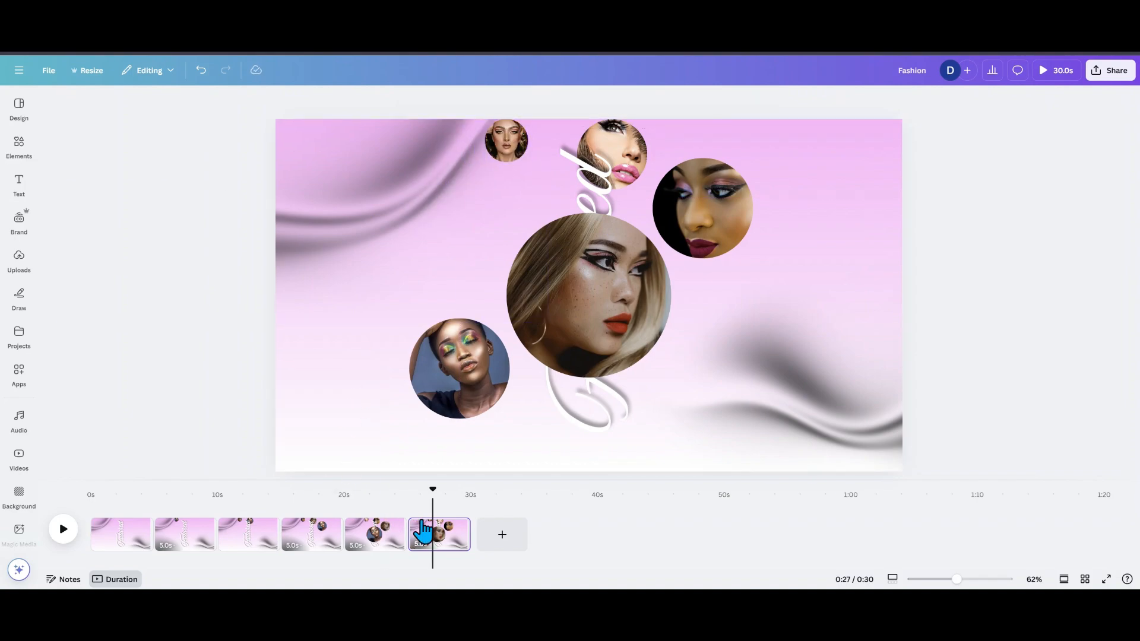
pyautogui.click(455, 526)
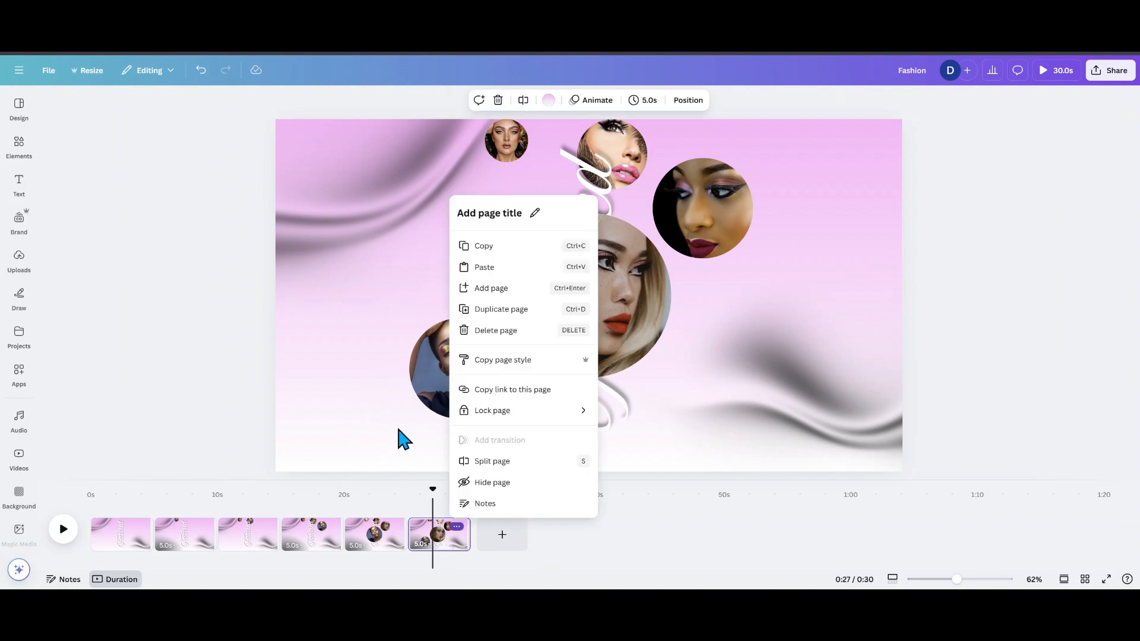
pyautogui.click(514, 320)
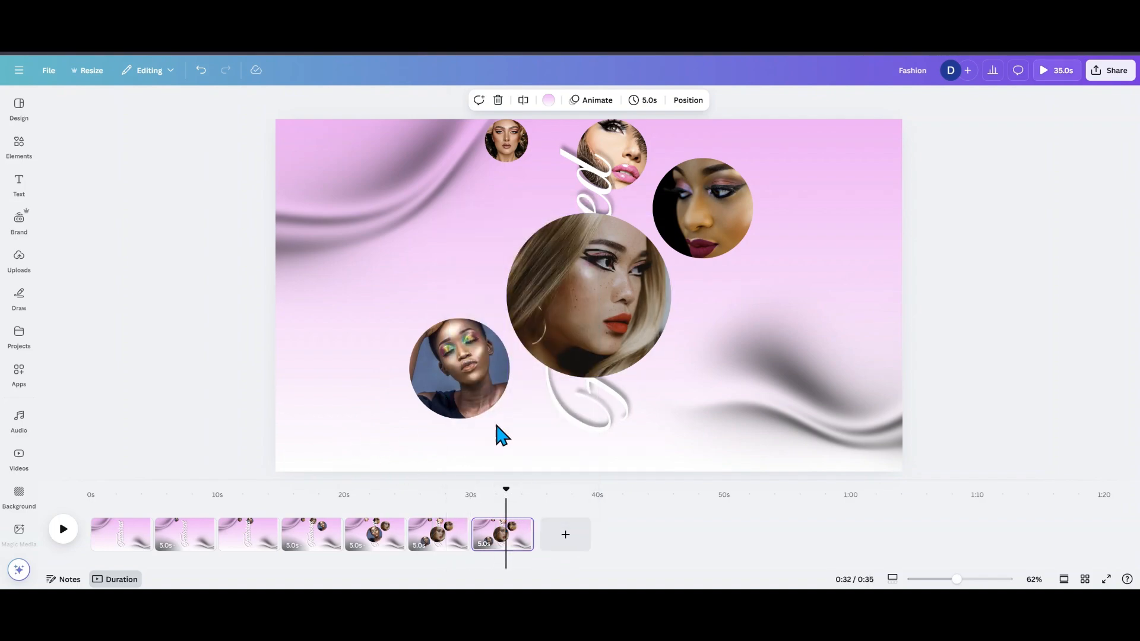
# Step: Set the transparency of the hidden frame below the central circle on the seventh page to 100 and paste the full photo stack
pyautogui.click(566, 440)
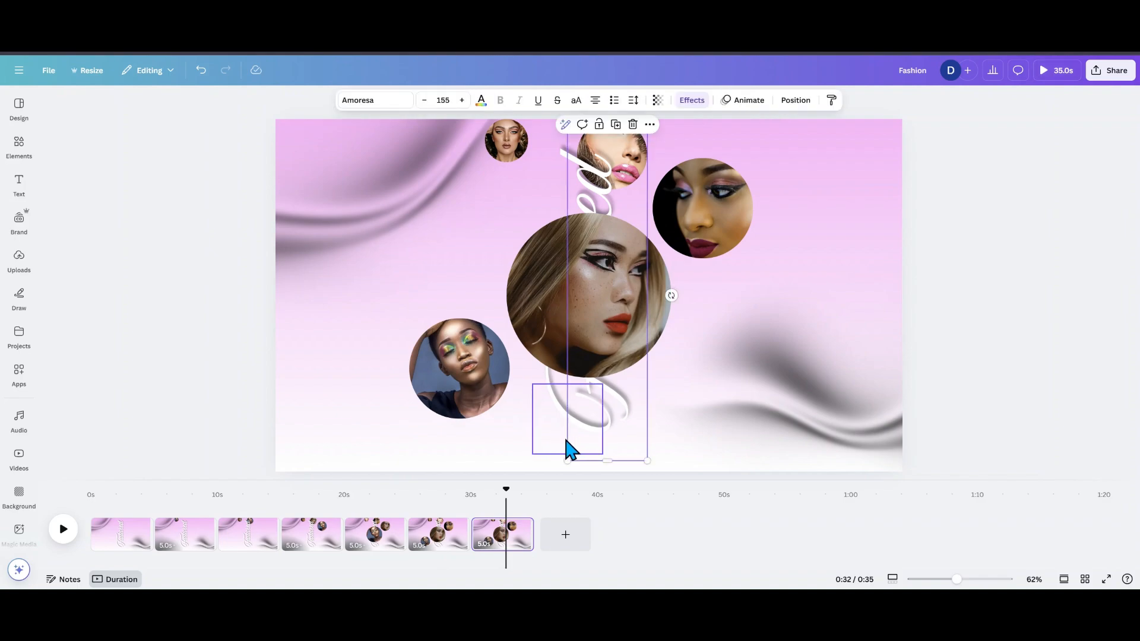
pyautogui.click(561, 449)
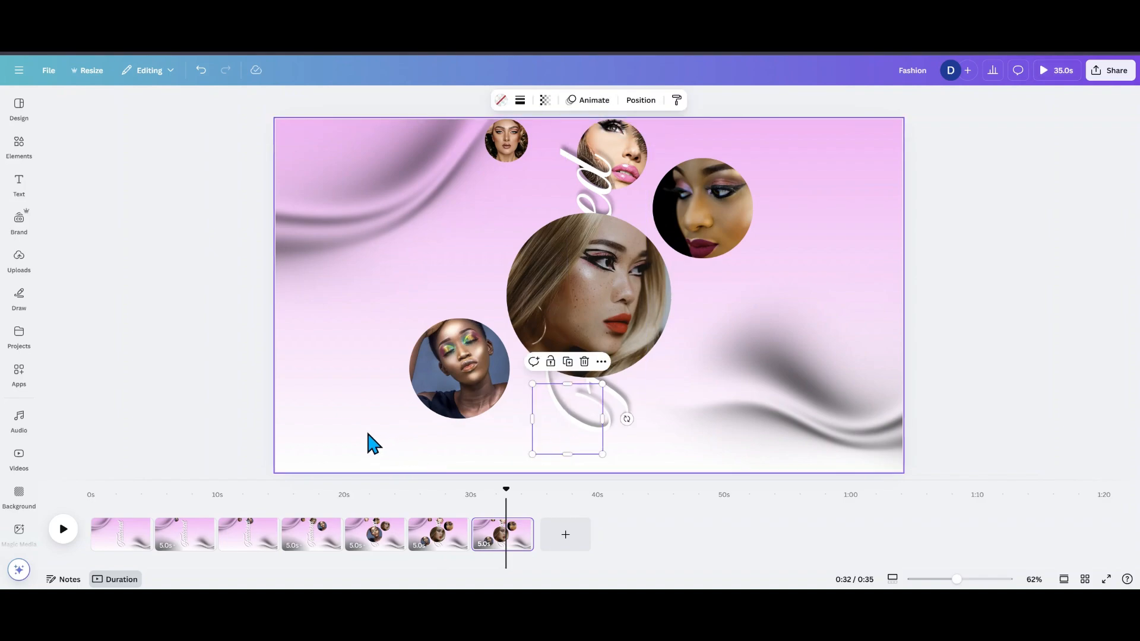
pyautogui.click(545, 100)
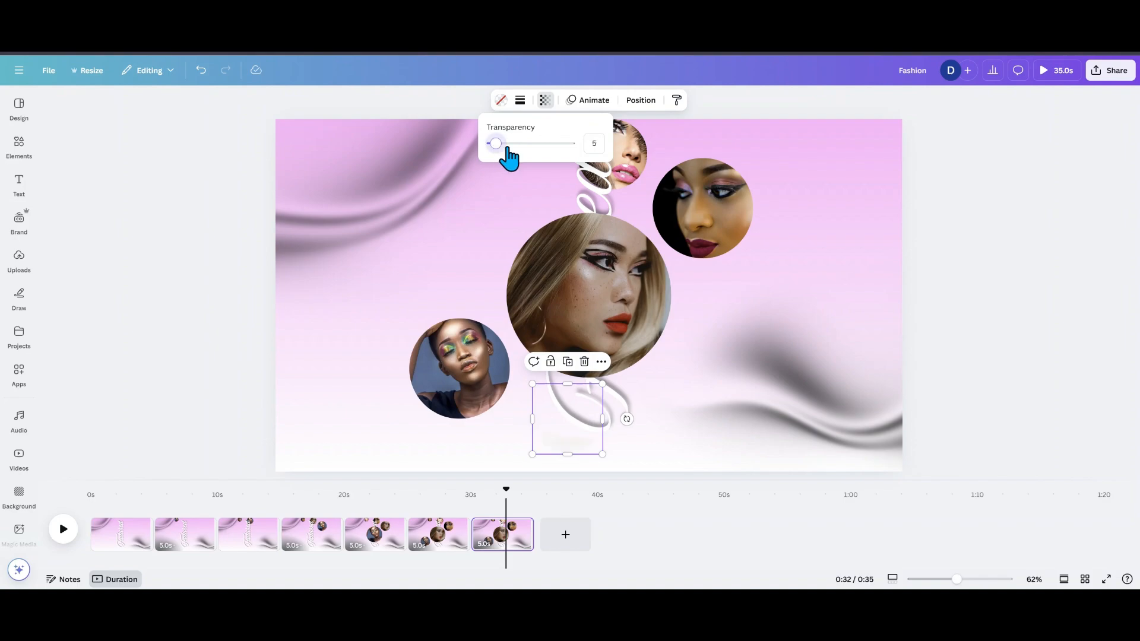
pyautogui.moveTo(508, 152); pyautogui.dragTo(587, 162)
pyautogui.click(330, 432)
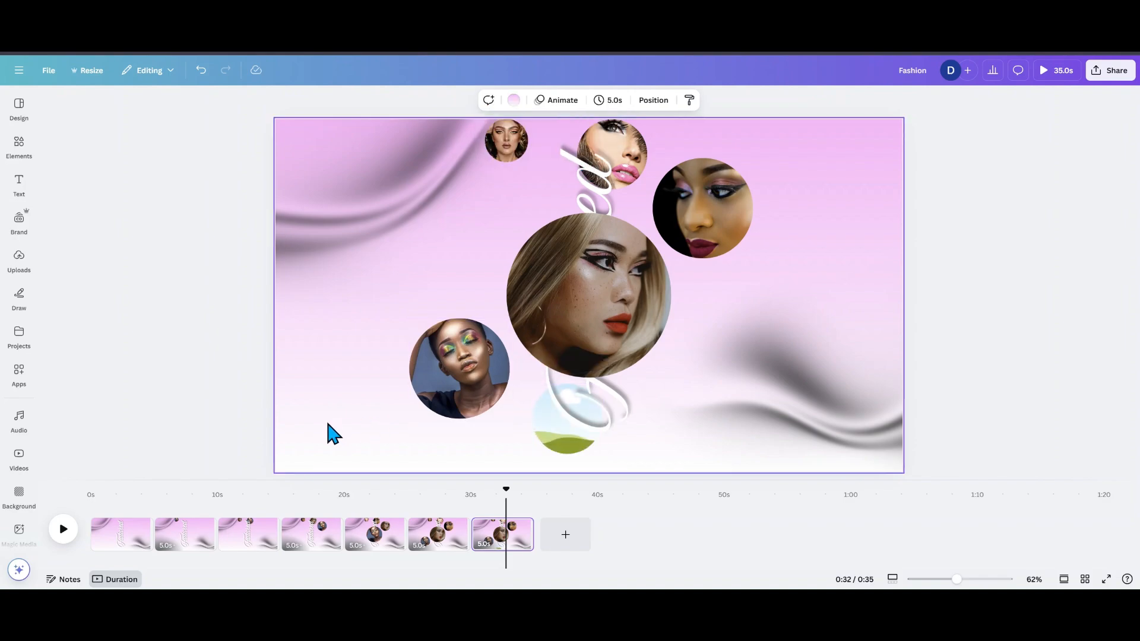
pyautogui.hotkey('ctrl', 'v')
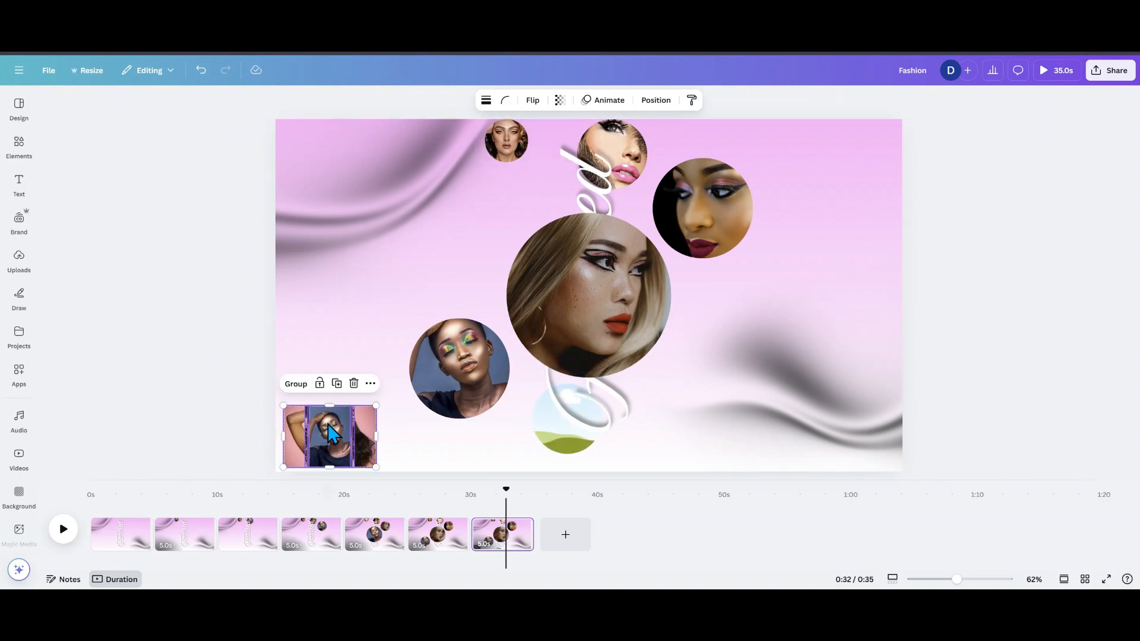
# Step: Advance the seventh page's portraits one frame, with the blue-background portrait in the sixth frame and the pink-background model in the first
pyautogui.click(337, 349)
pyautogui.moveTo(334, 434); pyautogui.dragTo(562, 442)
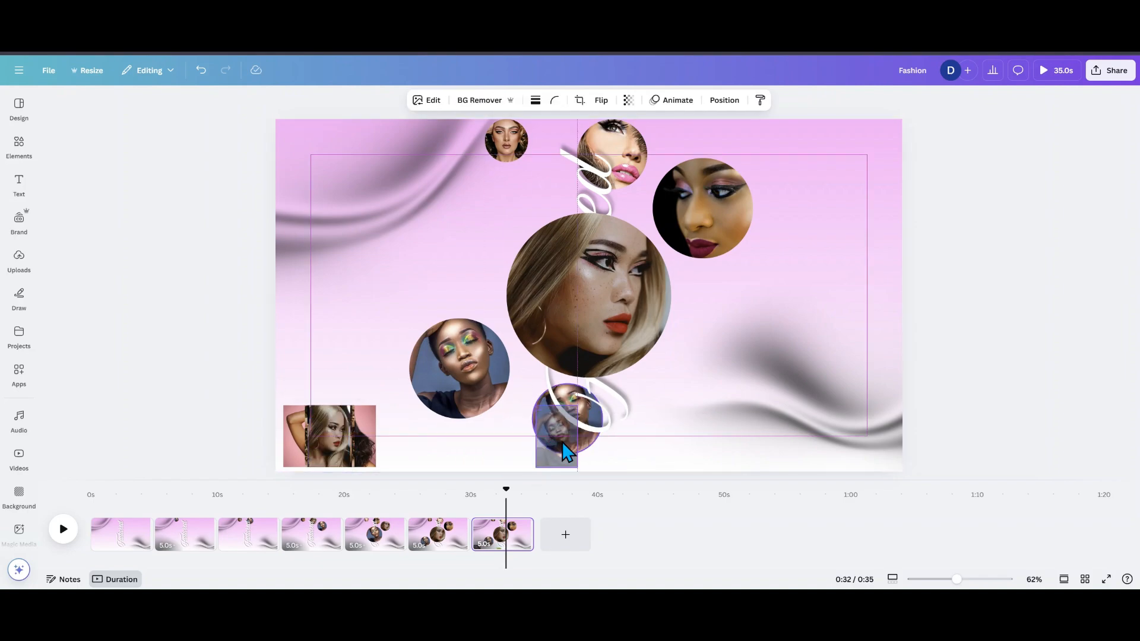
pyautogui.moveTo(346, 439); pyautogui.dragTo(557, 294)
pyautogui.moveTo(351, 438); pyautogui.dragTo(607, 126)
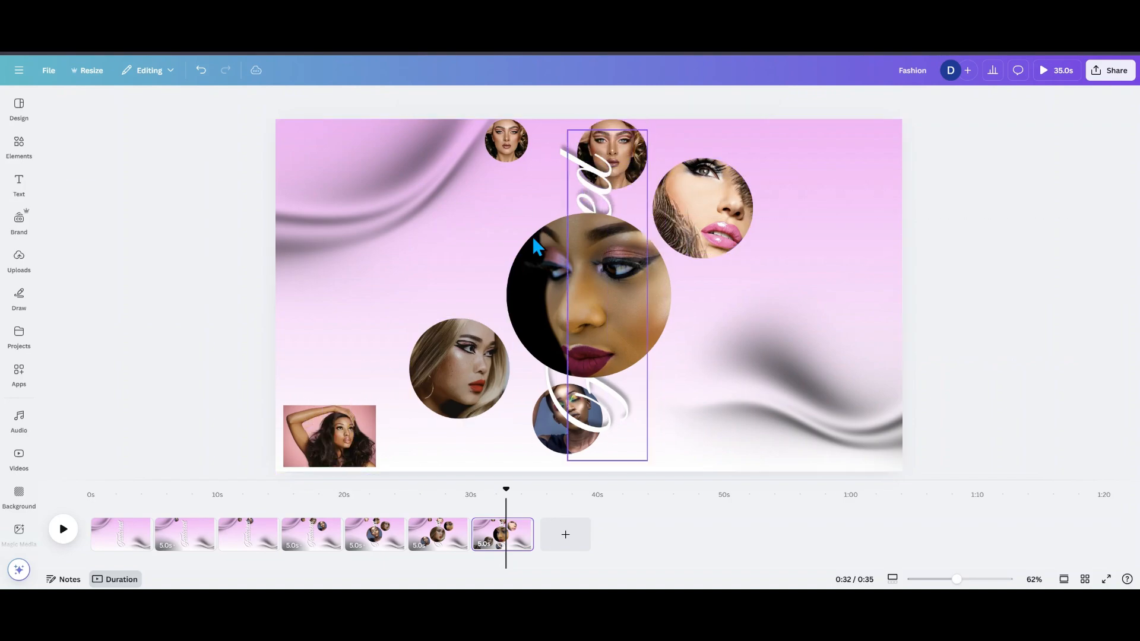
pyautogui.moveTo(333, 442); pyautogui.dragTo(506, 141)
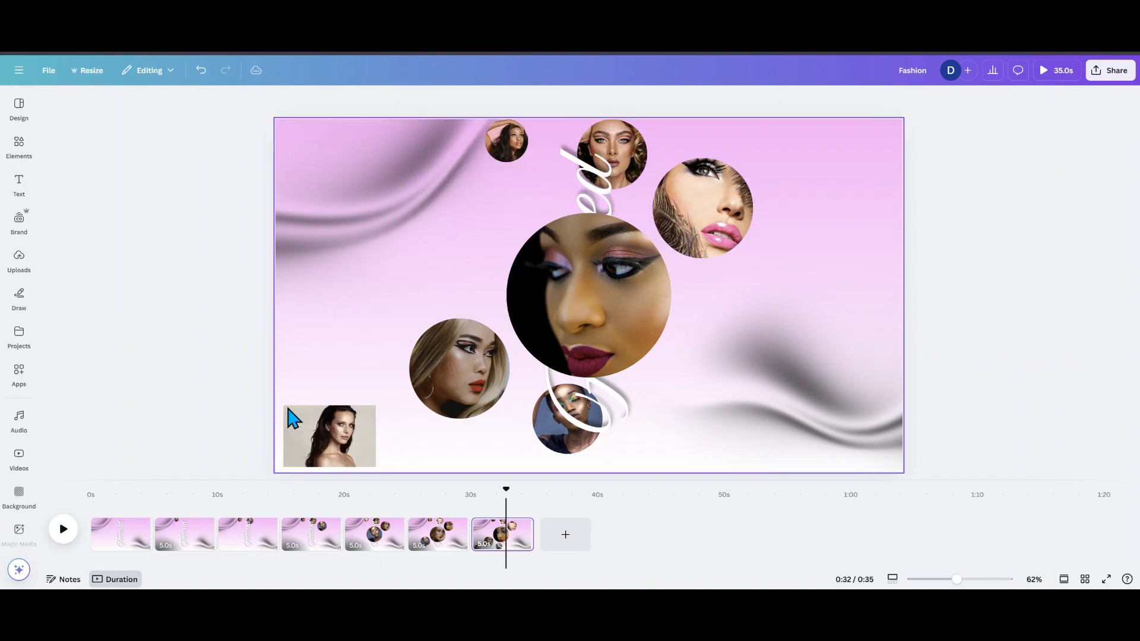
# Step: Delete the leftover brunette photo from the seventh page and duplicate that page
pyautogui.click(364, 442)
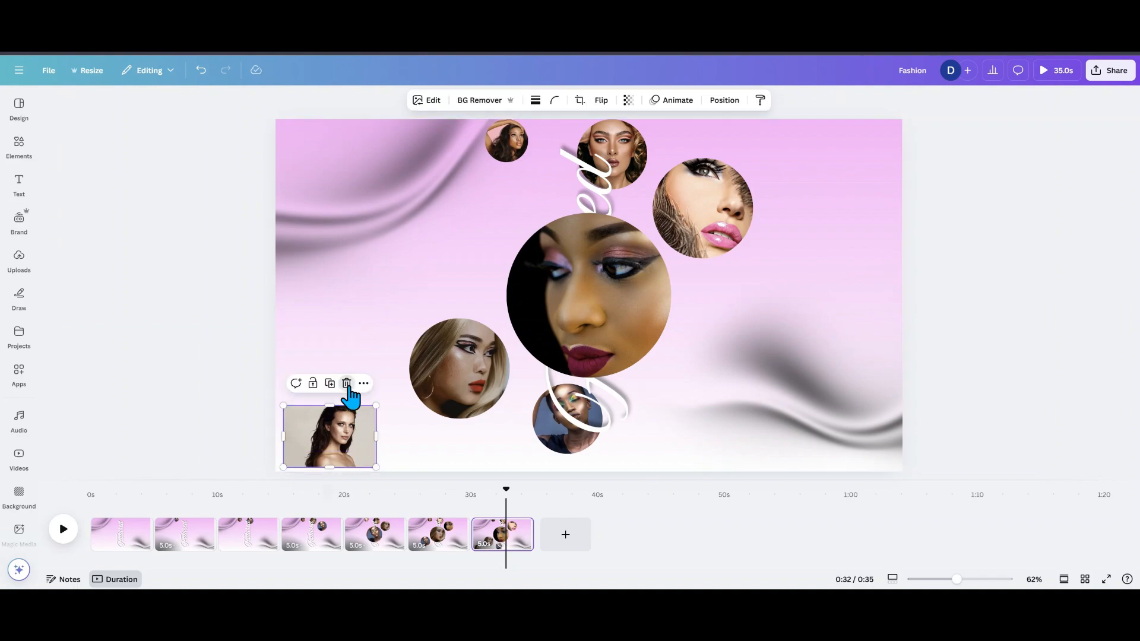
pyautogui.click(346, 387)
pyautogui.click(521, 527)
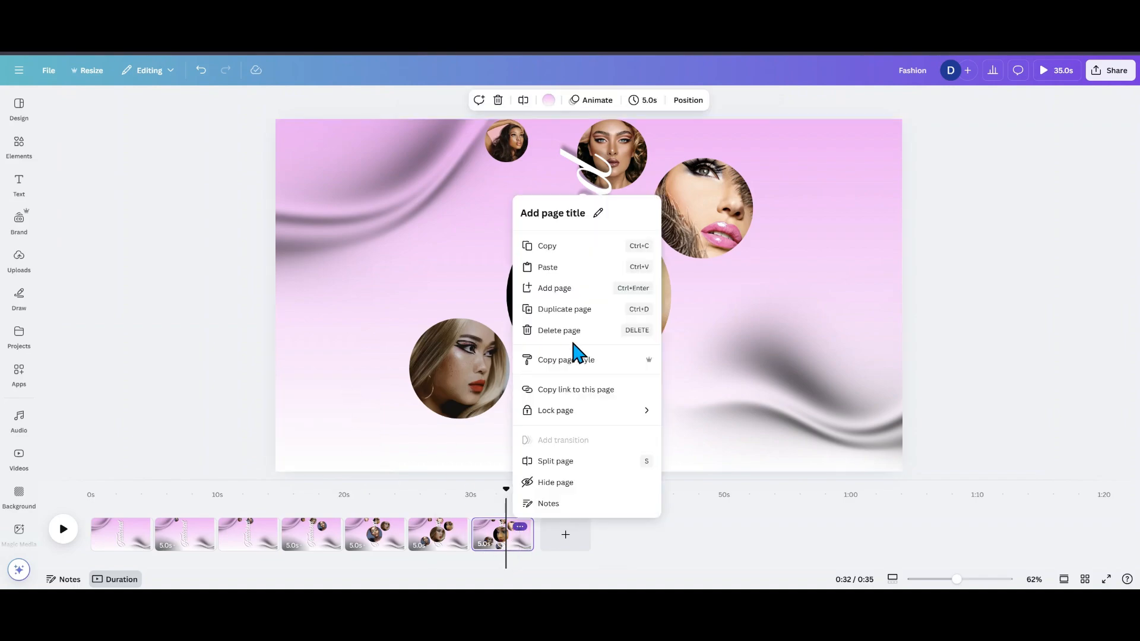
pyautogui.click(565, 309)
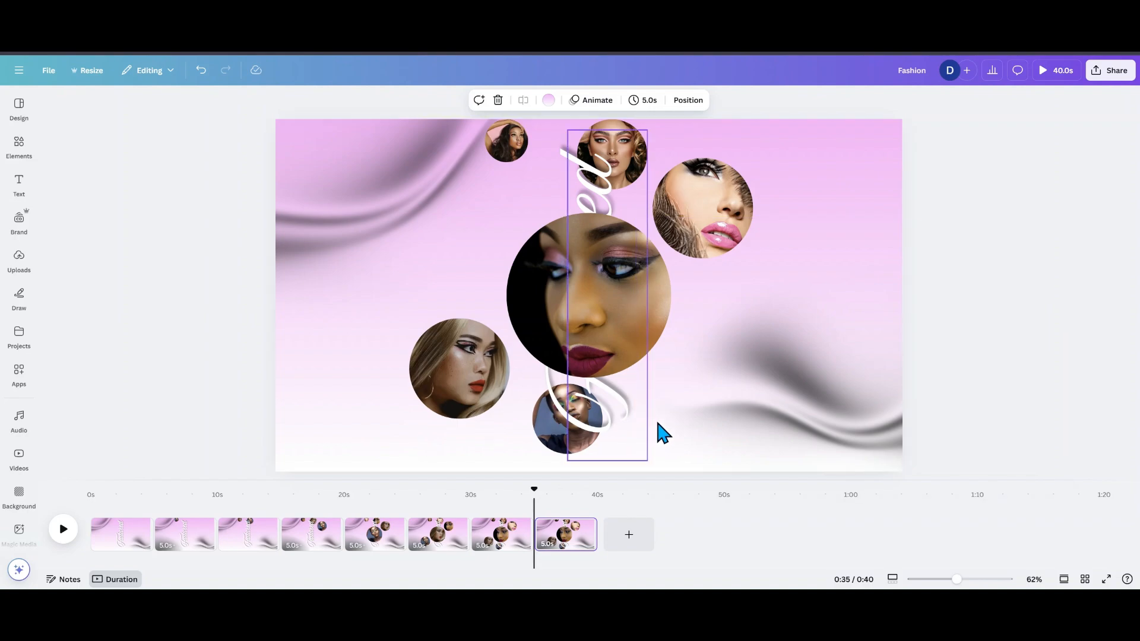
# Step: Set the transparency of the small hidden frame near the eighth page's lower edge to 100 and paste the full photo stack there
pyautogui.click(680, 450)
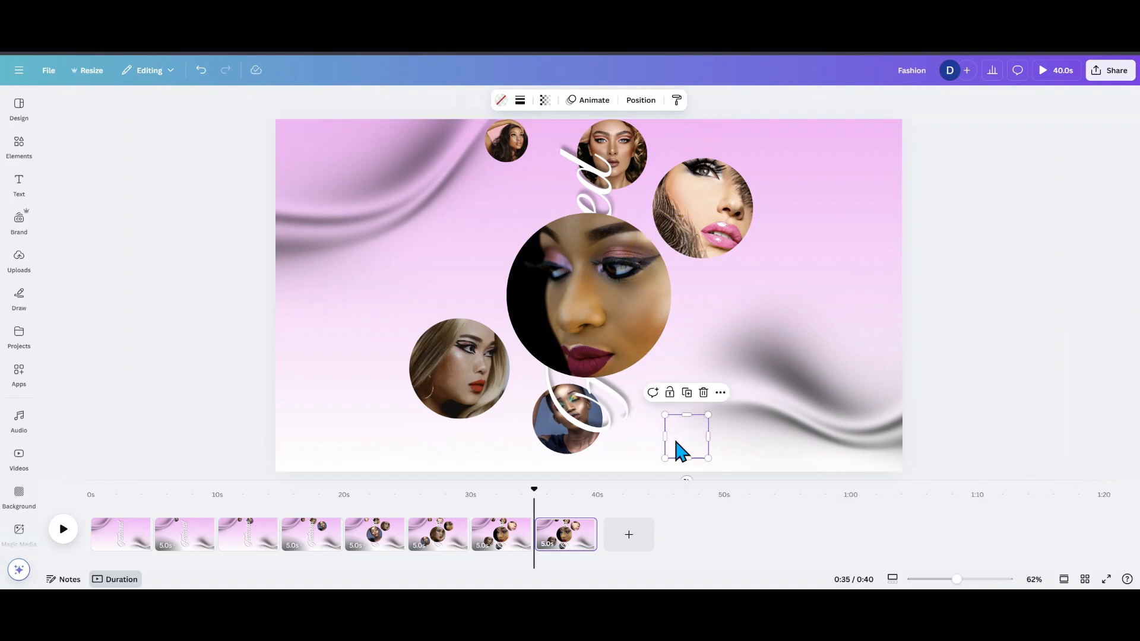
pyautogui.click(545, 101)
pyautogui.moveTo(495, 142); pyautogui.dragTo(576, 158)
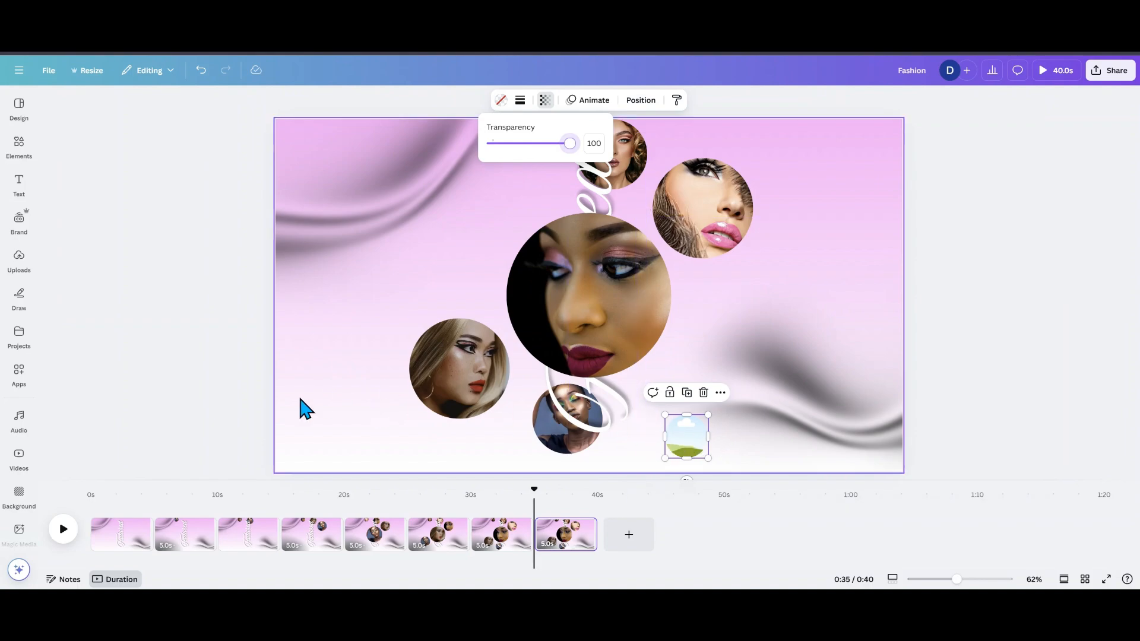
pyautogui.click(301, 419)
pyautogui.click(304, 425)
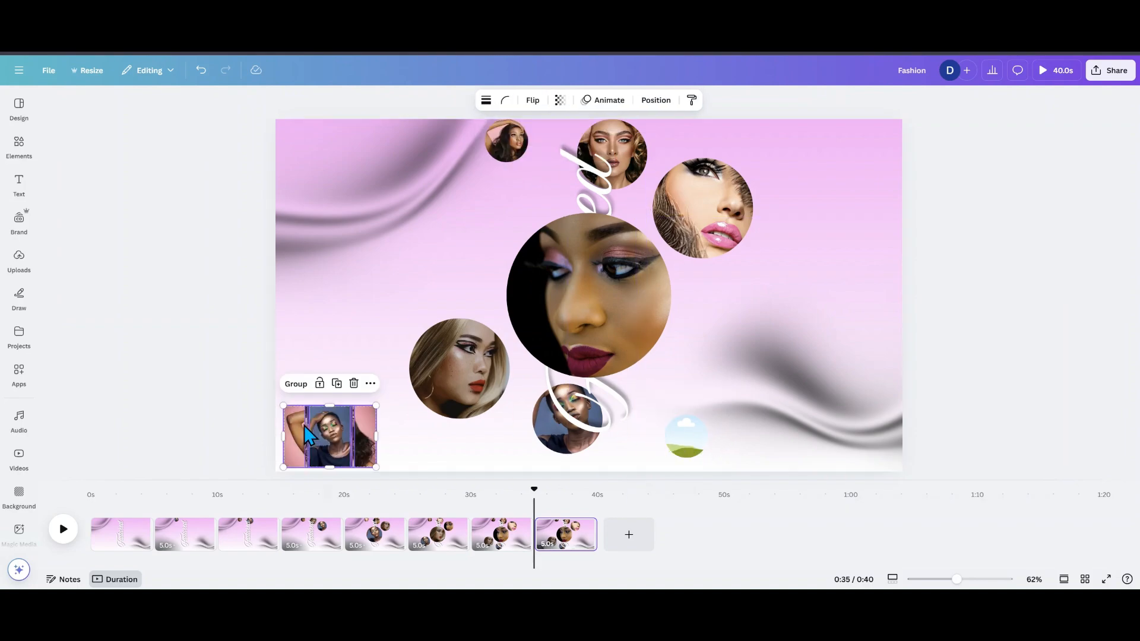
# Step: Advance the eighth page's portraits one frame, with the blue-background portrait in the seventh frame and the beige-background brunette in the first
pyautogui.moveTo(329, 444); pyautogui.dragTo(683, 439)
pyautogui.moveTo(331, 438); pyautogui.dragTo(537, 420)
pyautogui.click(365, 421)
pyautogui.moveTo(365, 422); pyautogui.dragTo(459, 371)
pyautogui.click(329, 436)
pyautogui.moveTo(330, 436); pyautogui.dragTo(703, 209)
pyautogui.moveTo(340, 414); pyautogui.dragTo(623, 120)
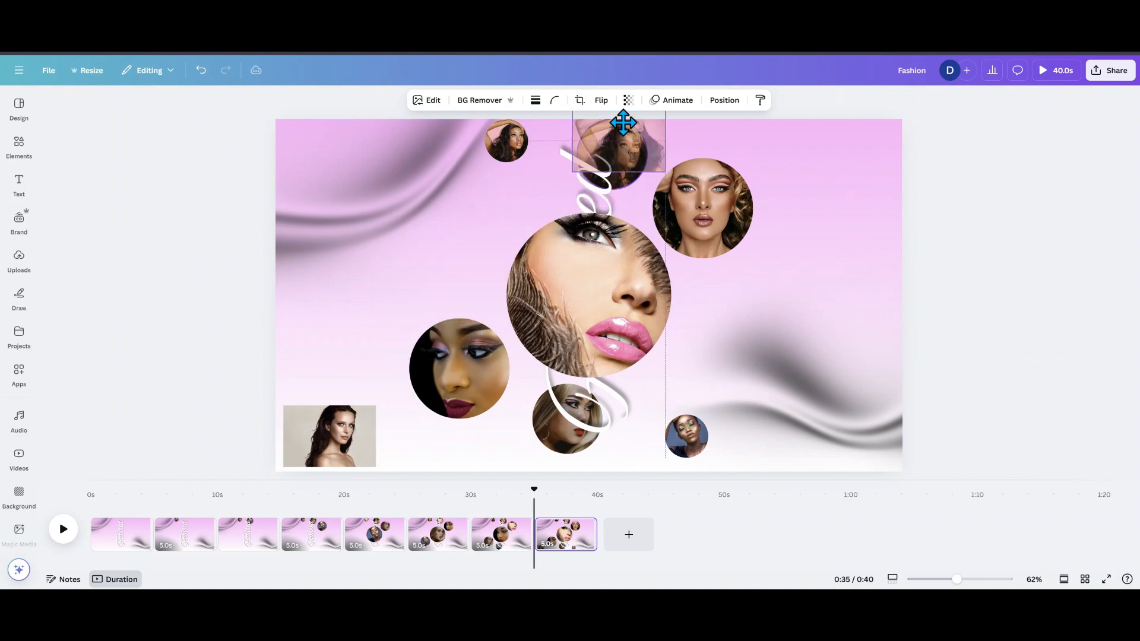
pyautogui.click(354, 440)
pyautogui.moveTo(354, 439); pyautogui.dragTo(502, 141)
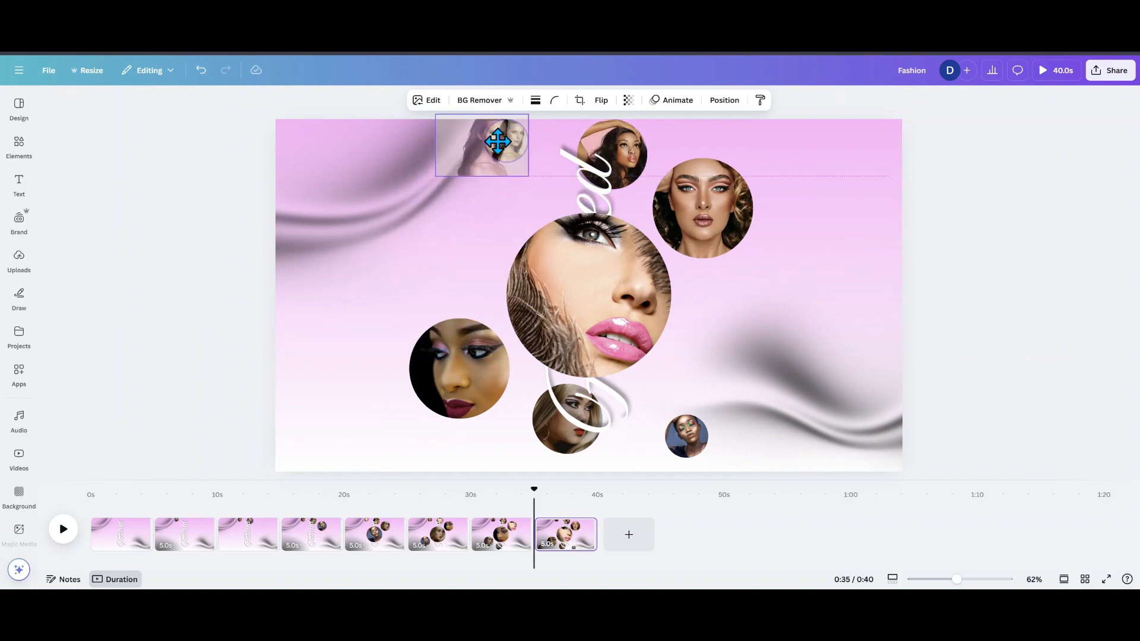
pyautogui.click(258, 308)
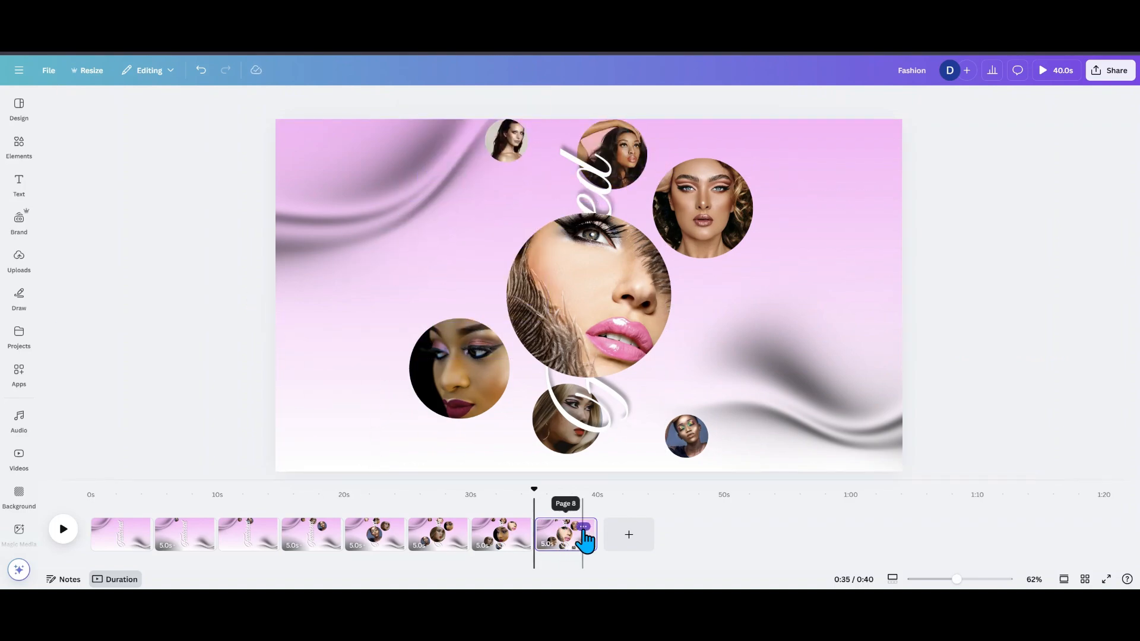
# Step: Duplicate the eighth page to create a ninth page with the same seven filled frames
pyautogui.click(583, 527)
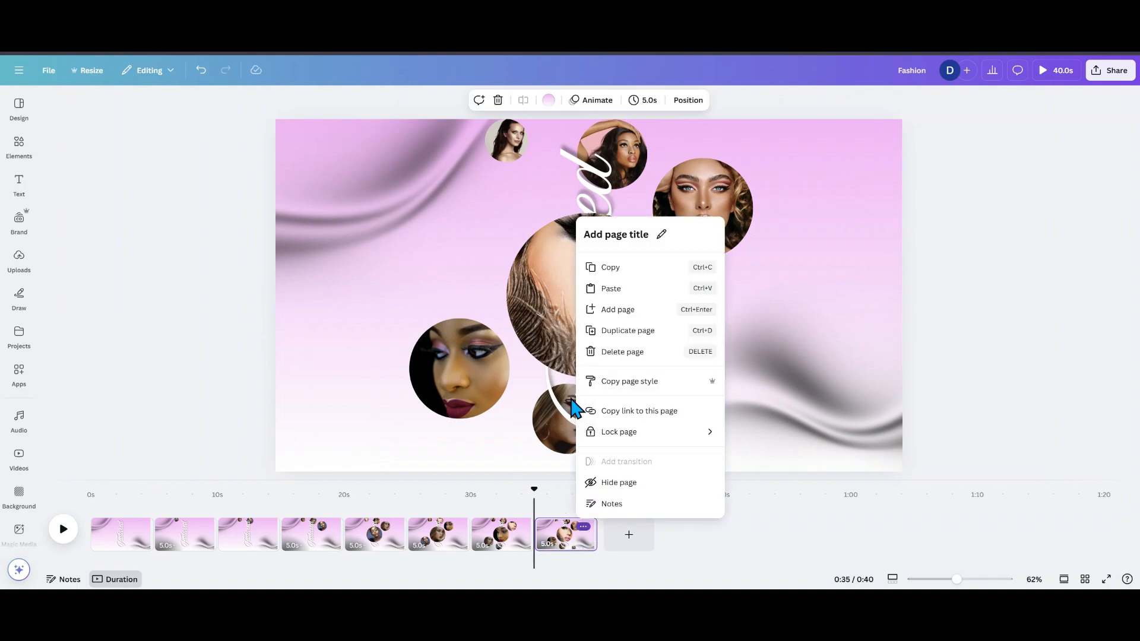
pyautogui.click(625, 332)
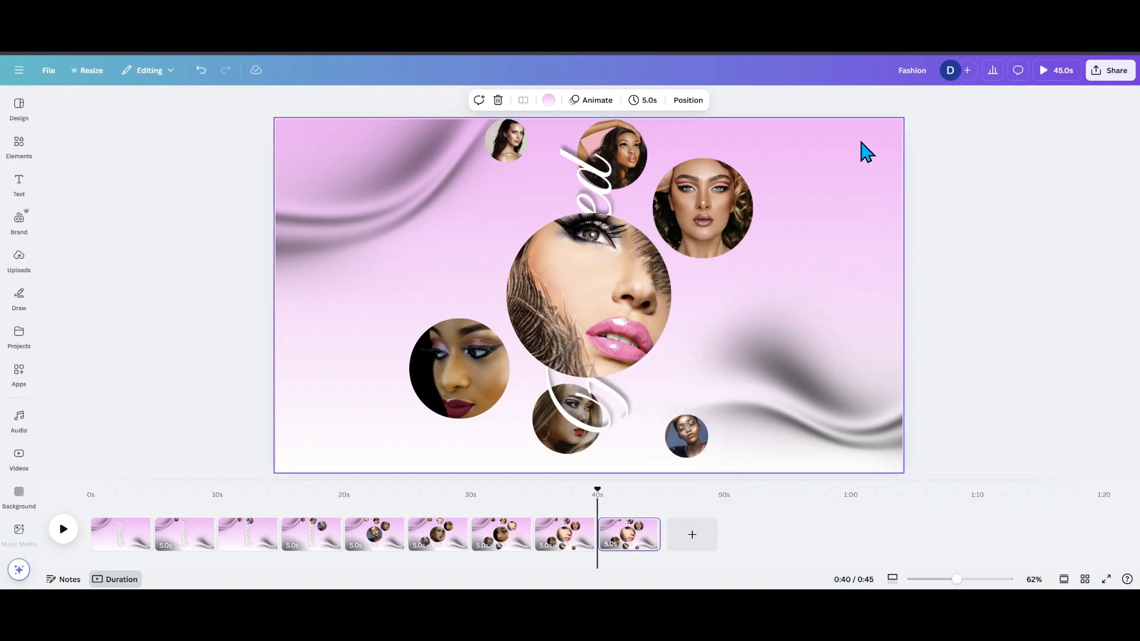
pyautogui.click(353, 435)
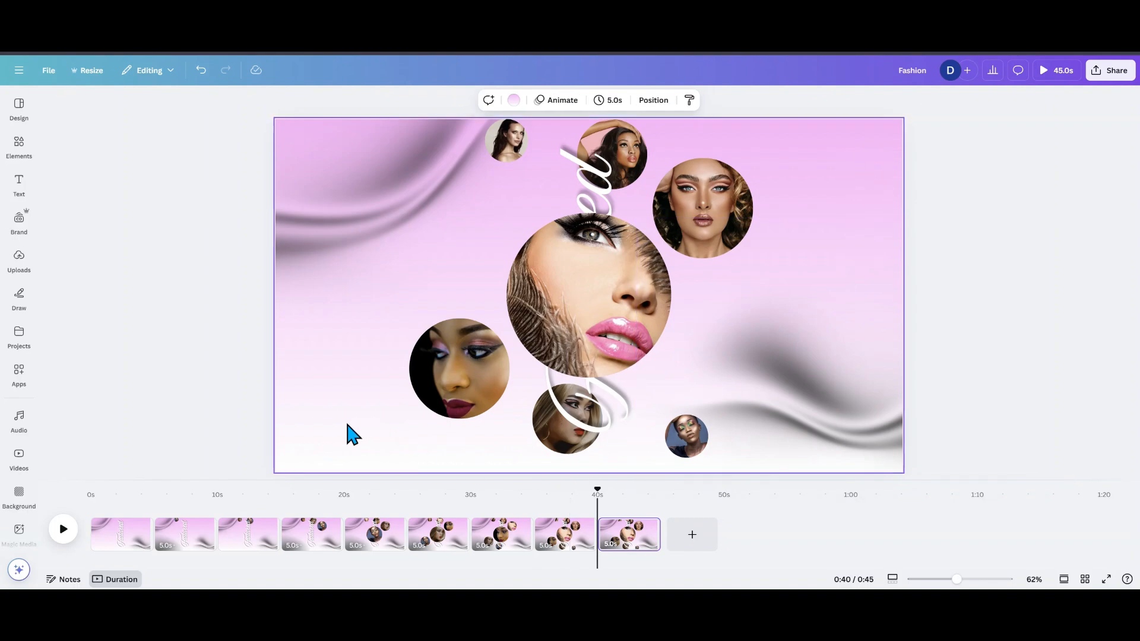
# Step: Paste the full photo stack on the ninth page and set the transparency of the small hidden frame near the page's right edge to 100
pyautogui.hotkey('ctrl', 'v')
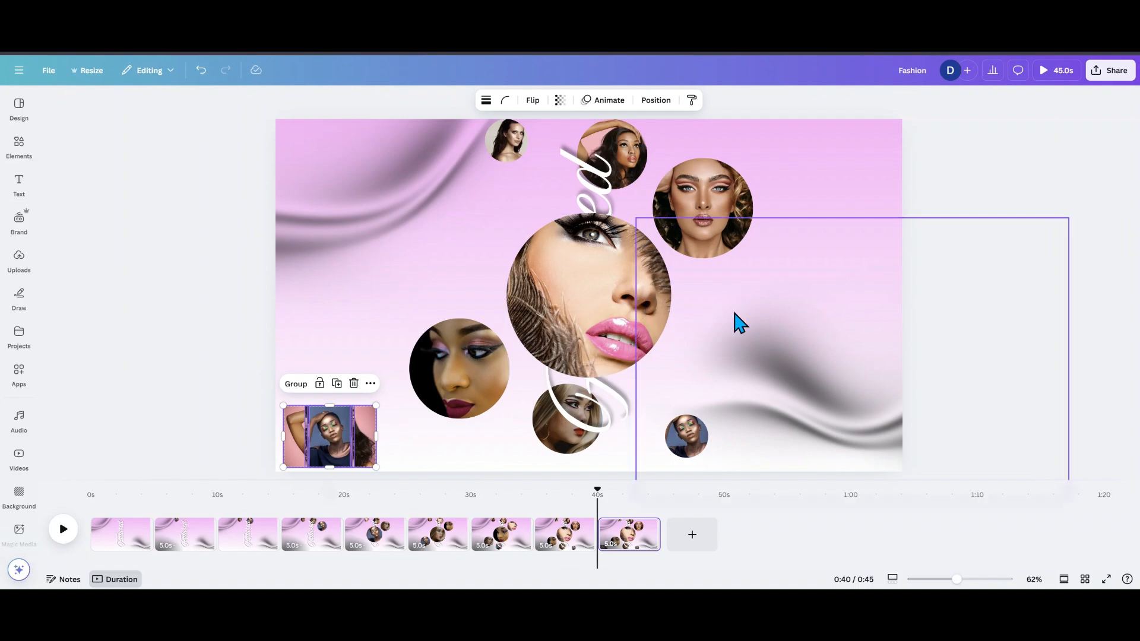
pyautogui.click(869, 389)
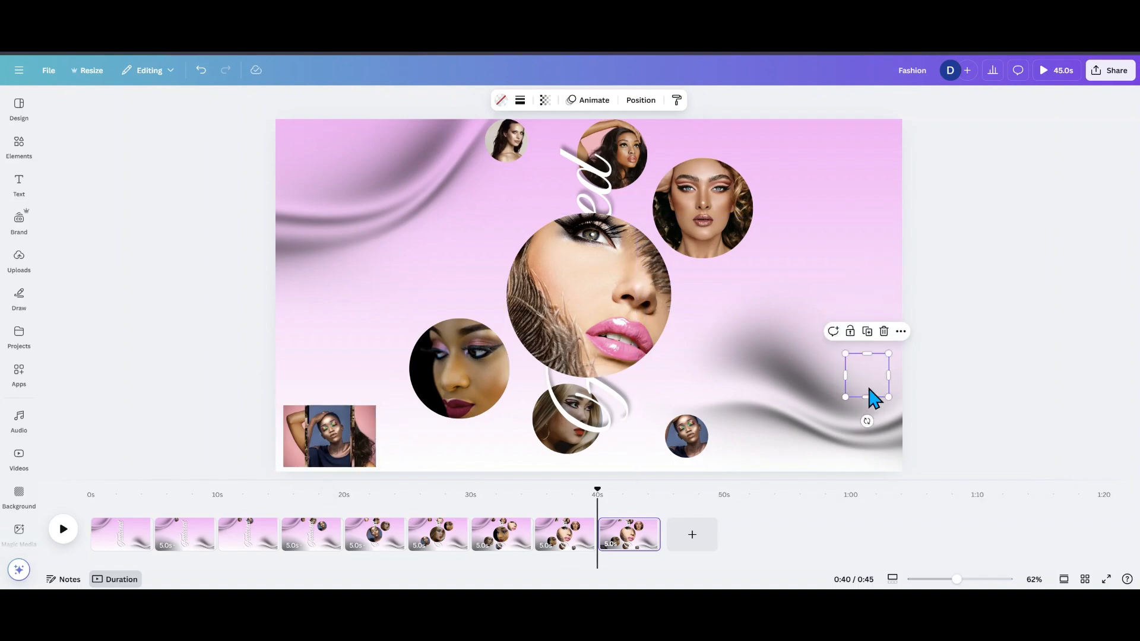
pyautogui.click(544, 101)
pyautogui.moveTo(504, 146); pyautogui.dragTo(580, 145)
# Step: Advance the ninth page's portraits one frame, with the blue-background portrait in the right-edge frame and the beige-background brunette in the second frame
pyautogui.moveTo(311, 426); pyautogui.dragTo(856, 389)
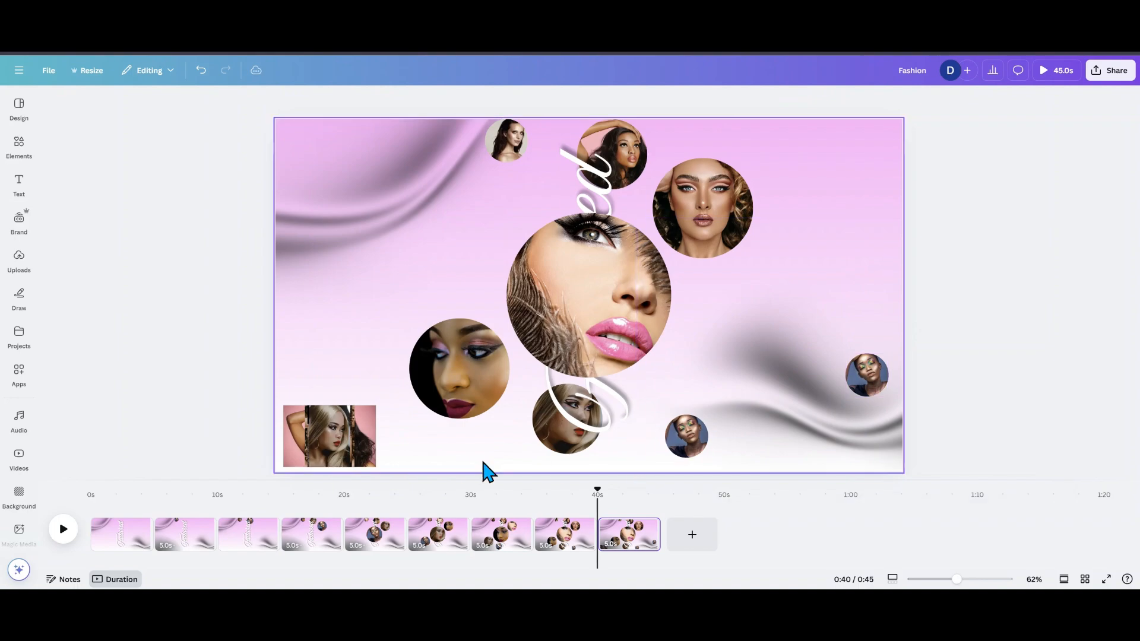
pyautogui.moveTo(323, 442); pyautogui.dragTo(688, 443)
pyautogui.moveTo(341, 458); pyautogui.dragTo(564, 421)
pyautogui.moveTo(320, 439); pyautogui.dragTo(694, 229)
pyautogui.moveTo(353, 451); pyautogui.dragTo(624, 130)
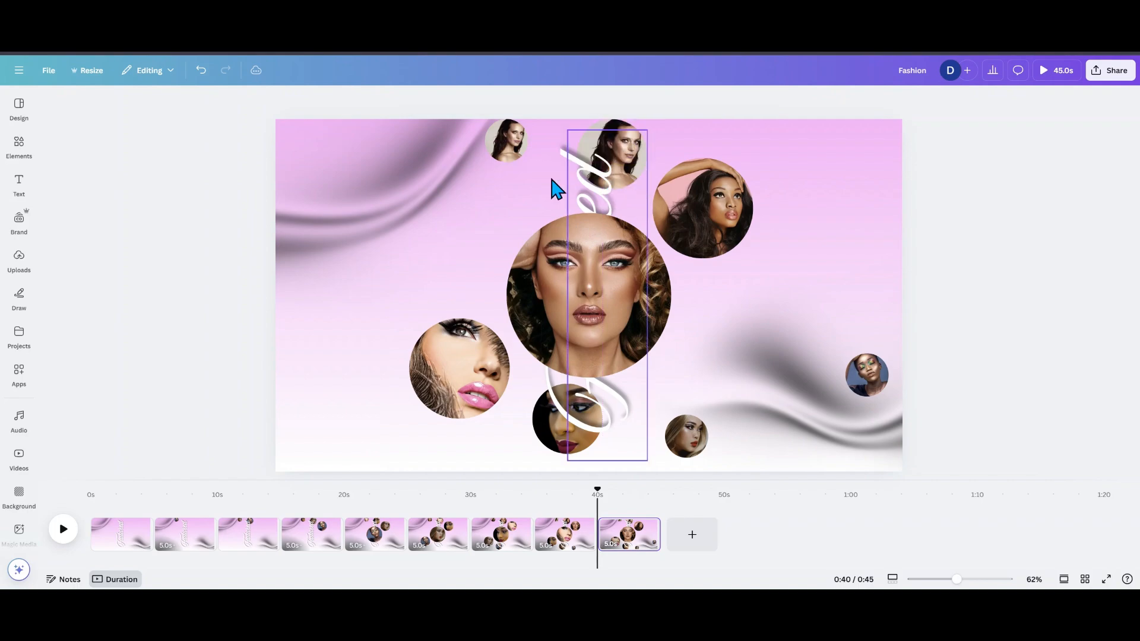
# Step: Detach and delete the leftover brunette photo from the ninth page's small top frame, and set the emptied frame's transparency to 0
pyautogui.click(510, 145)
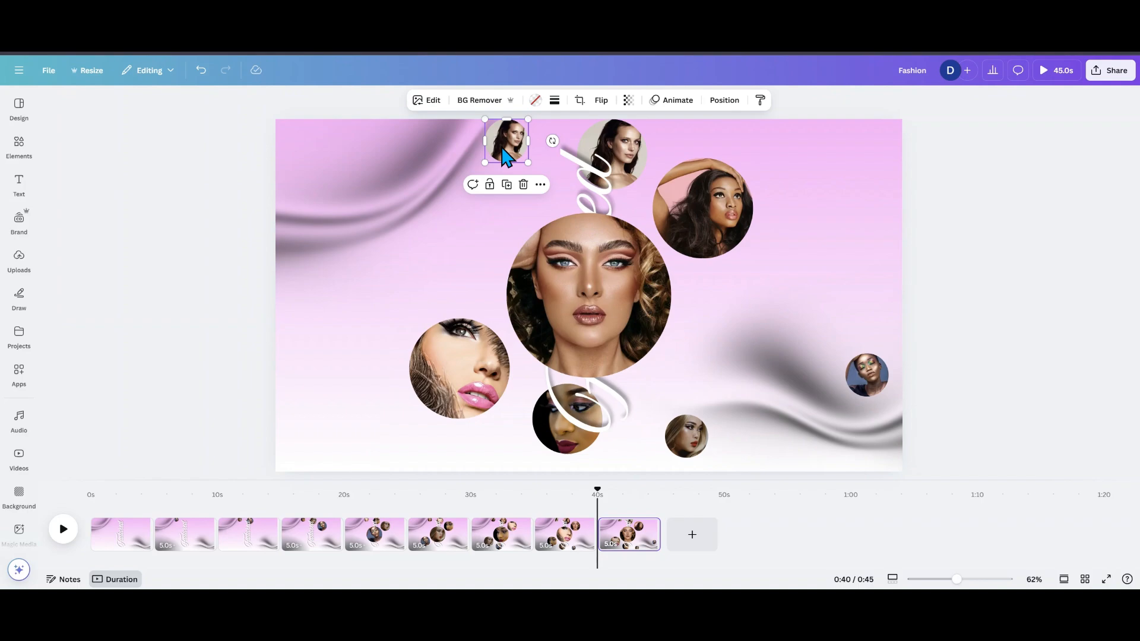
pyautogui.click(540, 185)
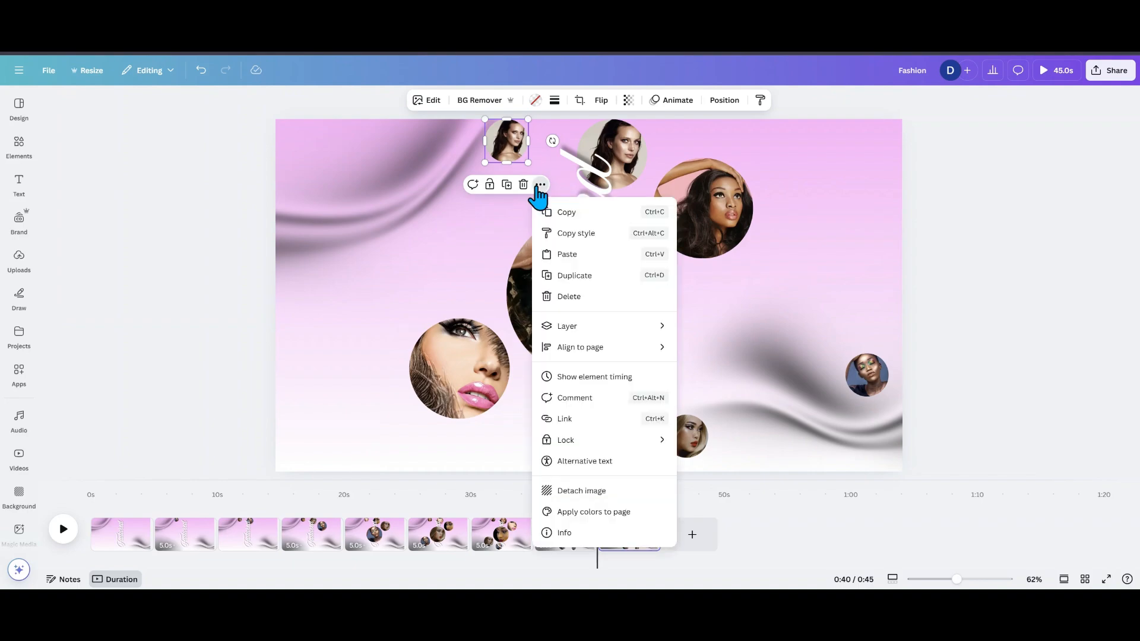
pyautogui.click(583, 491)
pyautogui.click(606, 133)
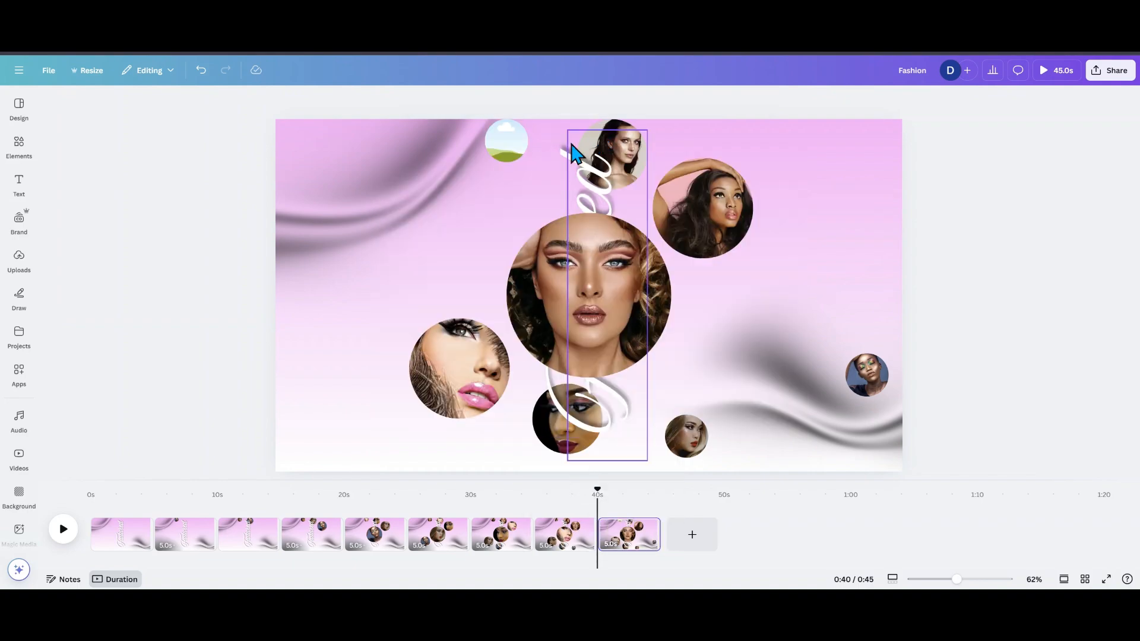
pyautogui.click(506, 141)
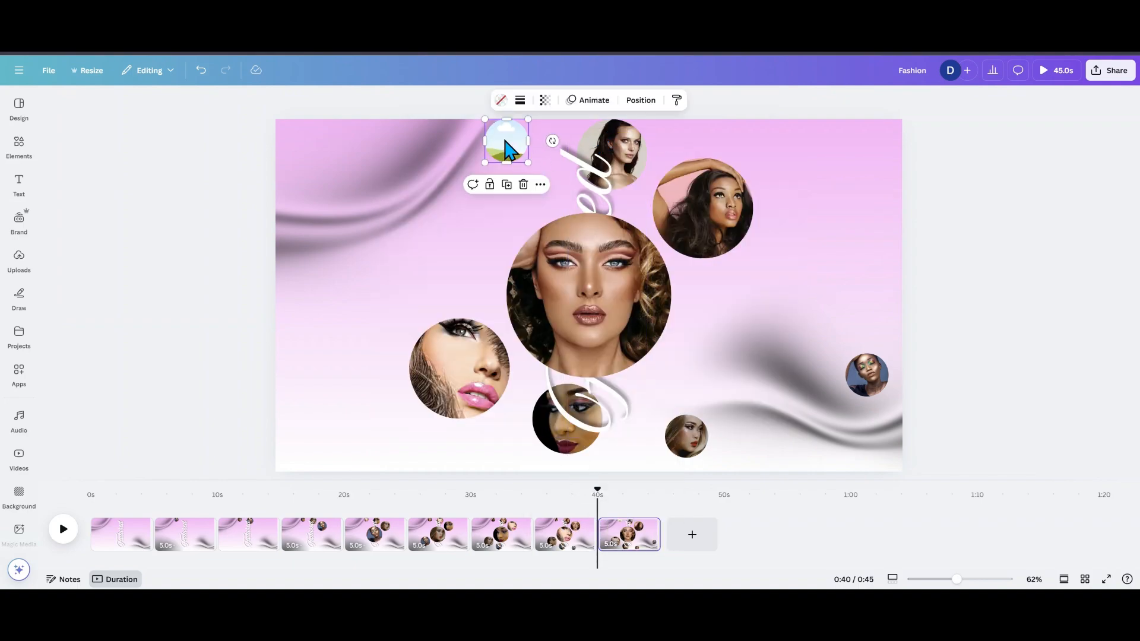
pyautogui.click(545, 101)
pyautogui.moveTo(565, 149); pyautogui.dragTo(469, 143)
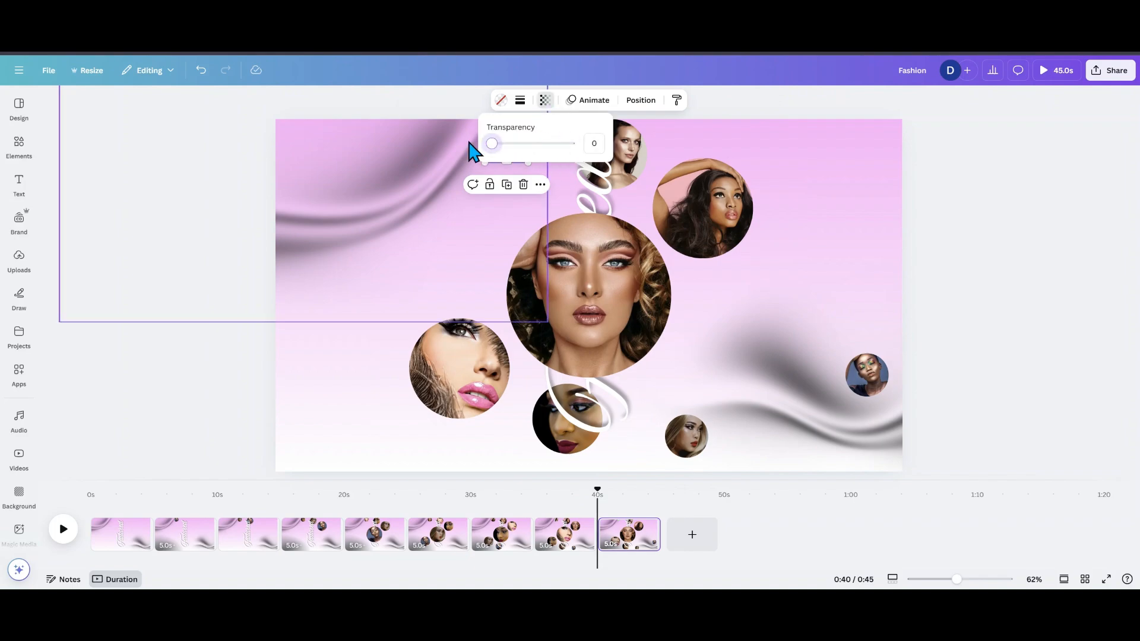
pyautogui.click(426, 224)
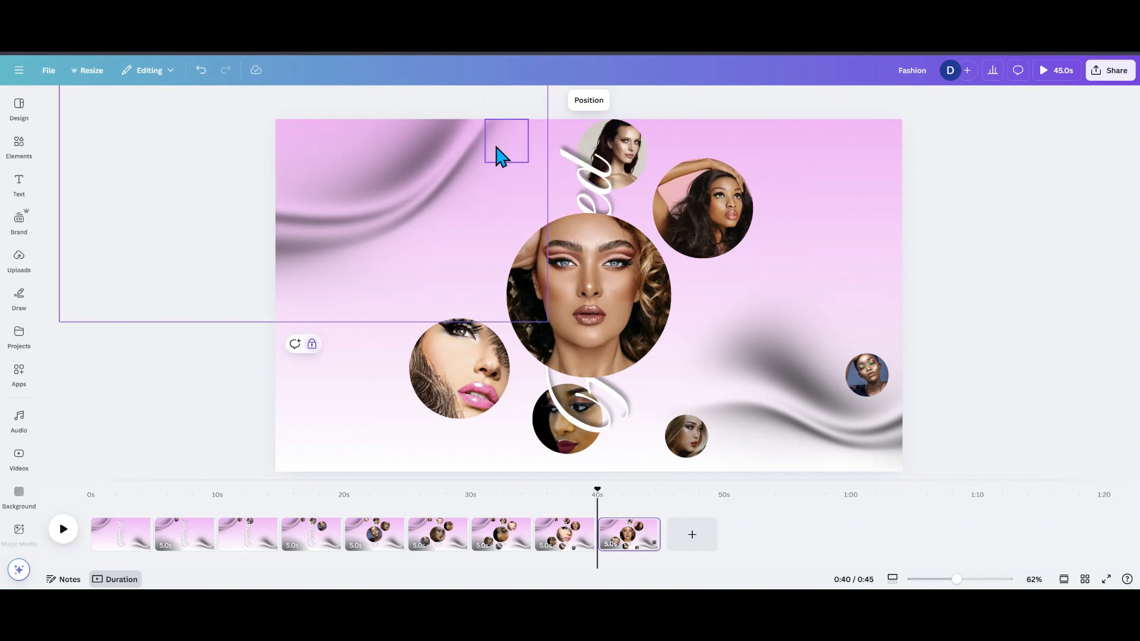
# Step: Duplicate the ninth page to create a tenth page
pyautogui.click(647, 527)
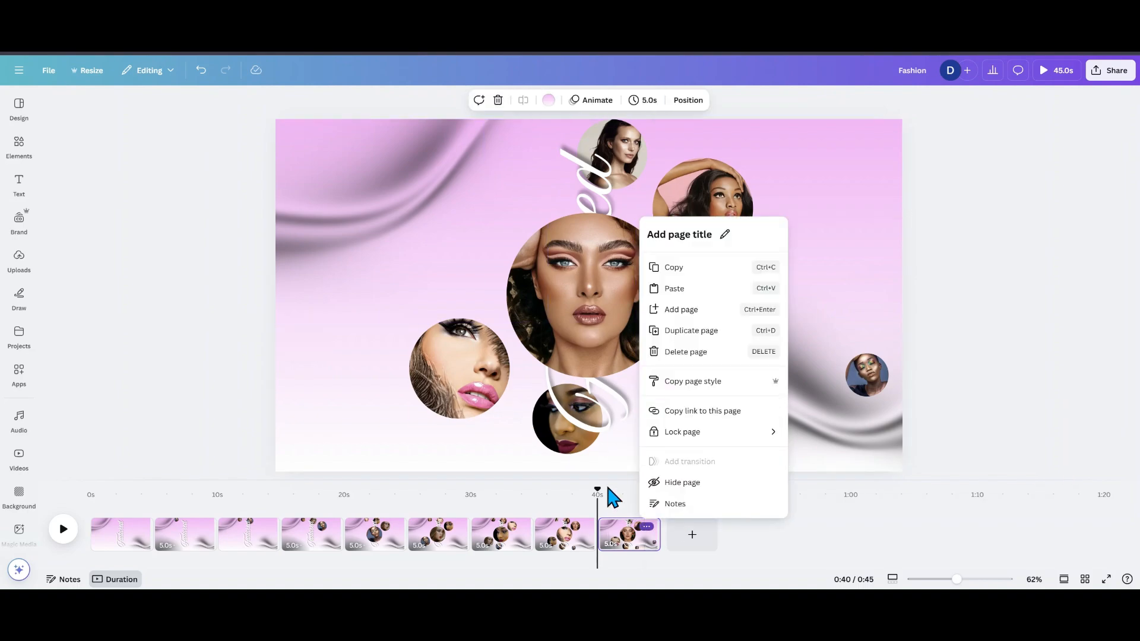
pyautogui.click(710, 333)
pyautogui.click(318, 451)
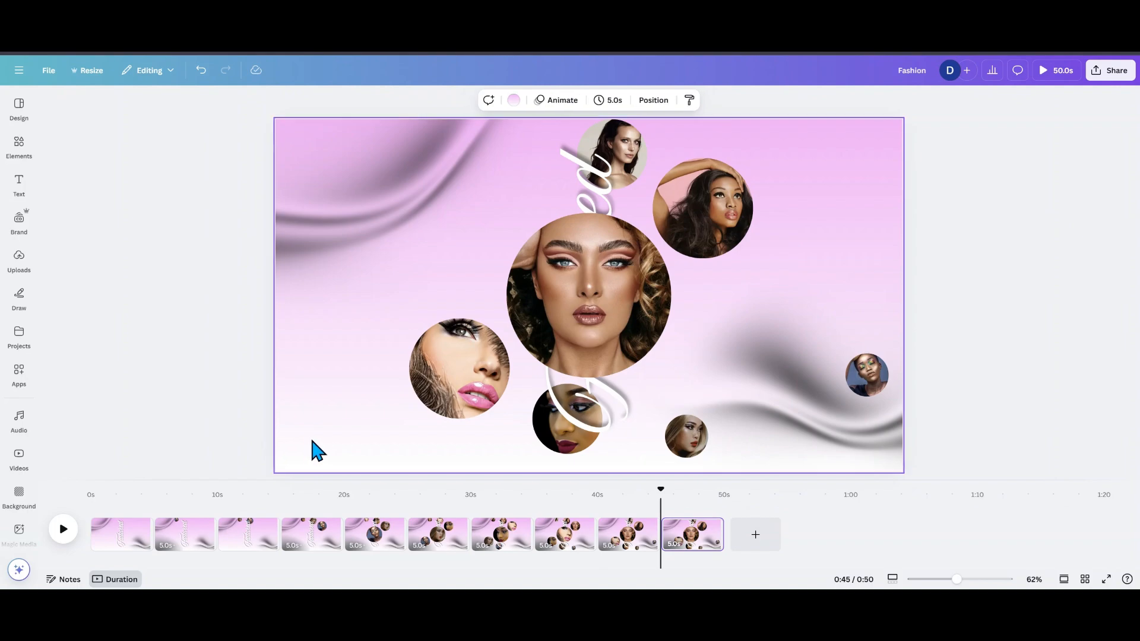
# Step: Paste the photo stack on the tenth page and set the transparency of the hidden frame above the right-edge portrait to 100
pyautogui.hotkey('ctrl', 'v')
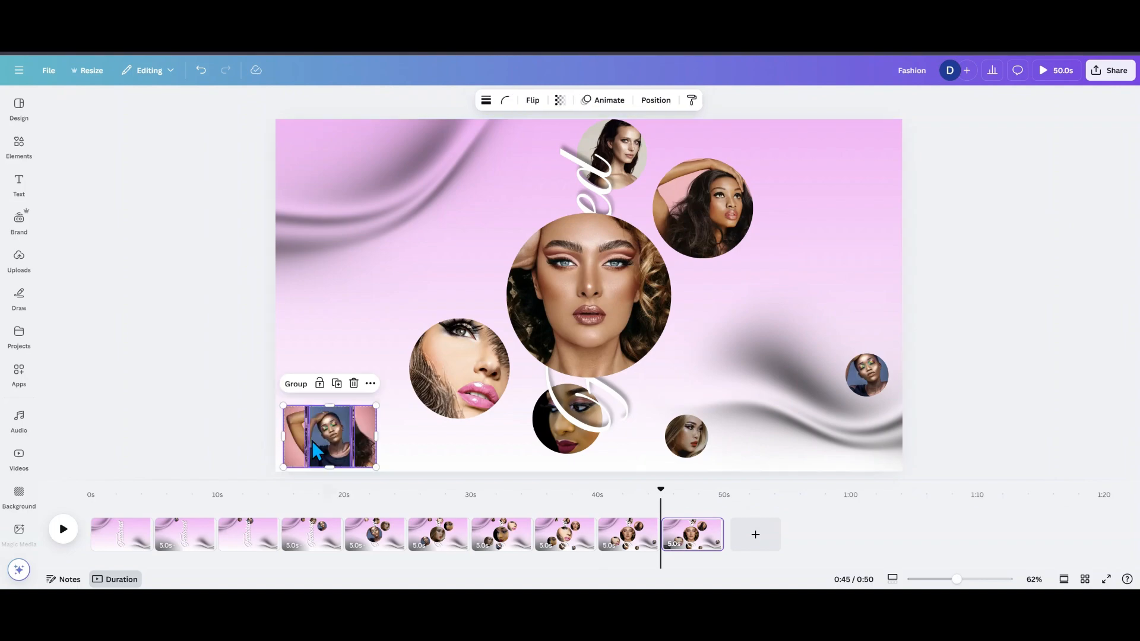
pyautogui.click(883, 360)
pyautogui.click(545, 101)
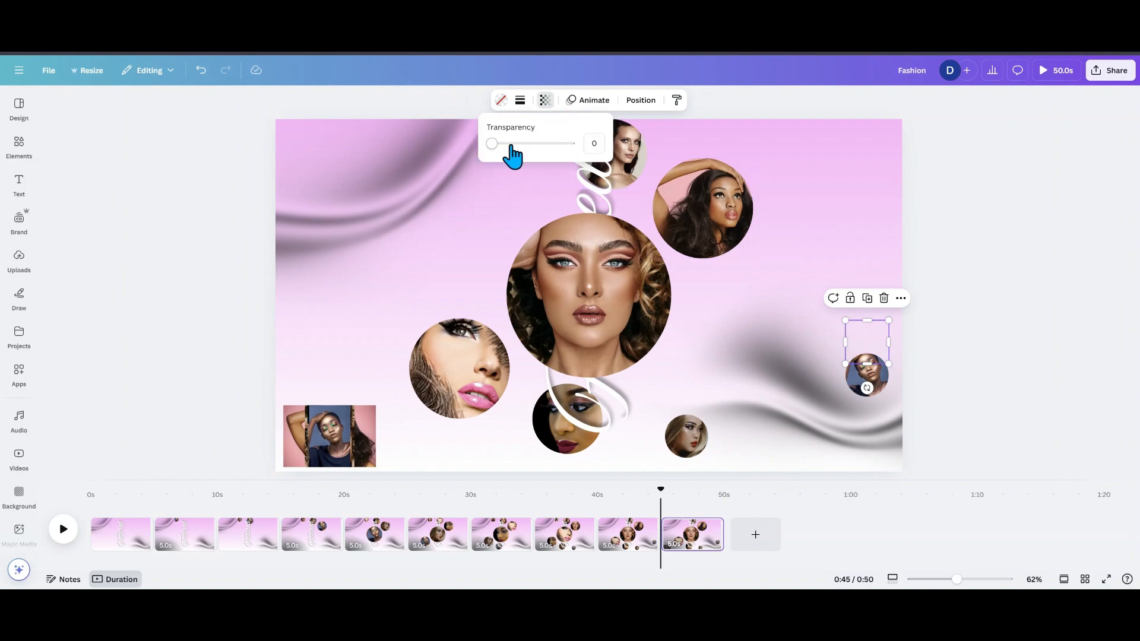
pyautogui.moveTo(492, 149); pyautogui.dragTo(580, 143)
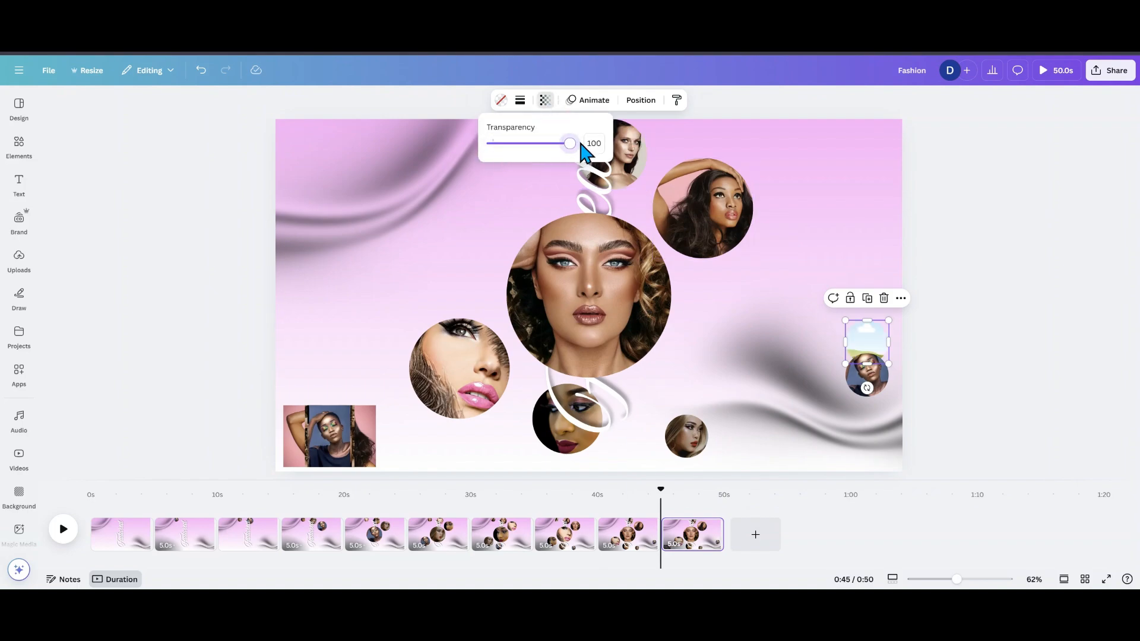
# Step: Advance the tenth page's portraits one frame, with the blue-background portrait in the upper right-edge frame and the beige-background brunette in the upper-right circle
pyautogui.moveTo(346, 461); pyautogui.dragTo(859, 345)
pyautogui.moveTo(422, 433); pyautogui.dragTo(543, 410)
pyautogui.moveTo(336, 440); pyautogui.dragTo(568, 323)
pyautogui.moveTo(357, 443); pyautogui.dragTo(701, 219)
# Step: Detach and delete the leftover brunette photo above the tenth page's "Featured" title, and set the emptied frame's transparency to 0
pyautogui.click(632, 139)
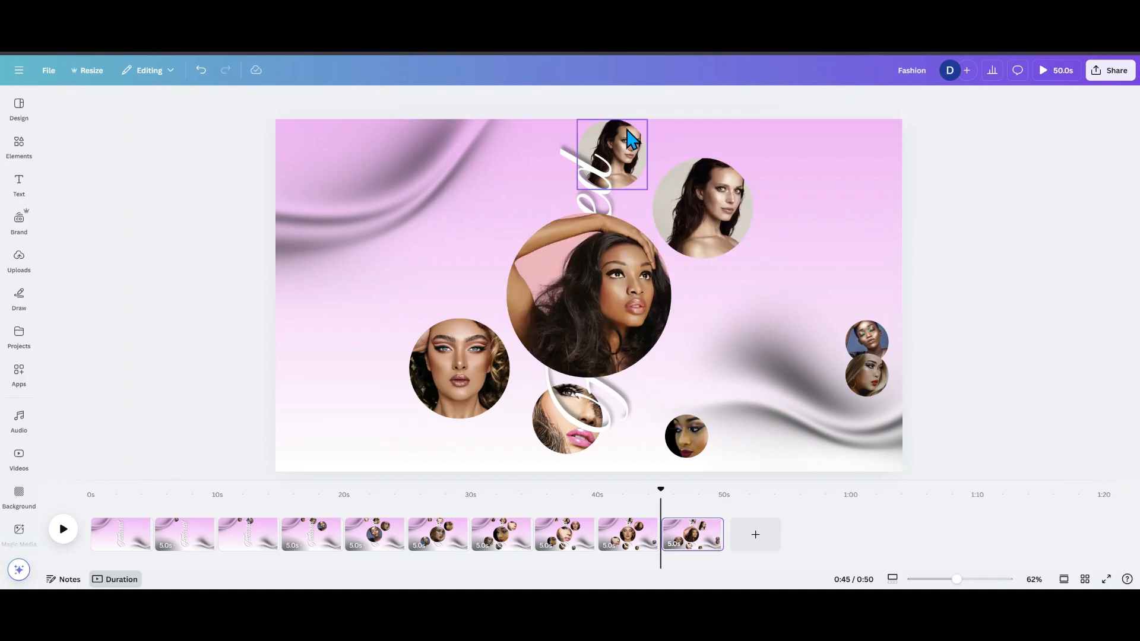
pyautogui.rightClick(632, 139)
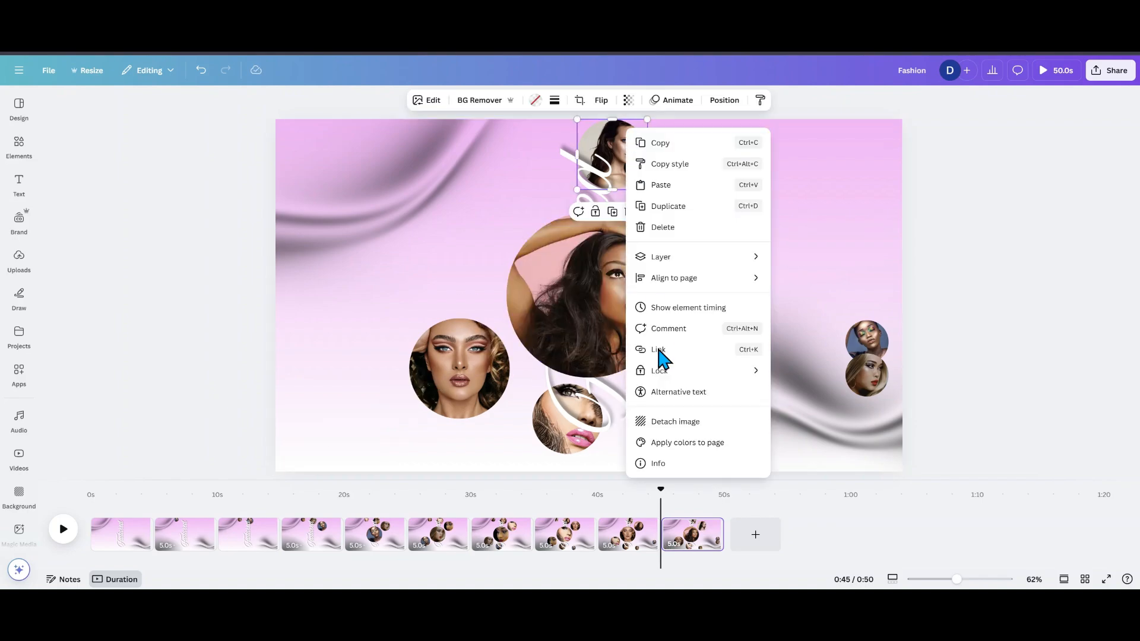
pyautogui.click(677, 421)
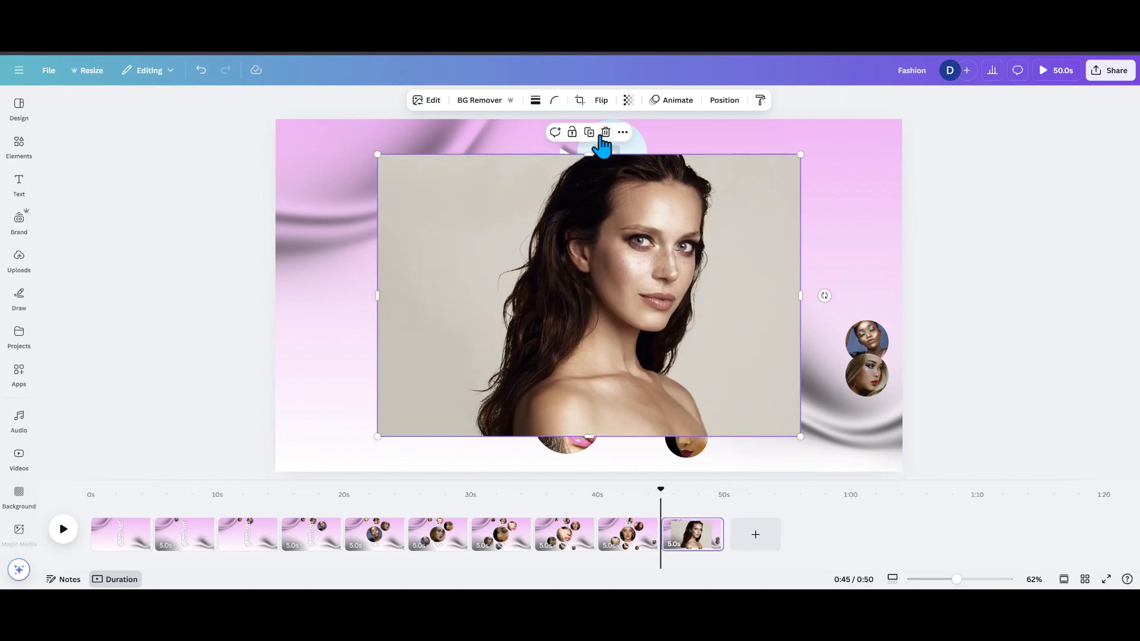
pyautogui.click(605, 132)
pyautogui.click(616, 138)
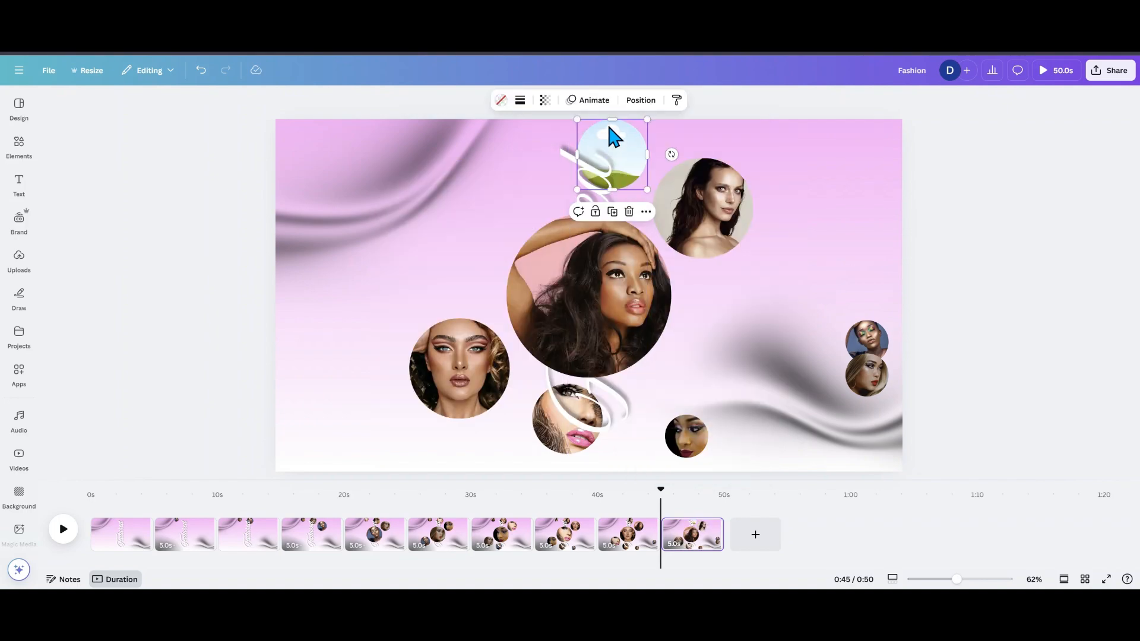
pyautogui.click(545, 101)
pyautogui.moveTo(569, 146); pyautogui.dragTo(478, 145)
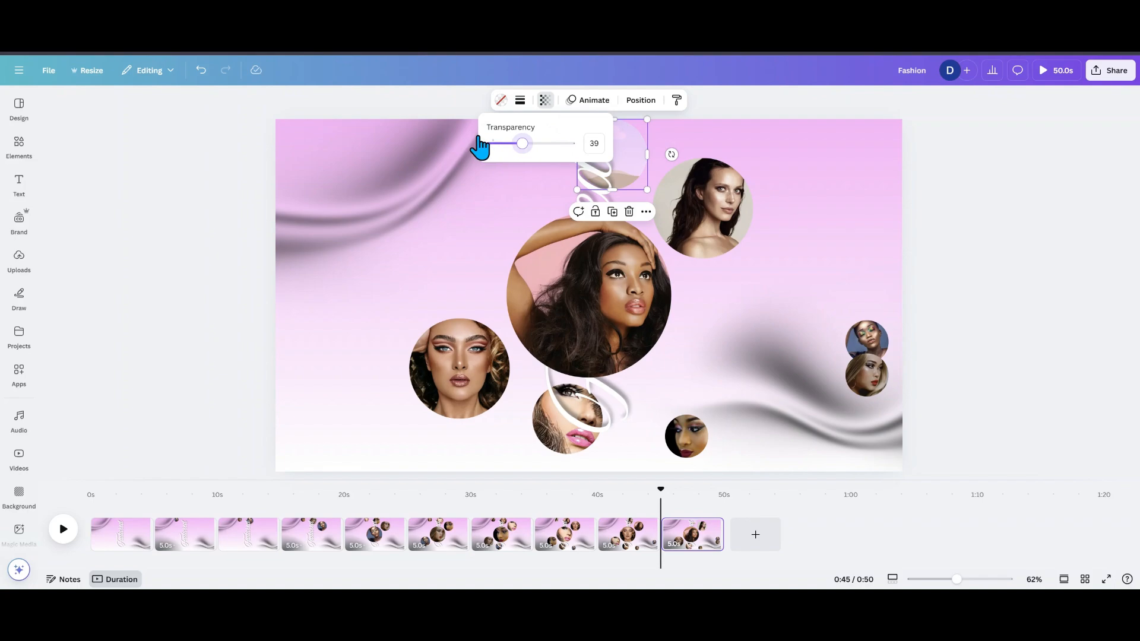
# Step: Duplicate the tenth page to create an eleventh page
pyautogui.click(706, 535)
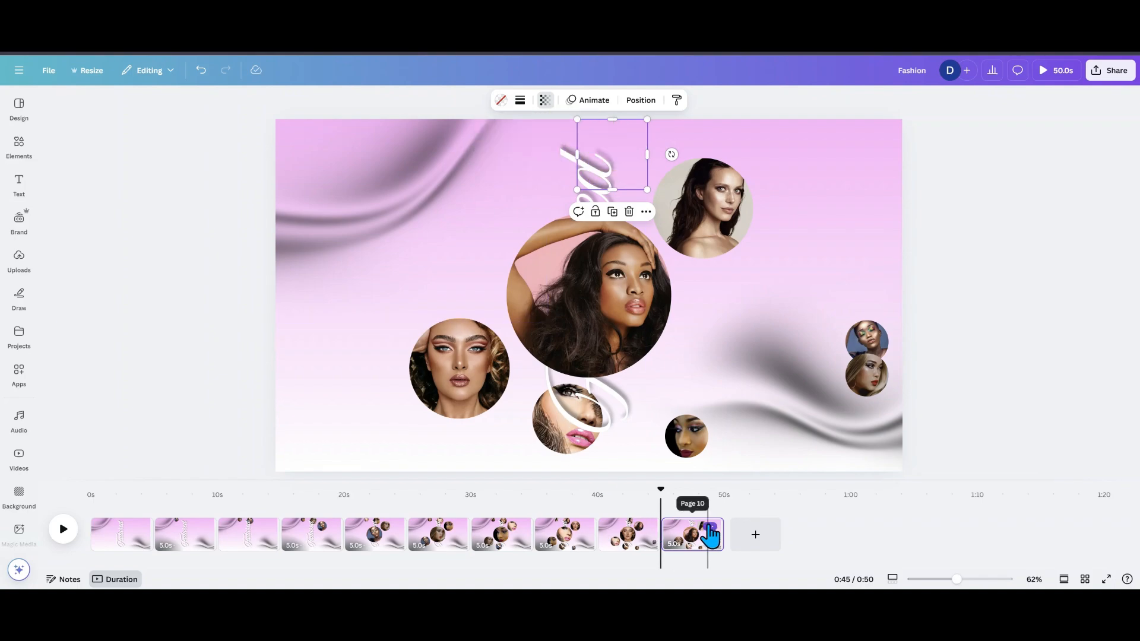
pyautogui.click(710, 526)
pyautogui.click(744, 334)
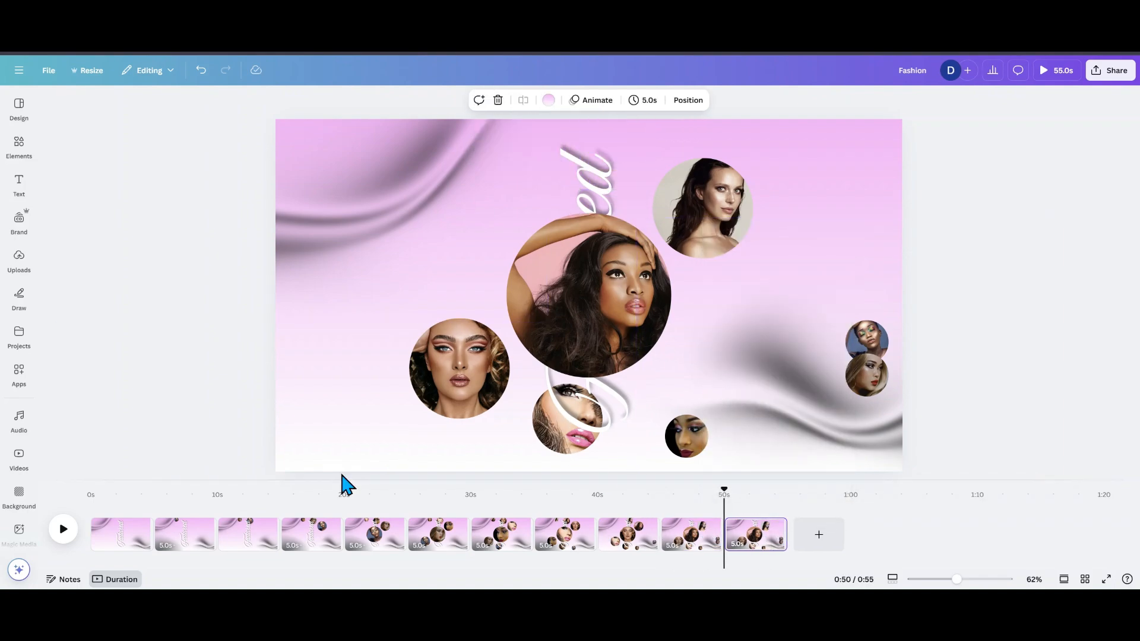
# Step: Paste the photo stack on the eleventh page and set the transparency of the hidden frame above the two right-edge portraits to 100
pyautogui.click(369, 436)
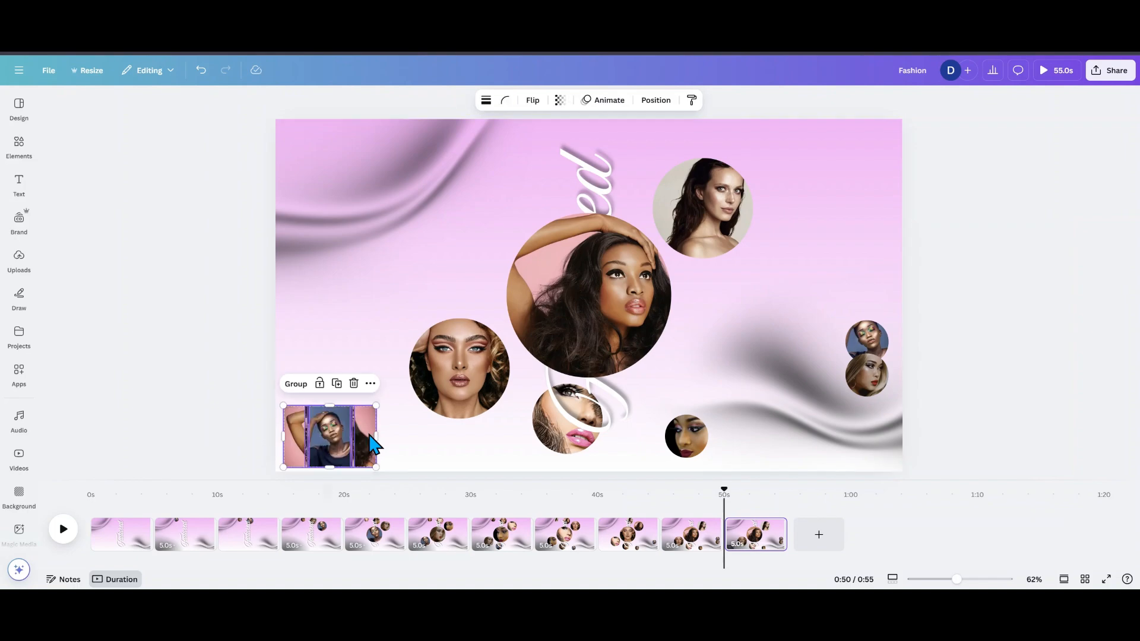
pyautogui.click(871, 320)
pyautogui.click(544, 101)
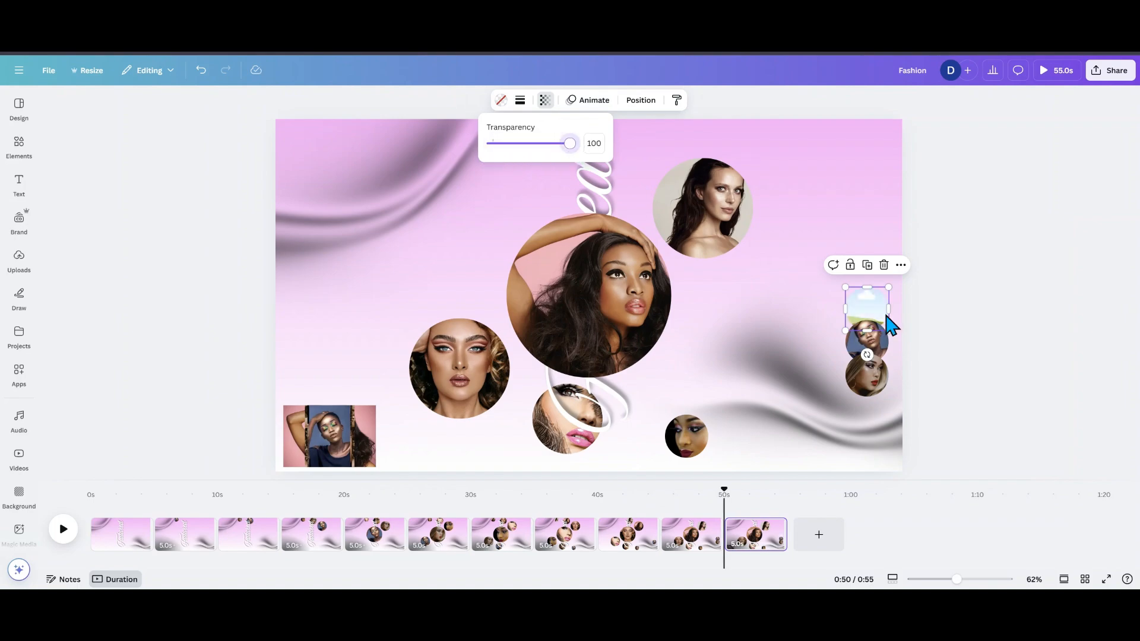
# Step: Advance the eleventh page's portraits one frame, with the blue-background portrait atop the right-edge column and the beige-background brunette in the large central circle
pyautogui.moveTo(333, 430); pyautogui.dragTo(869, 300)
pyautogui.moveTo(360, 454); pyautogui.dragTo(870, 362)
pyautogui.moveTo(343, 432); pyautogui.dragTo(876, 386)
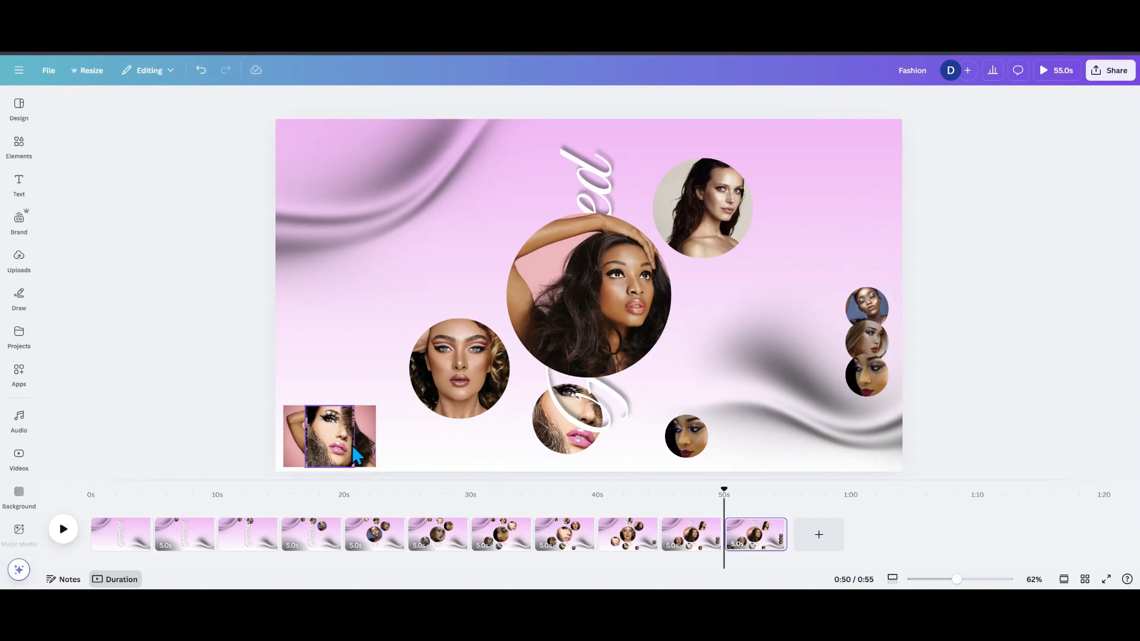
pyautogui.moveTo(336, 446); pyautogui.dragTo(553, 413)
pyautogui.moveTo(377, 458); pyautogui.dragTo(439, 377)
pyautogui.moveTo(330, 436); pyautogui.dragTo(593, 309)
# Step: Detach and delete the leftover brunette photo from the eleventh page's upper-right circle, and set the emptied frame's transparency to 0
pyautogui.click(707, 198)
pyautogui.click(735, 136)
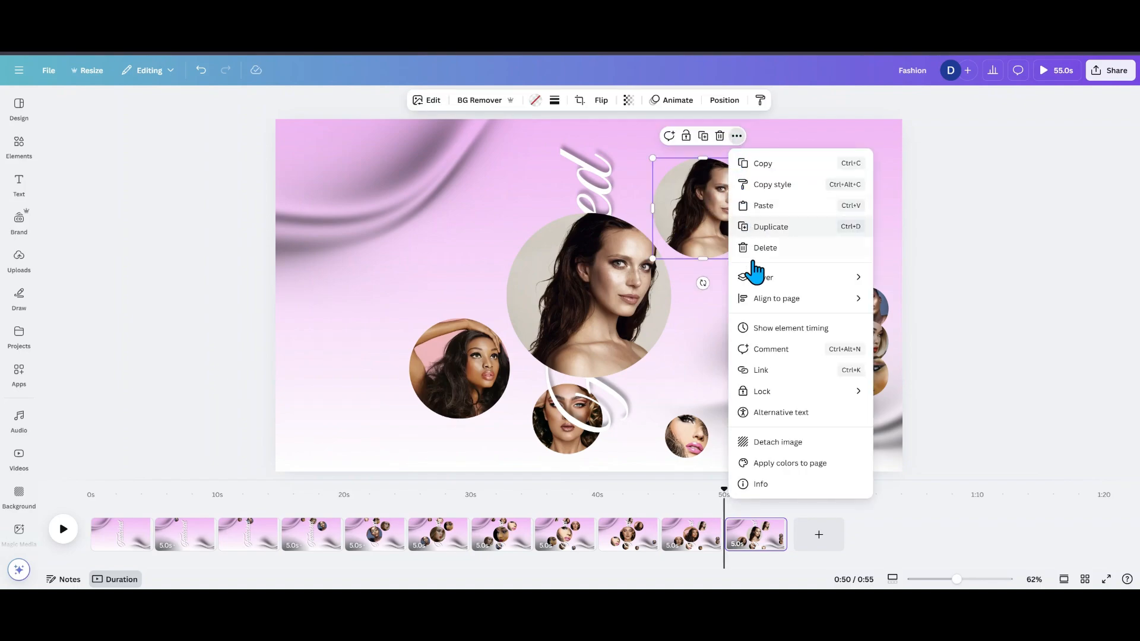
pyautogui.click(764, 442)
pyautogui.press('Delete')
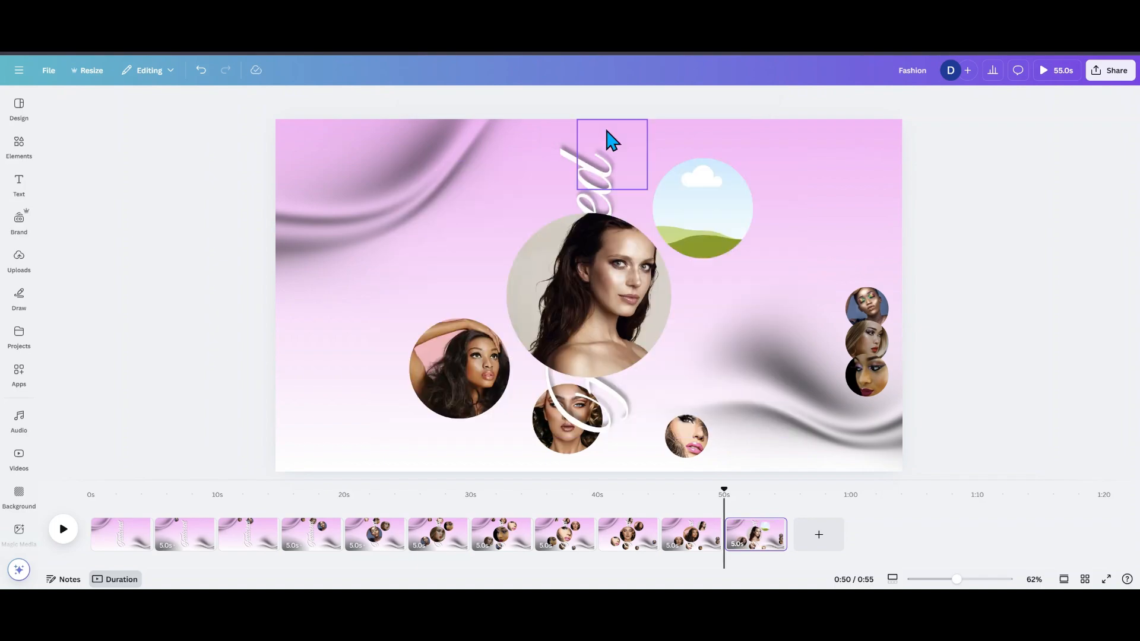
pyautogui.click(718, 223)
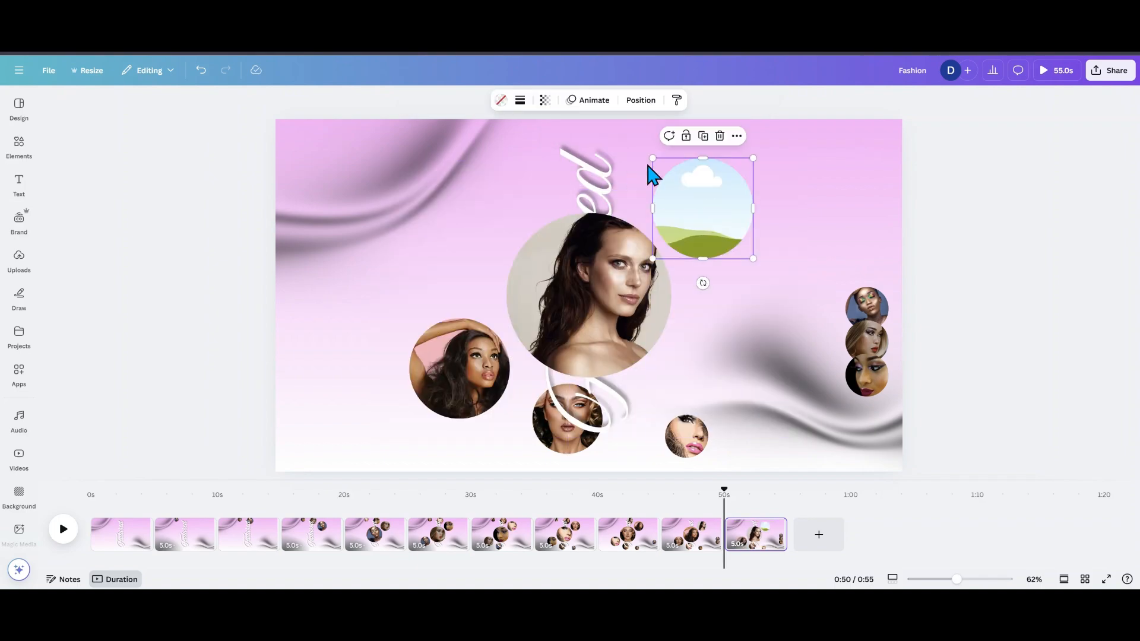
pyautogui.click(545, 100)
pyautogui.moveTo(571, 143); pyautogui.dragTo(458, 156)
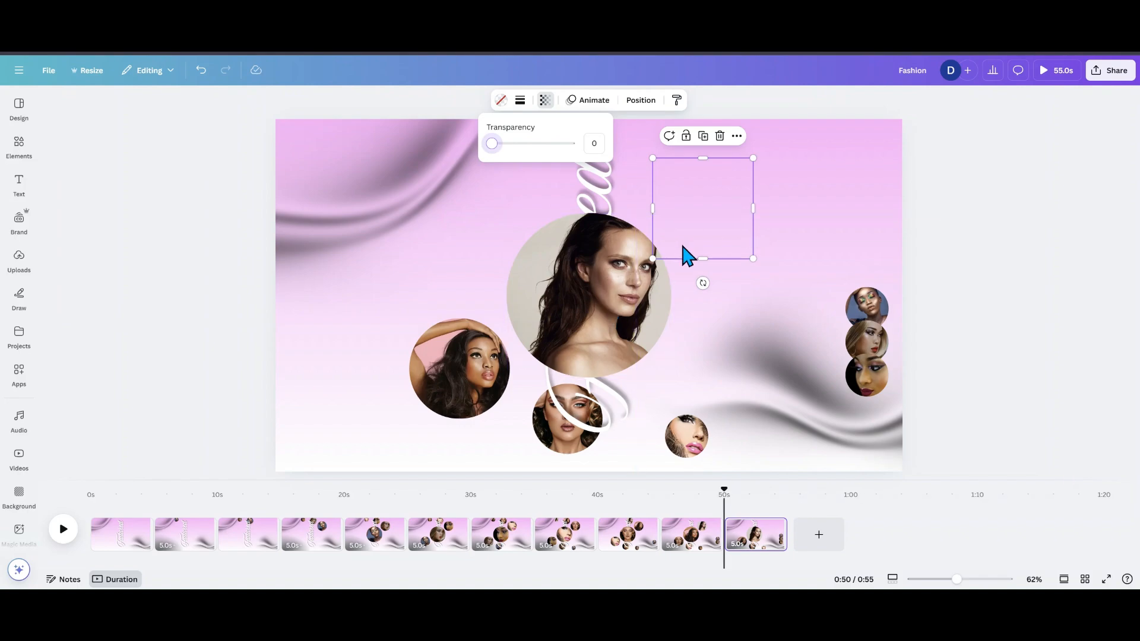
# Step: Duplicate the eleventh page and raise the new page's hidden frame above the right-edge portraits in transparency value until its placeholder shows
pyautogui.click(773, 527)
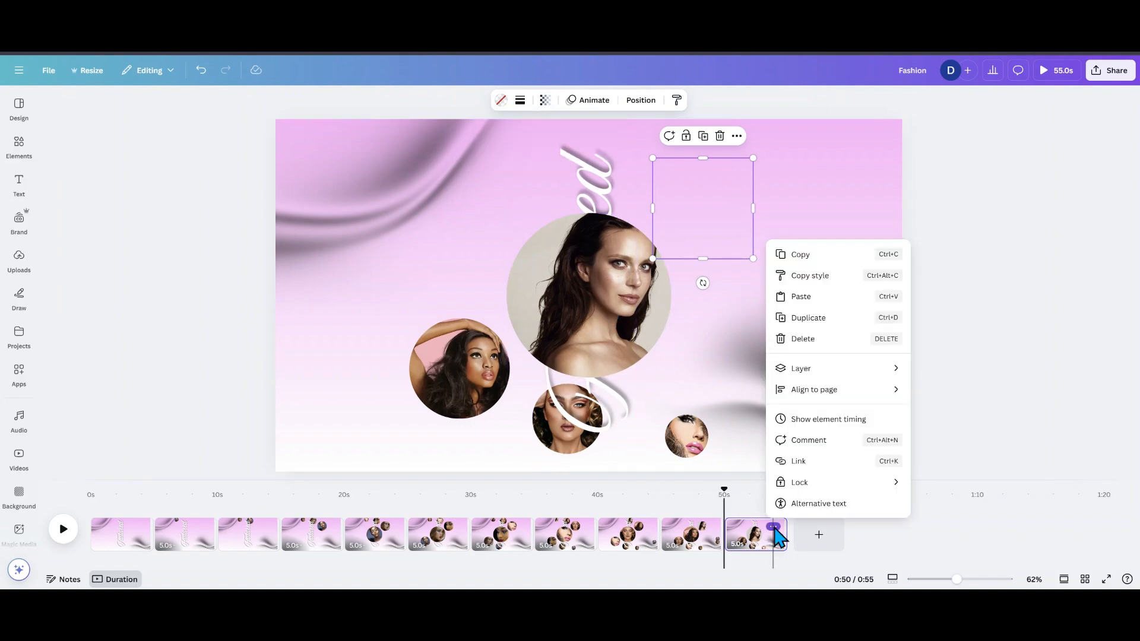
pyautogui.click(805, 331)
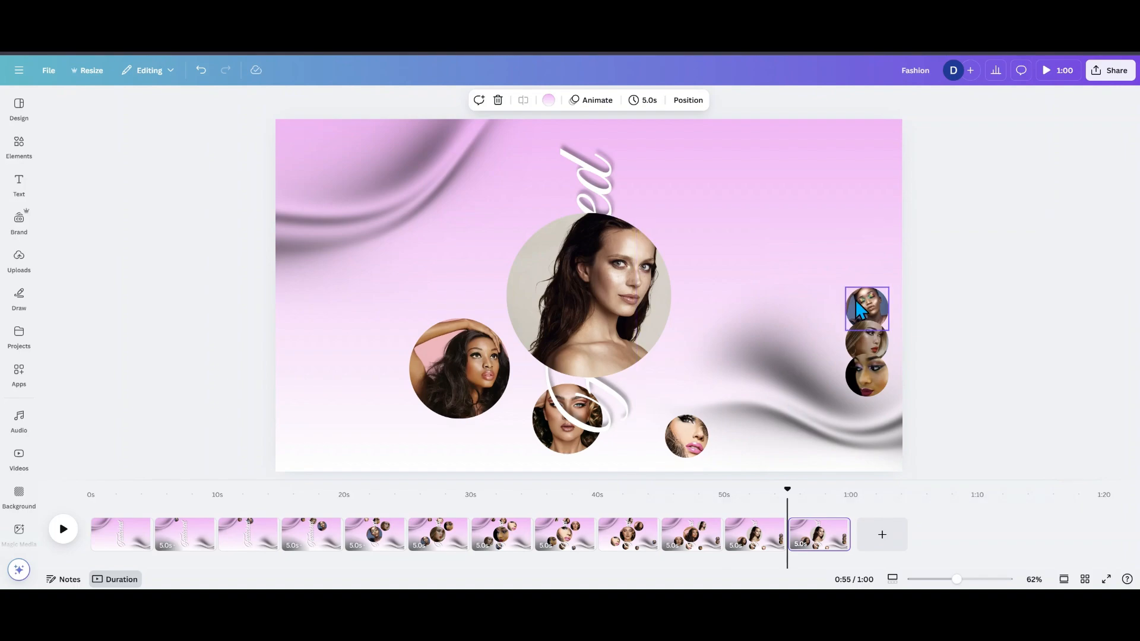
pyautogui.click(866, 289)
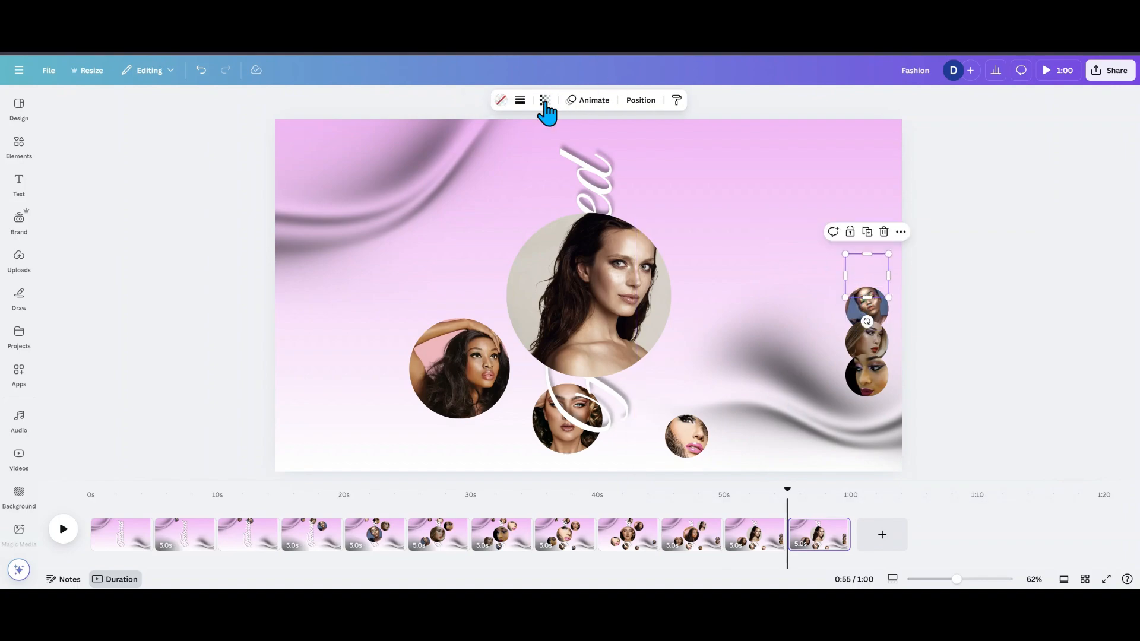
pyautogui.click(544, 101)
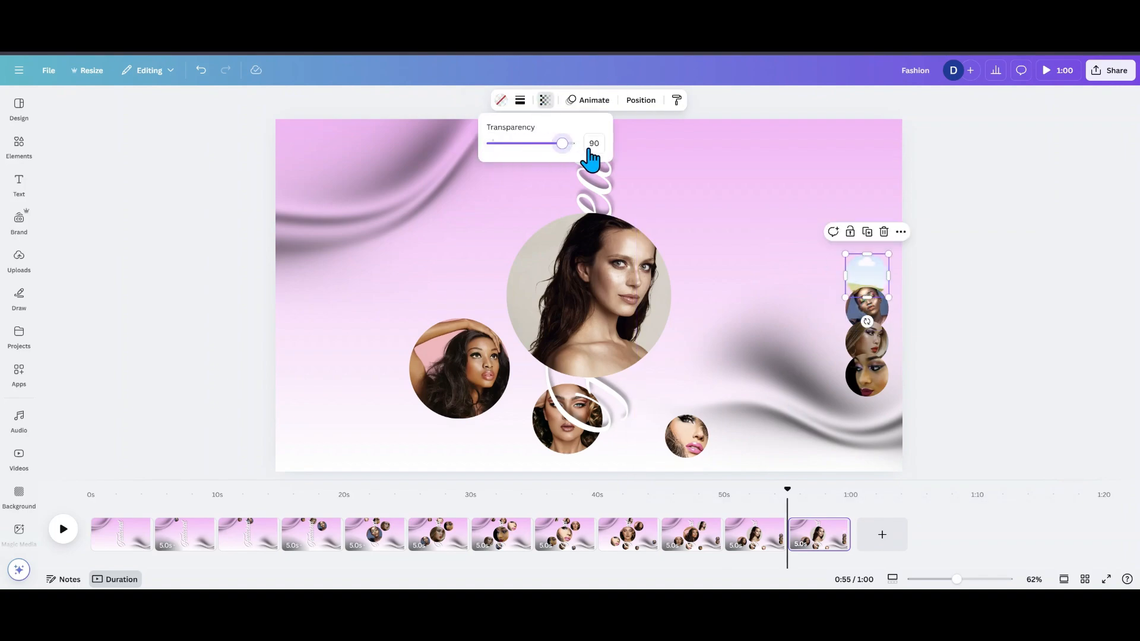
pyautogui.click(333, 407)
pyautogui.click(332, 407)
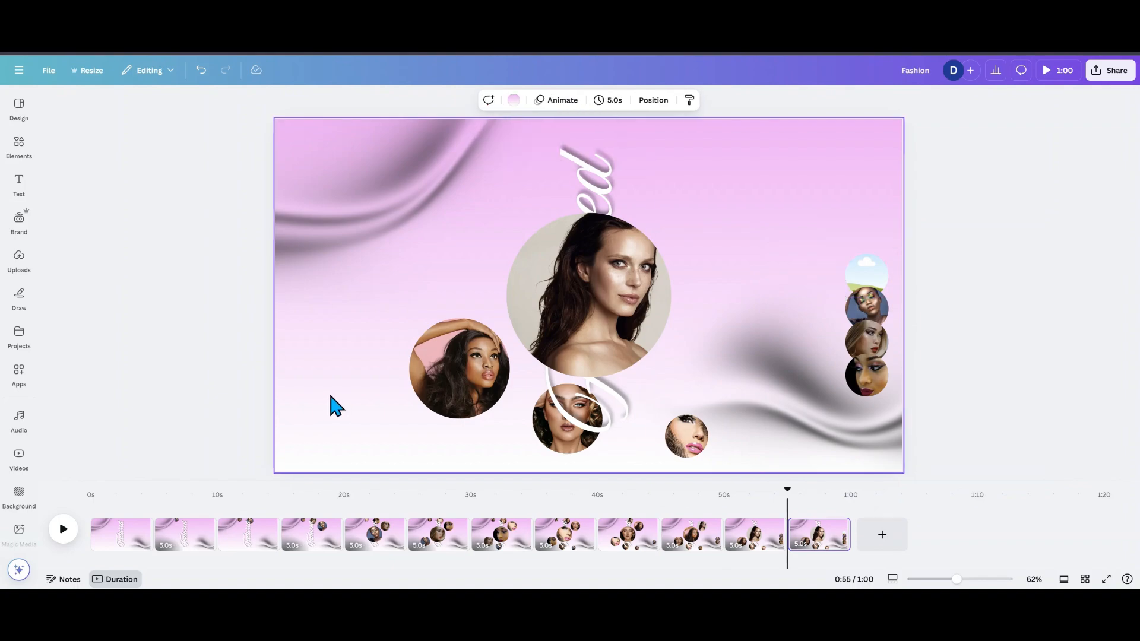
# Step: Paste the photo stack on the twelfth page and fill the right-edge circles from top down with the blue-background, blonde, golden-toned and pink-lipped portraits
pyautogui.hotkey('ctrl', 'v')
pyautogui.click(331, 330)
pyautogui.moveTo(335, 436); pyautogui.dragTo(875, 285)
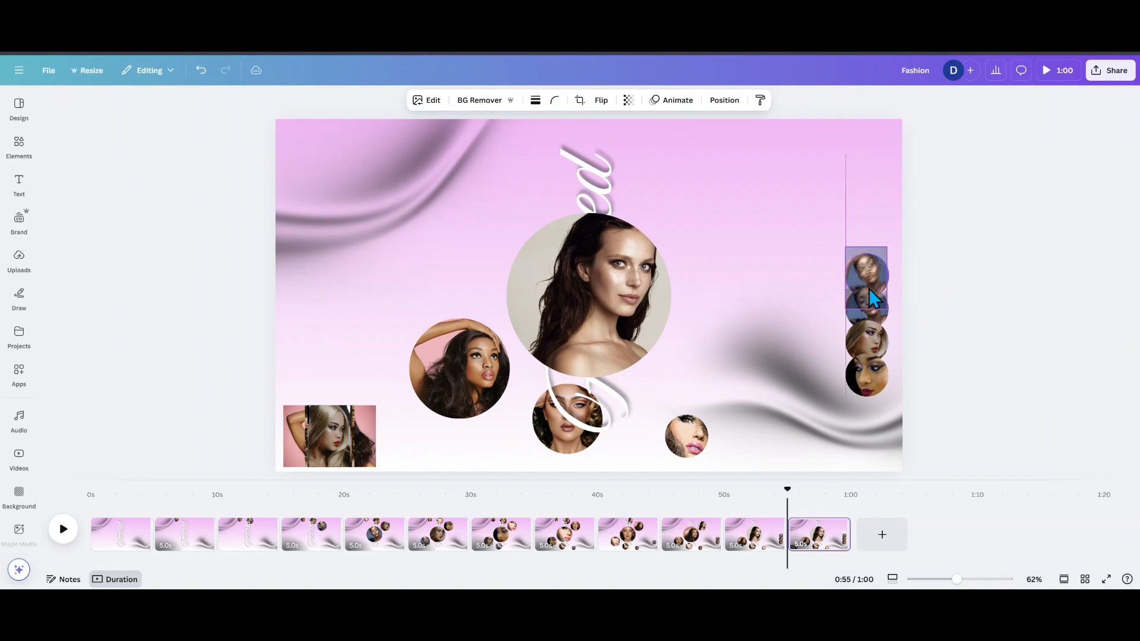
pyautogui.click(332, 436)
pyautogui.moveTo(332, 436); pyautogui.dragTo(867, 309)
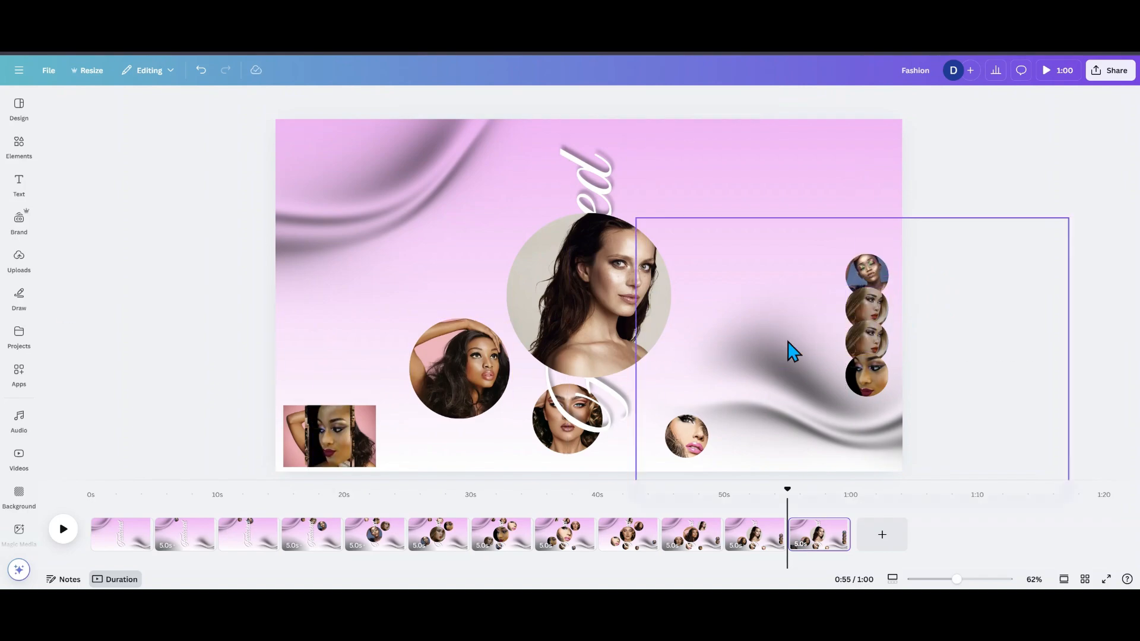
pyautogui.moveTo(374, 450); pyautogui.dragTo(866, 345)
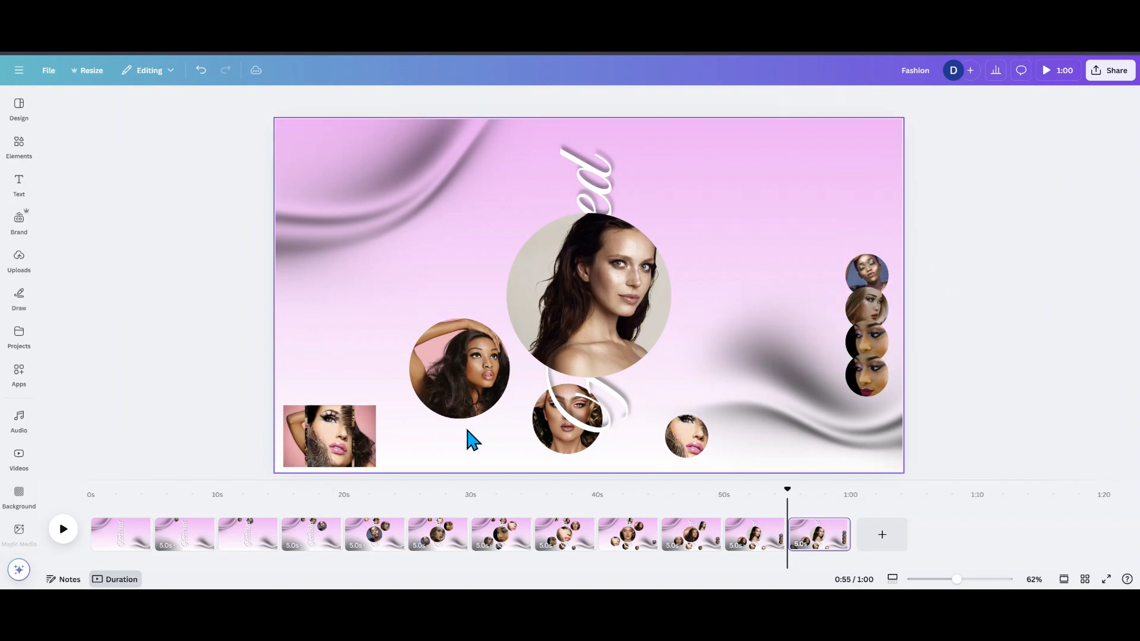
pyautogui.moveTo(330, 435); pyautogui.dragTo(855, 371)
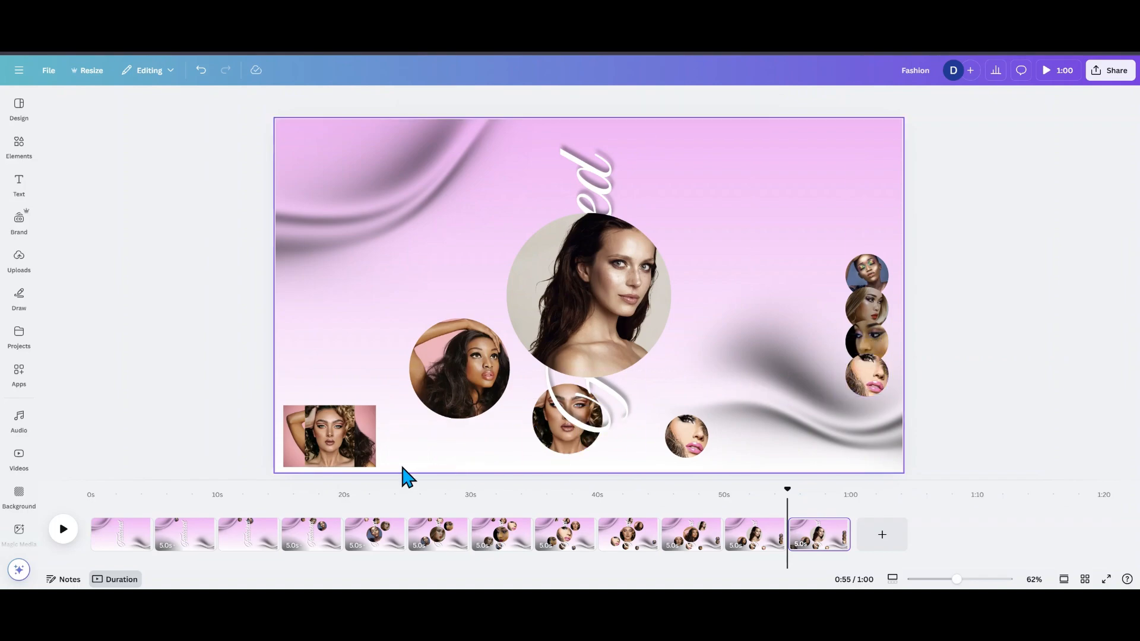
# Step: Fill the twelfth page's small lower, bottom-center and left circles with the dark-background, pink-background and beige-background portraits respectively
pyautogui.moveTo(368, 440); pyautogui.dragTo(683, 433)
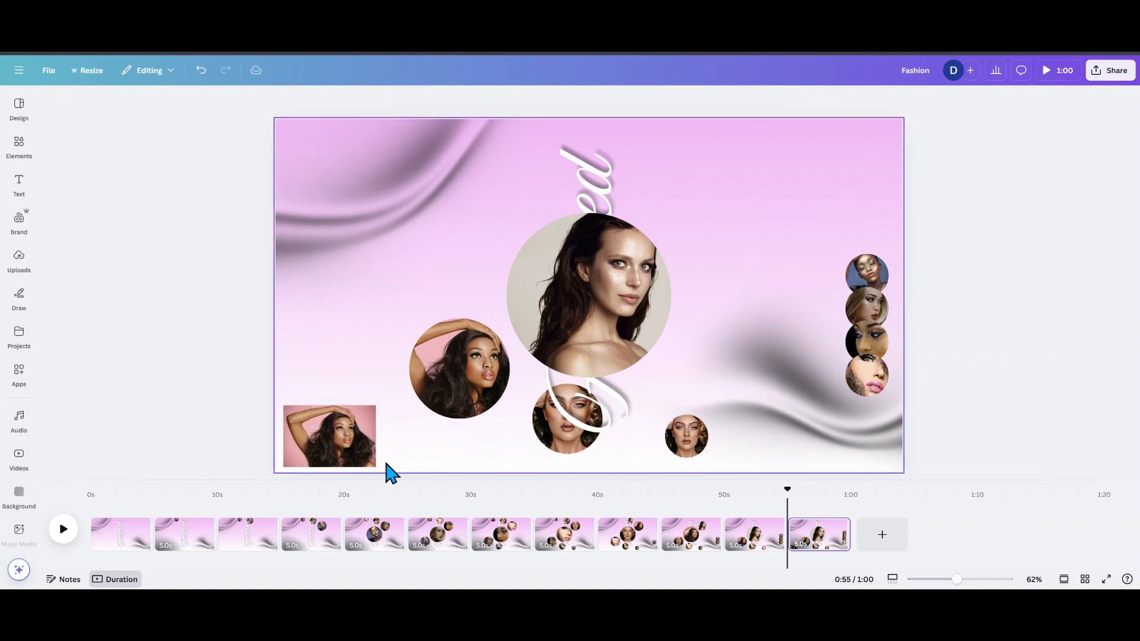
pyautogui.moveTo(356, 461); pyautogui.dragTo(558, 442)
pyautogui.moveTo(329, 436); pyautogui.dragTo(458, 367)
# Step: Detach and delete the leftover brunette photo from the twelfth page's large central circle, and set the emptied frame's transparency to 0
pyautogui.click(605, 333)
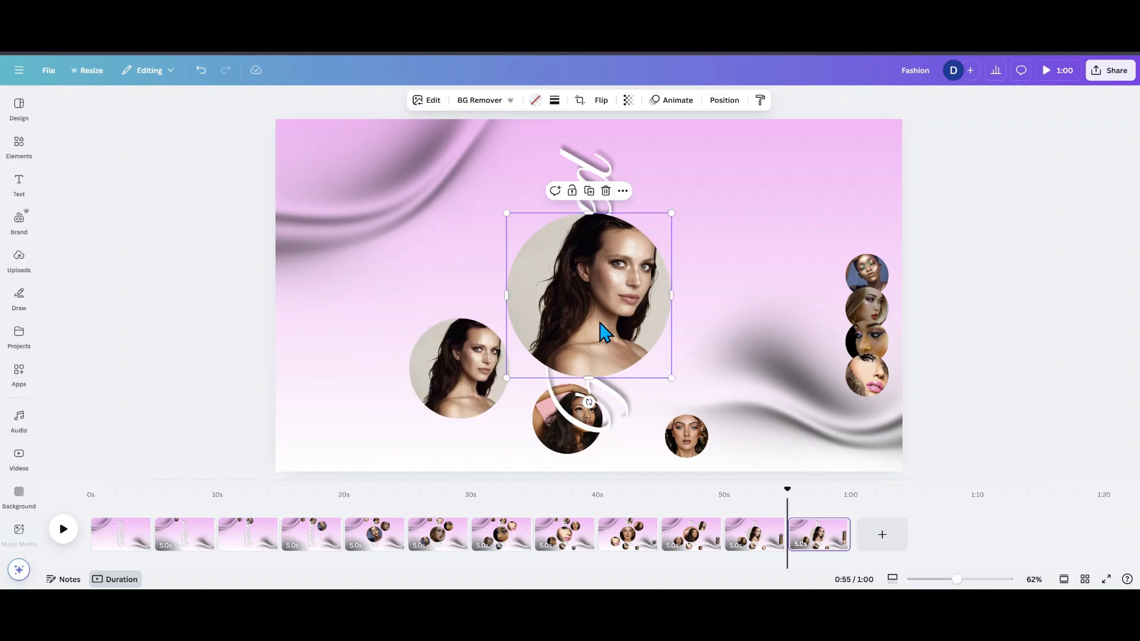
pyautogui.rightClick(604, 332)
pyautogui.click(649, 529)
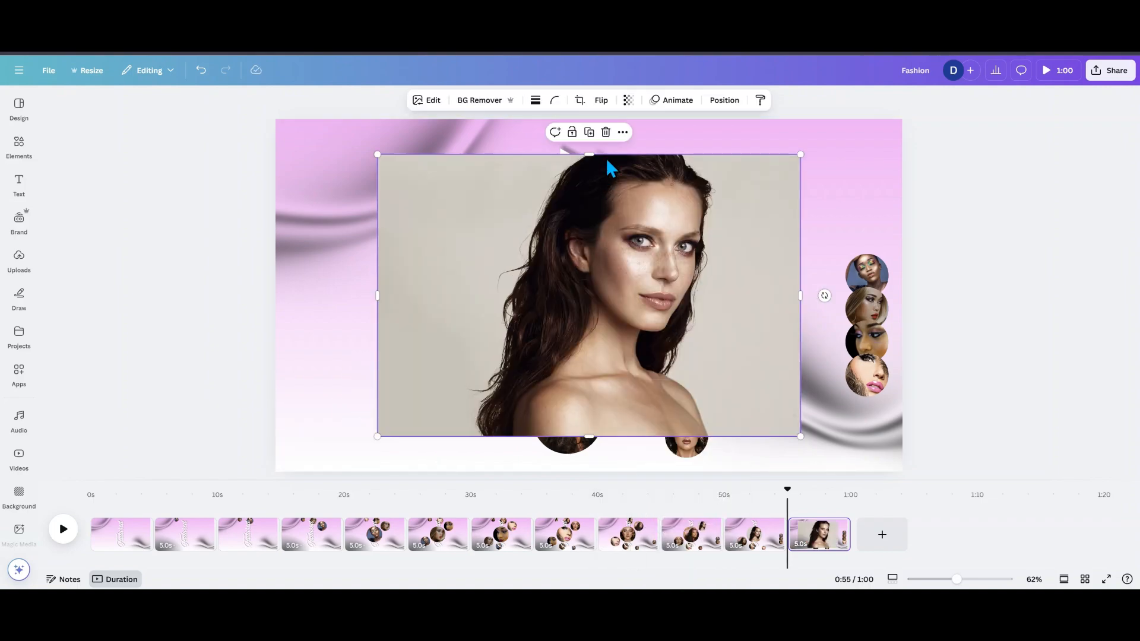
pyautogui.click(607, 133)
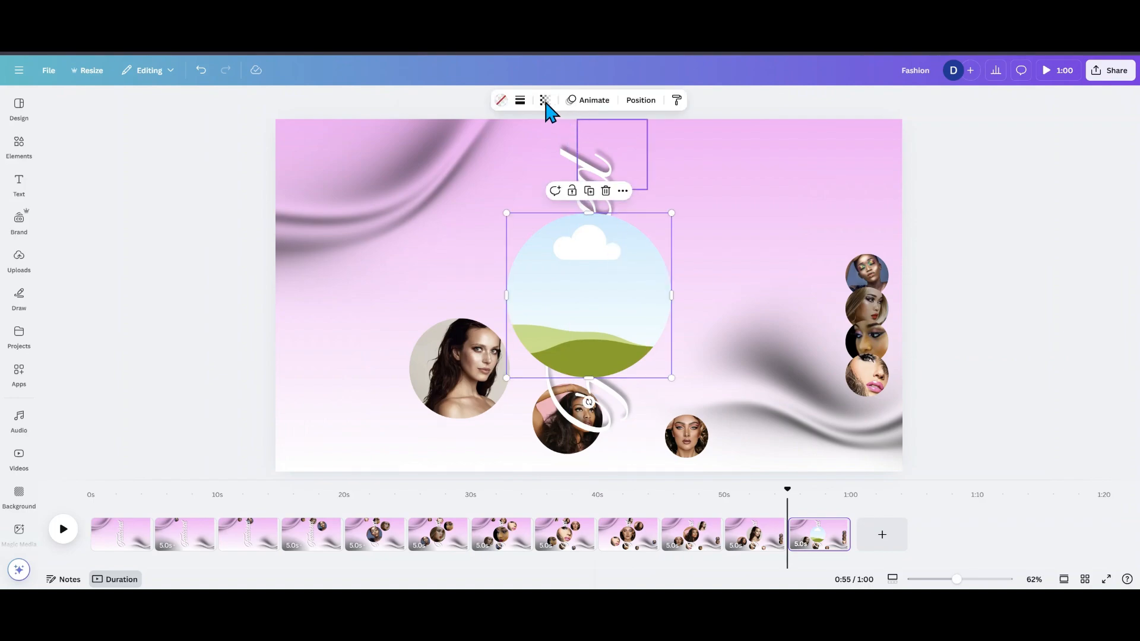
pyautogui.click(545, 101)
pyautogui.moveTo(571, 144); pyautogui.dragTo(491, 153)
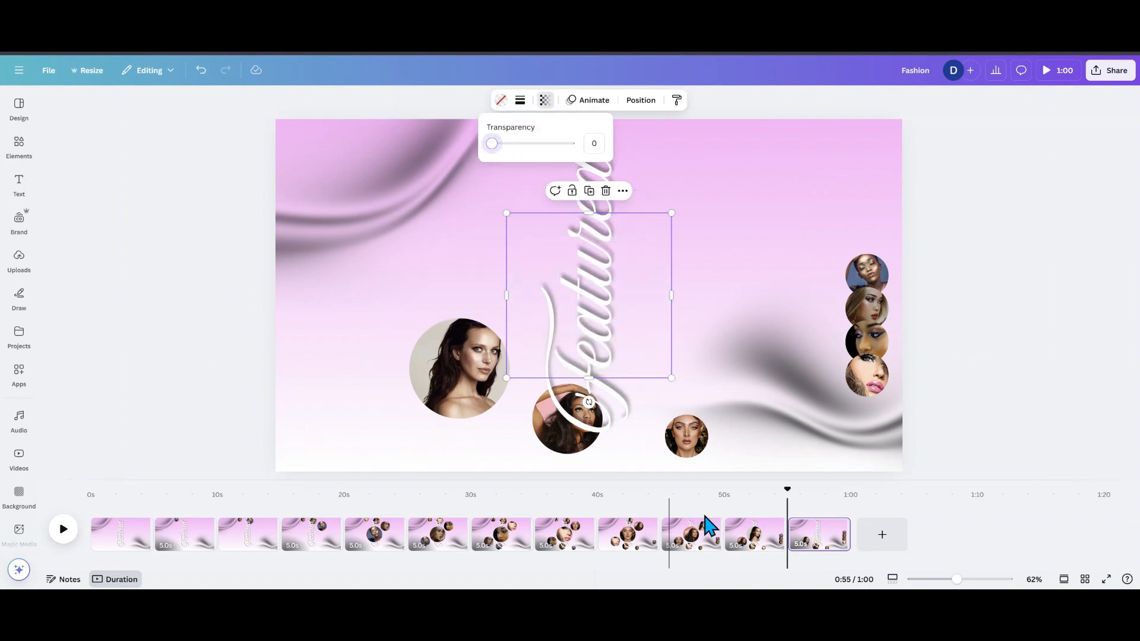
# Step: Duplicate the twelfth page and paste the photo stack on the new page
pyautogui.click(835, 527)
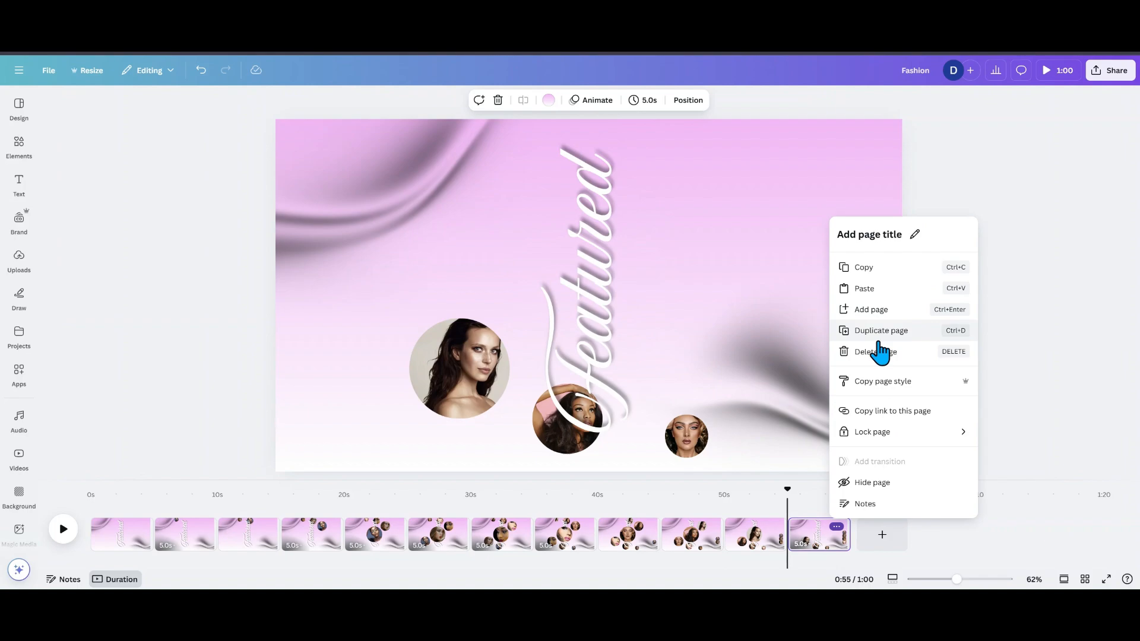
pyautogui.click(881, 338)
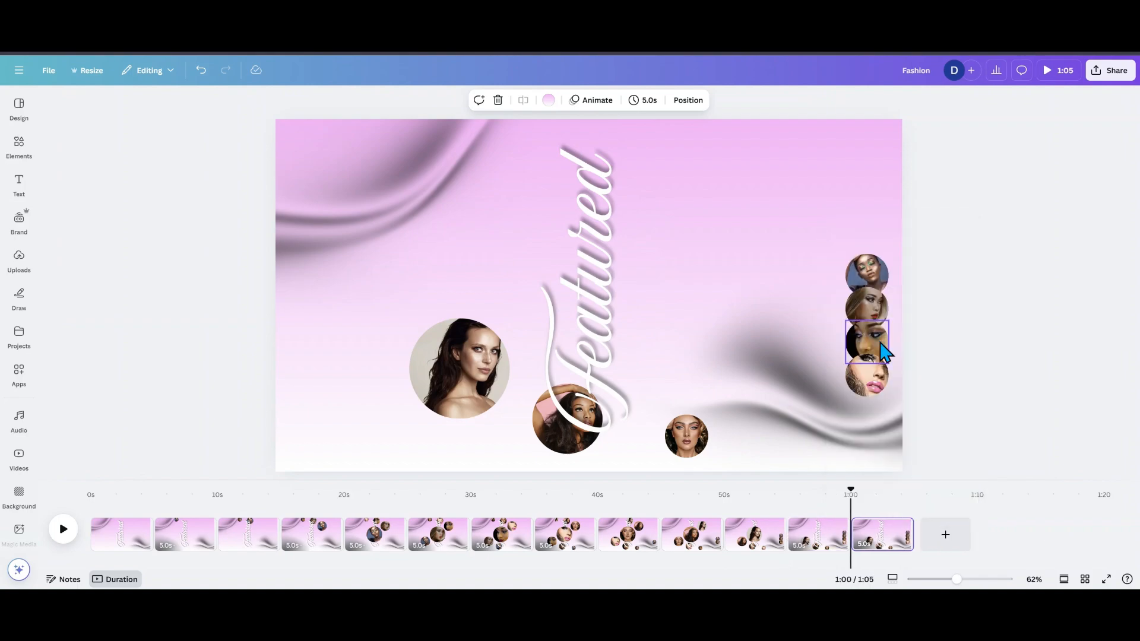
pyautogui.click(332, 403)
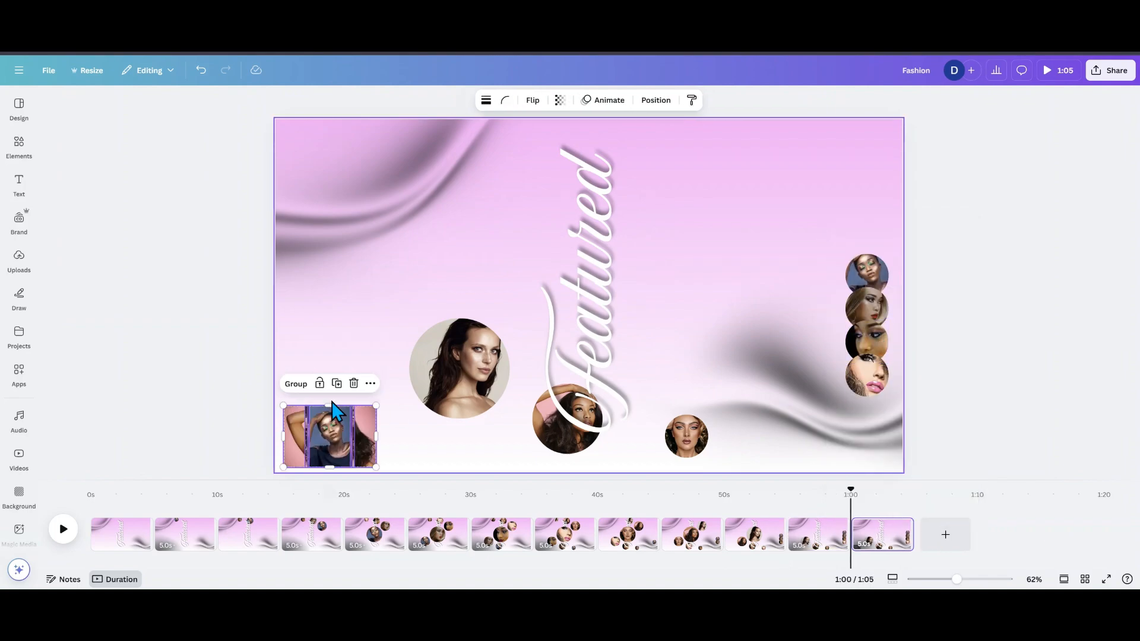
# Step: Reveal the thirteenth page's hidden frame above the right-edge column and advance the portraits one frame, ending with the beige-background brunette in the bottom-center circle
pyautogui.moveTo(859, 265); pyautogui.dragTo(867, 249)
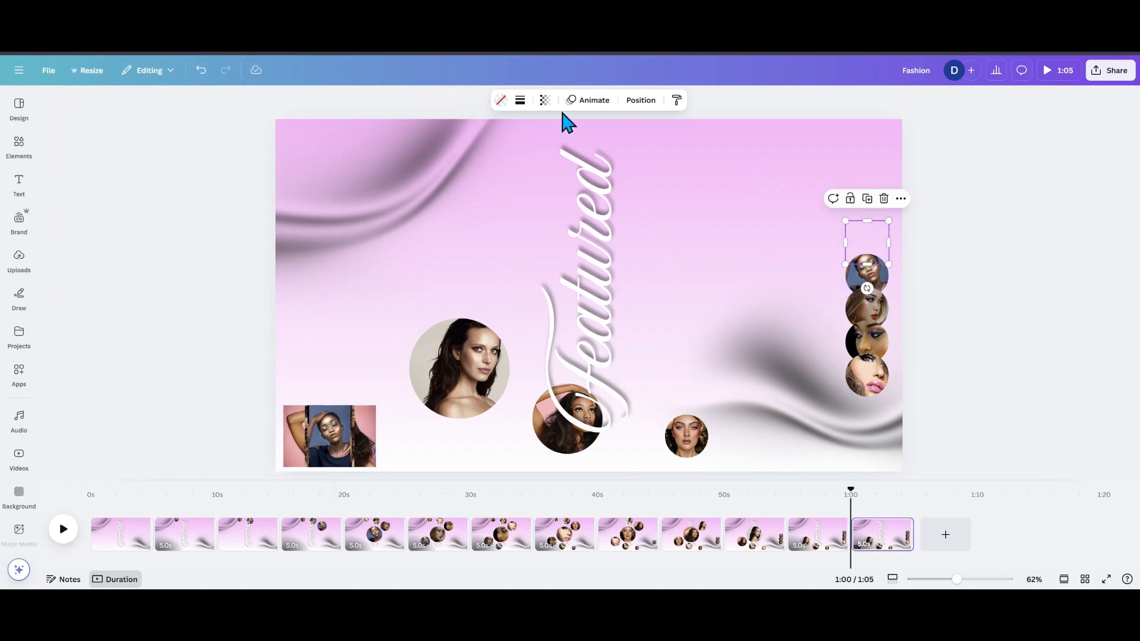
pyautogui.click(544, 101)
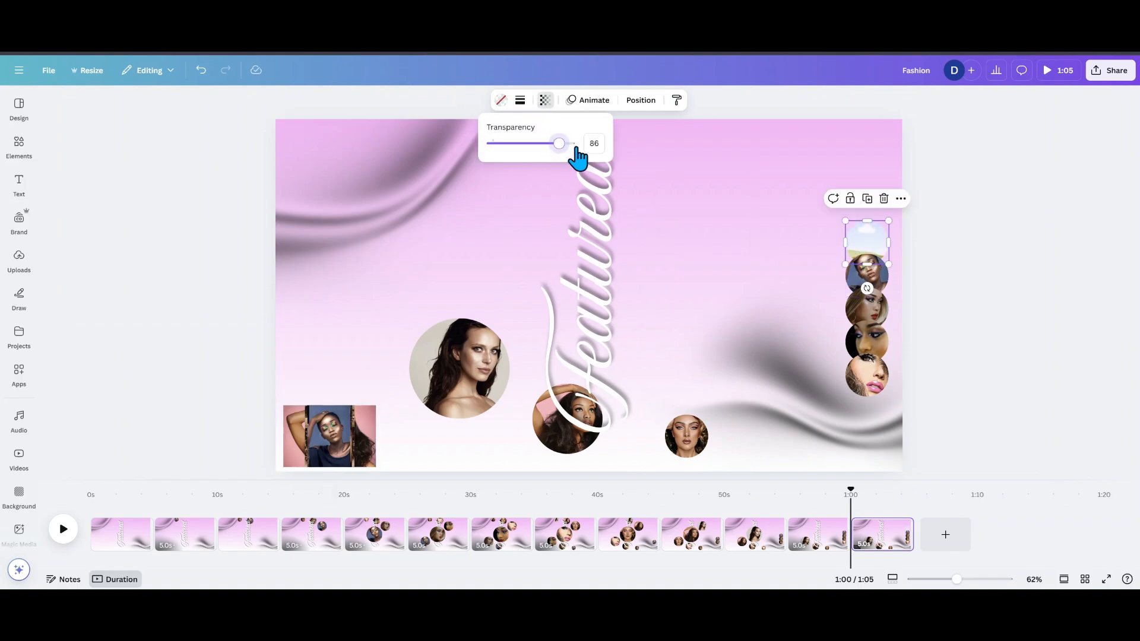
pyautogui.moveTo(341, 432); pyautogui.dragTo(866, 243)
pyautogui.click(323, 440)
pyautogui.moveTo(326, 451); pyautogui.dragTo(866, 274)
pyautogui.moveTo(341, 430); pyautogui.dragTo(867, 306)
pyautogui.click(338, 446)
pyautogui.moveTo(337, 446); pyautogui.dragTo(866, 344)
pyautogui.moveTo(345, 454); pyautogui.dragTo(861, 379)
pyautogui.click(366, 453)
pyautogui.moveTo(367, 453); pyautogui.dragTo(534, 426)
# Step: Detach and delete the leftover brunette photo from the thirteenth page's left circle, and lower the emptied frame's transparency value until its placeholder disappears
pyautogui.click(464, 376)
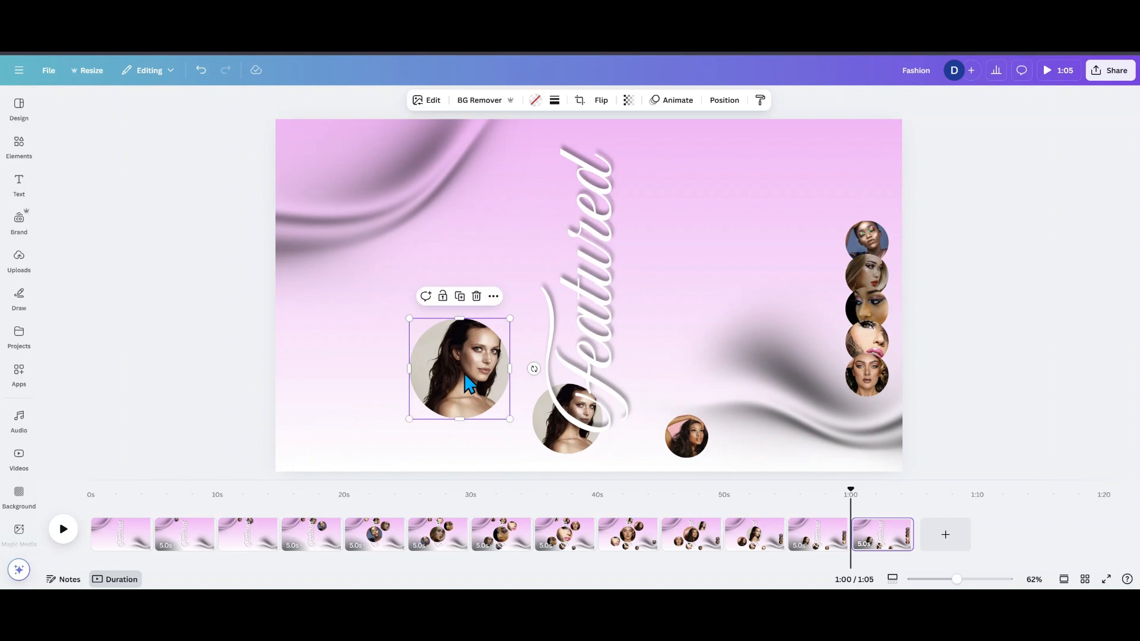
pyautogui.click(493, 298)
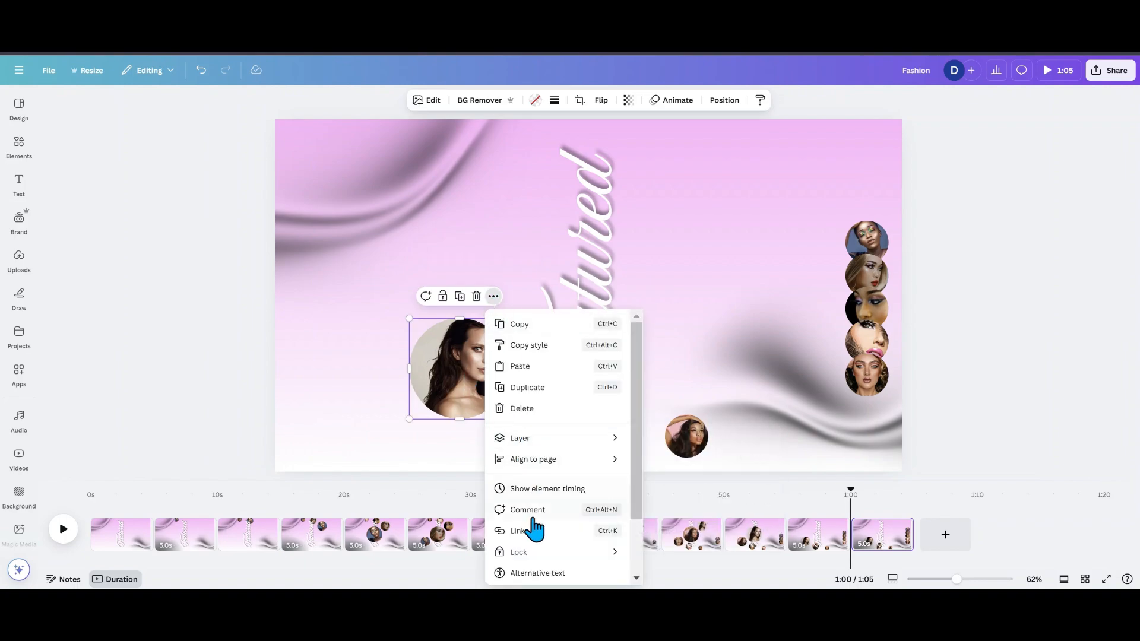
pyautogui.scroll(-2, 536, 571)
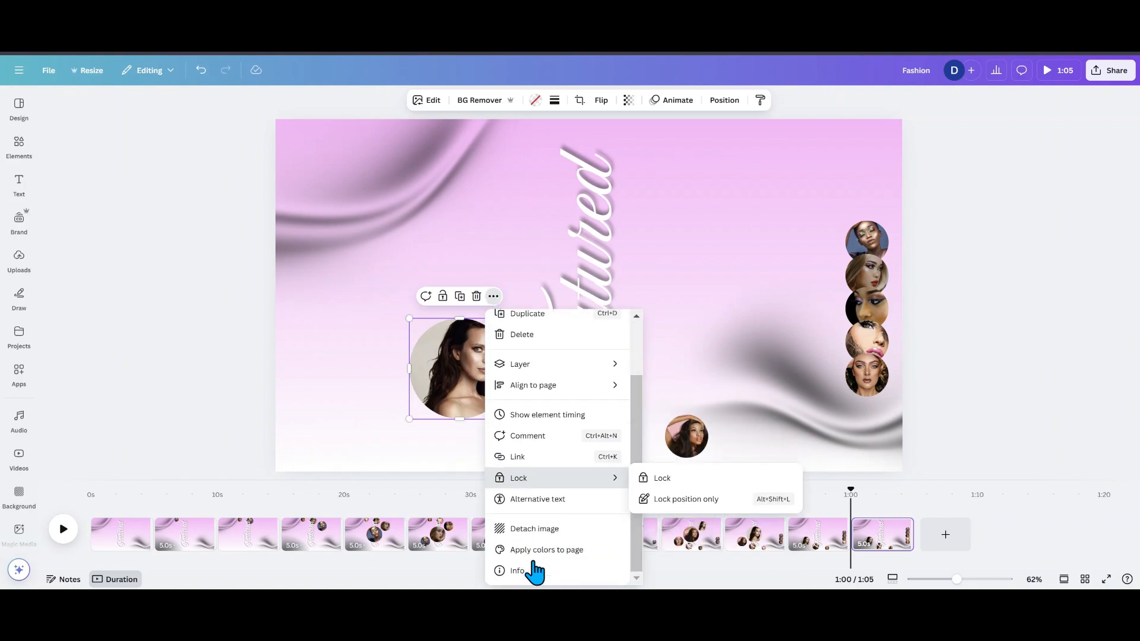
pyautogui.click(537, 529)
pyautogui.click(605, 132)
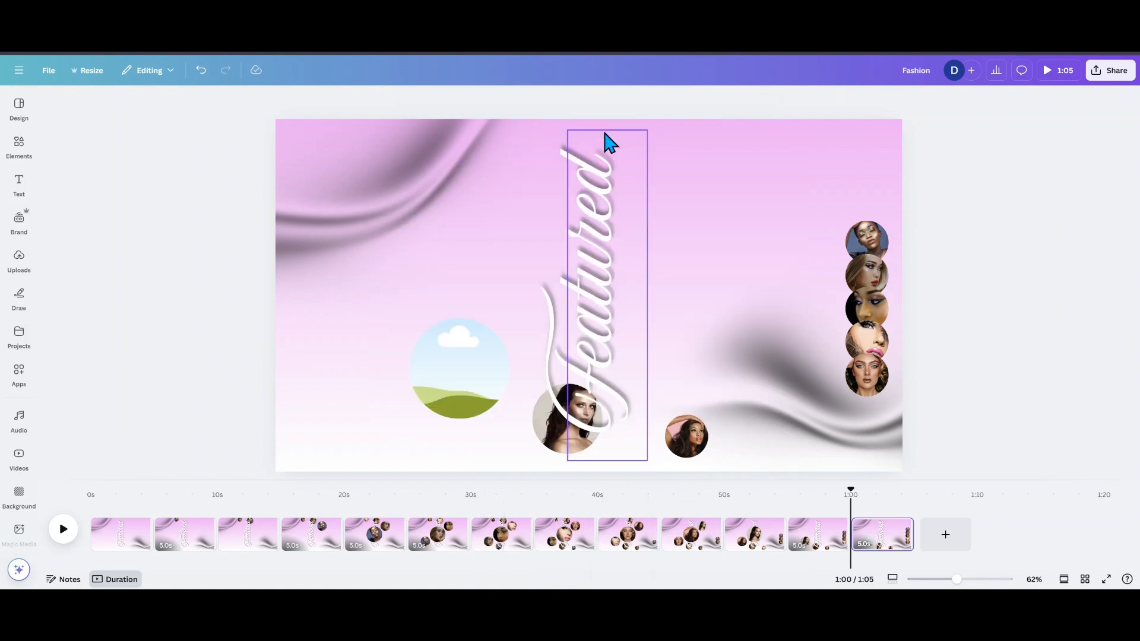
pyautogui.click(465, 354)
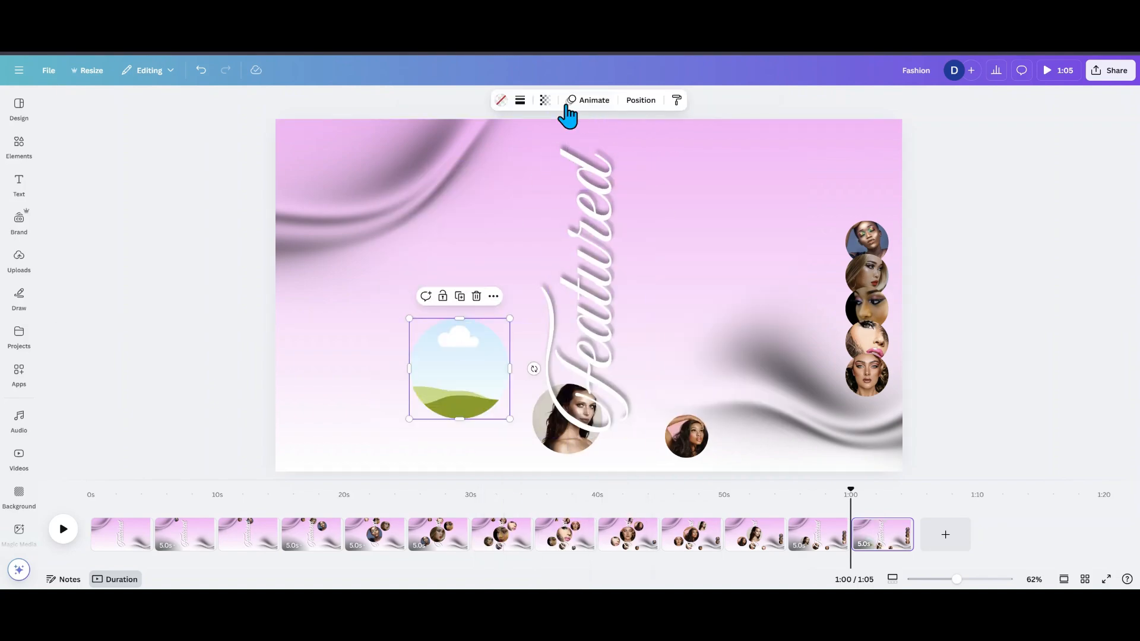
pyautogui.click(545, 101)
pyautogui.moveTo(556, 147); pyautogui.dragTo(436, 137)
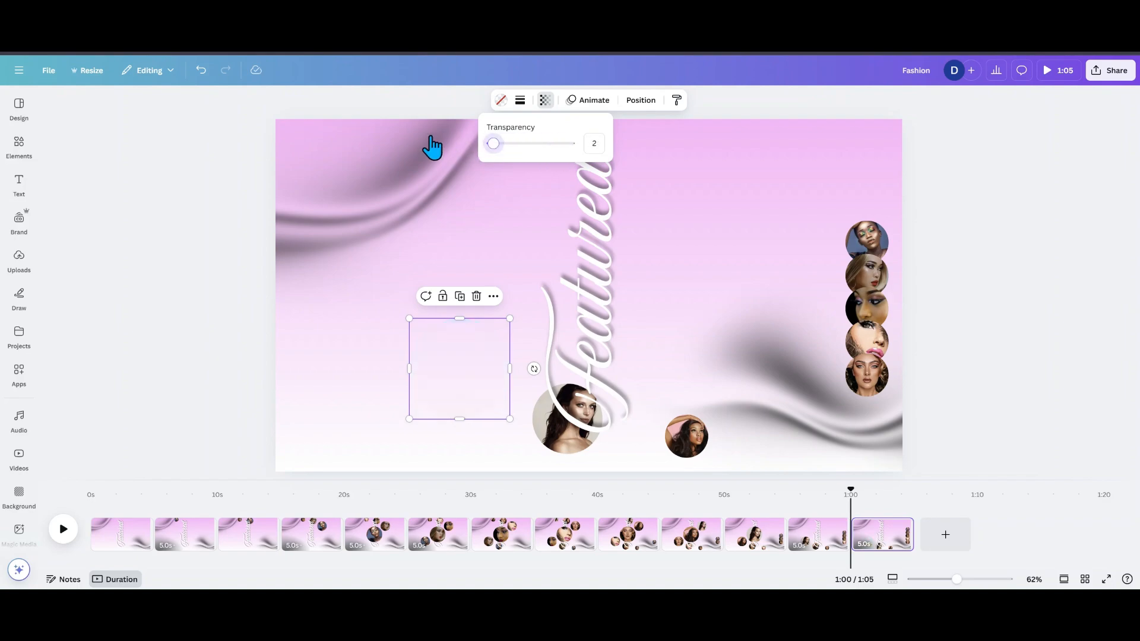
# Step: Duplicate the thirteenth page and raise the transparency value of the new page's hidden frame above the right-edge column until its placeholder shows
pyautogui.rightClick(900, 540)
pyautogui.click(931, 329)
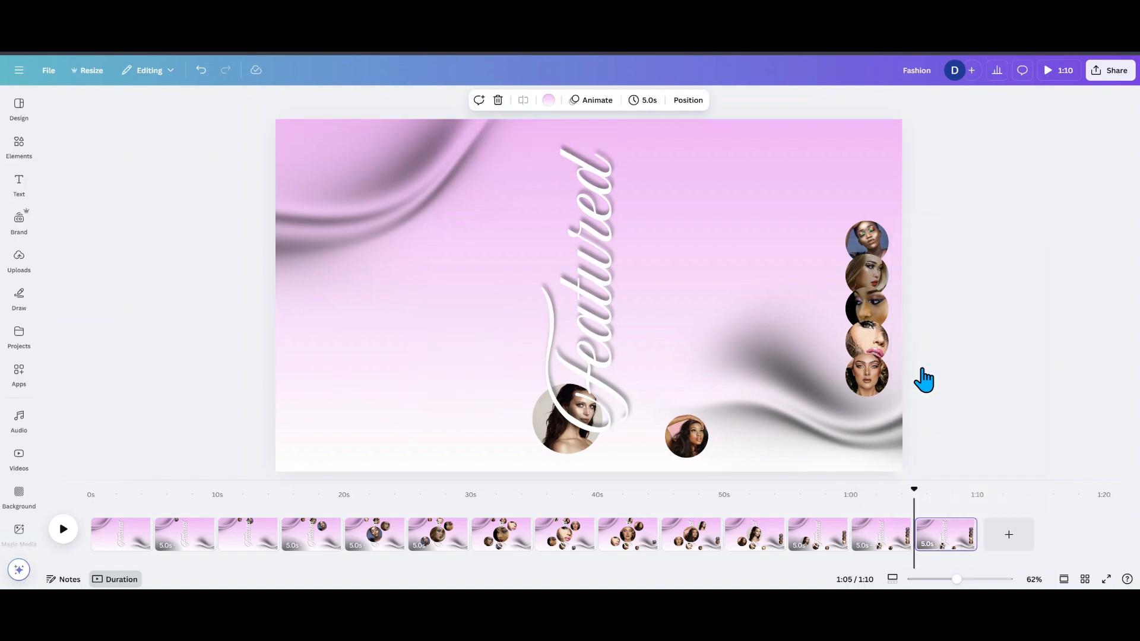
pyautogui.click(876, 227)
pyautogui.click(545, 100)
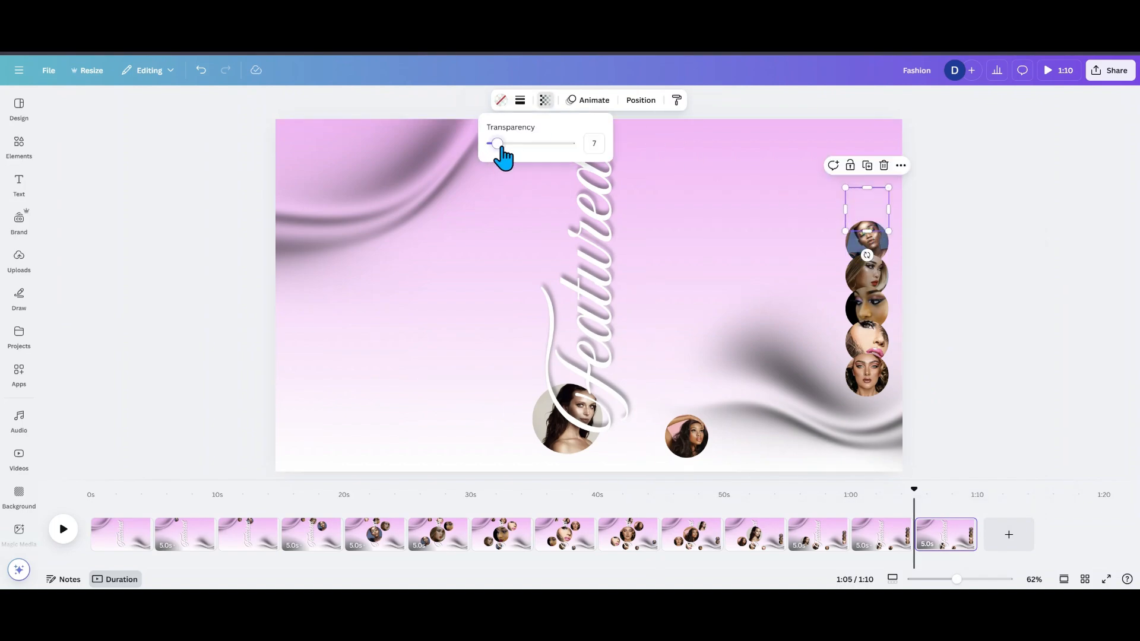
# Step: Paste the photo stack on the fourteenth page and advance its portraits one frame, from the blue-background portrait atop the column to the brunette in the small lower circle
pyautogui.click(376, 374)
pyautogui.hotkey('ctrl', 'v')
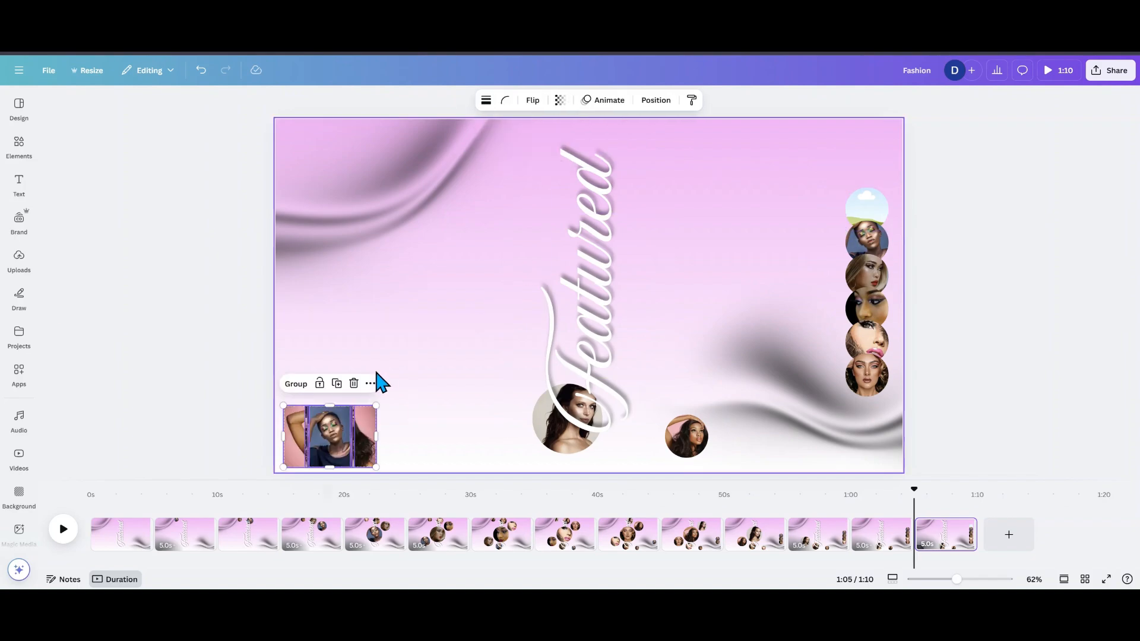
pyautogui.click(427, 311)
pyautogui.moveTo(335, 460); pyautogui.dragTo(867, 208)
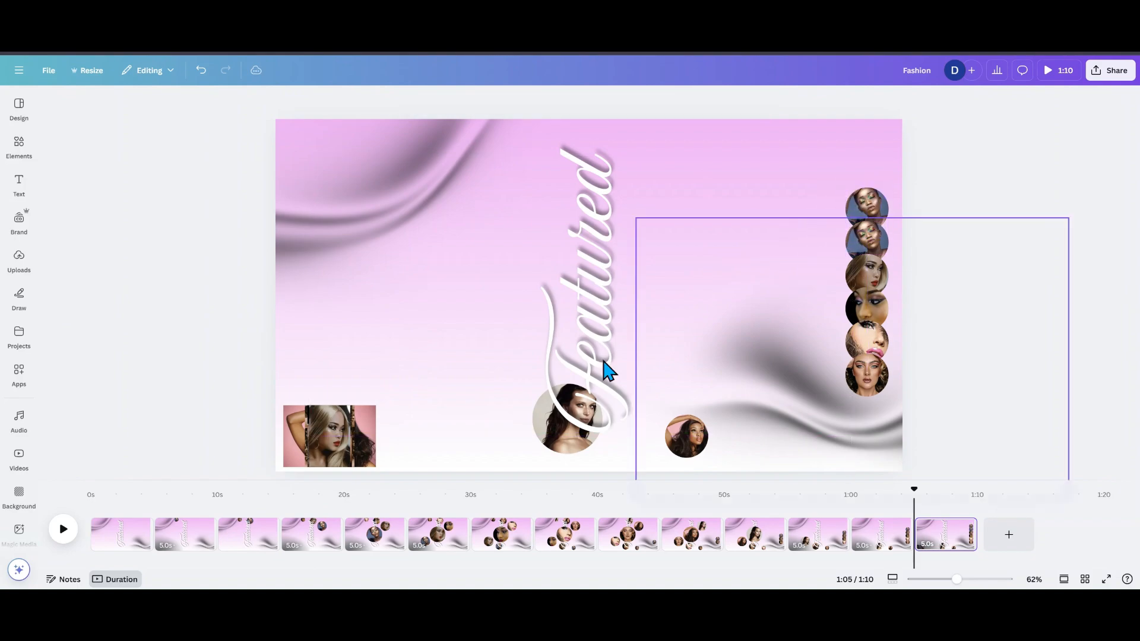
pyautogui.moveTo(364, 452); pyautogui.dragTo(867, 240)
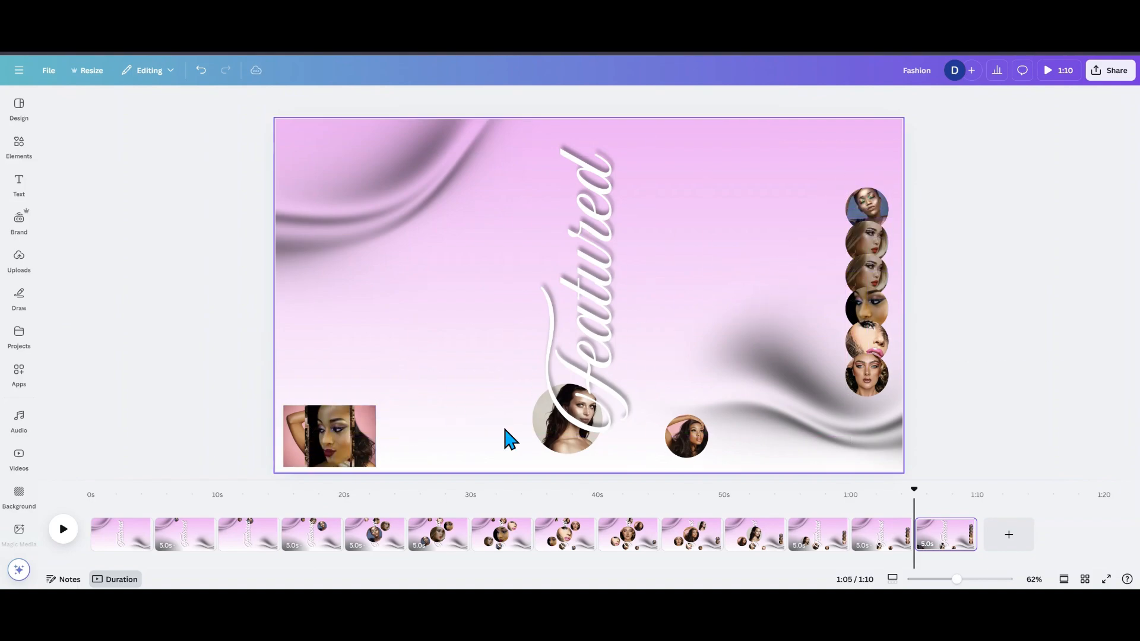
pyautogui.moveTo(326, 469); pyautogui.dragTo(867, 275)
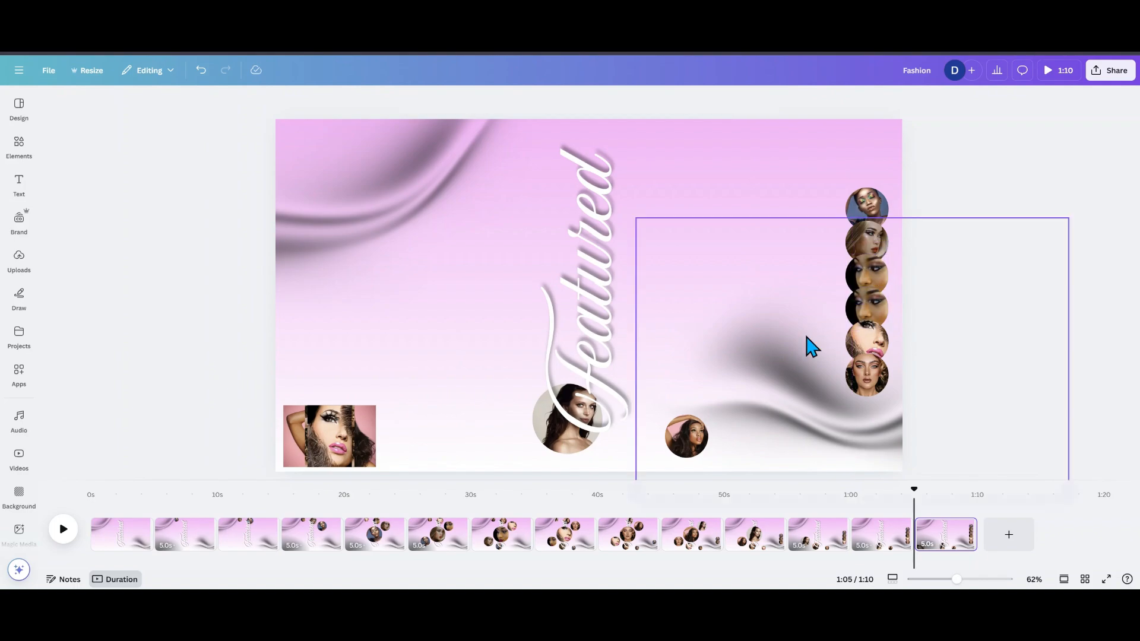
pyautogui.moveTo(364, 446); pyautogui.dragTo(867, 342)
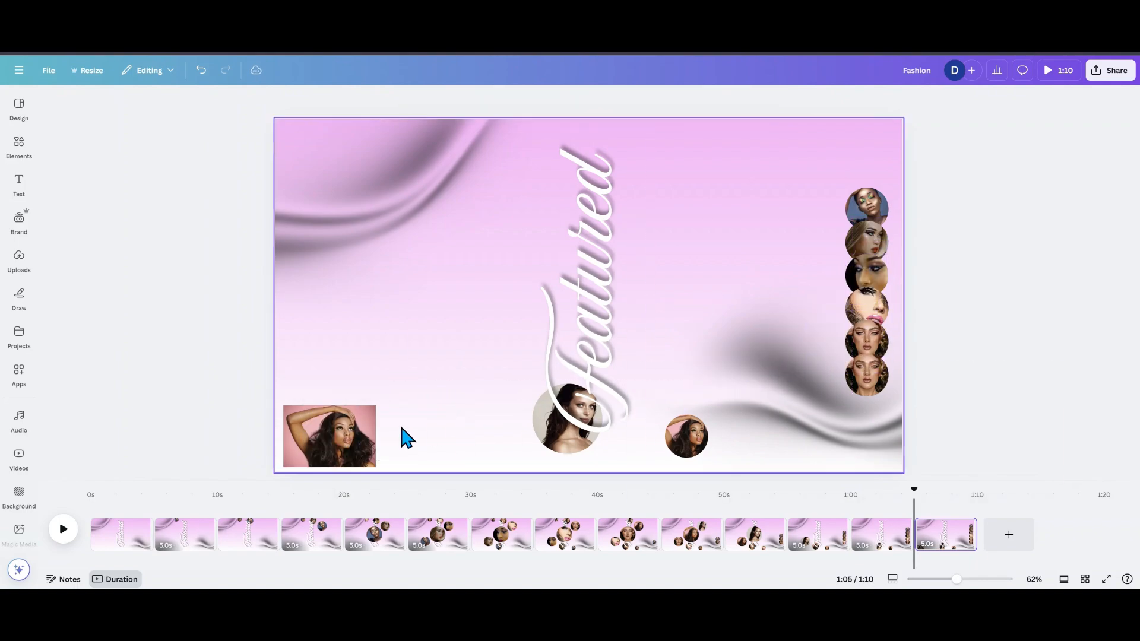
pyautogui.moveTo(346, 439); pyautogui.dragTo(687, 436)
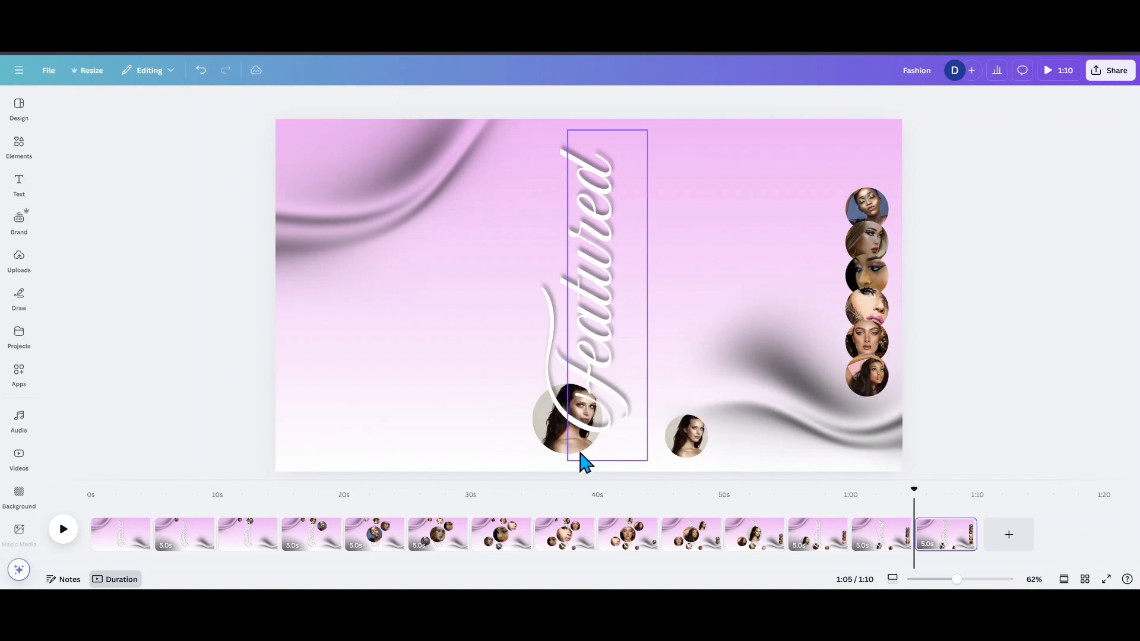
# Step: Detach and delete the leftover brunette photo from the fourteenth page's bottom-center circle, and lower the emptied frame's transparency value until its placeholder disappears
pyautogui.click(552, 450)
pyautogui.click(601, 362)
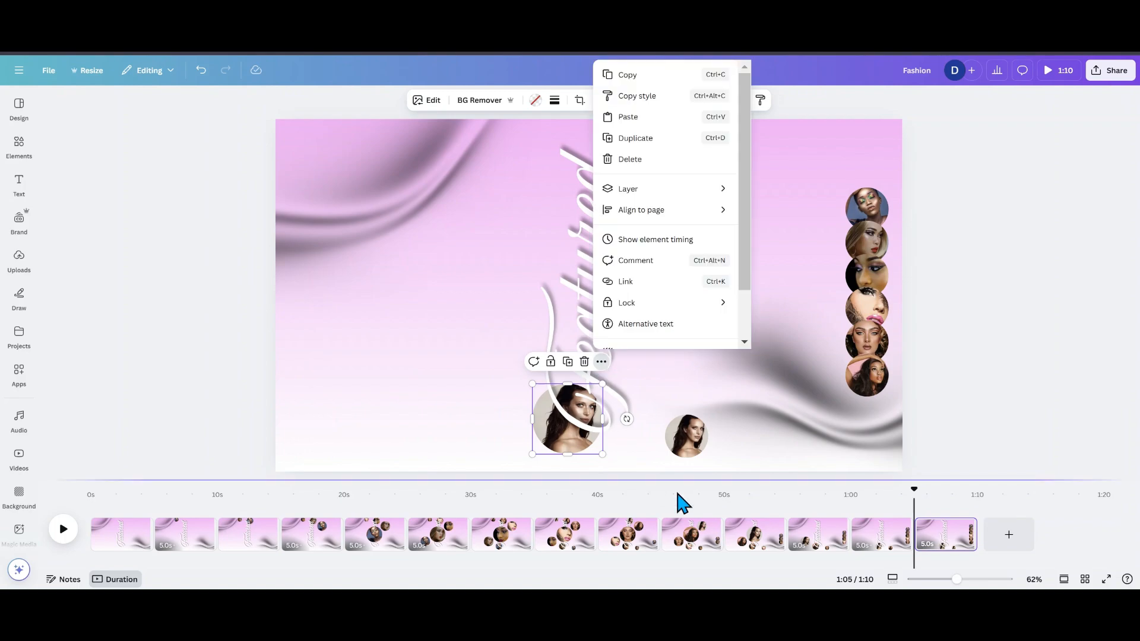
pyautogui.scroll(-3, 656, 306)
pyautogui.click(652, 293)
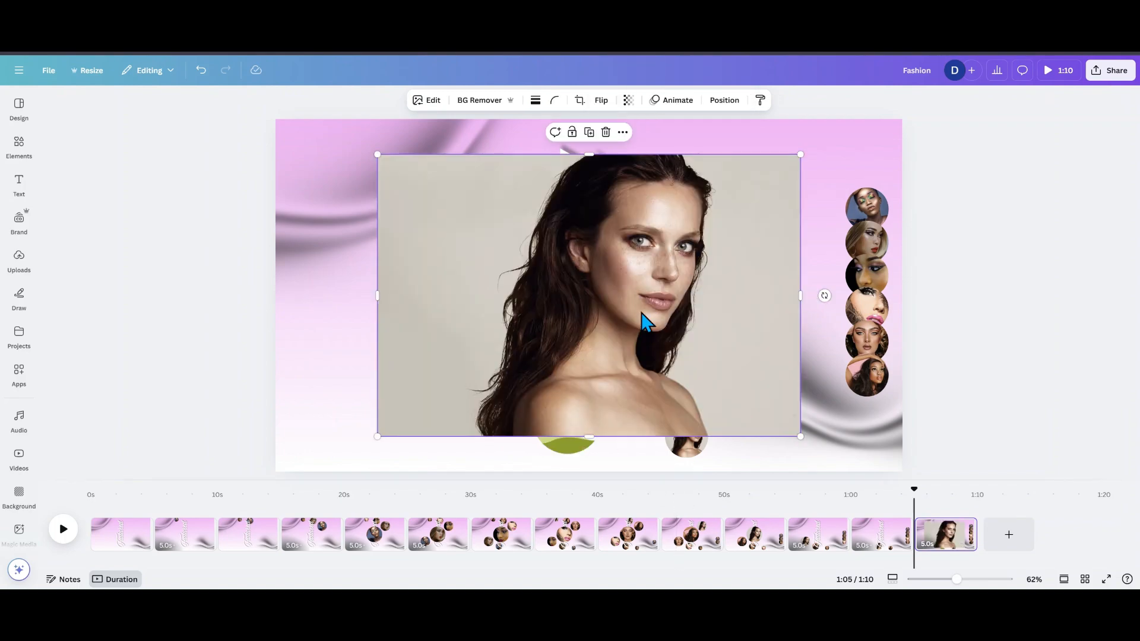
pyautogui.click(605, 131)
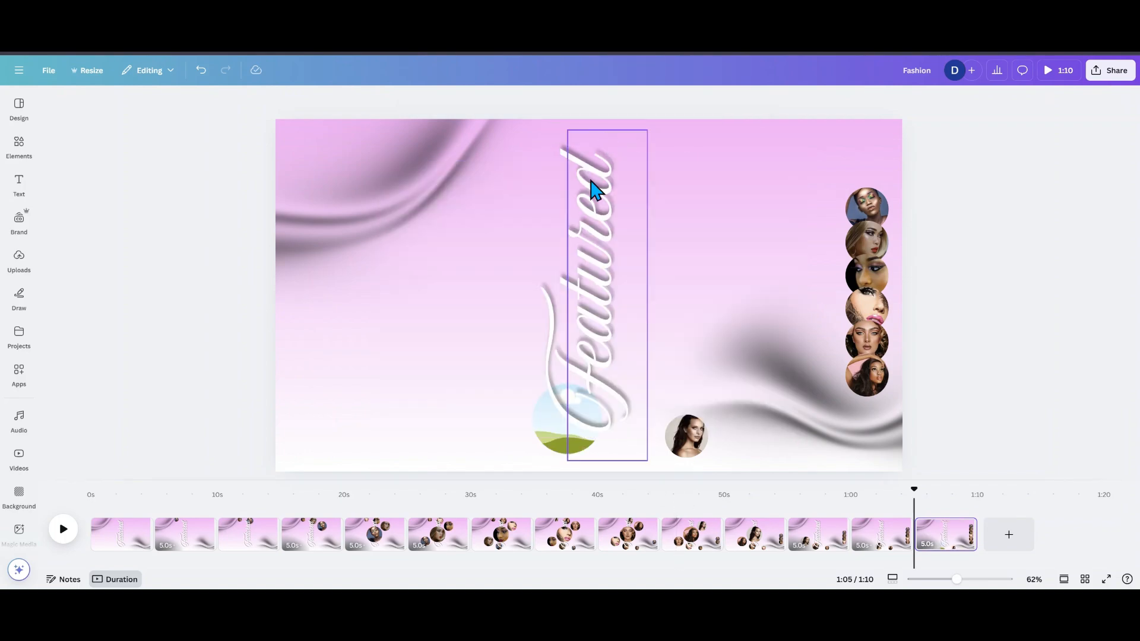
pyautogui.click(542, 444)
pyautogui.click(545, 100)
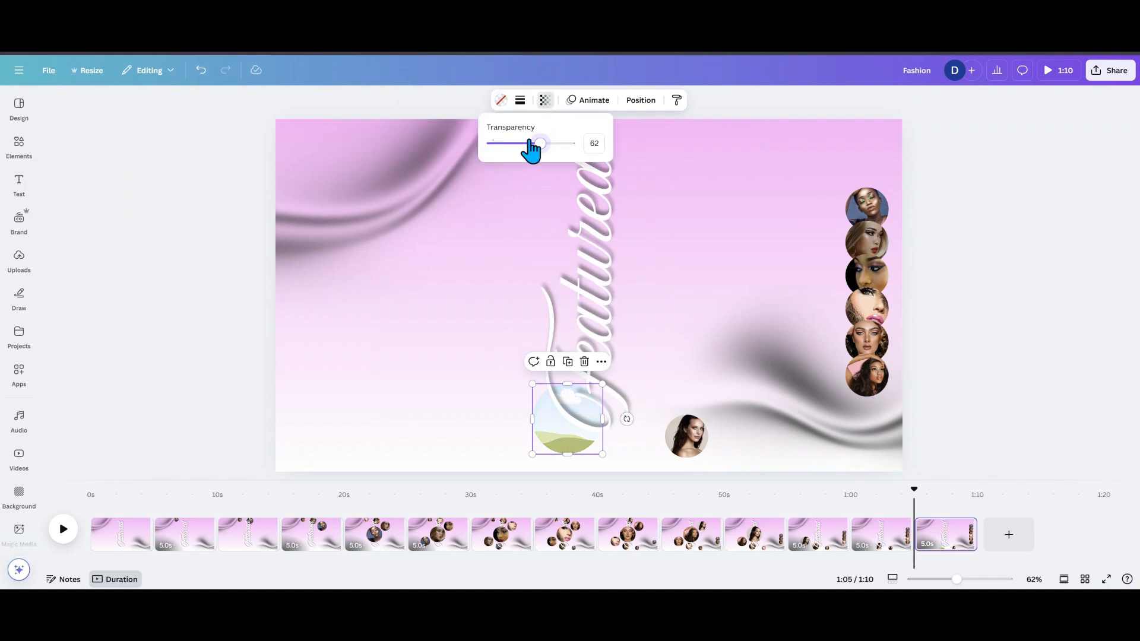
# Step: Duplicate the fourteenth page and raise the transparency value of the new page's hidden frame above the right-edge column to 100
pyautogui.click(963, 531)
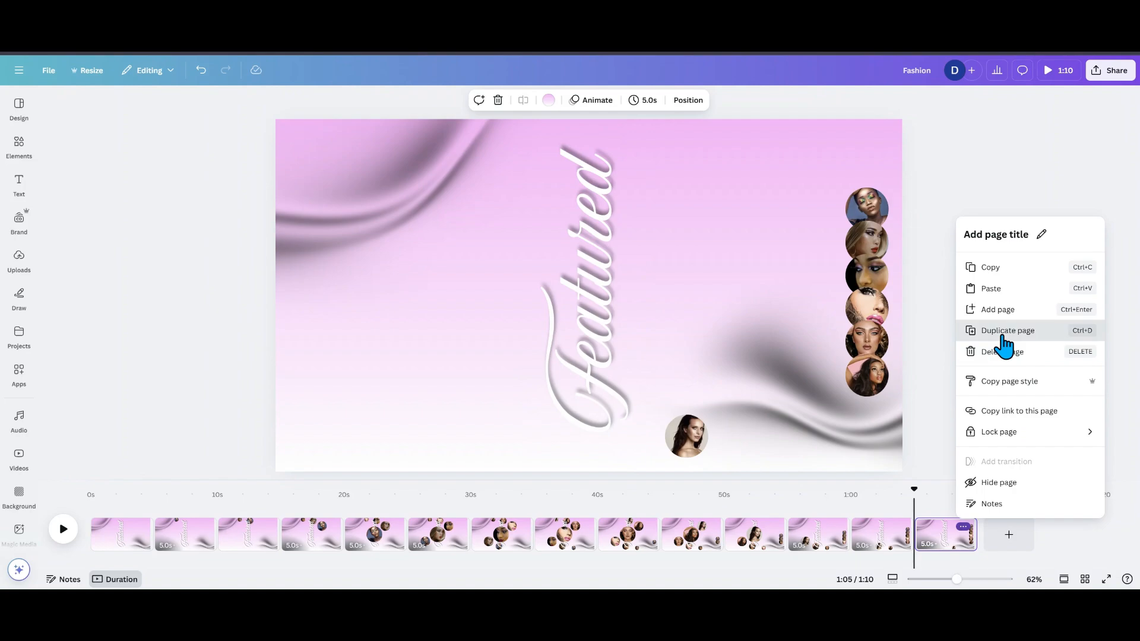
pyautogui.click(1003, 330)
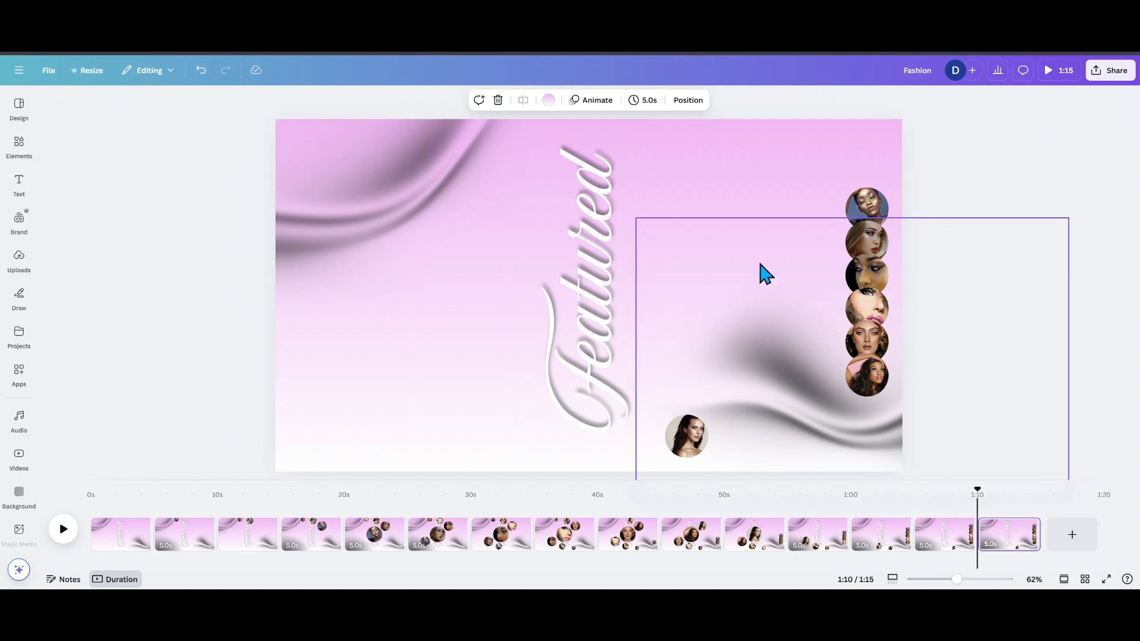
pyautogui.click(864, 191)
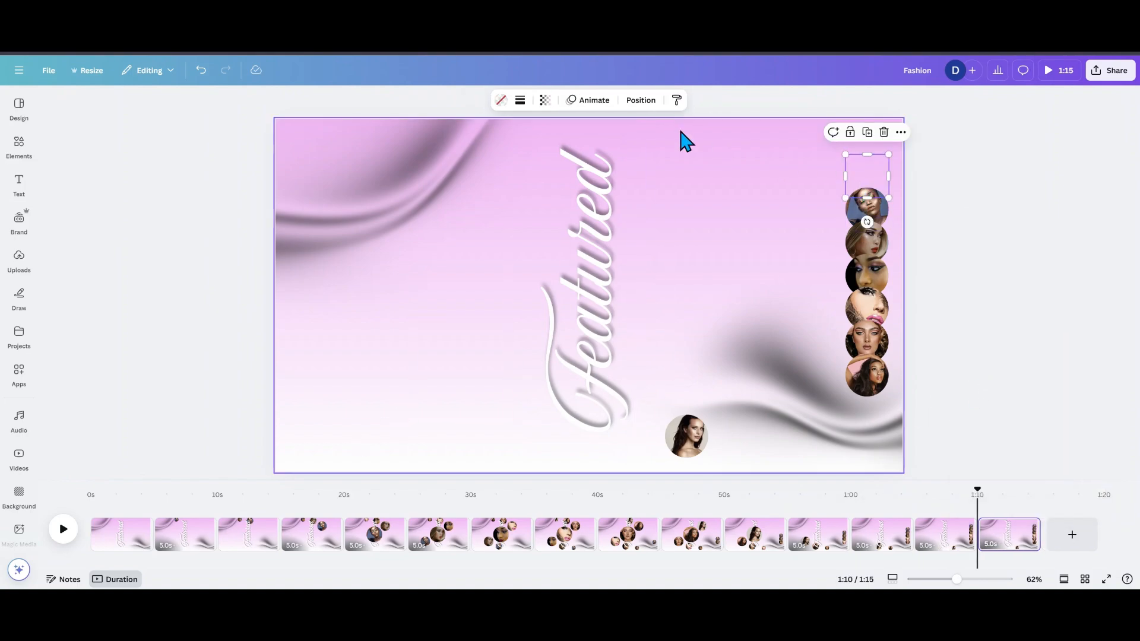
pyautogui.click(545, 102)
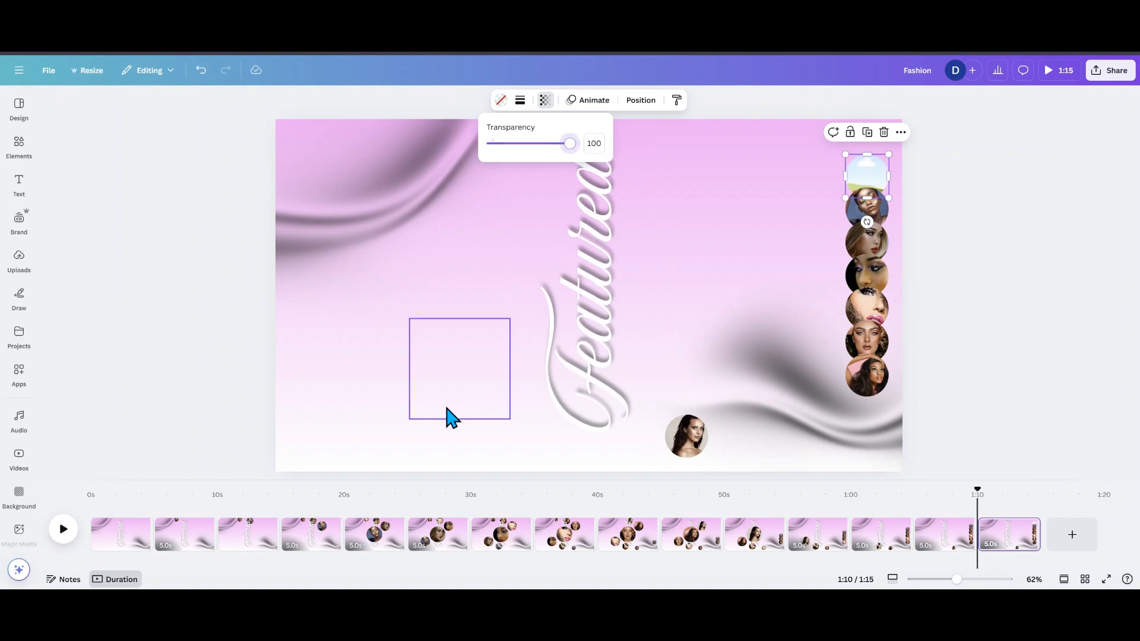
# Step: Paste the photo stack on the fifteenth page and advance its portraits one frame, from the blue-background portrait atop the column to the brunette at its base
pyautogui.click(427, 449)
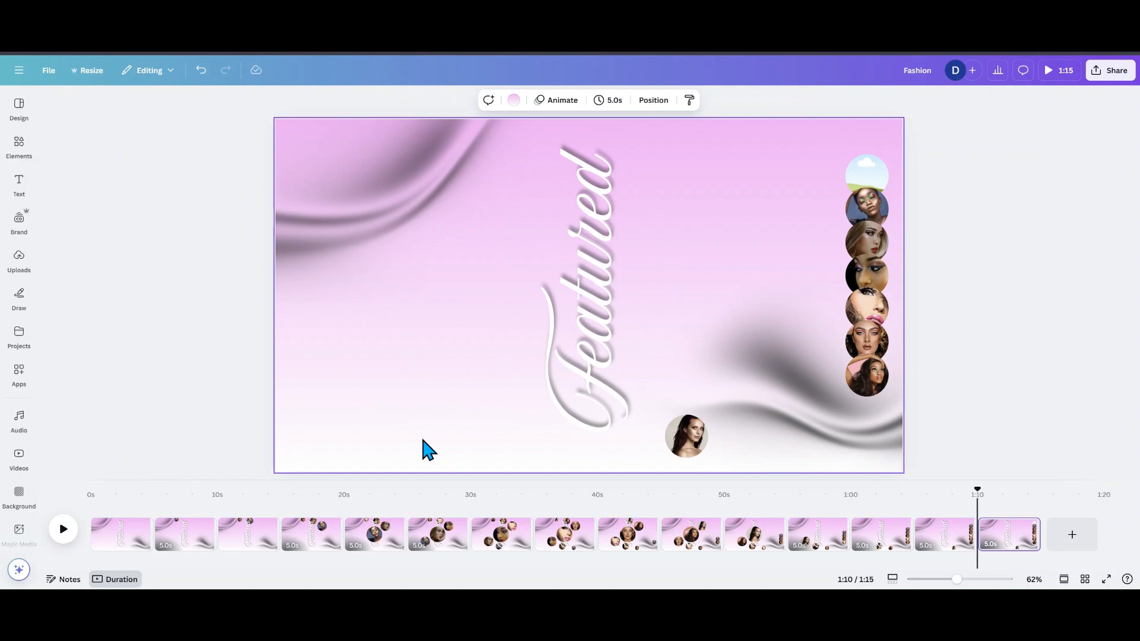
pyautogui.hotkey('ctrl', 'v')
pyautogui.click(428, 450)
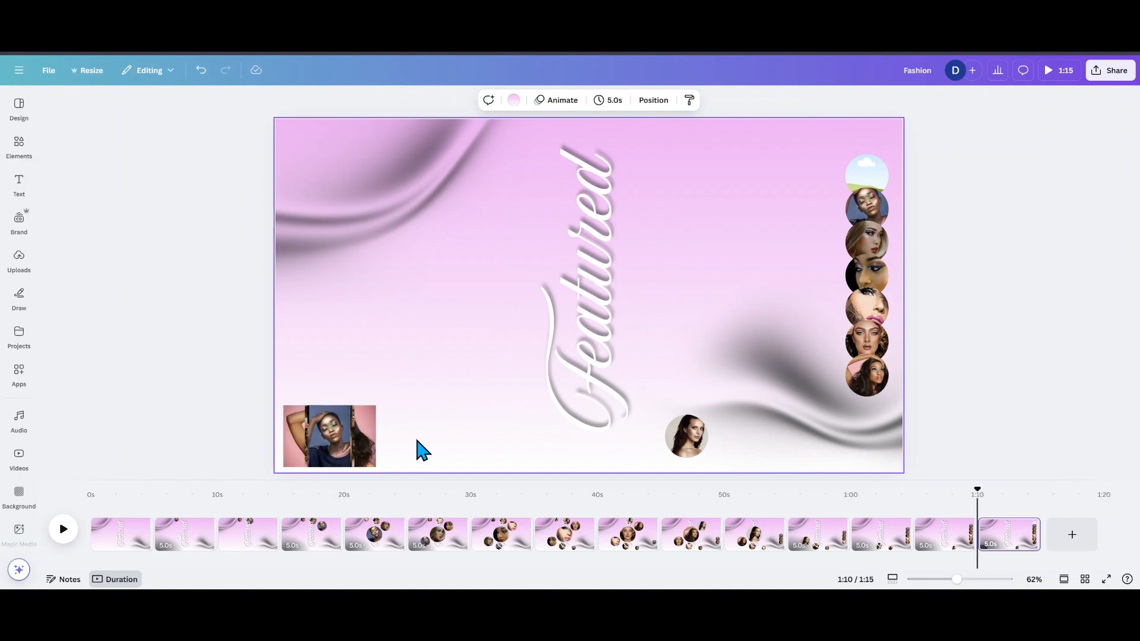
pyautogui.moveTo(319, 440); pyautogui.dragTo(870, 180)
pyautogui.moveTo(376, 457); pyautogui.dragTo(882, 225)
pyautogui.moveTo(328, 447); pyautogui.dragTo(879, 243)
pyautogui.moveTo(850, 293); pyautogui.dragTo(851, 291)
pyautogui.moveTo(369, 446); pyautogui.dragTo(868, 329)
pyautogui.moveTo(357, 439); pyautogui.dragTo(866, 343)
pyautogui.moveTo(331, 436); pyautogui.dragTo(867, 377)
# Step: Detach and delete the leftover brunette photo from the fifteenth page's small lower circle, and lower the emptied frame's transparency value until its placeholder disappears
pyautogui.click(688, 449)
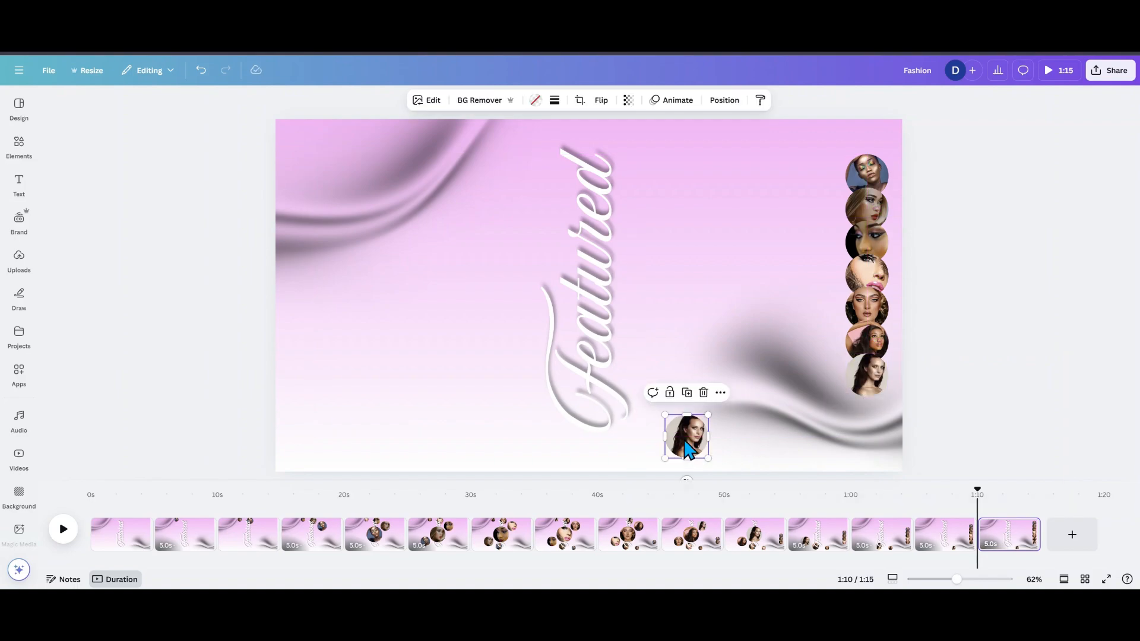
pyautogui.click(720, 394)
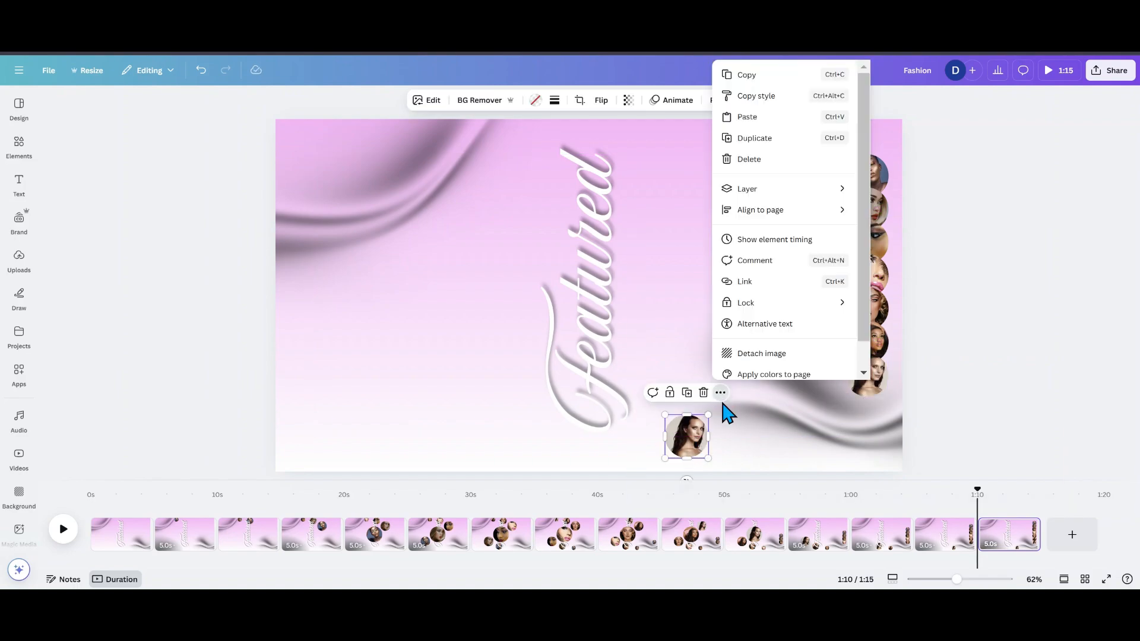
pyautogui.click(765, 357)
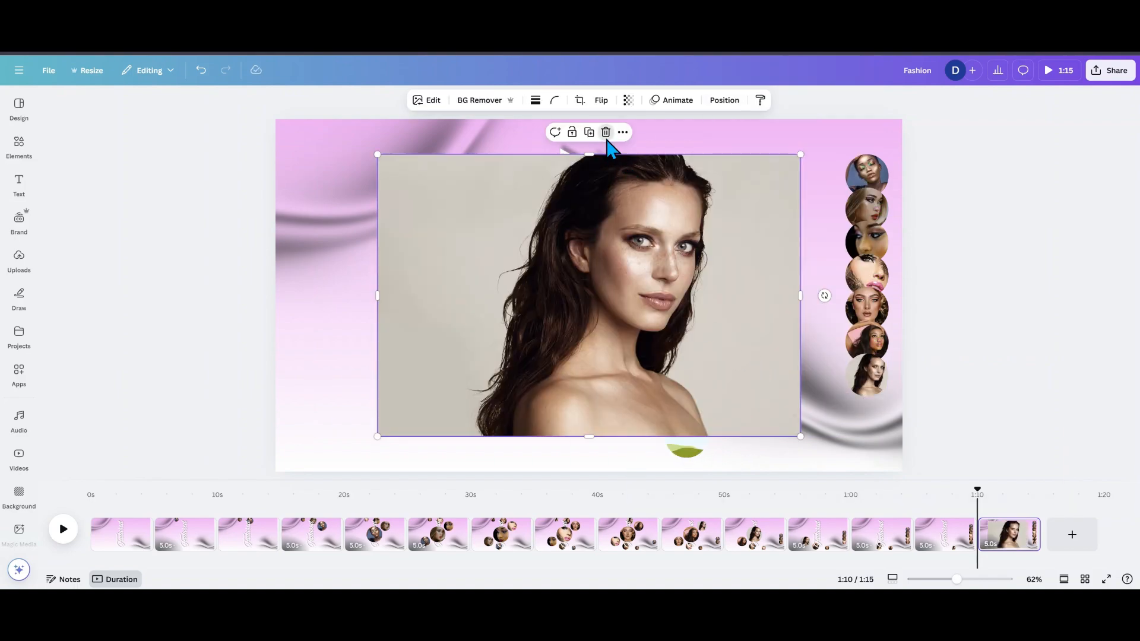
pyautogui.click(606, 132)
pyautogui.click(683, 437)
pyautogui.click(545, 101)
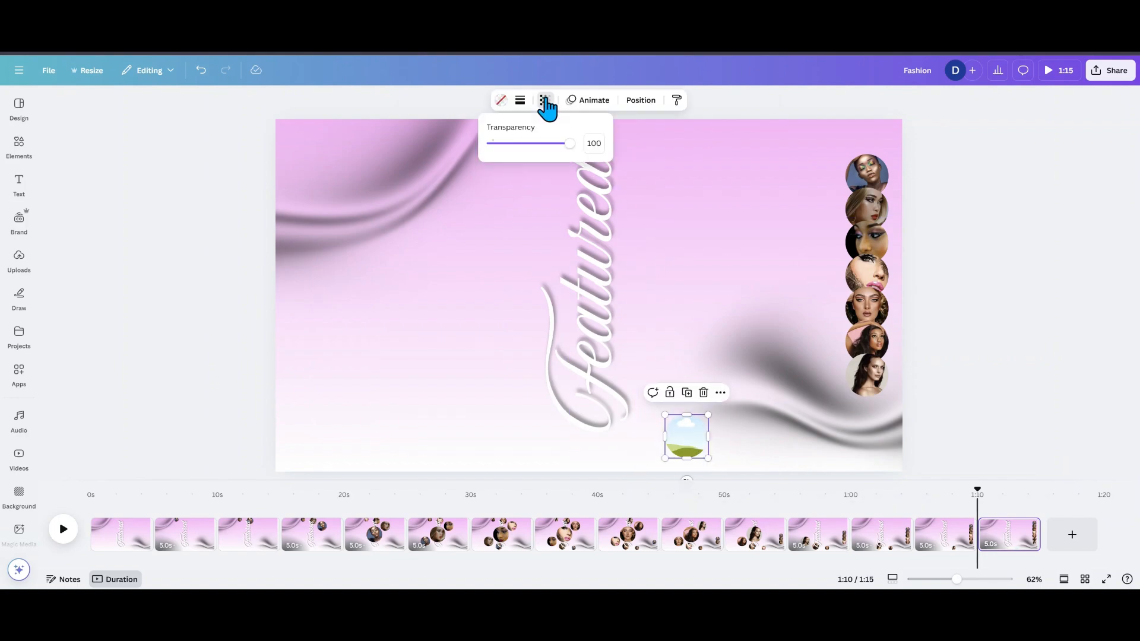
pyautogui.click(829, 376)
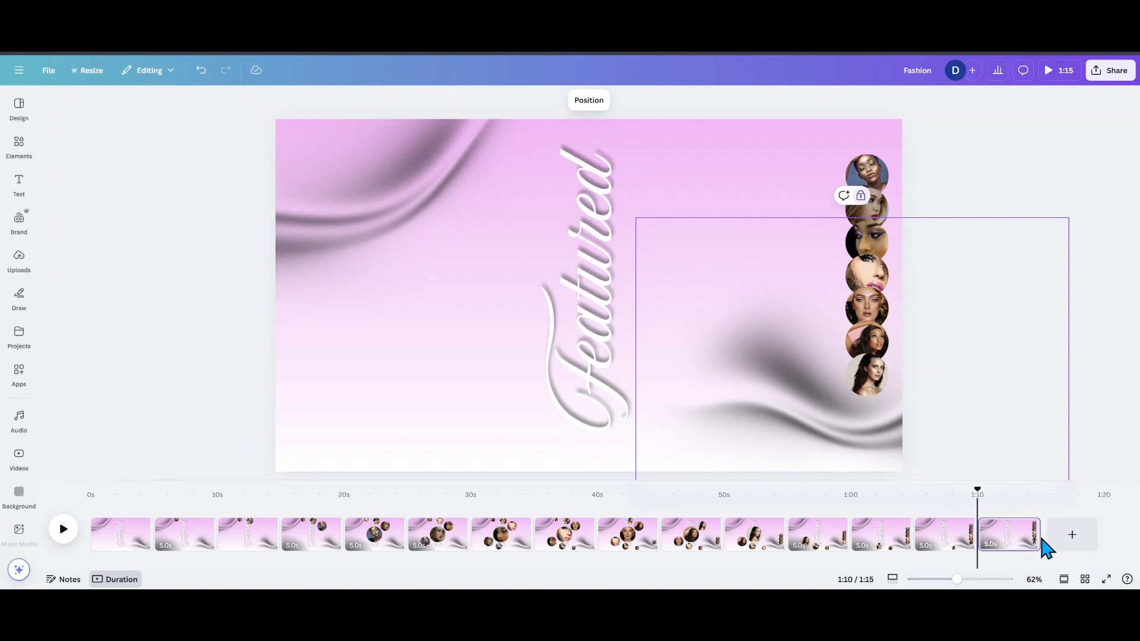
# Step: Duplicate the fifteenth page and rotate the new page's "Featured" title to horizontal
pyautogui.click(1025, 527)
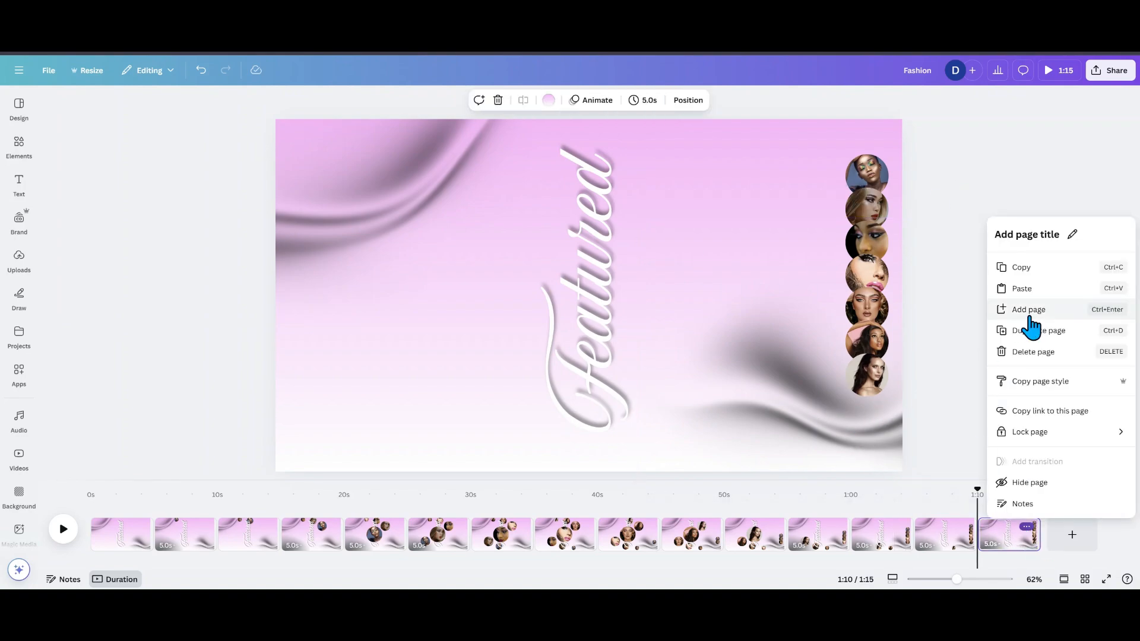
pyautogui.click(1043, 333)
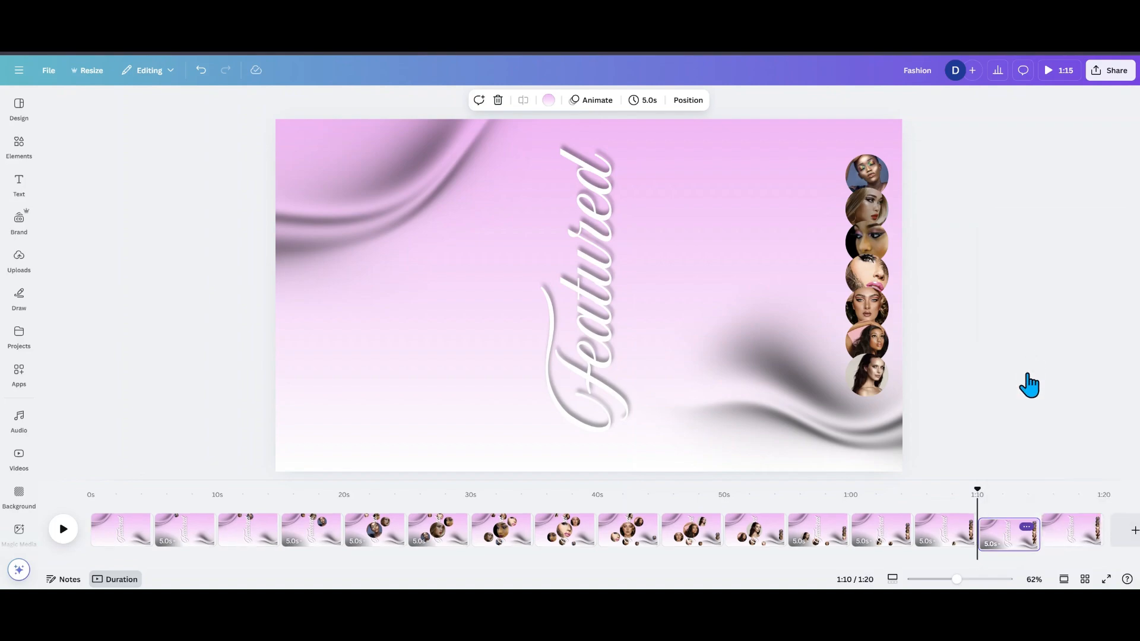
pyautogui.click(585, 404)
pyautogui.moveTo(670, 297); pyautogui.dragTo(605, 381)
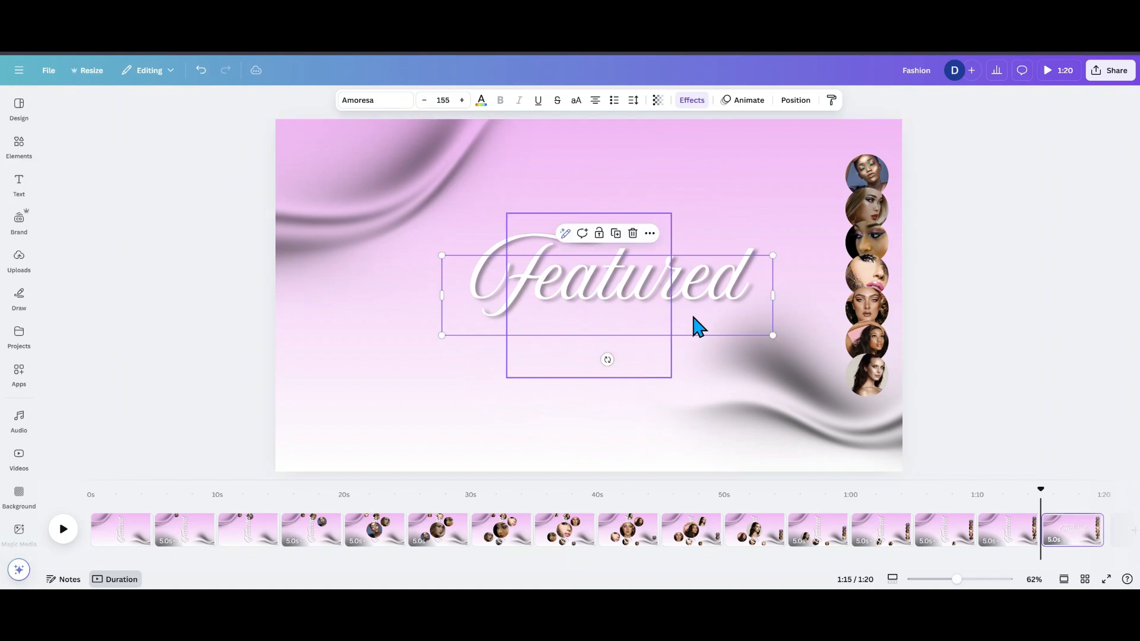
# Step: Scatter the sixteenth page's seven circular portraits from the right-edge column around the horizontal "Featured" title
pyautogui.moveTo(853, 177); pyautogui.dragTo(471, 201)
pyautogui.moveTo(850, 205); pyautogui.dragTo(671, 387)
pyautogui.moveTo(867, 240); pyautogui.dragTo(681, 186)
pyautogui.moveTo(864, 274); pyautogui.dragTo(355, 283)
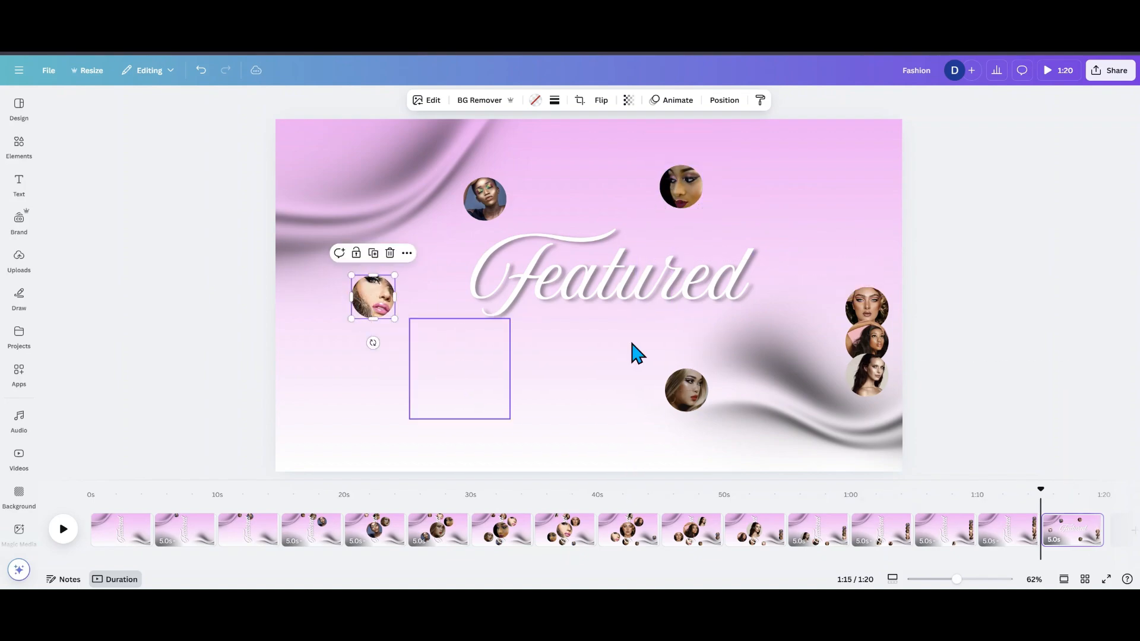
pyautogui.moveTo(871, 303); pyautogui.dragTo(526, 386)
pyautogui.moveTo(867, 341); pyautogui.dragTo(824, 243)
pyautogui.moveTo(864, 384); pyautogui.dragTo(799, 358)
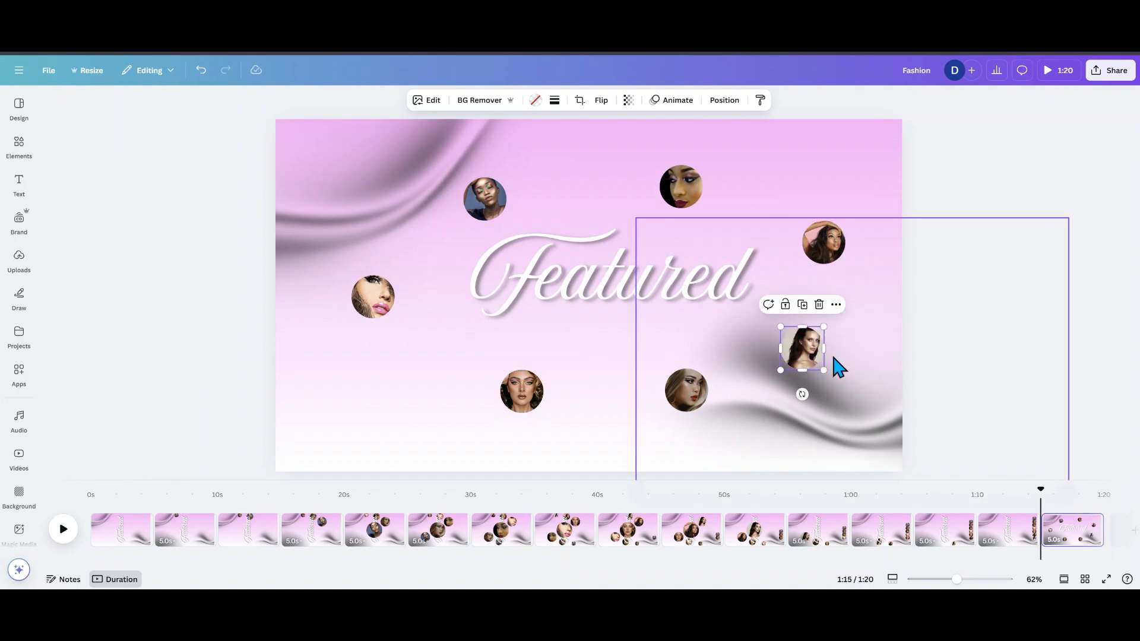
# Step: Enlarge the pink-lipped close-up portrait beside the title's start and shift the small portrait below it toward the page's lower-left area
pyautogui.click(374, 297)
pyautogui.moveTo(394, 276); pyautogui.dragTo(449, 220)
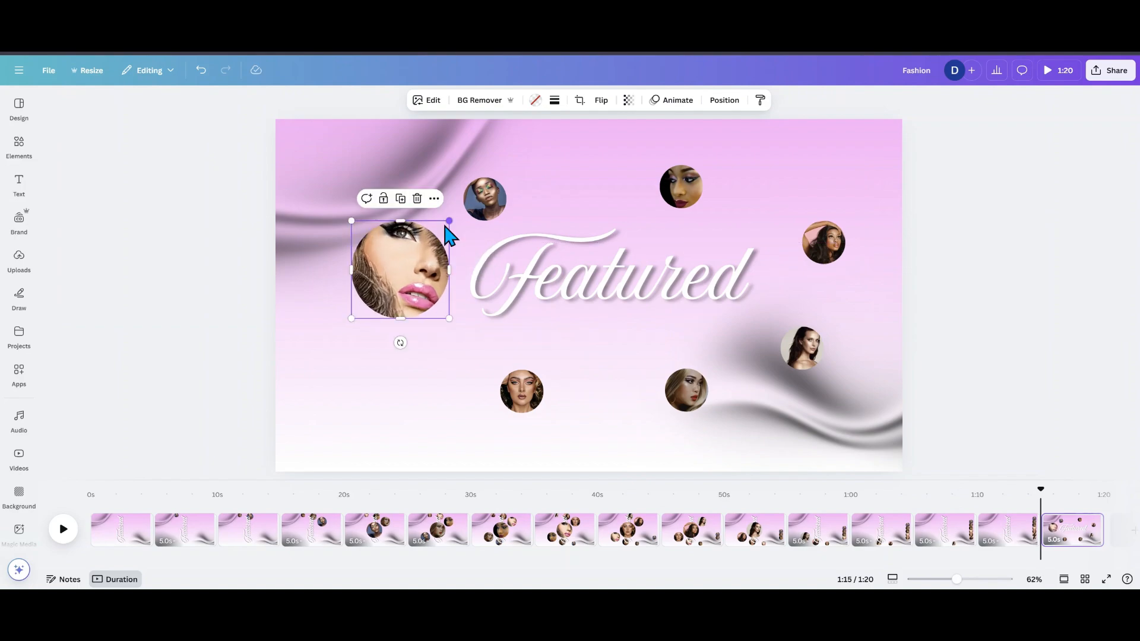
pyautogui.click(509, 411)
pyautogui.moveTo(510, 411); pyautogui.dragTo(451, 431)
# Step: Enlarge the blonde portrait below the title and the dark close-up portrait above it, moving the upper one clear of the page edge
pyautogui.click(682, 398)
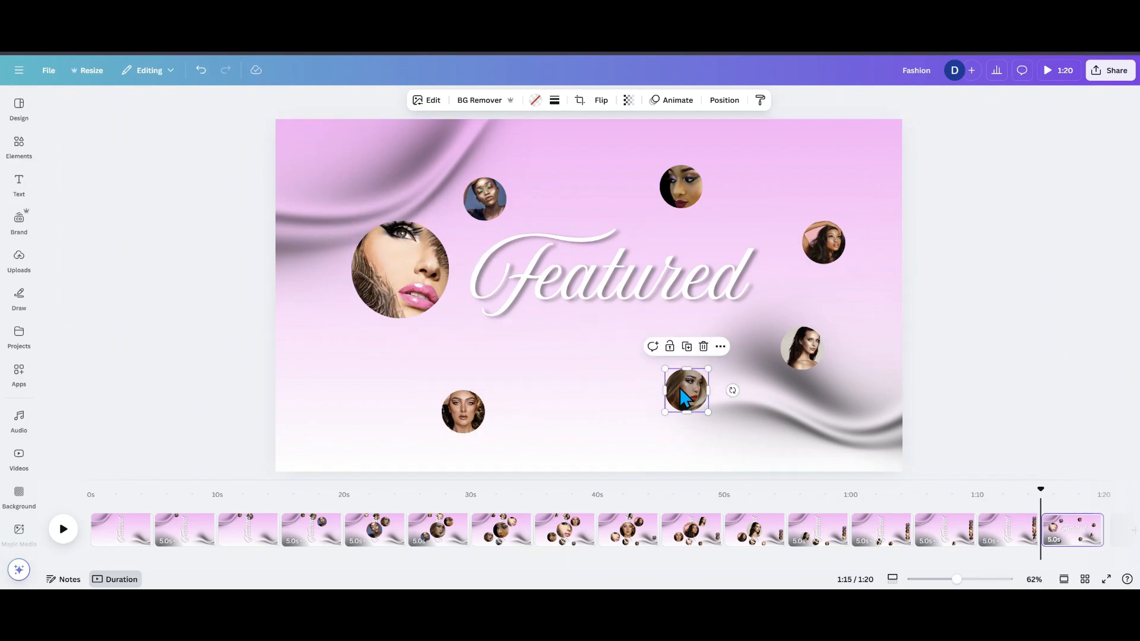
pyautogui.moveTo(665, 369); pyautogui.dragTo(606, 395)
pyautogui.click(677, 199)
pyautogui.moveTo(703, 167); pyautogui.dragTo(757, 114)
pyautogui.moveTo(745, 158); pyautogui.dragTo(724, 189)
# Step: Enlarge the brunette portrait below the title's end and the blue-background portrait above its start to medium-sized circles
pyautogui.click(801, 356)
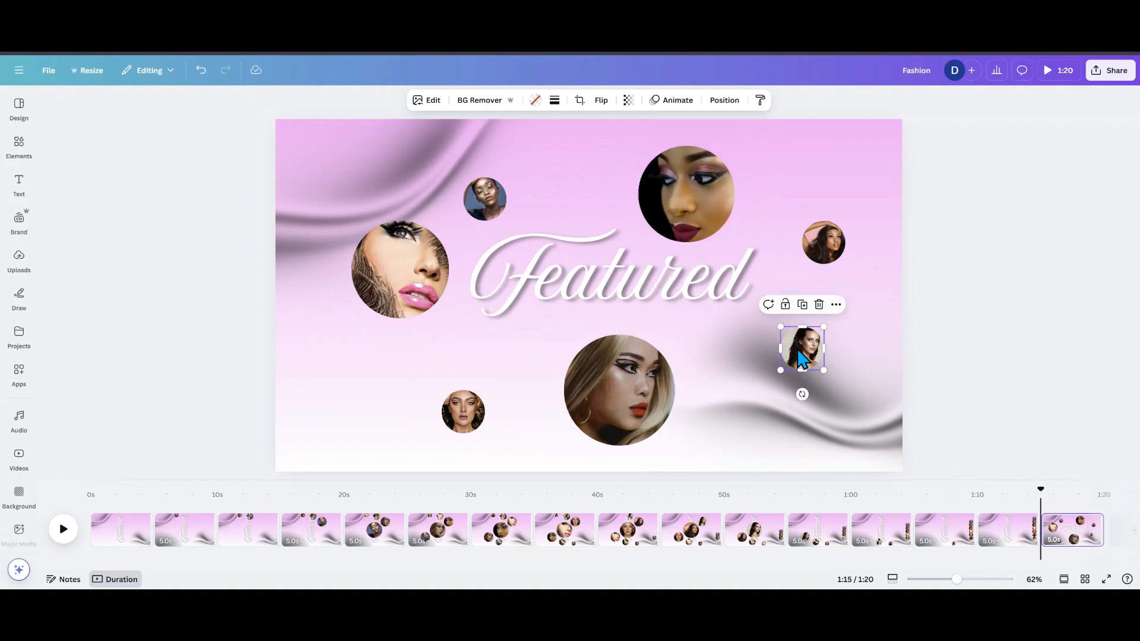
pyautogui.moveTo(799, 352); pyautogui.dragTo(862, 300)
pyautogui.moveTo(497, 195); pyautogui.dragTo(441, 145)
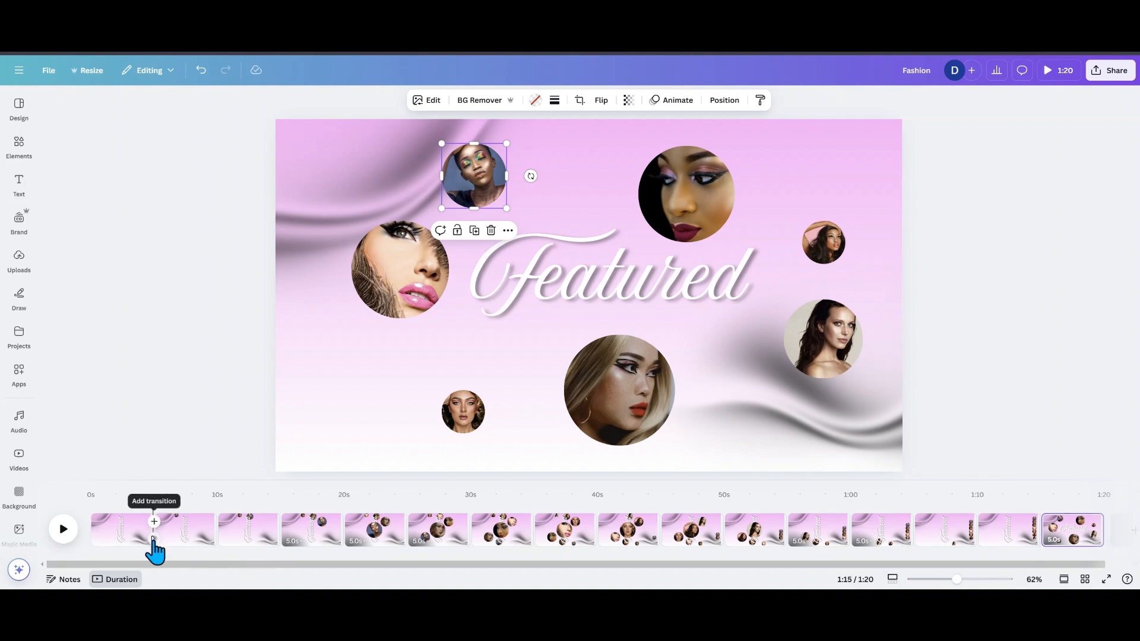
# Step: Add a 2.5-second Match & Move transition after the first page and apply it between all pages
pyautogui.click(153, 537)
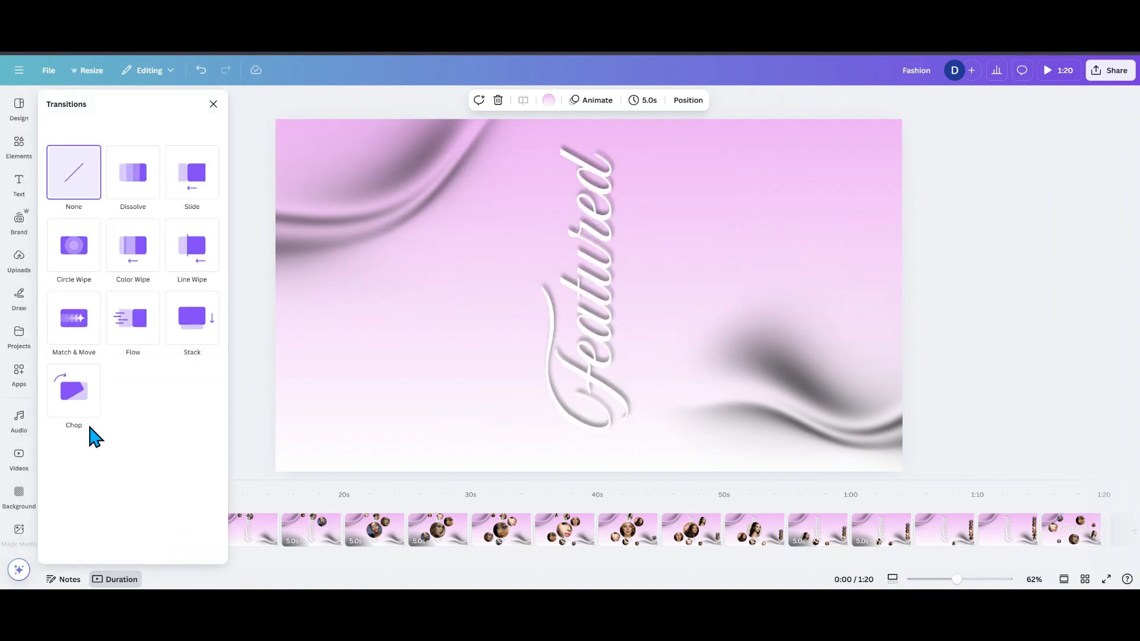
pyautogui.click(60, 328)
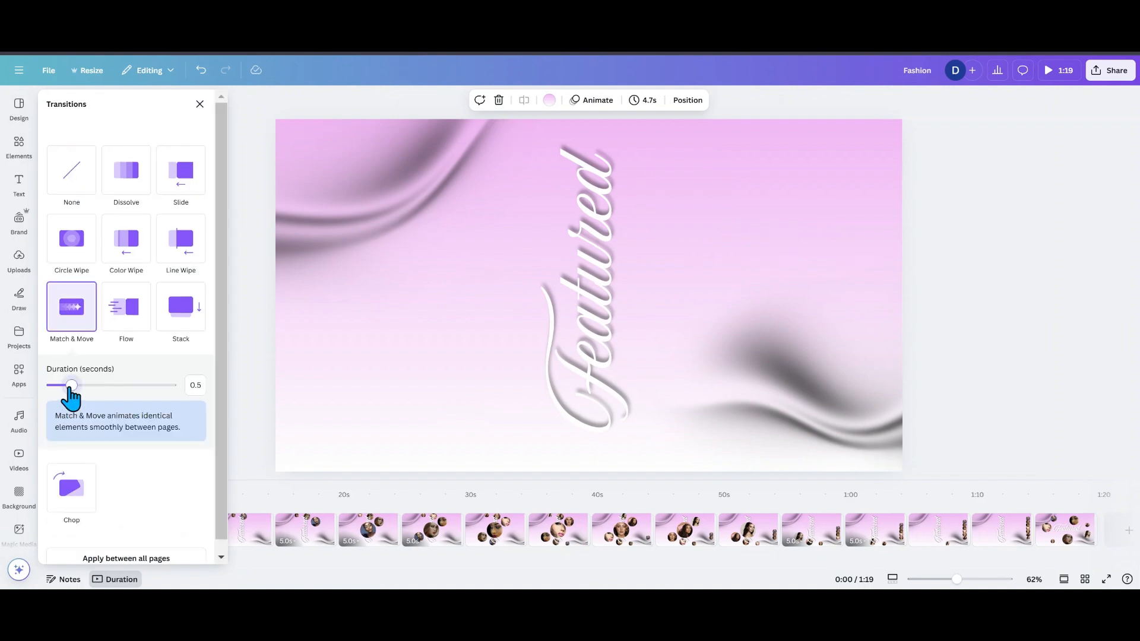
pyautogui.click(162, 559)
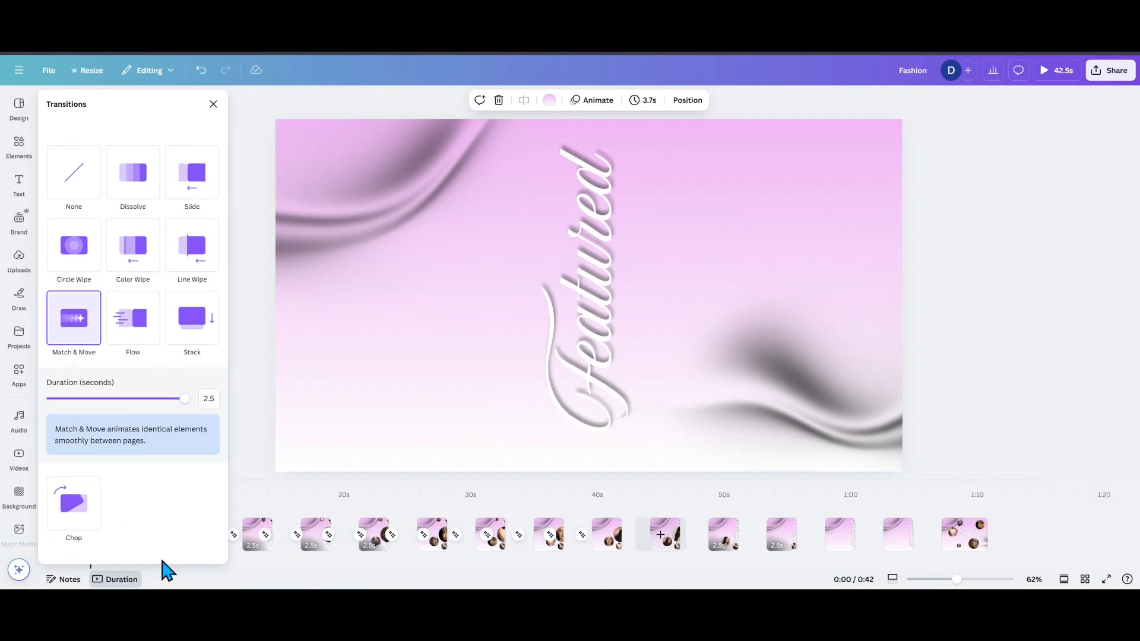
pyautogui.click(255, 399)
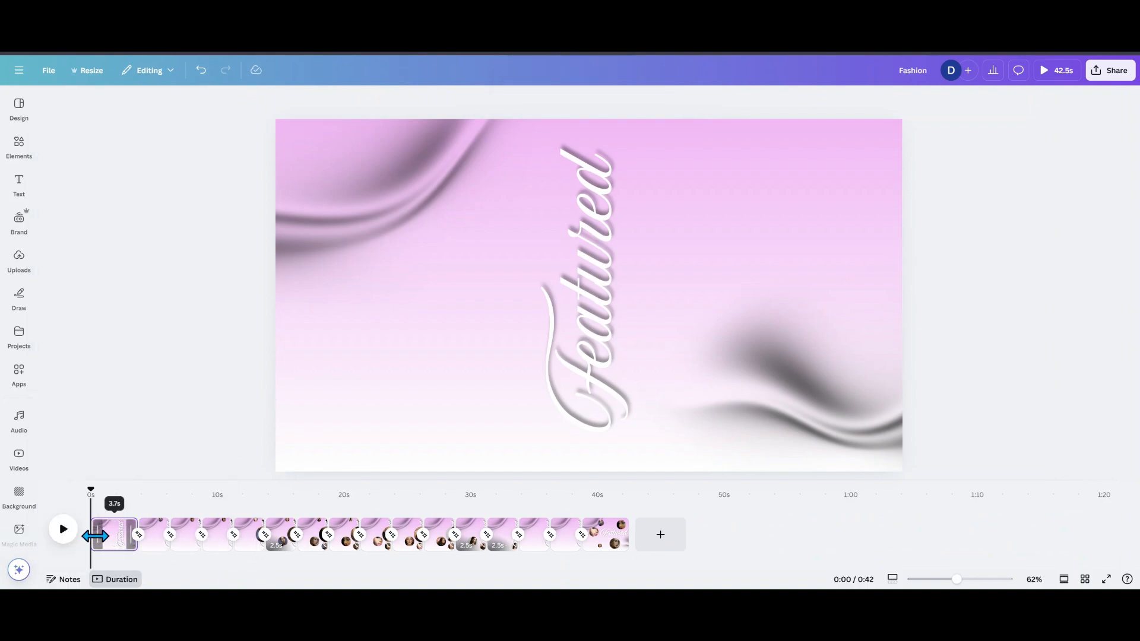
# Step: Shorten the first page to 2.8 seconds on the timeline and trim the end of the last page
pyautogui.moveTo(97, 537); pyautogui.dragTo(104, 537)
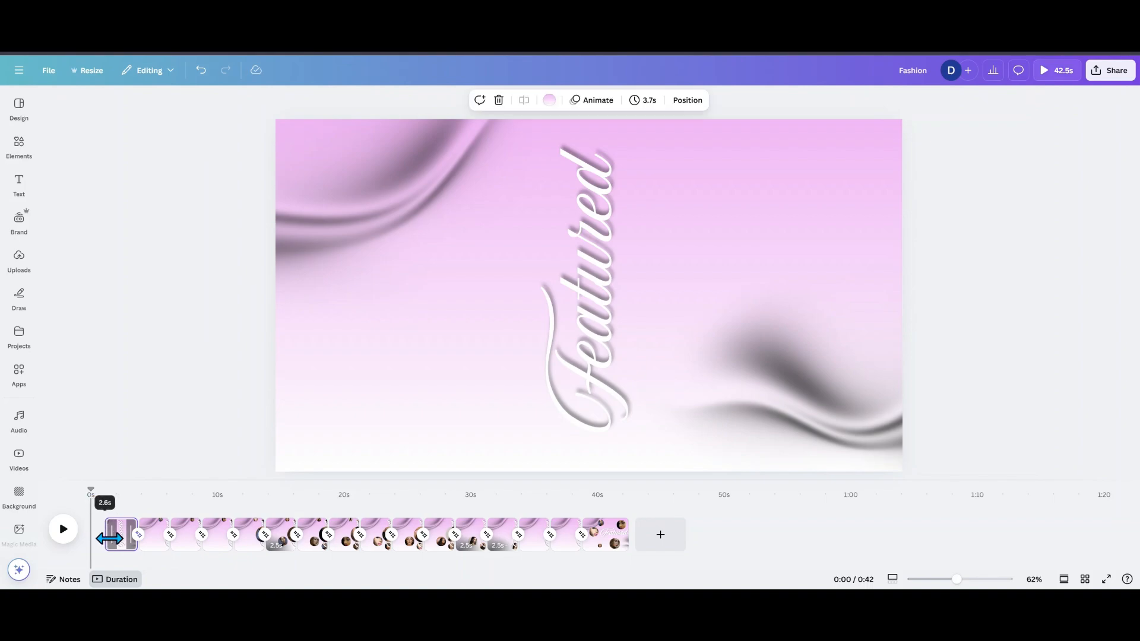
pyautogui.moveTo(111, 540); pyautogui.dragTo(108, 539)
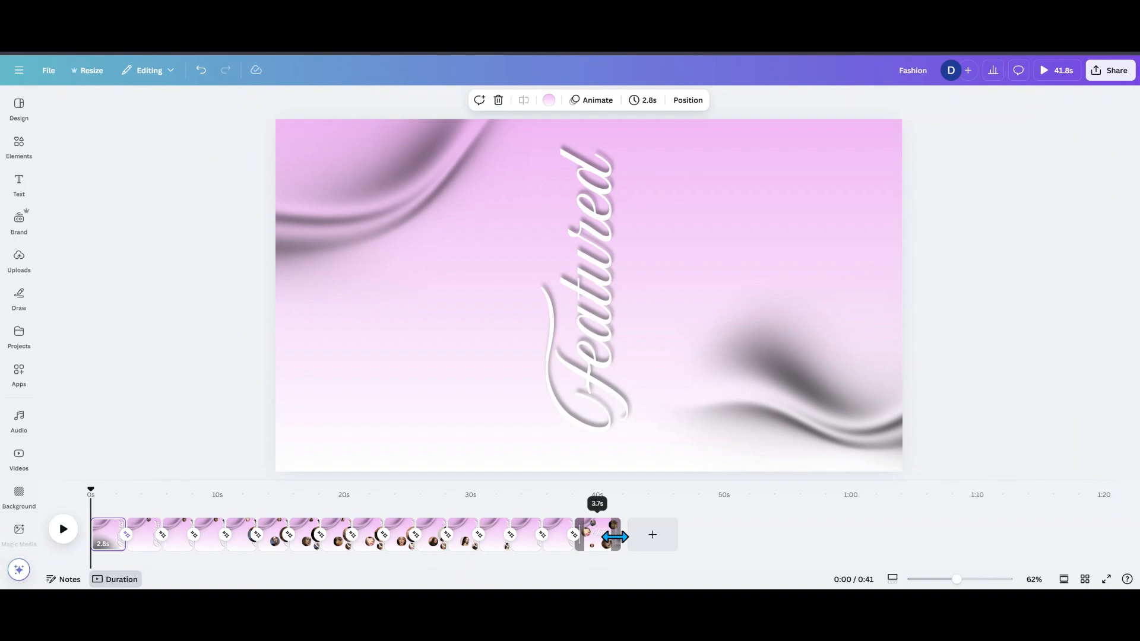
pyautogui.moveTo(614, 537); pyautogui.dragTo(611, 538)
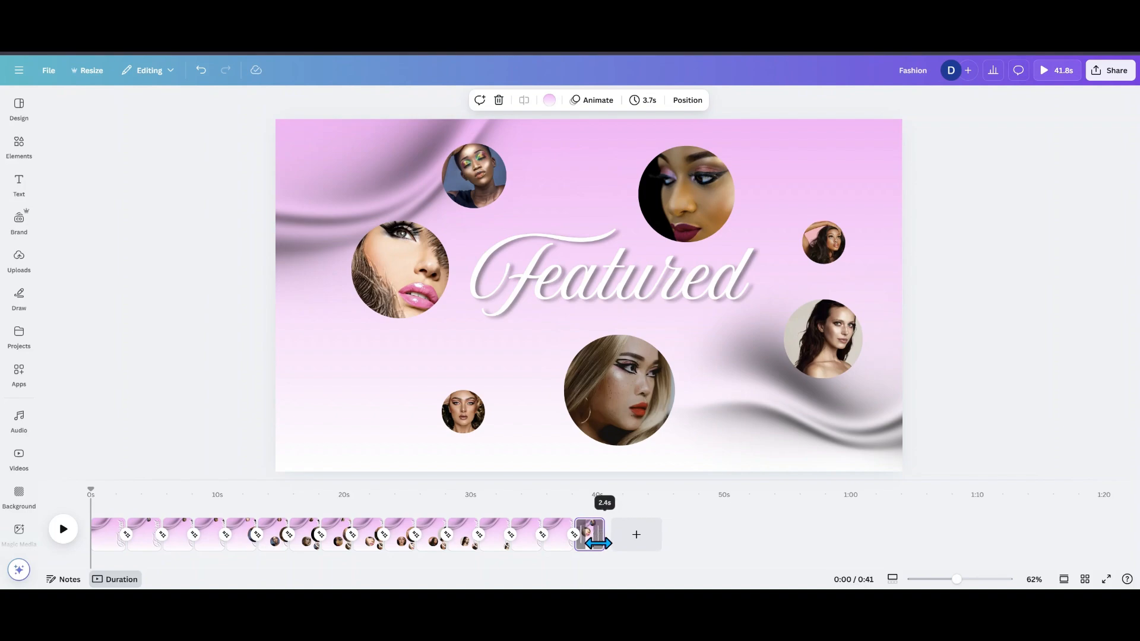
pyautogui.moveTo(598, 543); pyautogui.dragTo(612, 542)
# Step: Set the first page's timing to 2.0 seconds and apply that duration to all 16 pages
pyautogui.click(111, 535)
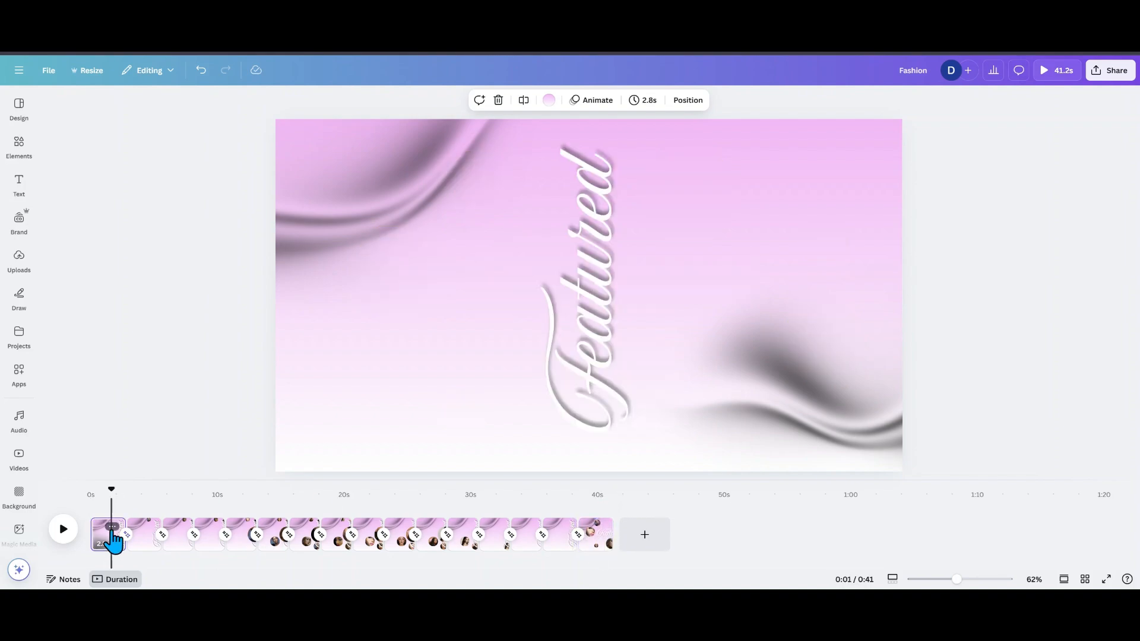
pyautogui.click(643, 101)
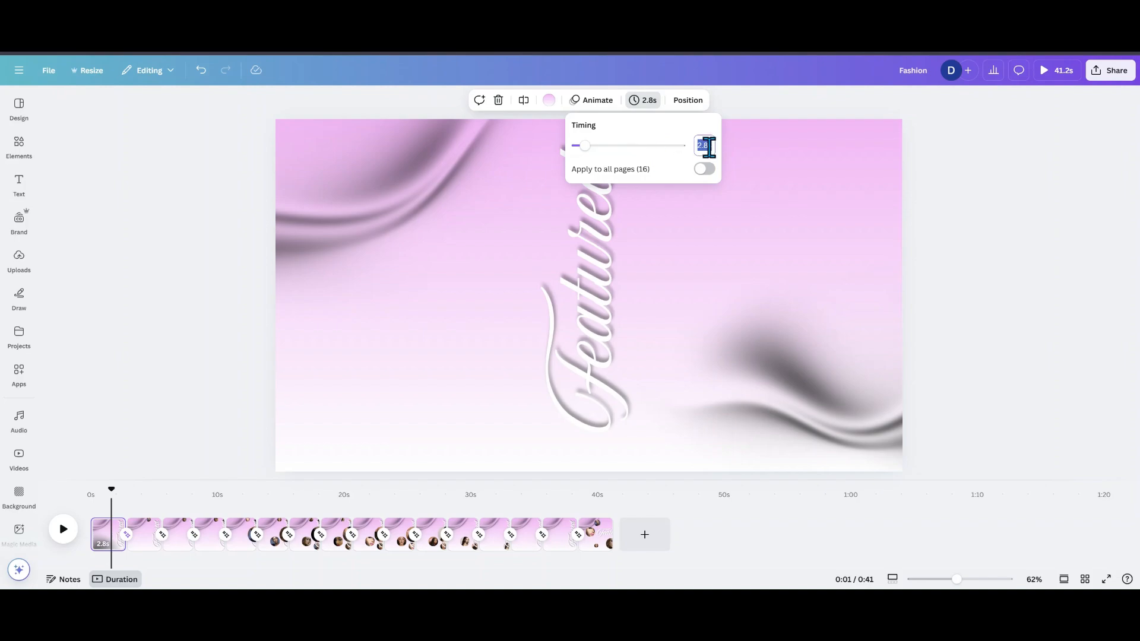
pyautogui.write('2.2s')
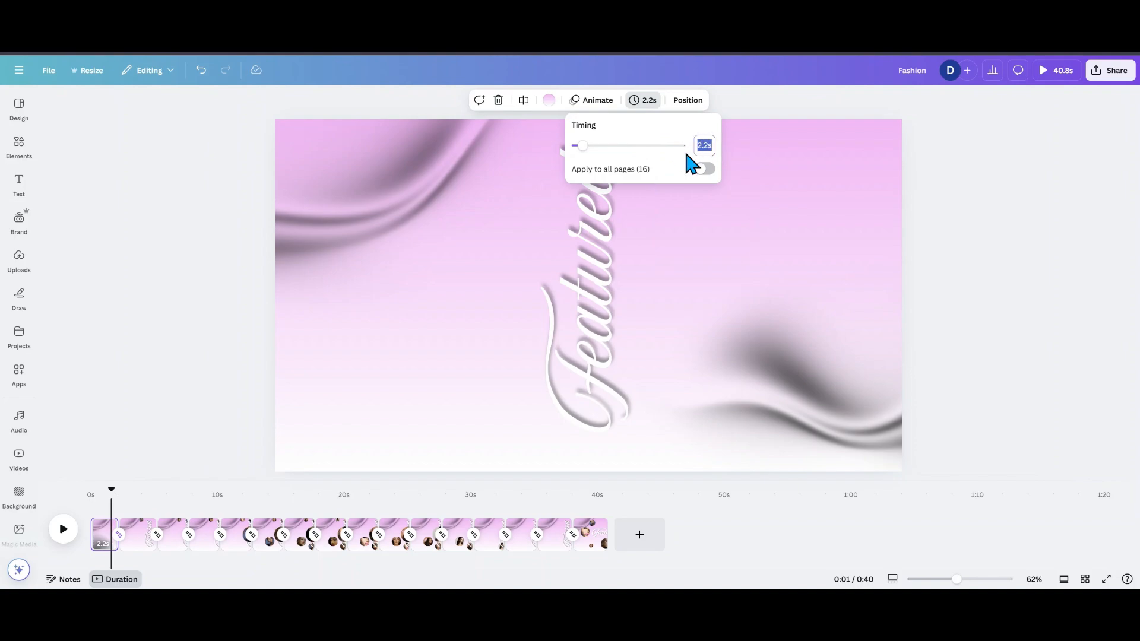
pyautogui.press('Return')
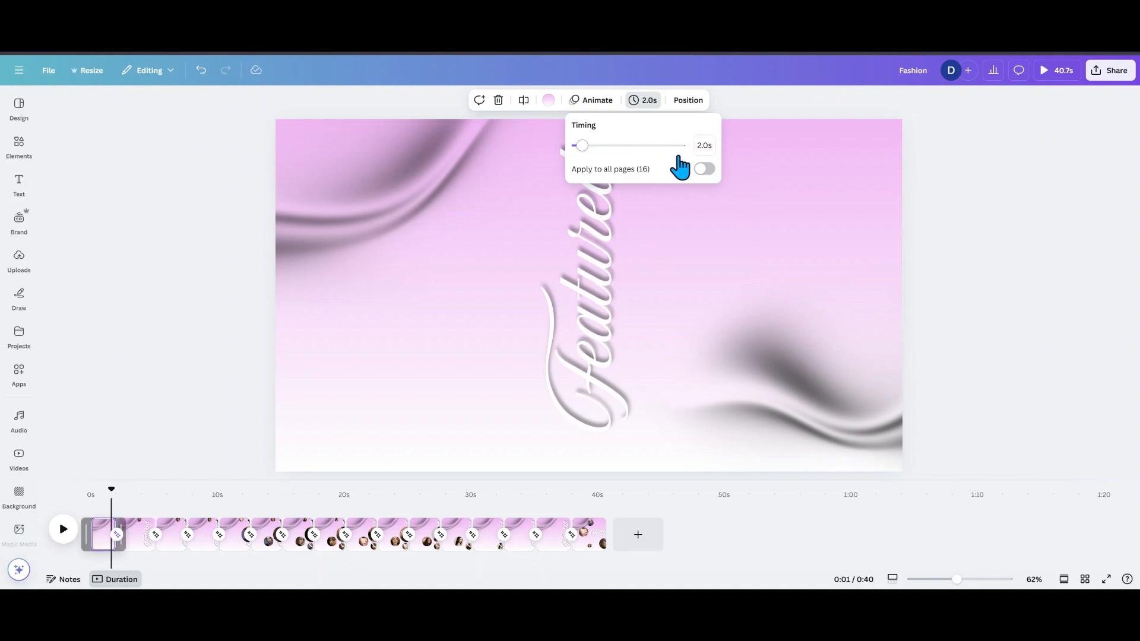
pyautogui.click(703, 172)
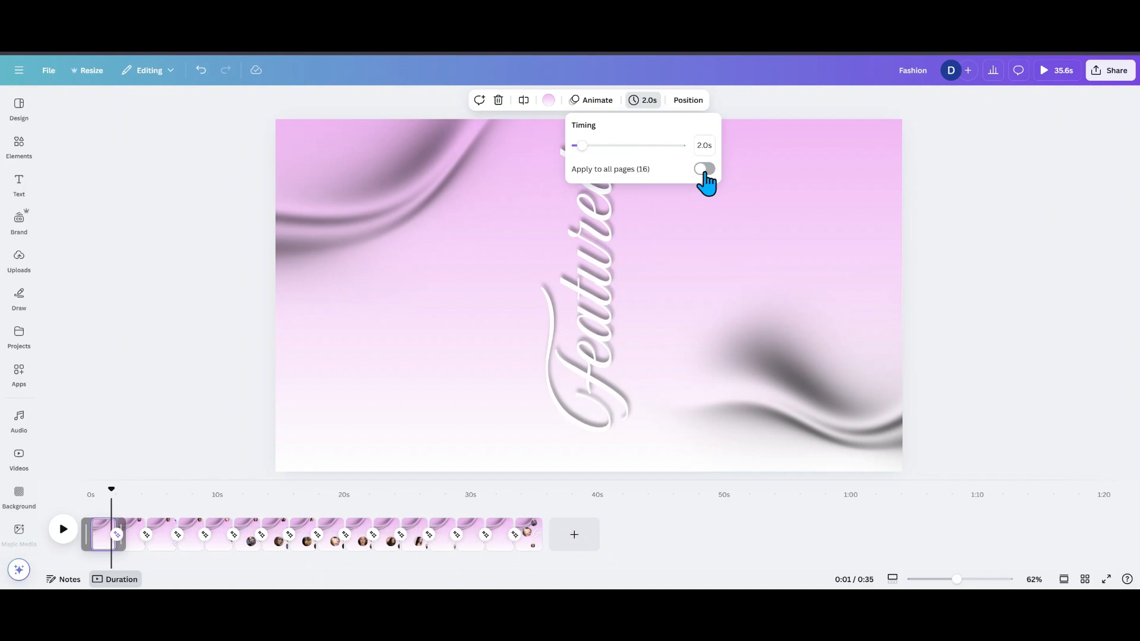
pyautogui.click(704, 174)
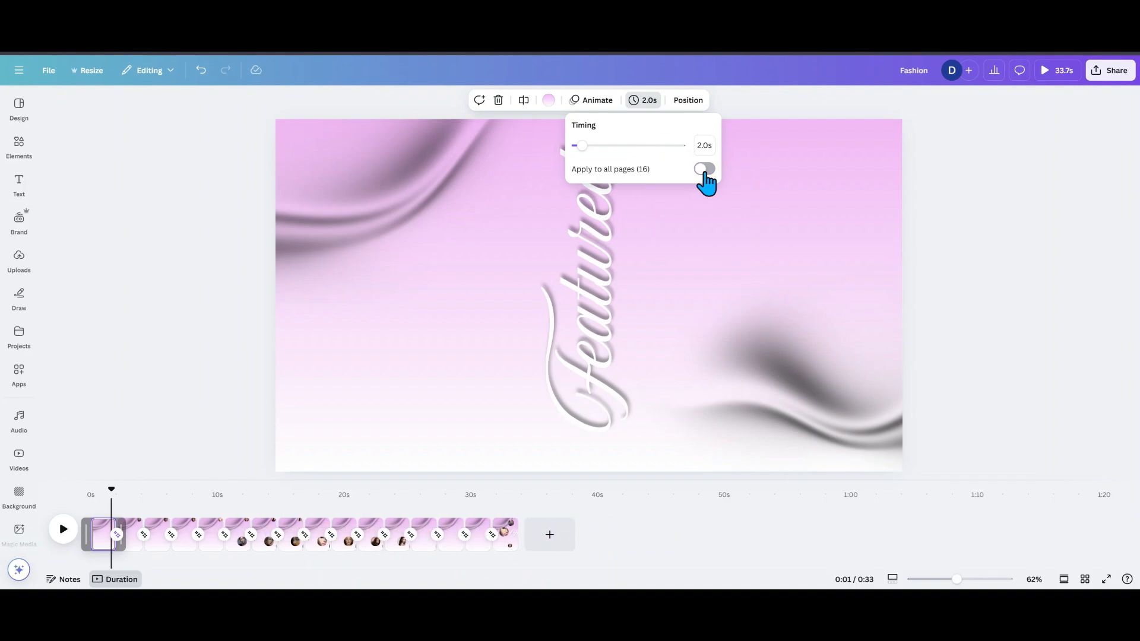
pyautogui.click(704, 173)
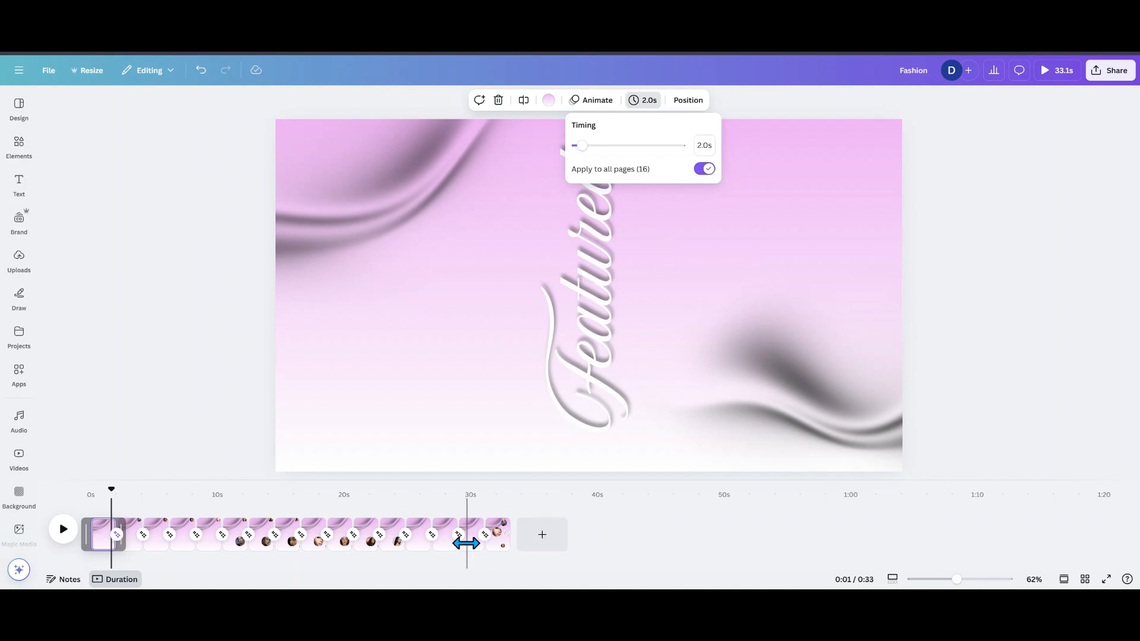
# Step: Check the Match & Move transition settings after the first page and play the presentation from the beginning
pyautogui.click(115, 536)
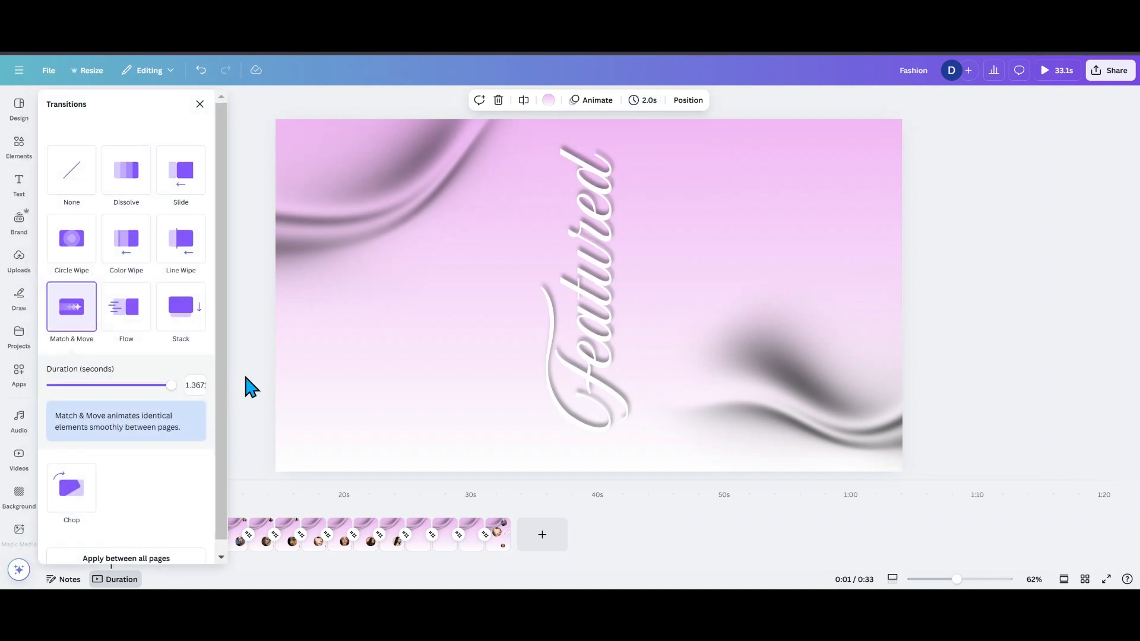
pyautogui.click(256, 385)
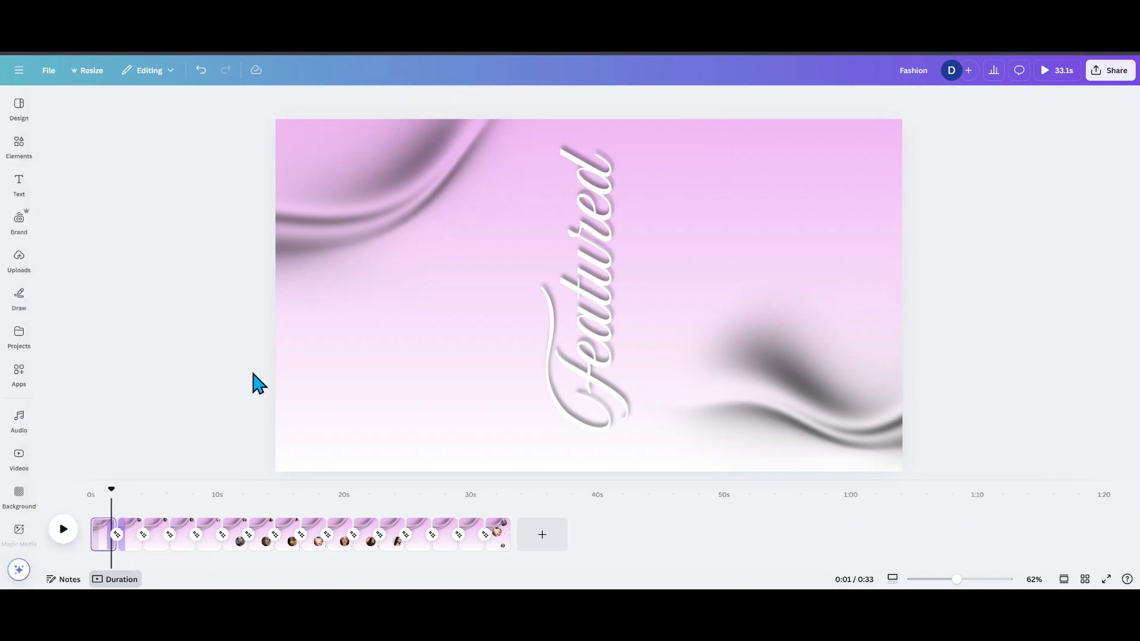
pyautogui.click(93, 549)
pyautogui.click(66, 532)
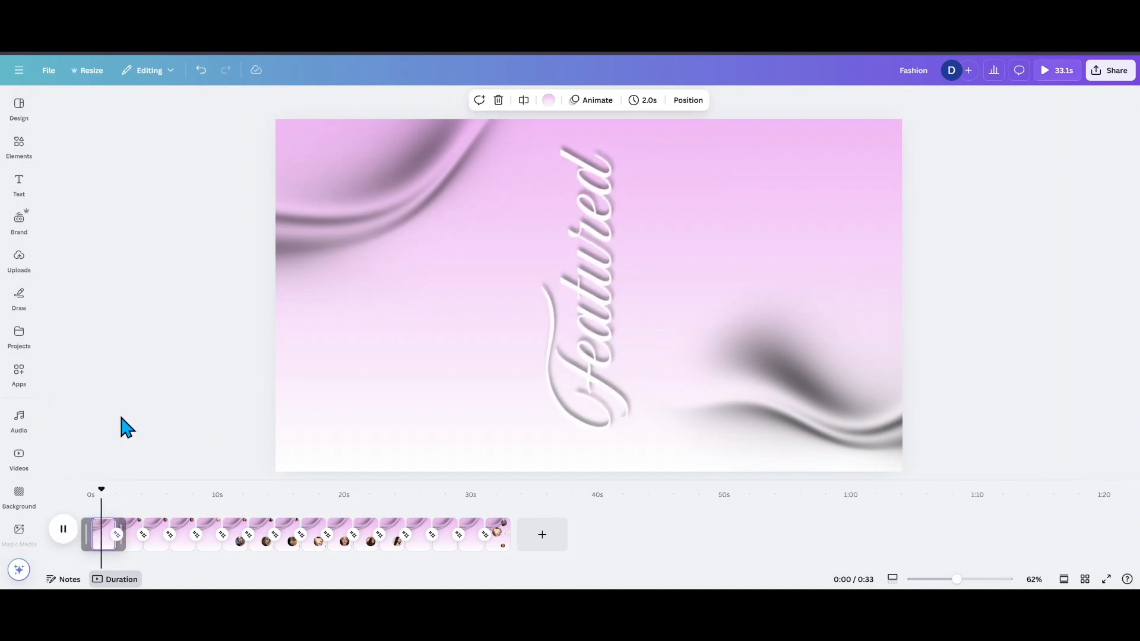